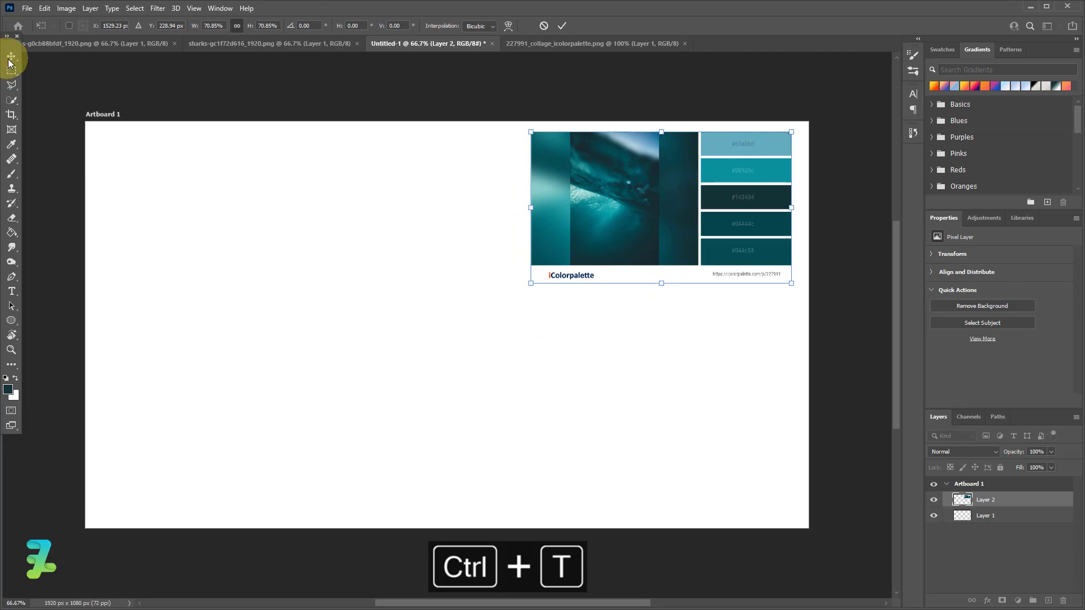
# - Apply the palette image's transform and add a new layer above it for drawing with the Pen tool
pyautogui.click(11, 56)
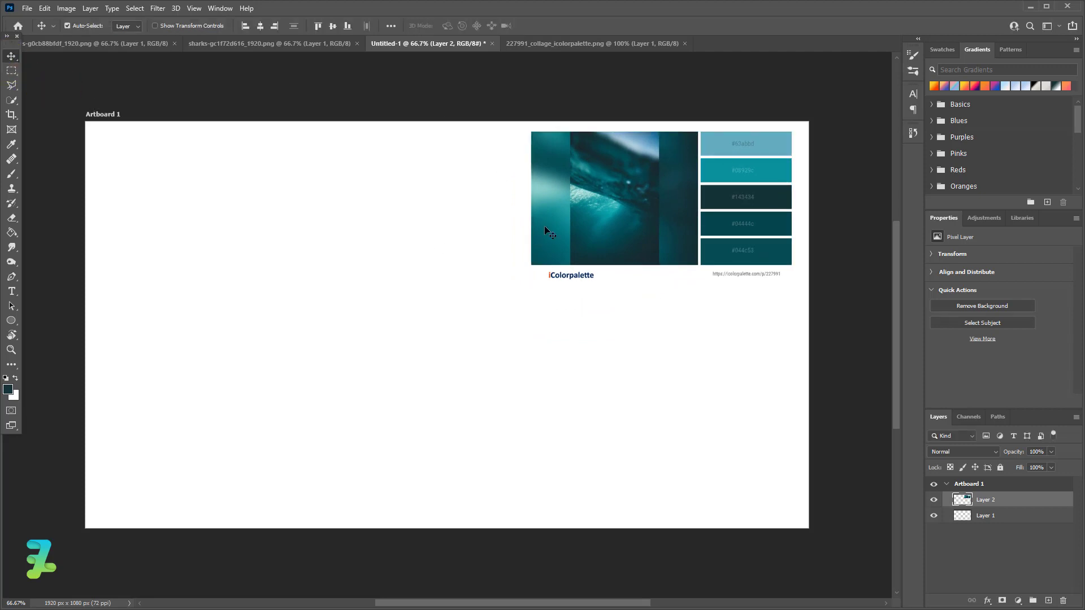
pyautogui.rightClick(12, 278)
pyautogui.click(32, 277)
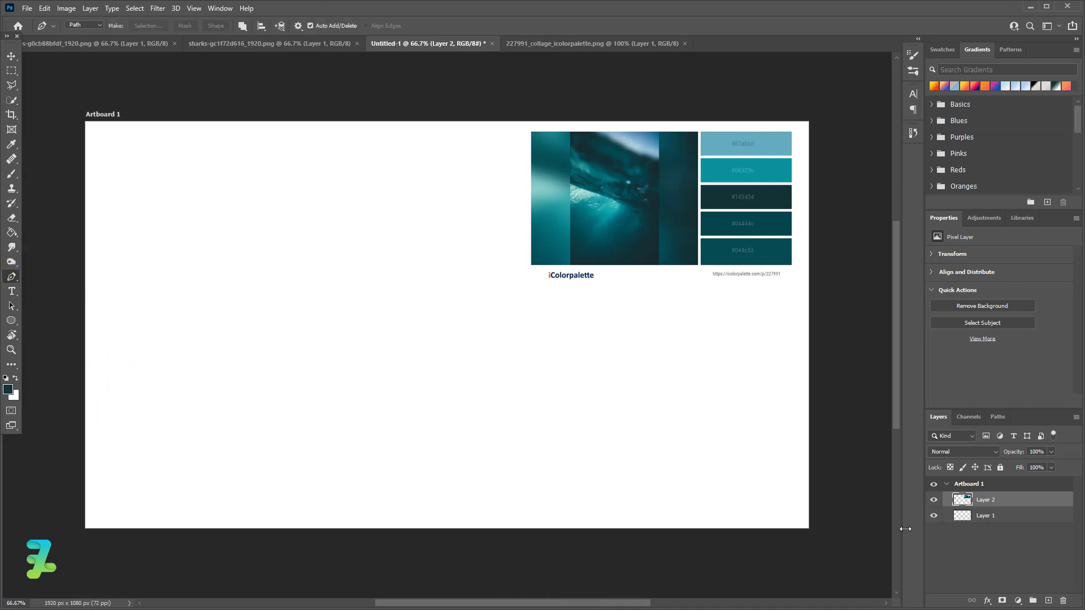
pyautogui.click(1049, 590)
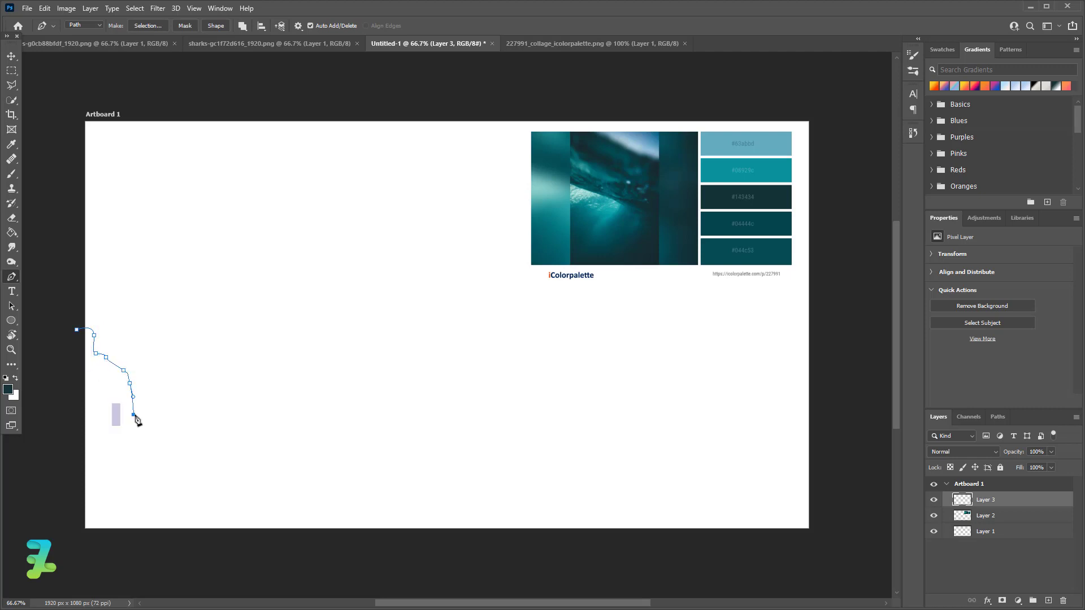
# - Draw a wavy Pen path sloping from the artboard's left edge down to its bottom edge
pyautogui.moveTo(153, 422); pyautogui.dragTo(159, 432)
pyautogui.click(184, 448)
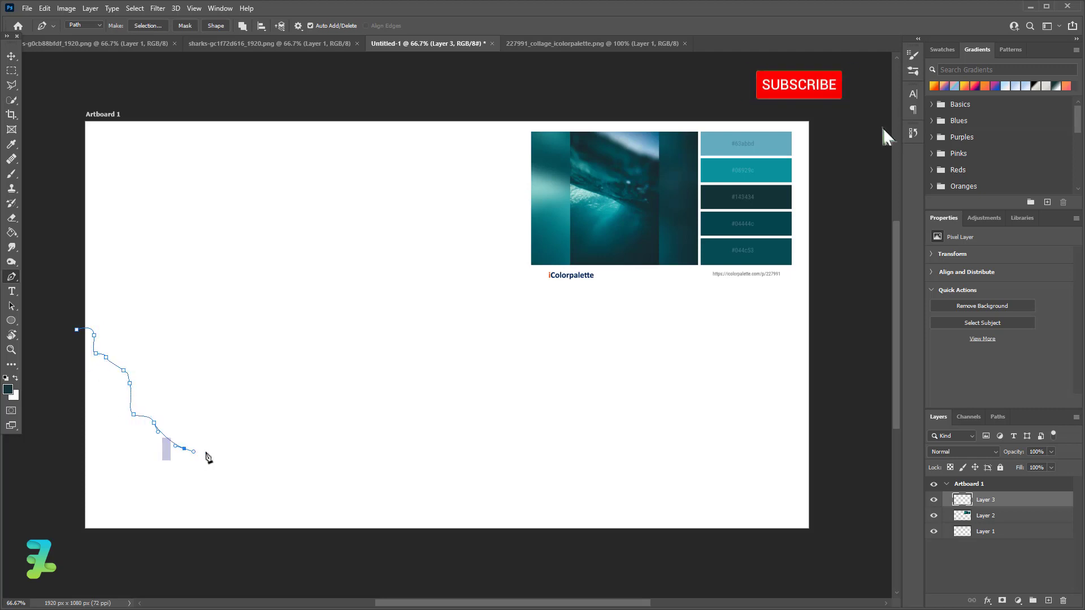
pyautogui.moveTo(226, 481); pyautogui.dragTo(233, 502)
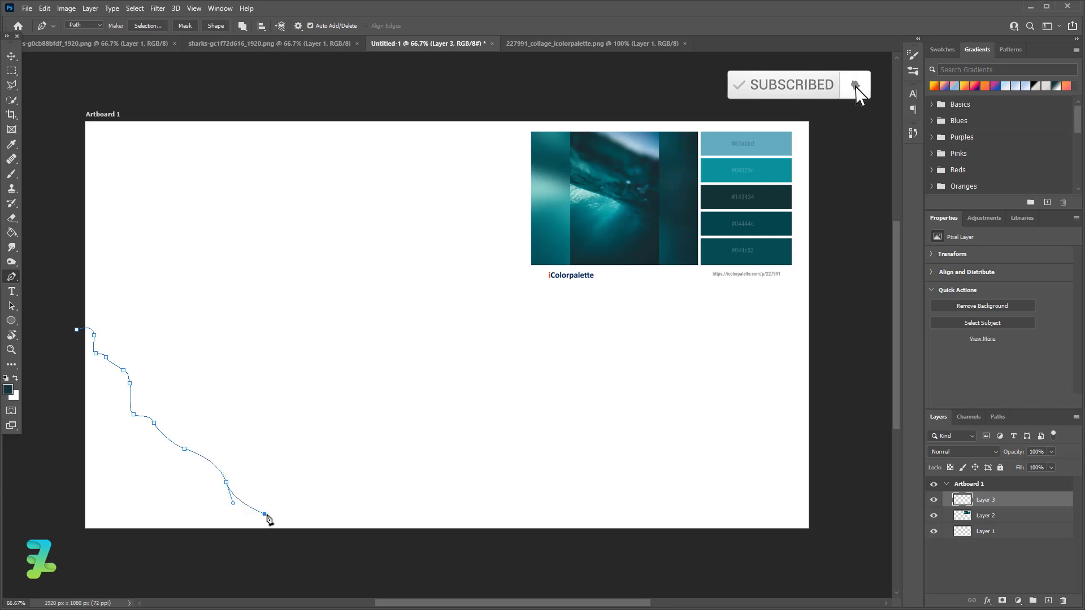
pyautogui.moveTo(299, 524); pyautogui.dragTo(303, 531)
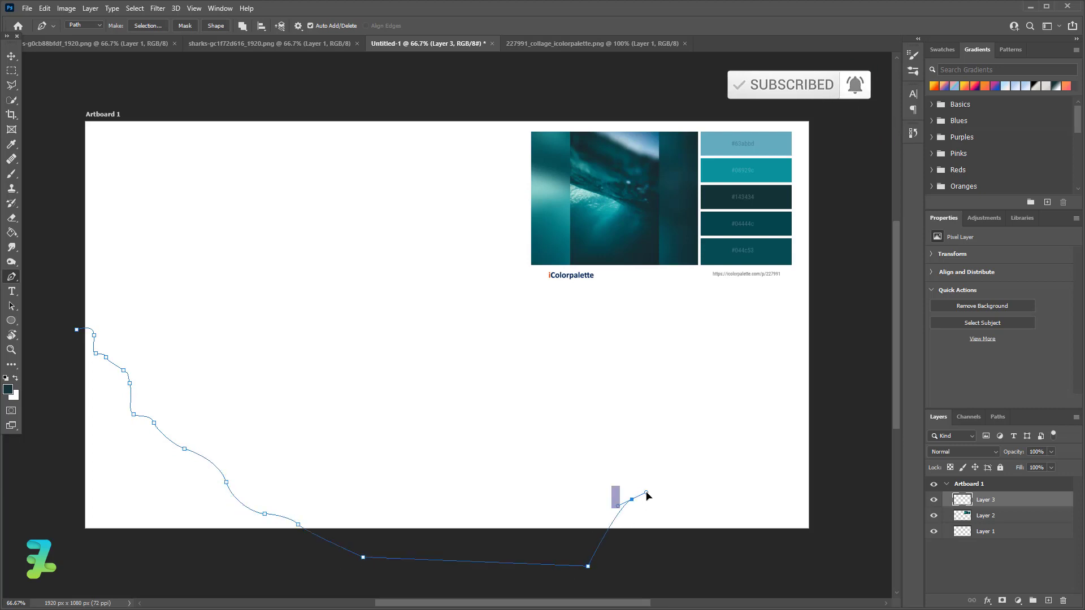
# - Continue the path up a wavy slope to the artboard's right edge and close it around the outside below the artboard
pyautogui.click(675, 456)
pyautogui.doubleClick(722, 439)
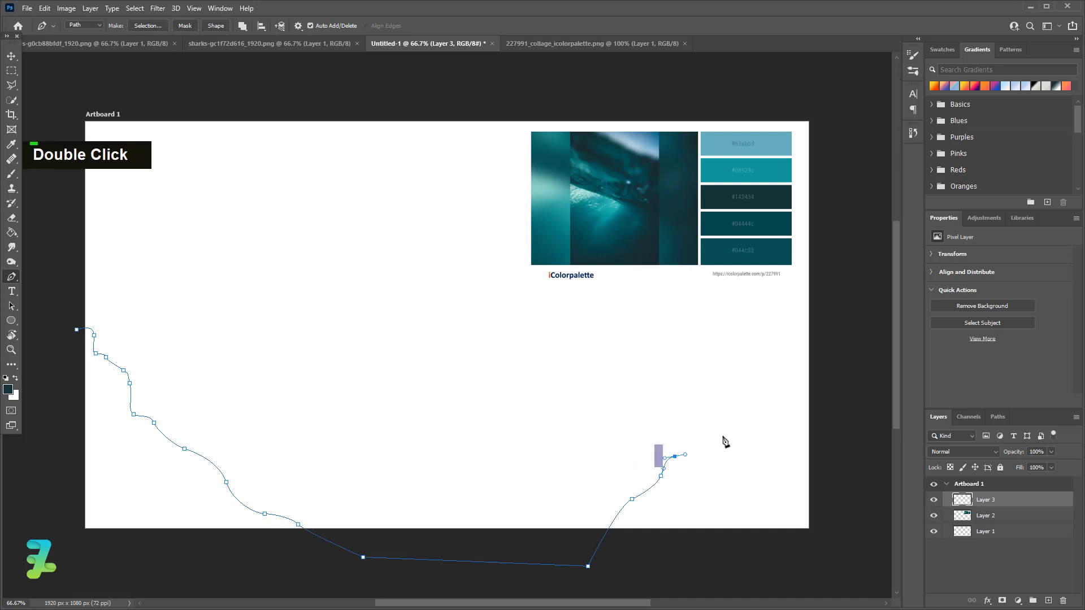
pyautogui.click(748, 403)
pyautogui.moveTo(770, 393); pyautogui.dragTo(804, 363)
pyautogui.click(810, 354)
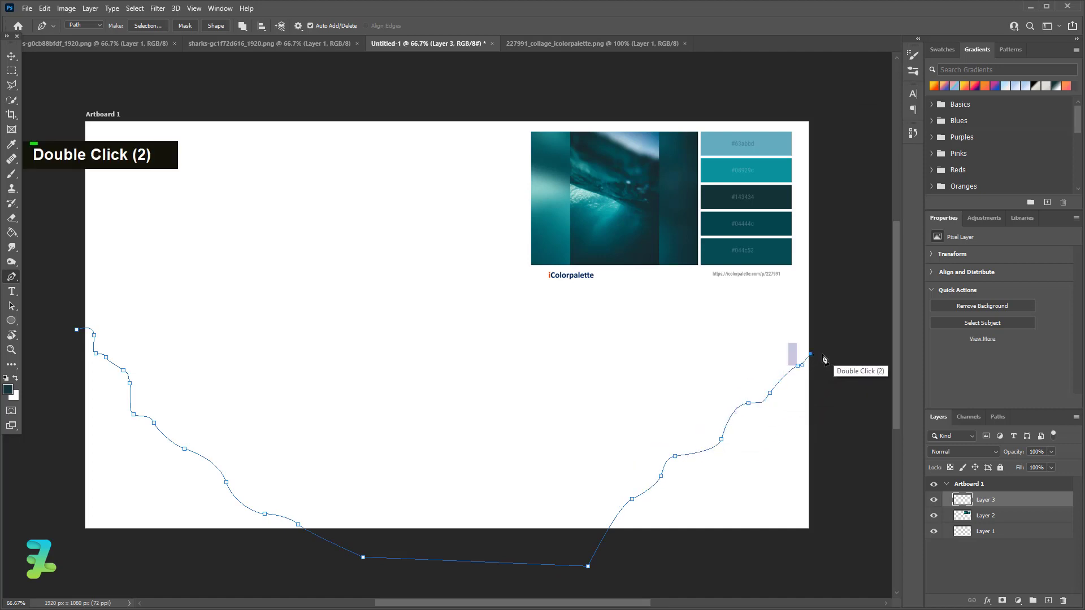
pyautogui.click(821, 354)
pyautogui.click(833, 562)
pyautogui.moveTo(482, 588); pyautogui.dragTo(466, 588)
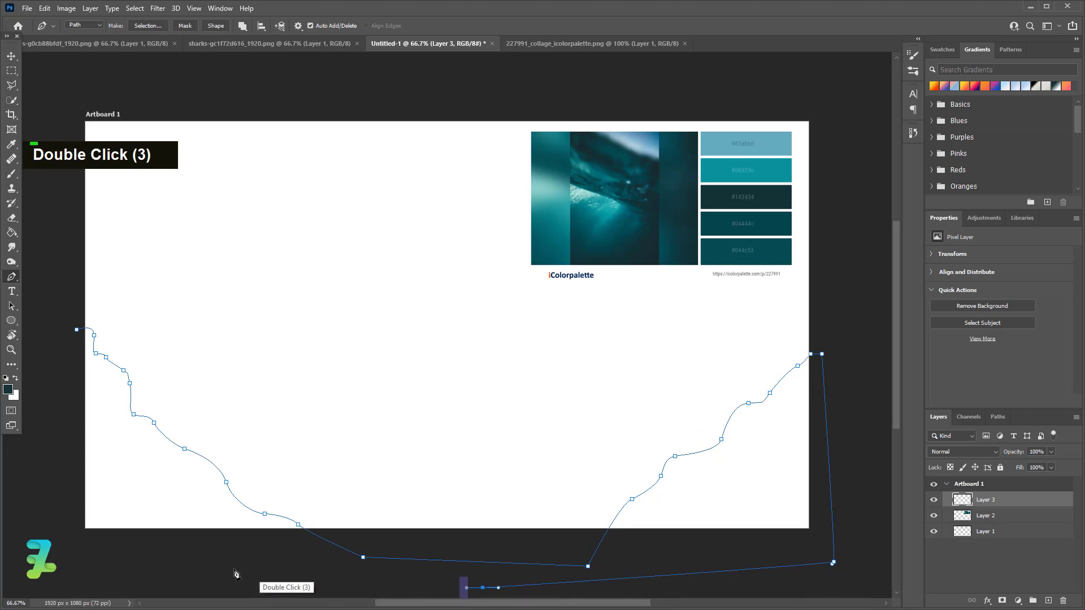
pyautogui.click(51, 547)
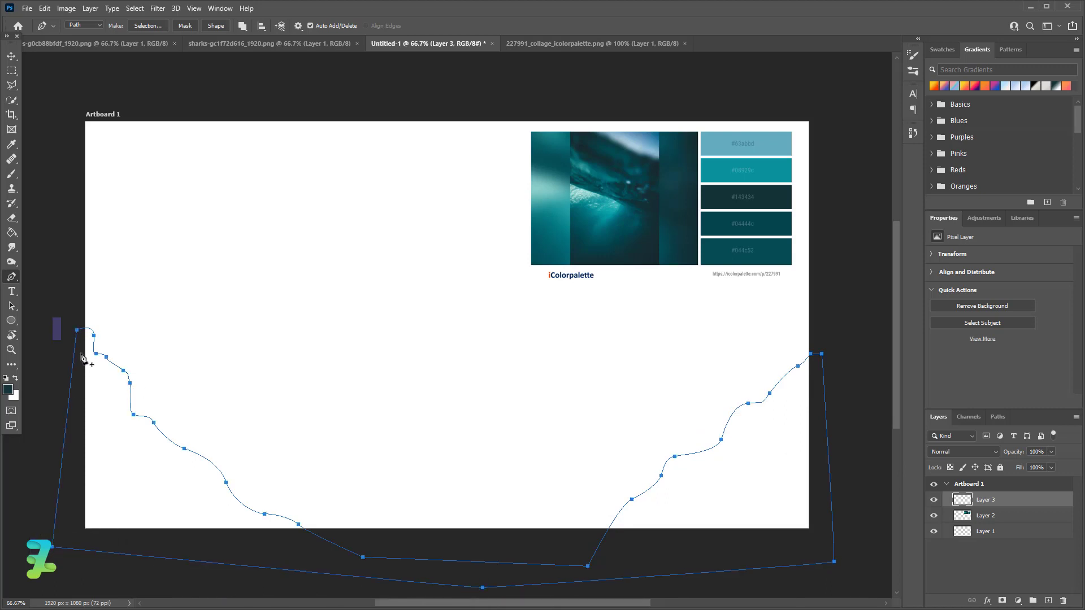
# - Convert the closed path to a selection with a 0-pixel feather, fill it with #143434, and deselect
pyautogui.rightClick(146, 433)
pyautogui.click(182, 231)
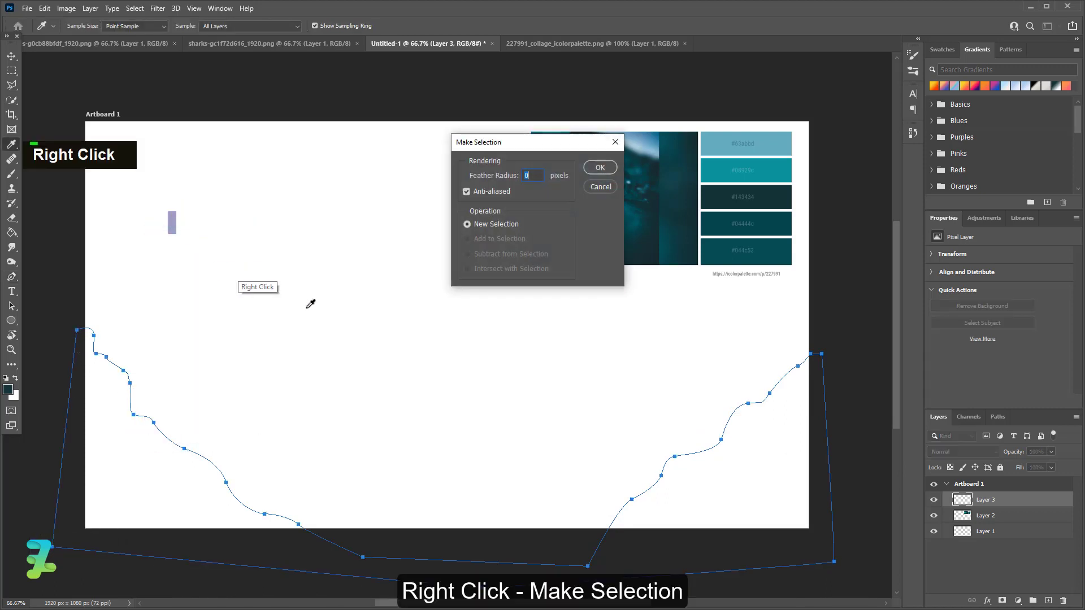
pyautogui.click(600, 168)
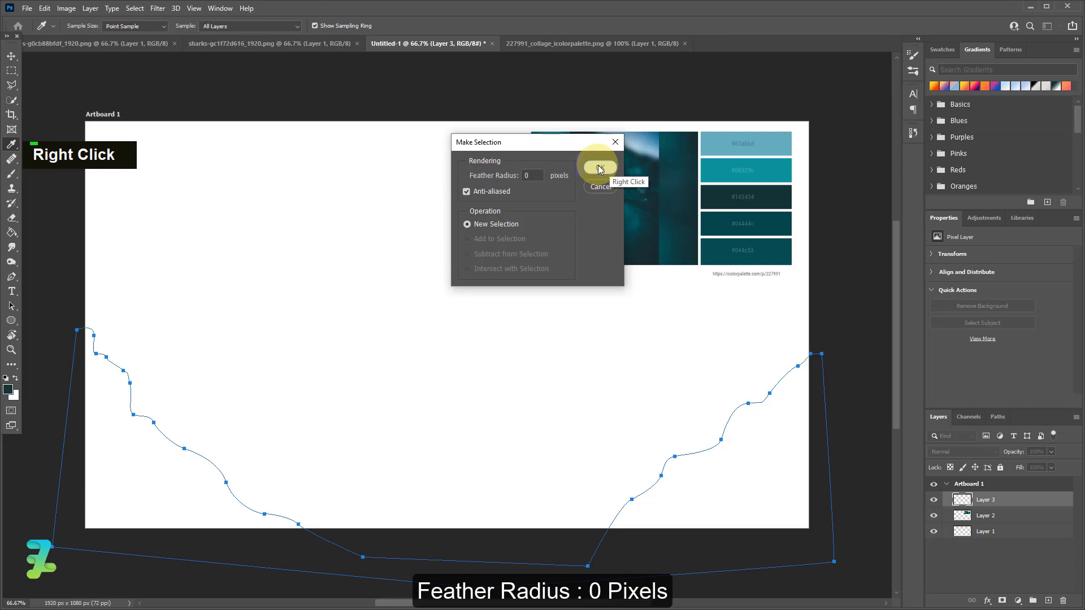
pyautogui.click(10, 234)
pyautogui.click(117, 472)
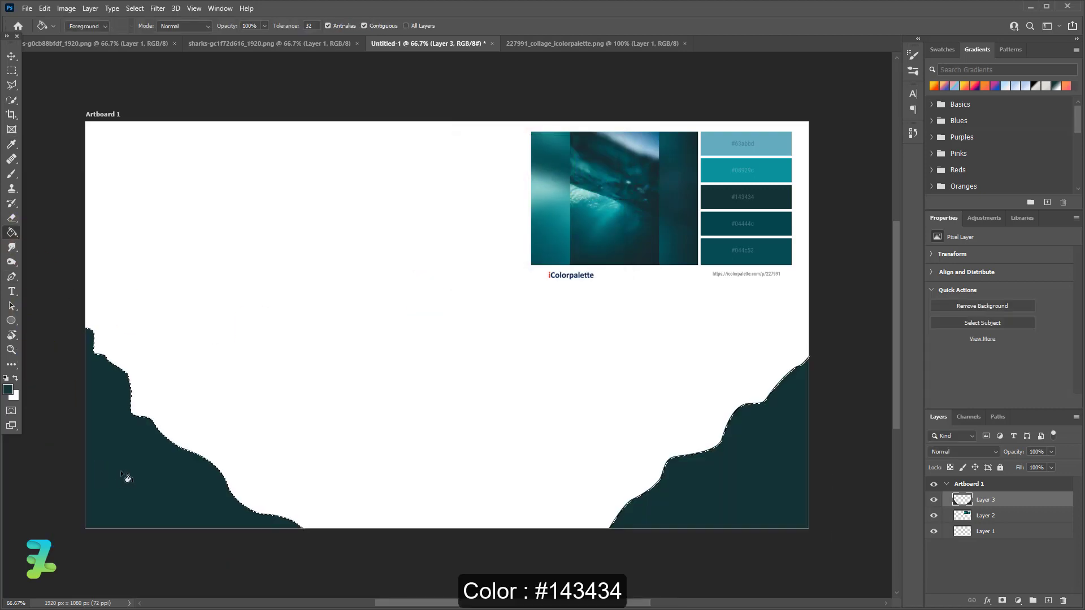
pyautogui.hotkey('ctrl', 'd')
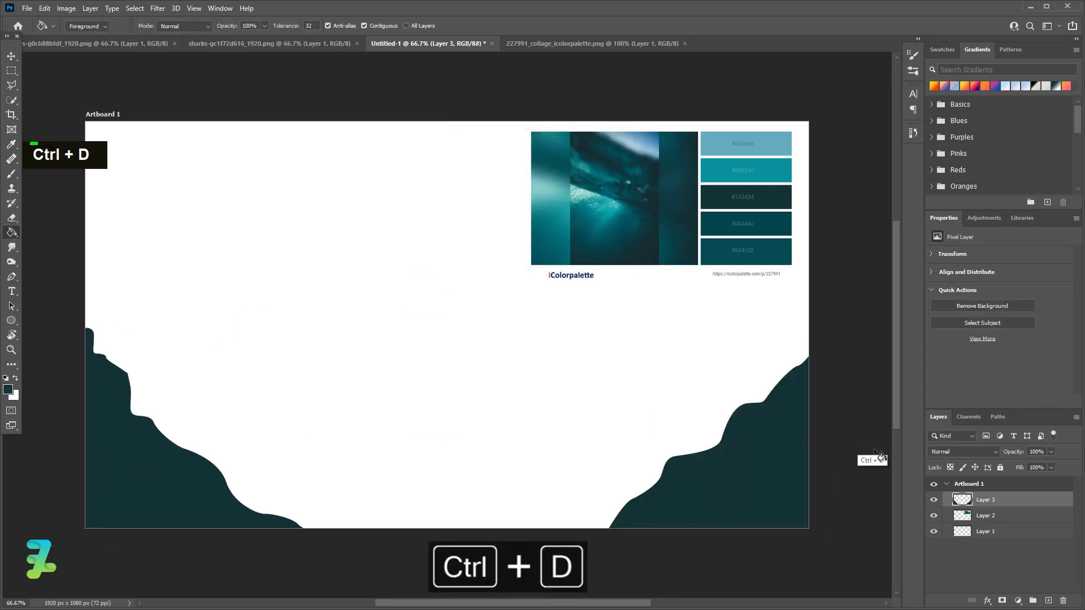
# - Add a new layer directly below Layer 3 and draw a wavy Pen path above the left hill, descending to the bottom edge
pyautogui.click(1048, 601)
pyautogui.moveTo(1042, 501); pyautogui.dragTo(1046, 516)
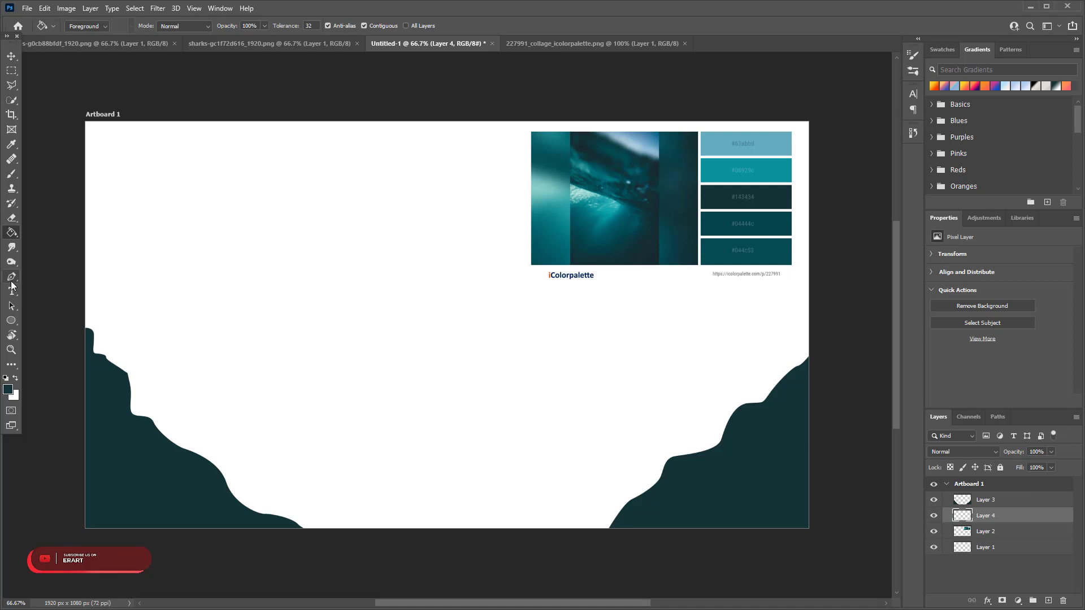
pyautogui.click(11, 278)
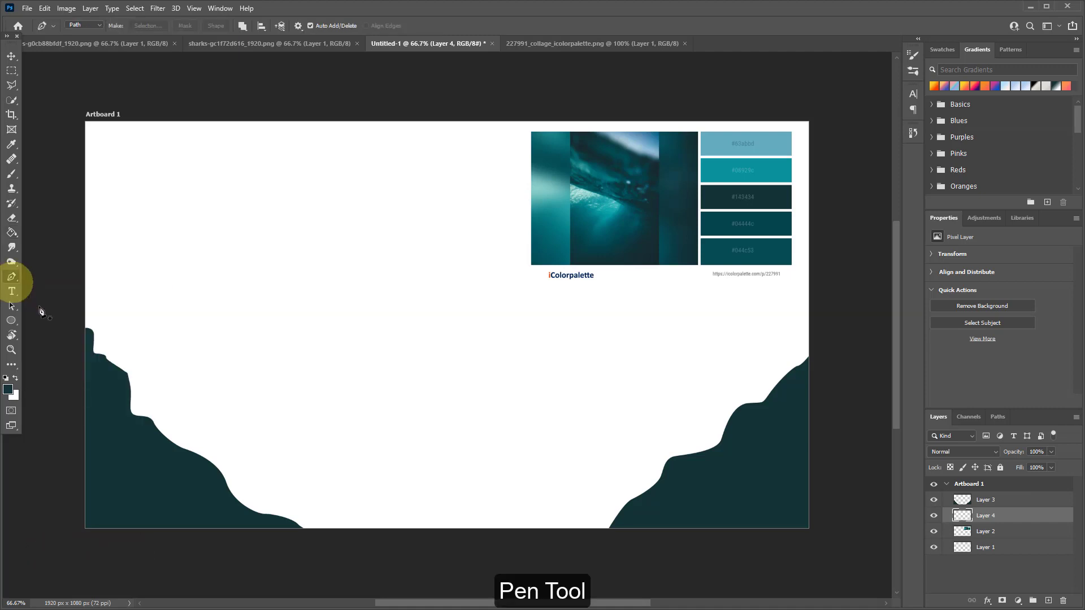
pyautogui.click(86, 322)
pyautogui.moveTo(110, 329); pyautogui.dragTo(151, 381)
pyautogui.moveTo(155, 386); pyautogui.dragTo(157, 396)
pyautogui.moveTo(181, 400); pyautogui.dragTo(486, 547)
# - Undo the misplaced anchor points, finish the slope past the bottom edge, and close the path around the artboard's lower-left corner
pyautogui.hotkey('ctrl', 'z')
pyautogui.hotkey('ctrl', 'z')
pyautogui.hotkey('ctrl', 'z')
pyautogui.hotkey('ctrl', 'z')
pyautogui.hotkey('ctrl', 'z')
pyautogui.doubleClick(451, 532)
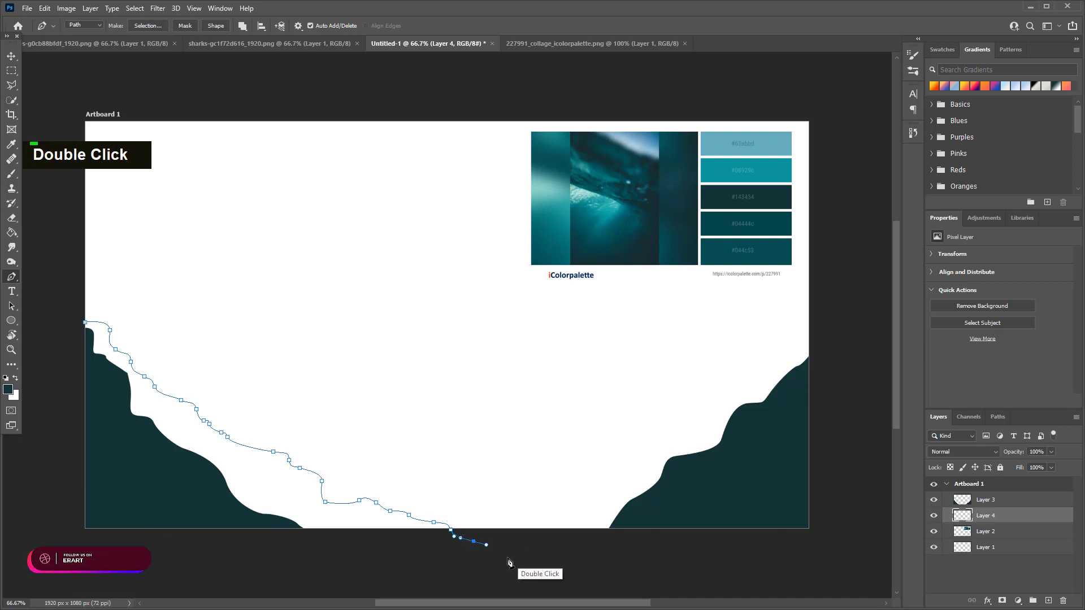
pyautogui.click(527, 561)
pyautogui.moveTo(47, 559); pyautogui.dragTo(47, 539)
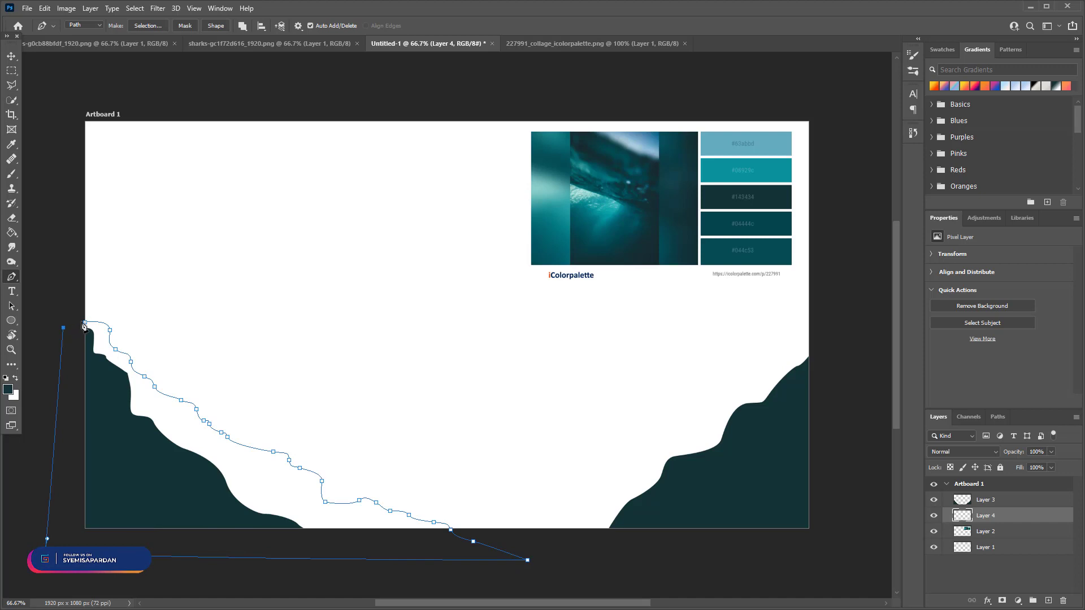
# - Convert the second hill's path to a selection with a 0-pixel feather radius
pyautogui.rightClick(120, 136)
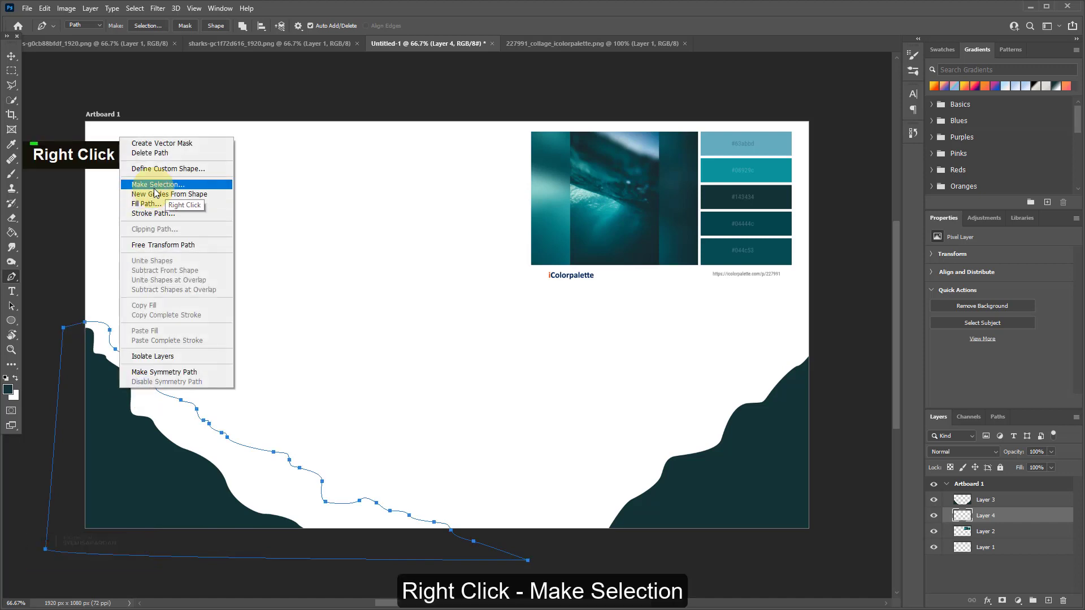
pyautogui.click(135, 183)
pyautogui.click(612, 165)
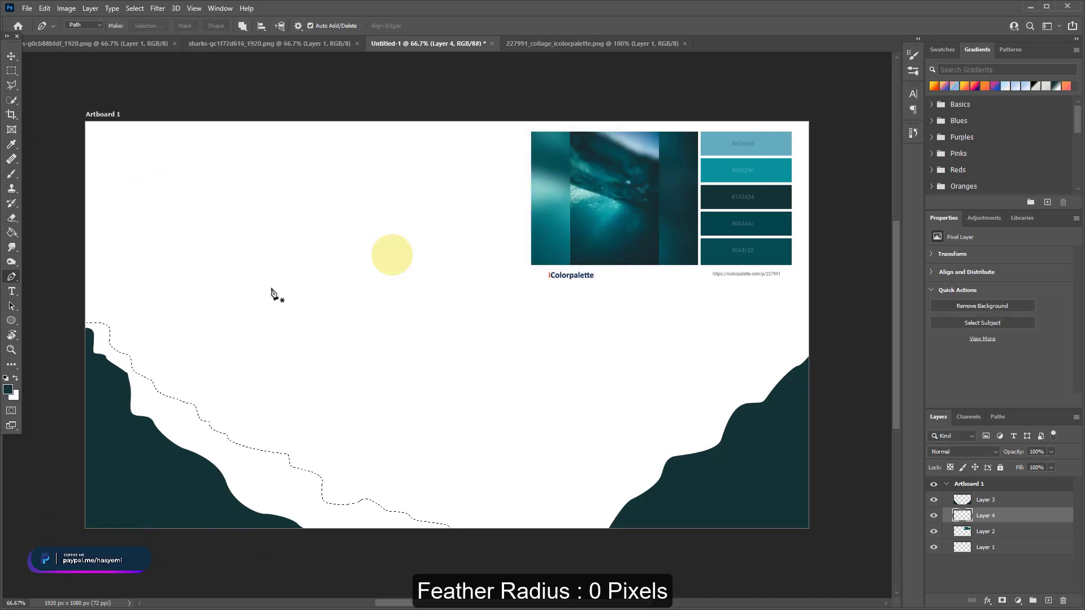
# - Set the foreground color to #2c6269, fill the selected hill with the Paint Bucket, and deselect
pyautogui.click(8, 390)
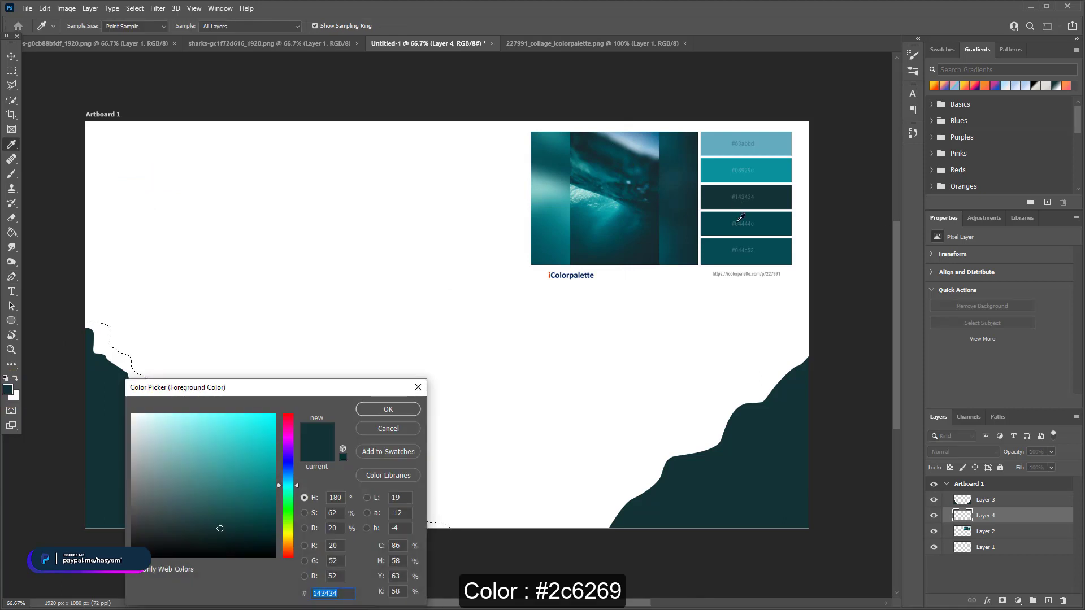
pyautogui.write('2c6269')
pyautogui.click(371, 414)
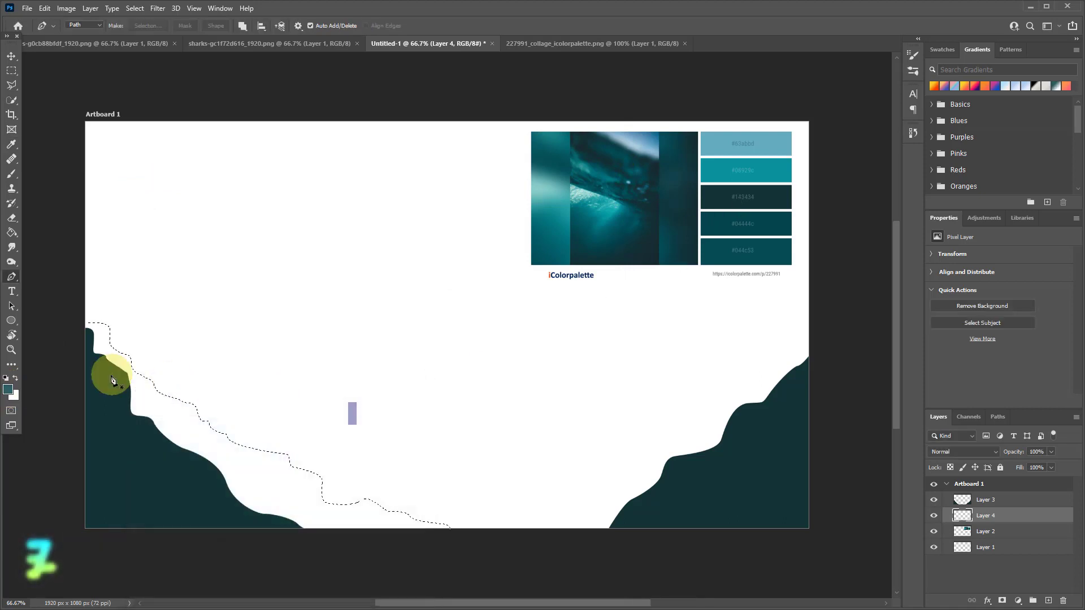
pyautogui.press('p')
pyautogui.click(11, 233)
pyautogui.click(269, 489)
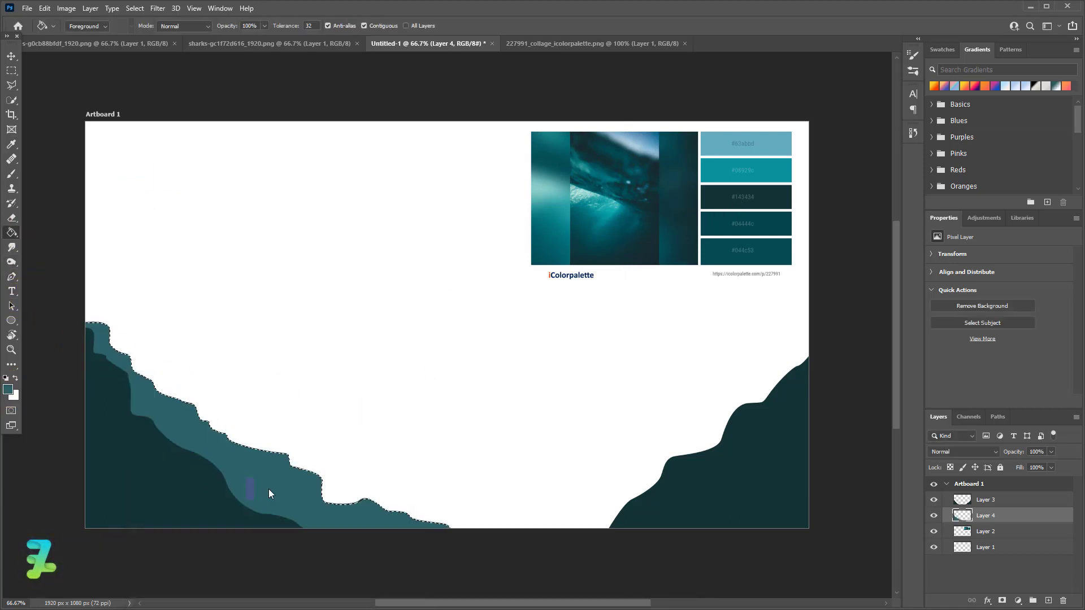
pyautogui.hotkey('ctrl', 'd')
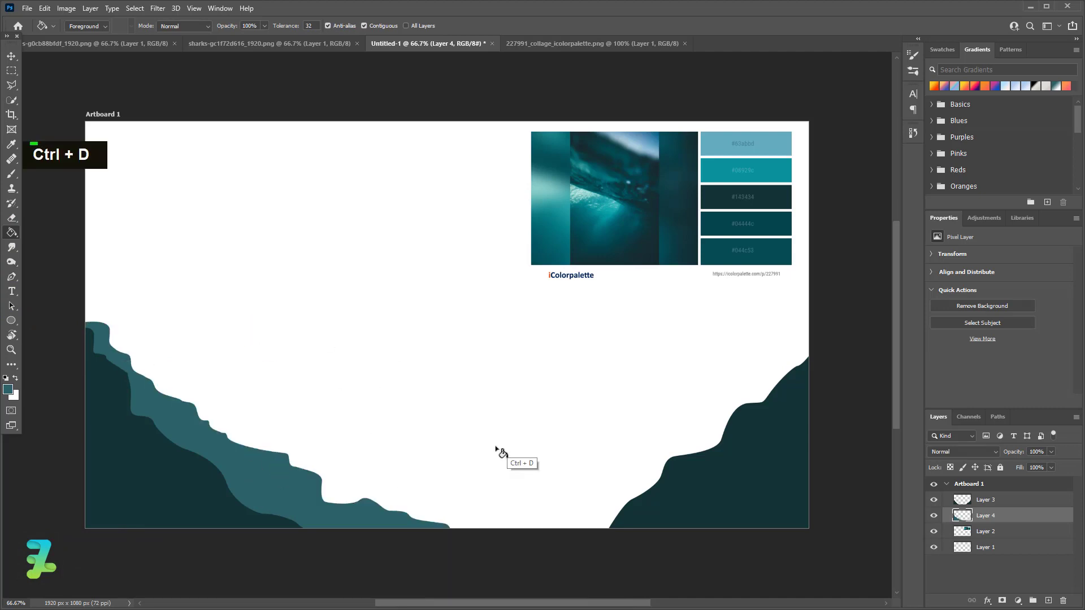
# - Move Layer 1 above Layer 2 and start a wavy Pen path down from the left edge above the teal hill, undoing misplaced points
pyautogui.click(11, 276)
pyautogui.moveTo(991, 546); pyautogui.dragTo(980, 526)
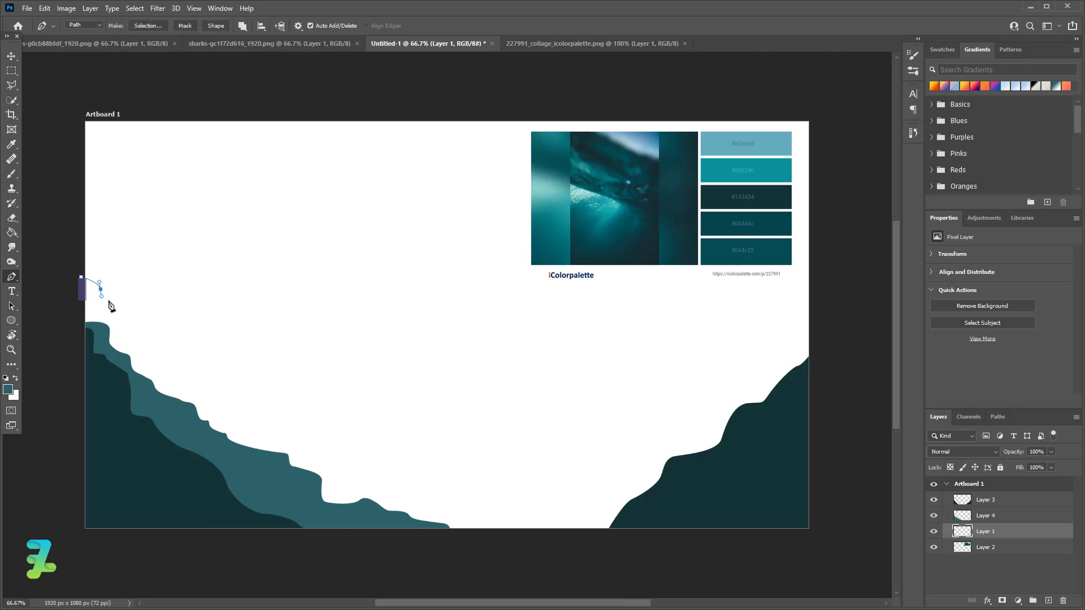
pyautogui.moveTo(108, 300); pyautogui.dragTo(166, 371)
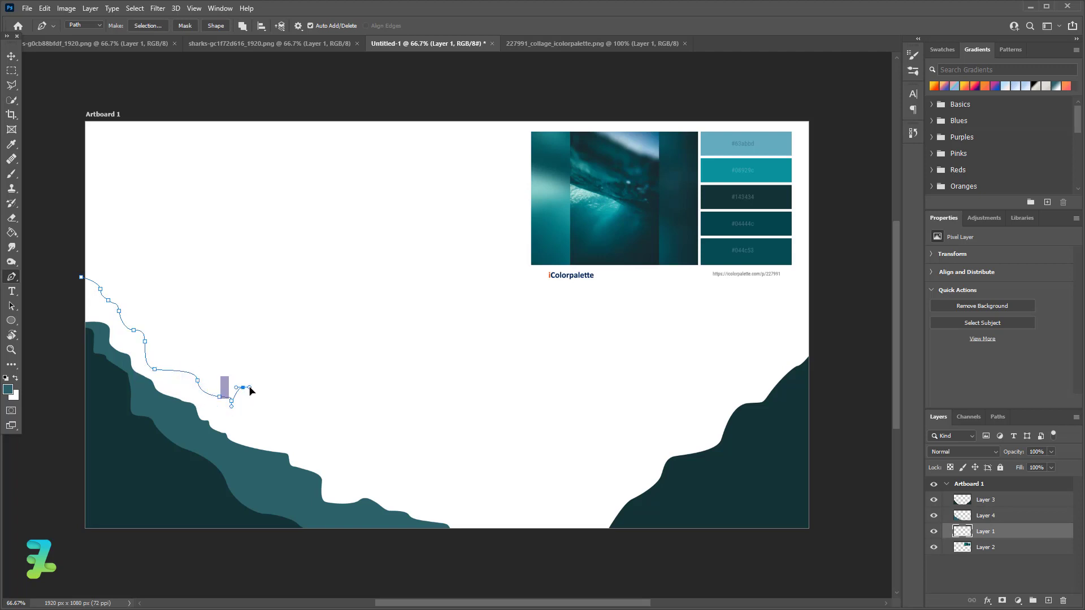
pyautogui.hotkey('ctrl', 'z')
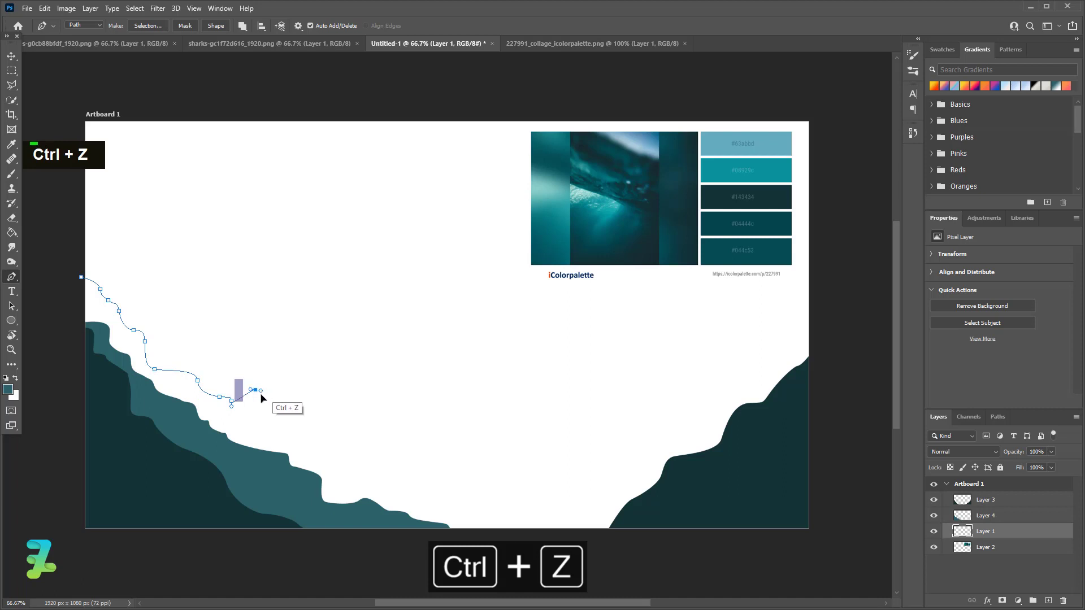
pyautogui.hotkey('ctrl', 'z')
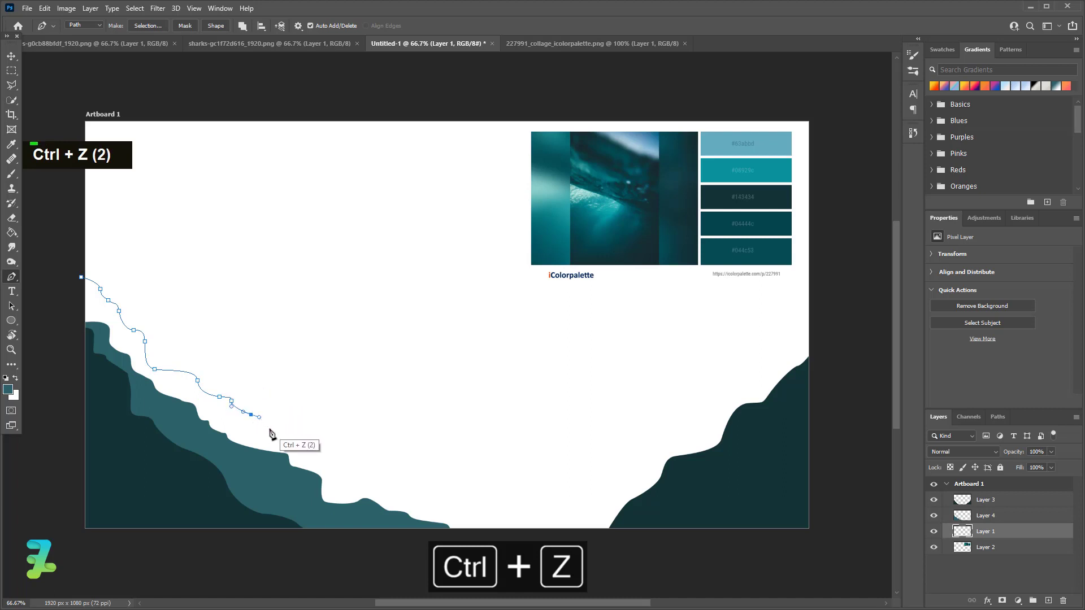
# - Extend the ridge path down and across to the middle of the artboard with small irregular curves
pyautogui.click(268, 428)
pyautogui.moveTo(274, 439); pyautogui.dragTo(280, 440)
pyautogui.click(312, 447)
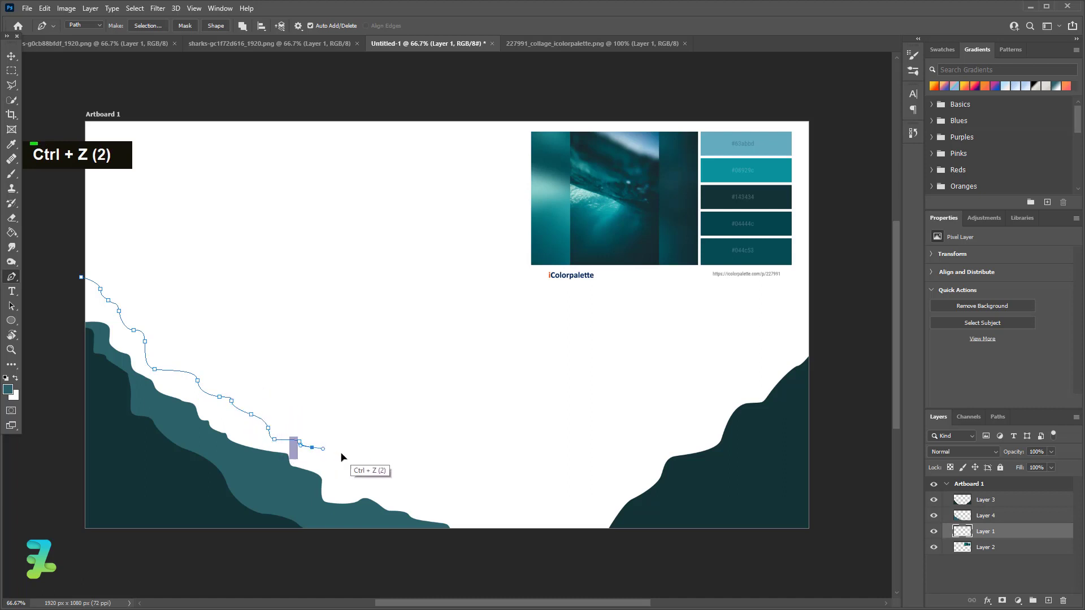
pyautogui.moveTo(342, 455); pyautogui.dragTo(358, 466)
pyautogui.moveTo(377, 464); pyautogui.dragTo(438, 445)
pyautogui.click(421, 460)
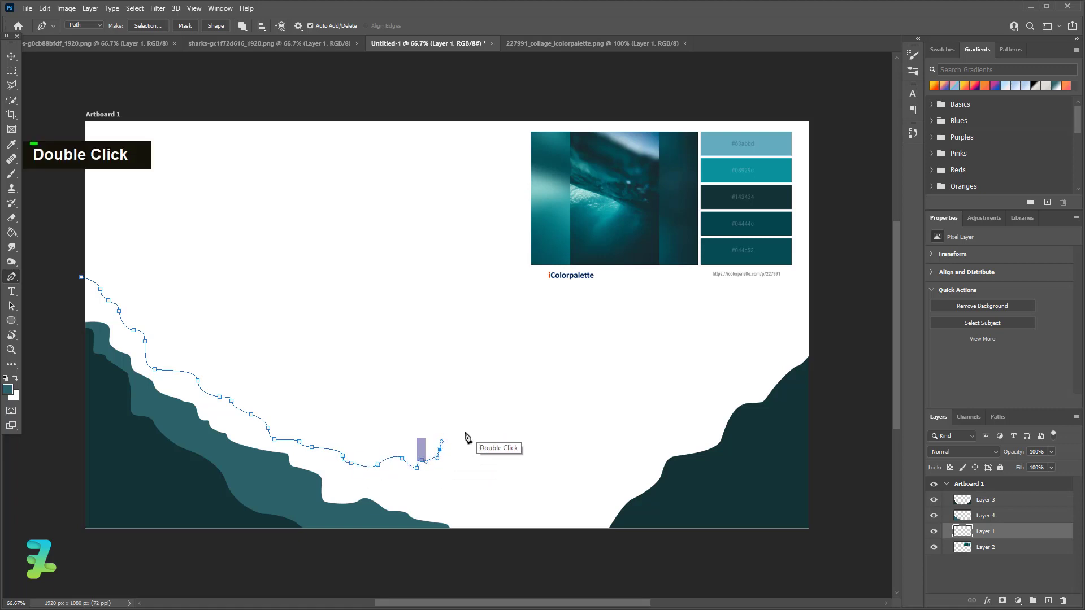
# - Shape a small raised bump in the ridge path near the artboard's centre, replacing the misplaced anchor point
pyautogui.doubleClick(464, 434)
pyautogui.doubleClick(472, 435)
pyautogui.doubleClick(497, 433)
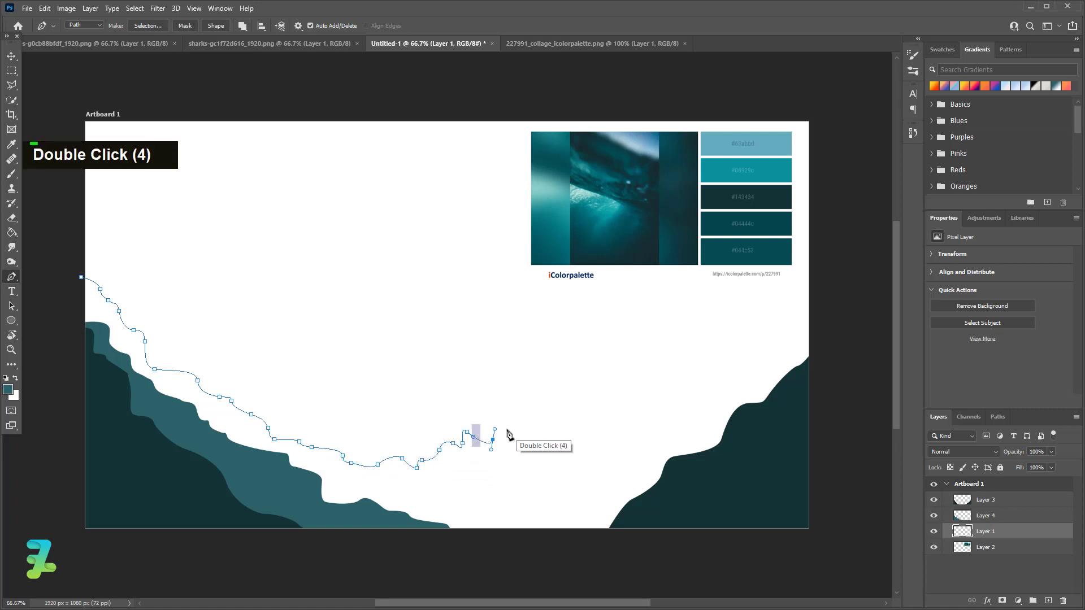
pyautogui.hotkey('ctrl', 'z')
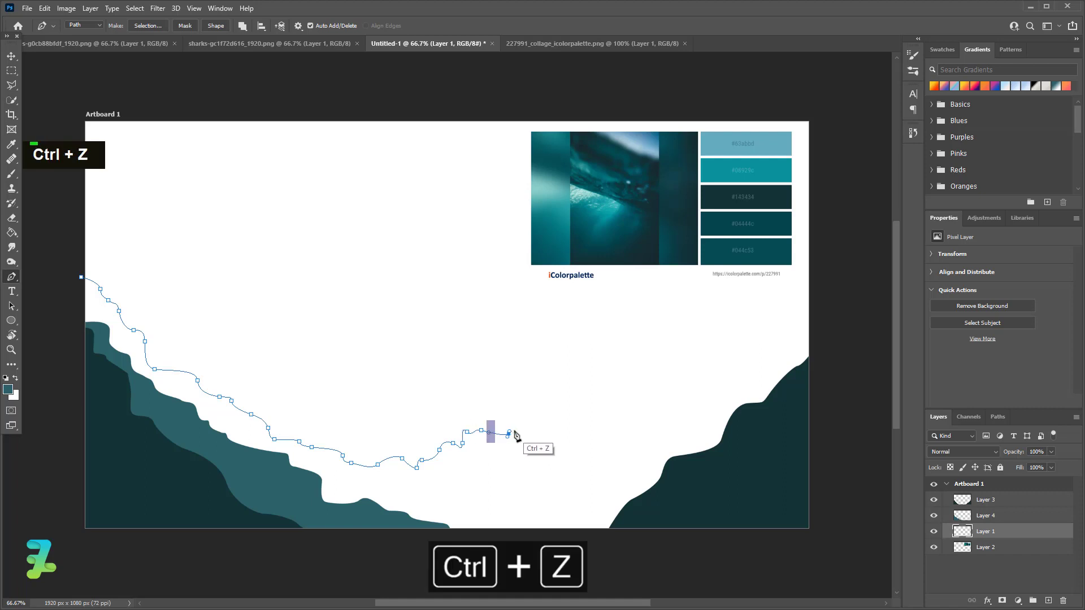
pyautogui.moveTo(518, 445); pyautogui.dragTo(519, 451)
pyautogui.click(534, 450)
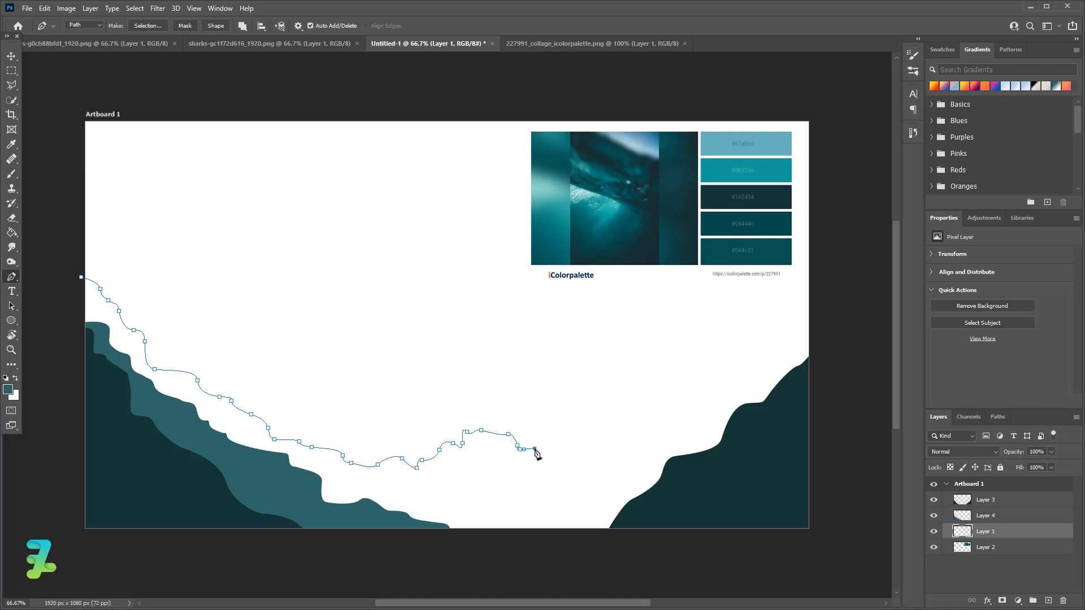
# - Continue the wavy ridge path up toward the right hill with small irregular curves, undoing a misplaced anchor point
pyautogui.doubleClick(550, 435)
pyautogui.doubleClick(585, 418)
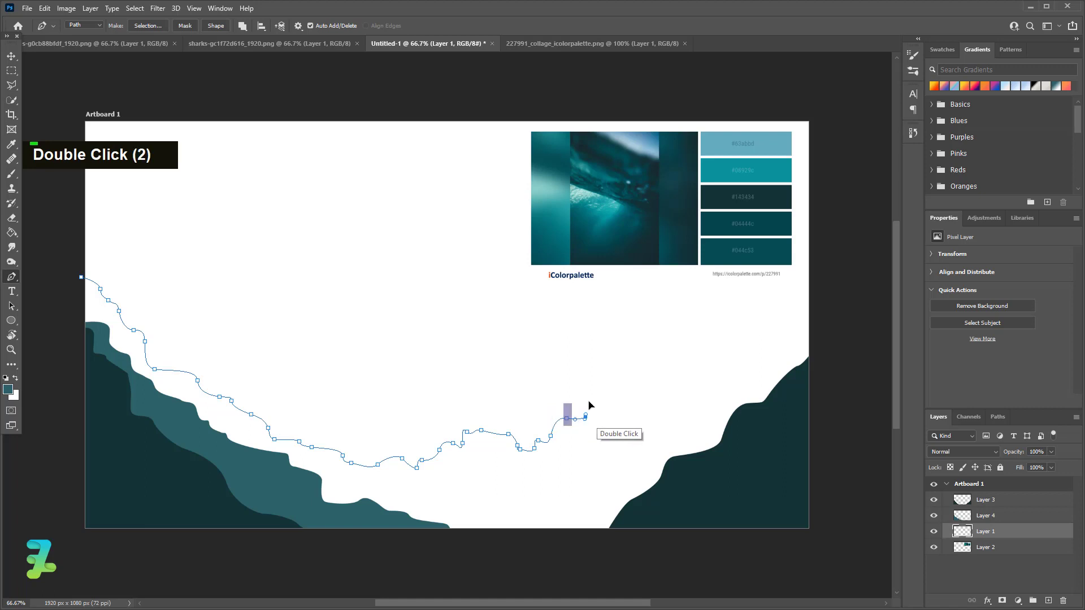
pyautogui.hotkey('ctrl', 'z')
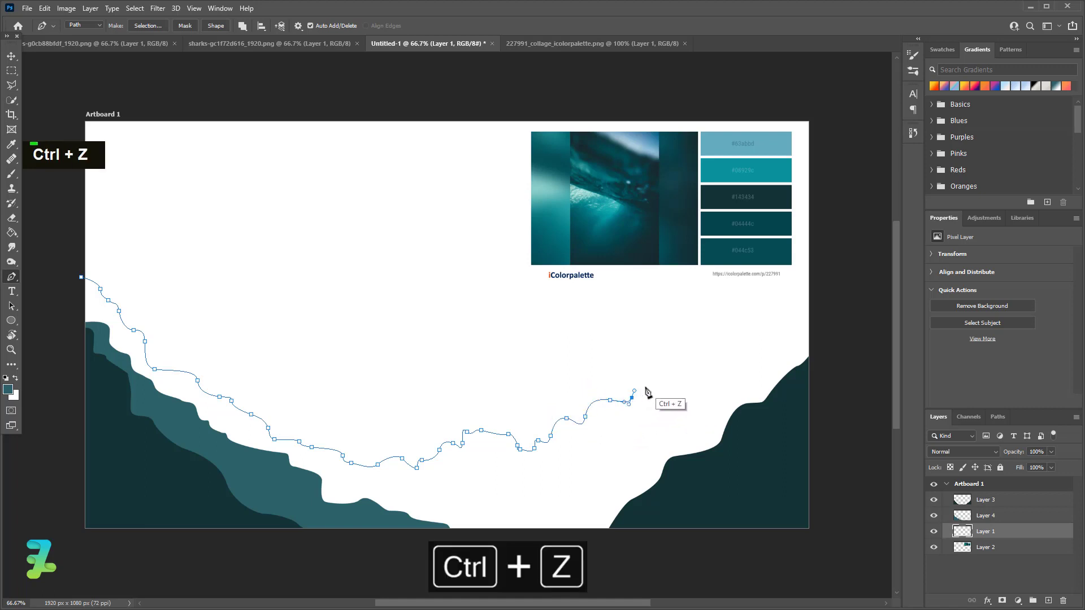
pyautogui.click(645, 387)
pyautogui.click(670, 381)
pyautogui.doubleClick(681, 360)
pyautogui.doubleClick(690, 338)
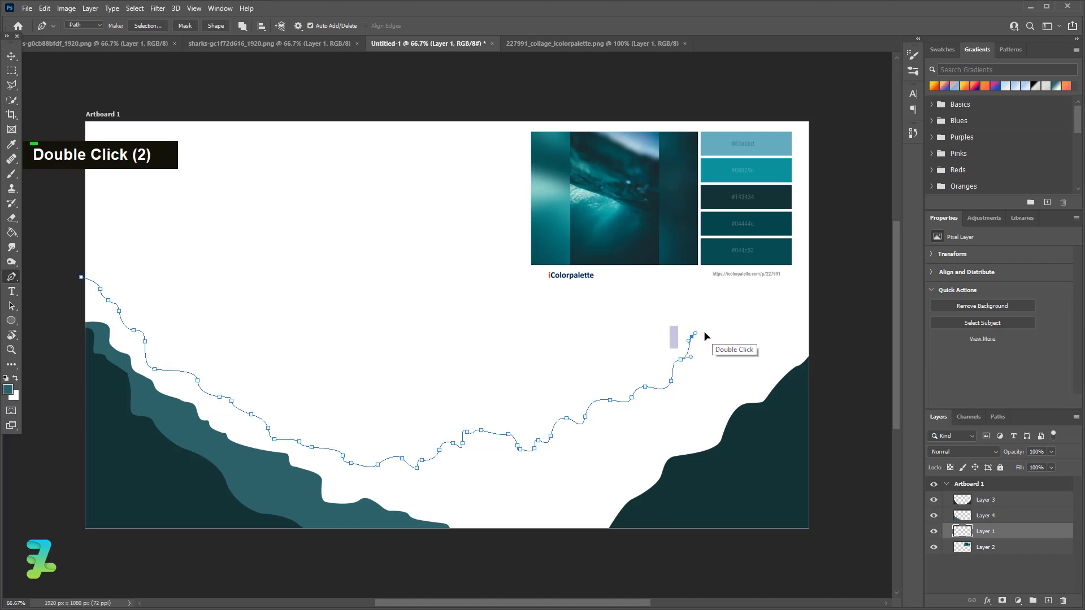
# - Extend the ridge path up the right side with small steps until it passes the artboard's right edge
pyautogui.moveTo(701, 332); pyautogui.dragTo(713, 332)
pyautogui.moveTo(730, 322); pyautogui.dragTo(772, 294)
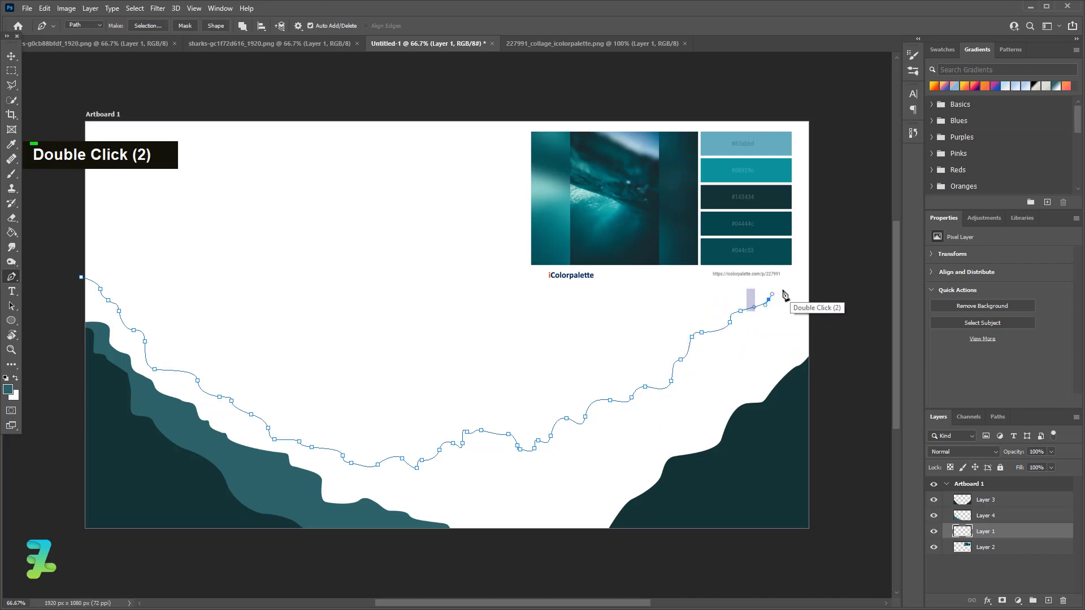
pyautogui.doubleClick(783, 289)
pyautogui.doubleClick(797, 281)
pyautogui.doubleClick(810, 271)
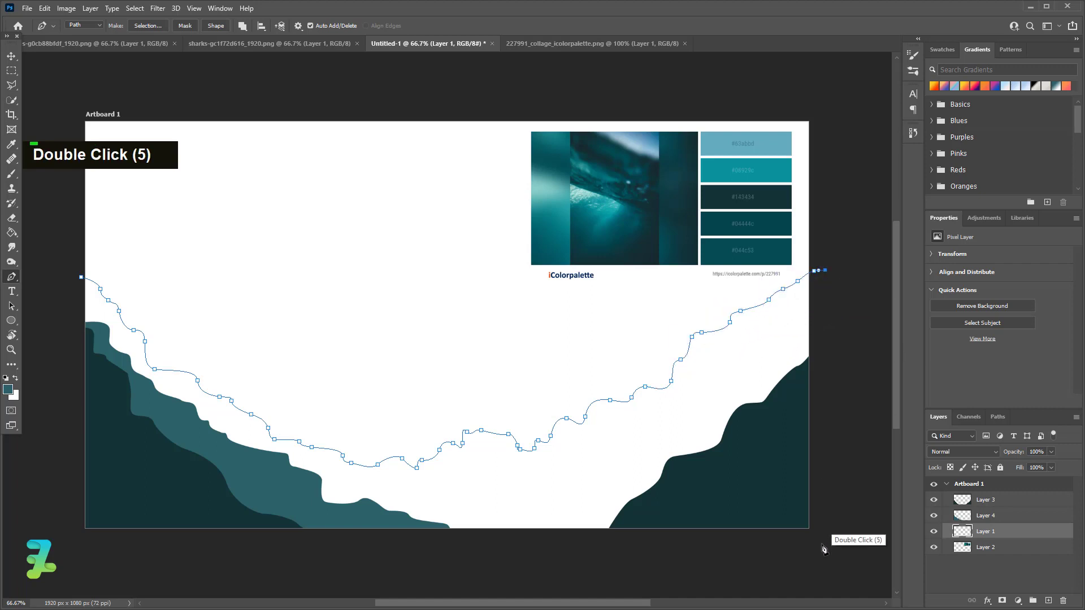
# - Close the ridge path around the outside of the artboard's lower part and convert it to a selection with a 0-pixel feather radius
pyautogui.click(827, 563)
pyautogui.click(49, 550)
pyautogui.click(45, 281)
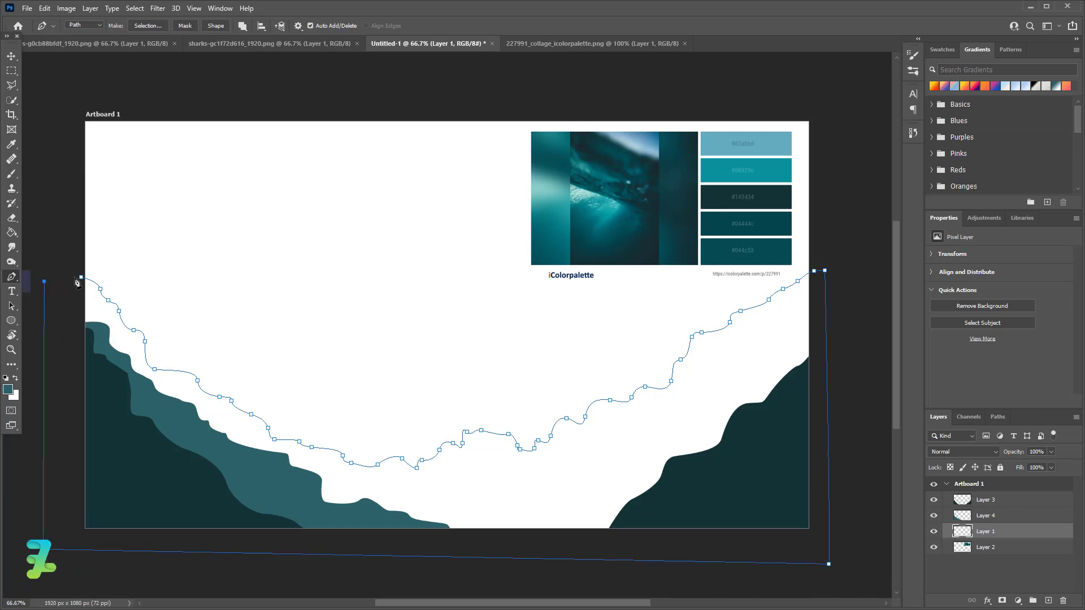
pyautogui.click(82, 277)
pyautogui.rightClick(88, 308)
pyautogui.click(119, 355)
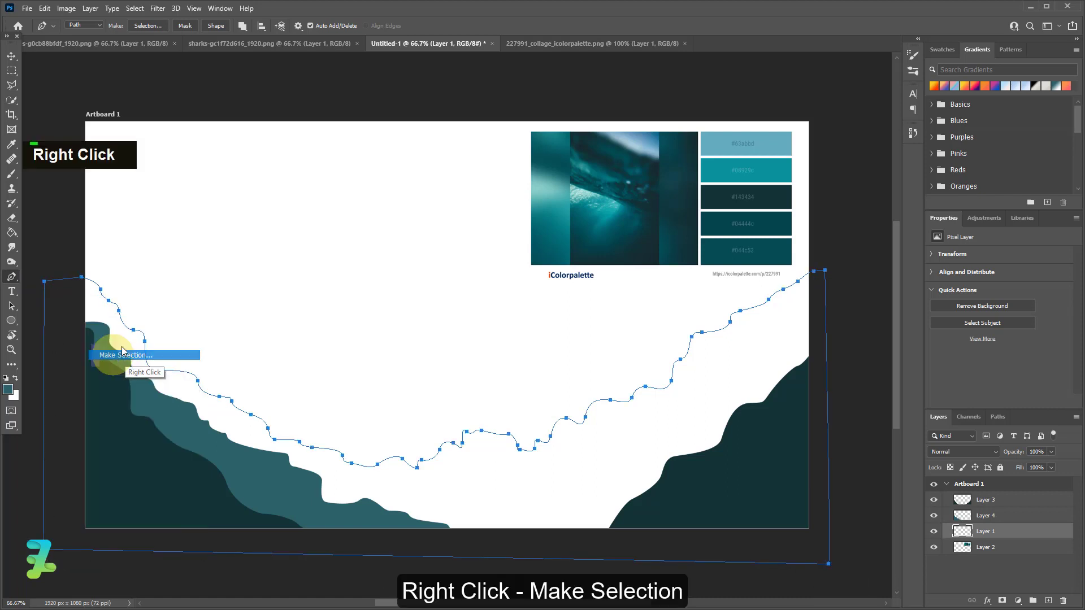
pyautogui.click(613, 167)
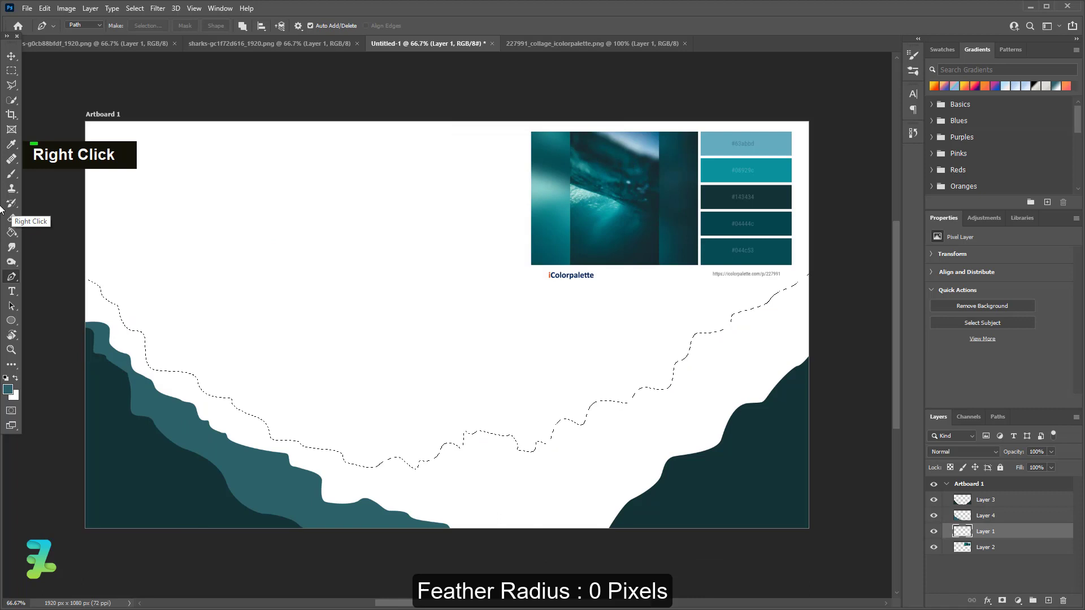
# - Fill the selected ridge with the palette color #044c53 using the Paint Bucket, and deselect
pyautogui.click(11, 232)
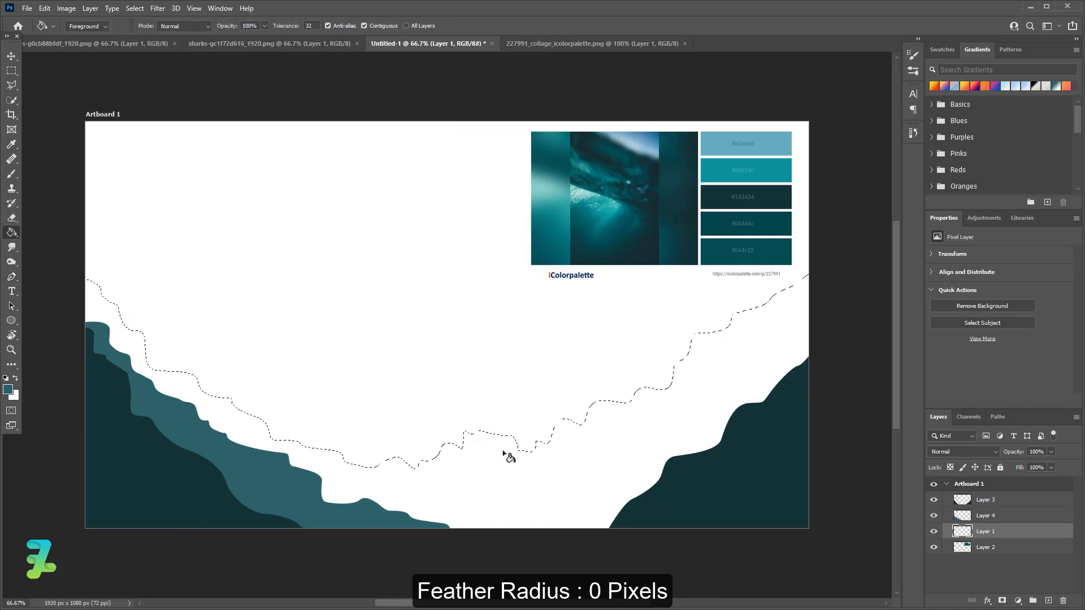
pyautogui.click(8, 389)
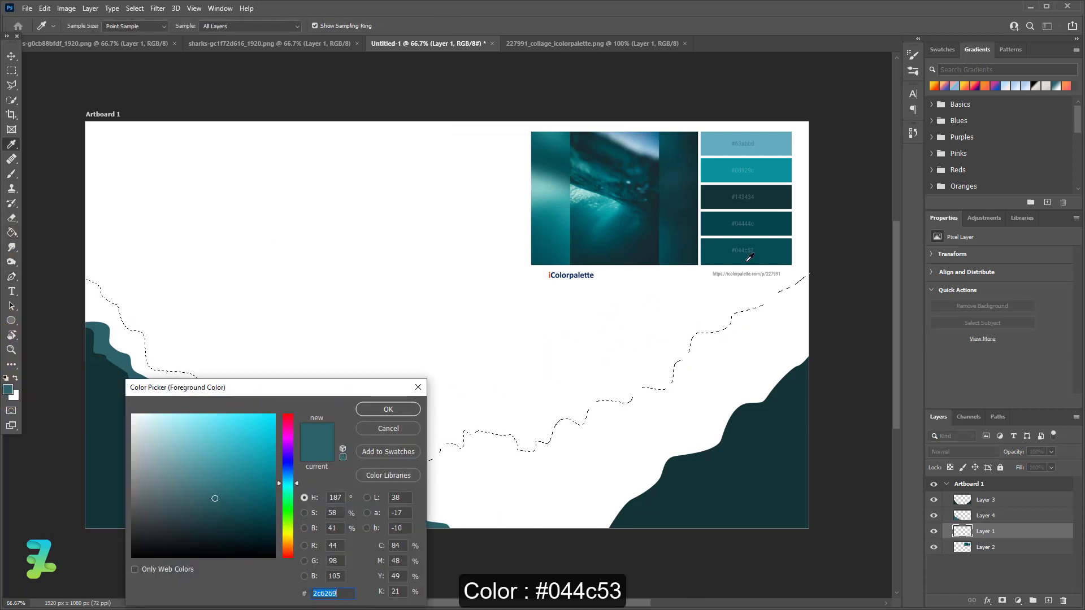
pyautogui.click(746, 260)
pyautogui.click(385, 410)
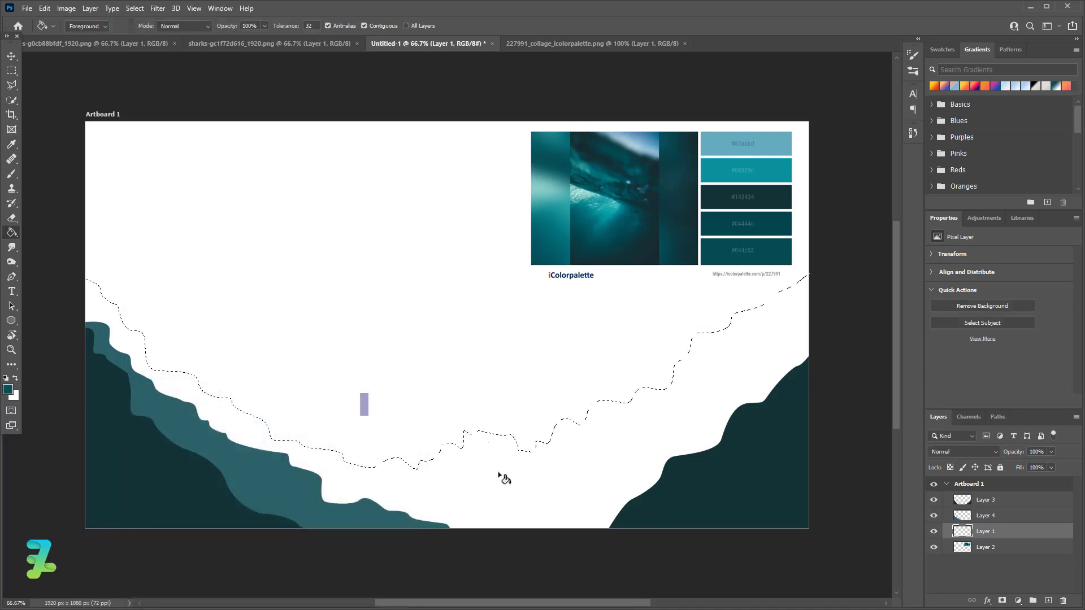
pyautogui.click(502, 475)
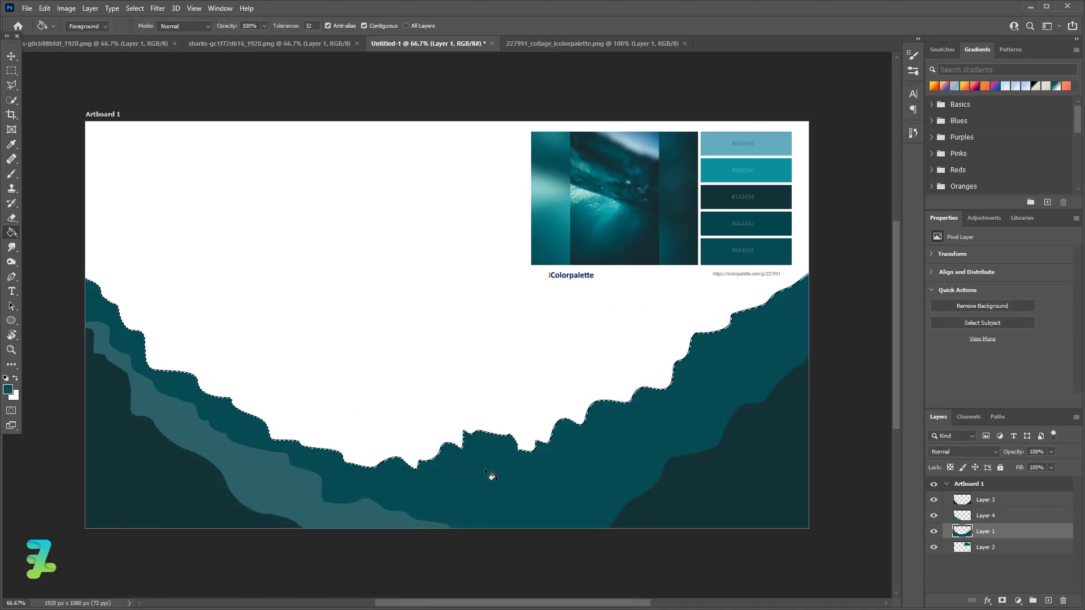
pyautogui.press('ctrl')
pyautogui.hotkey('ctrl', 'd')
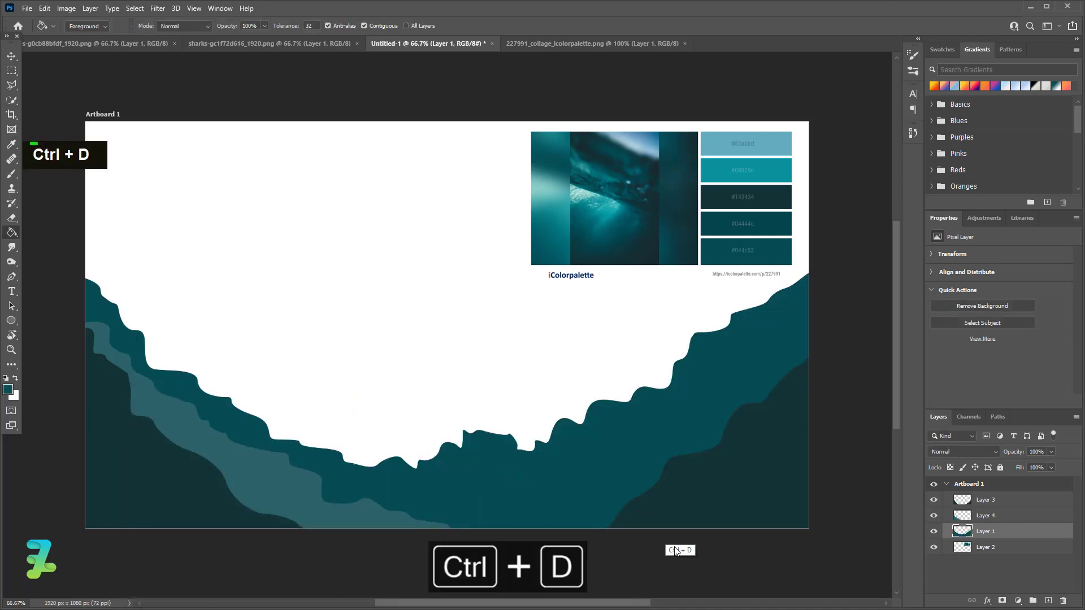
# - Create a new layer beneath Layer 2 and fill it with the palette's light blue, #61a8ba, as the water background
pyautogui.click(1045, 547)
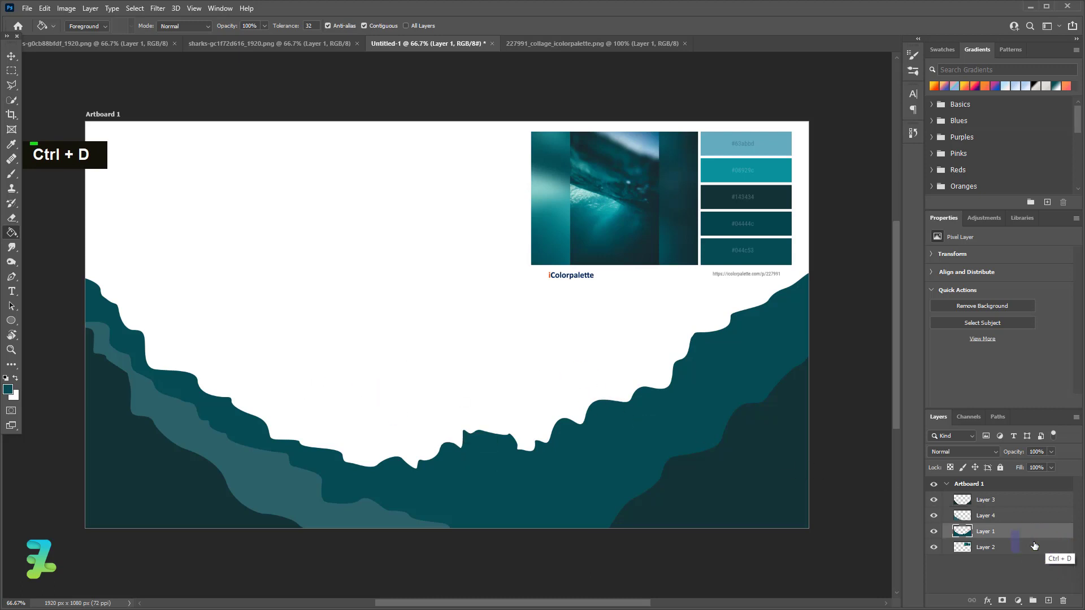
pyautogui.click(1049, 600)
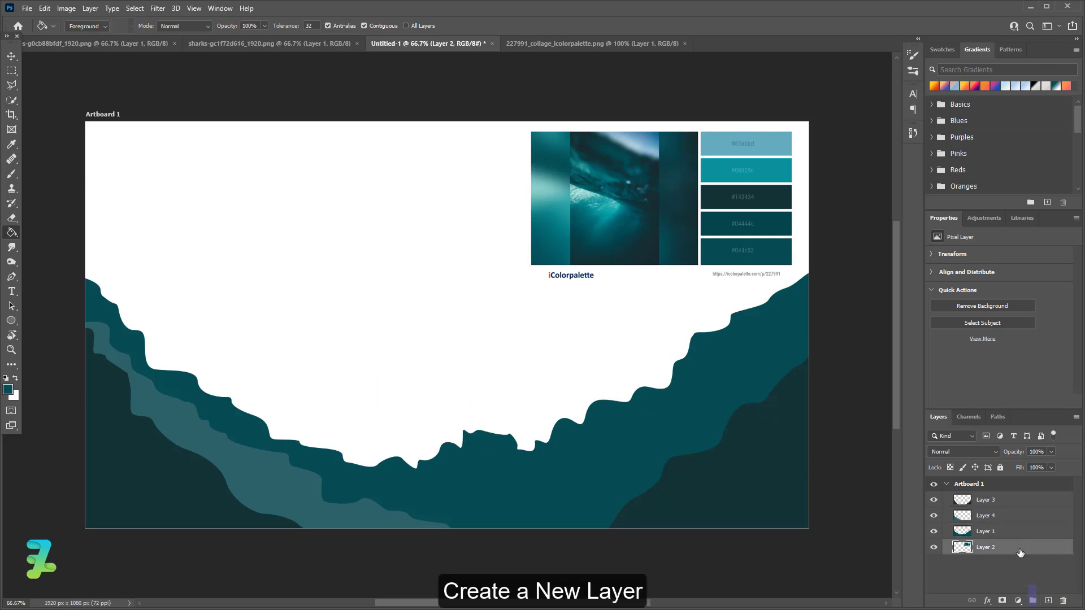
pyautogui.click(1048, 600)
pyautogui.moveTo(1023, 551); pyautogui.dragTo(1028, 571)
pyautogui.click(8, 389)
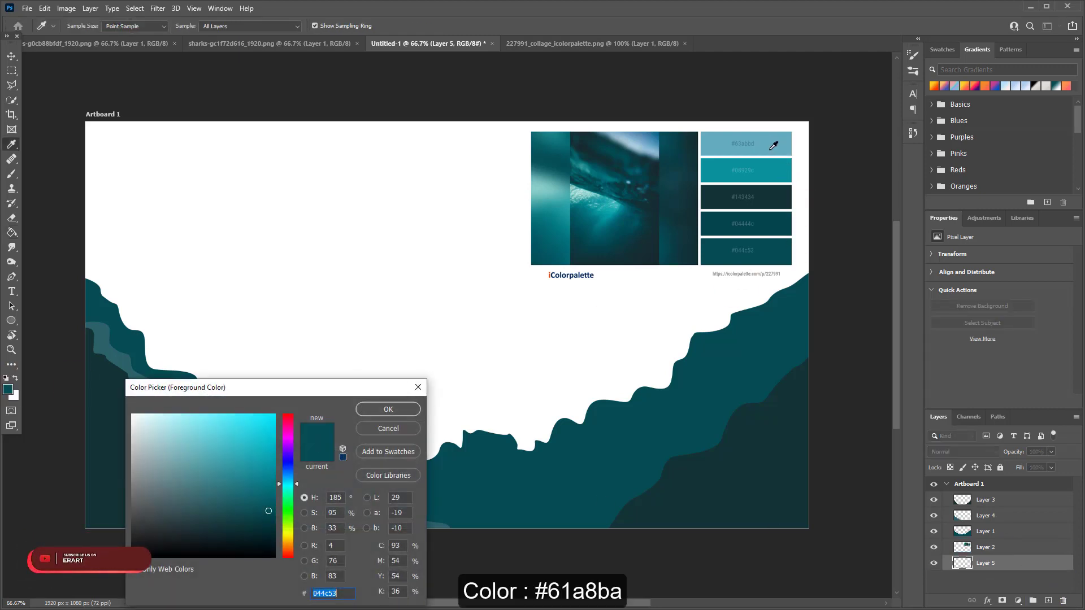
pyautogui.click(750, 143)
pyautogui.click(376, 408)
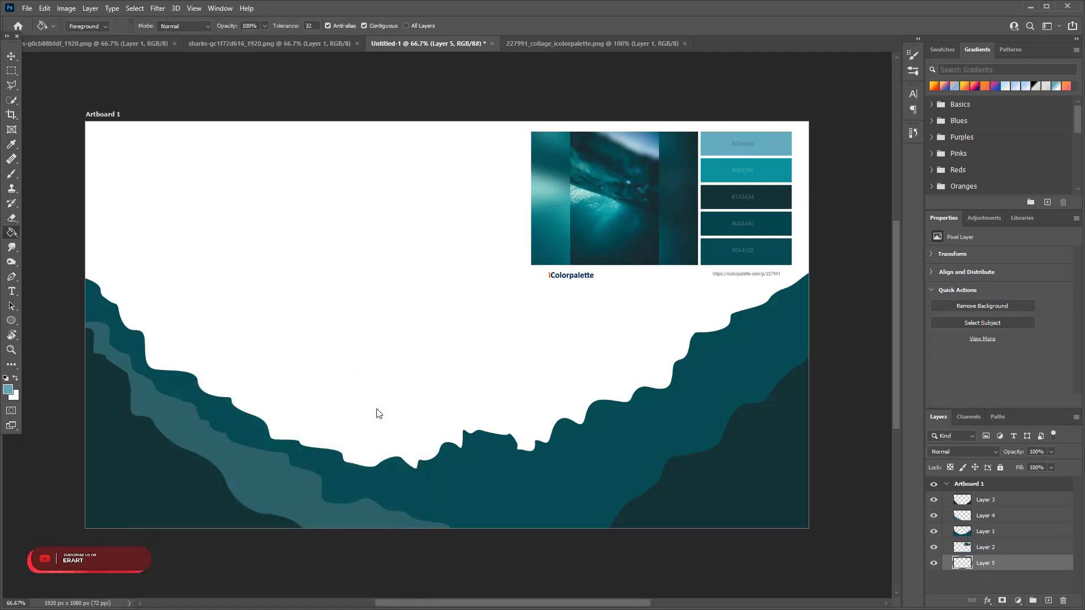
pyautogui.click(361, 367)
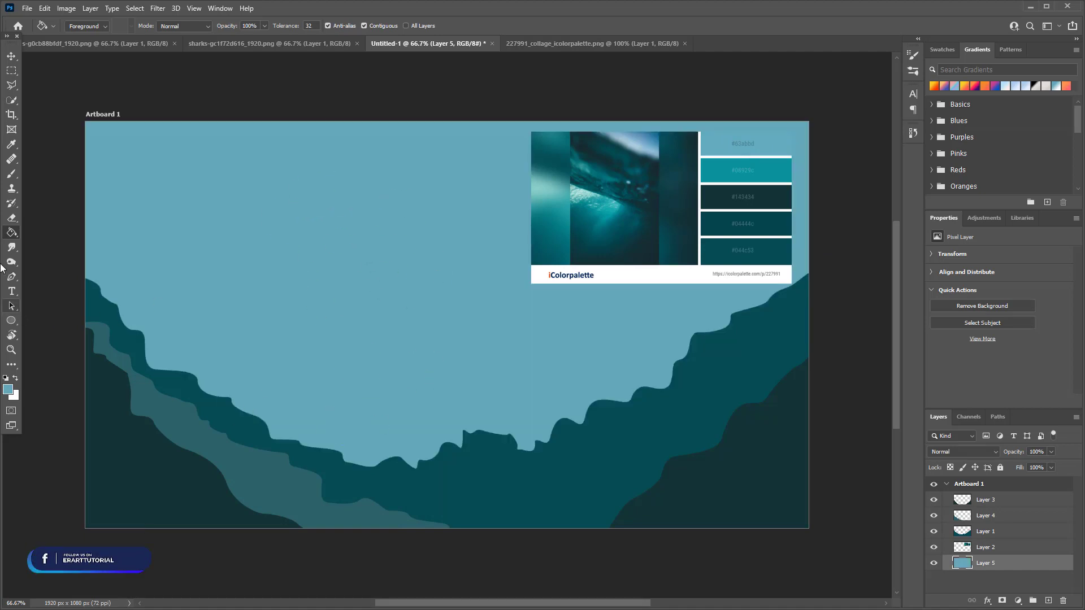
# - Choose the Seaweed Silhouette 1 brush for the Brush tool
pyautogui.click(11, 174)
pyautogui.click(85, 26)
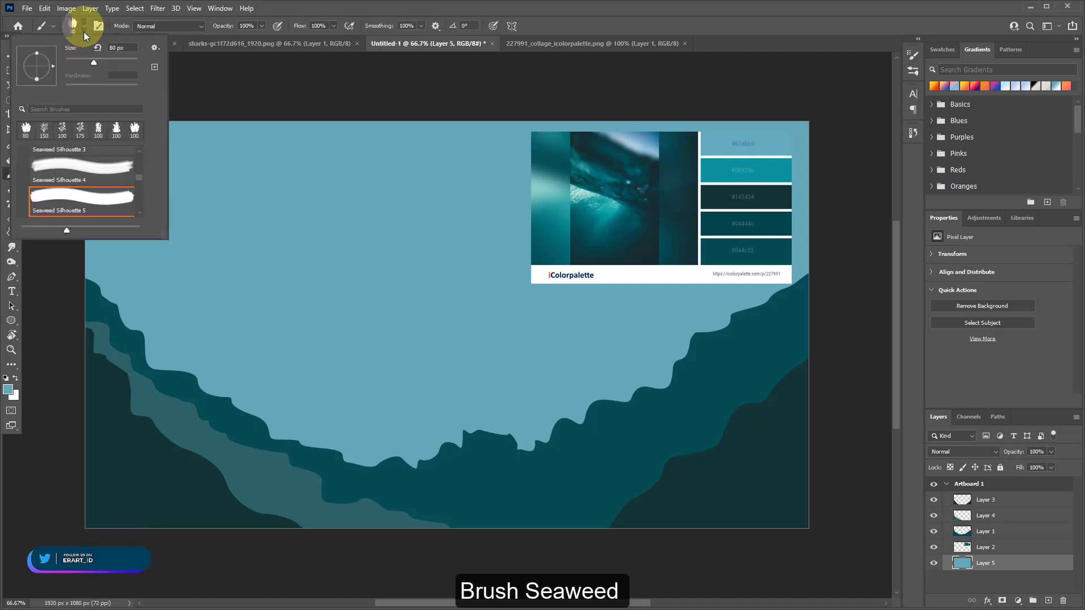
pyautogui.scroll(6, 110, 200)
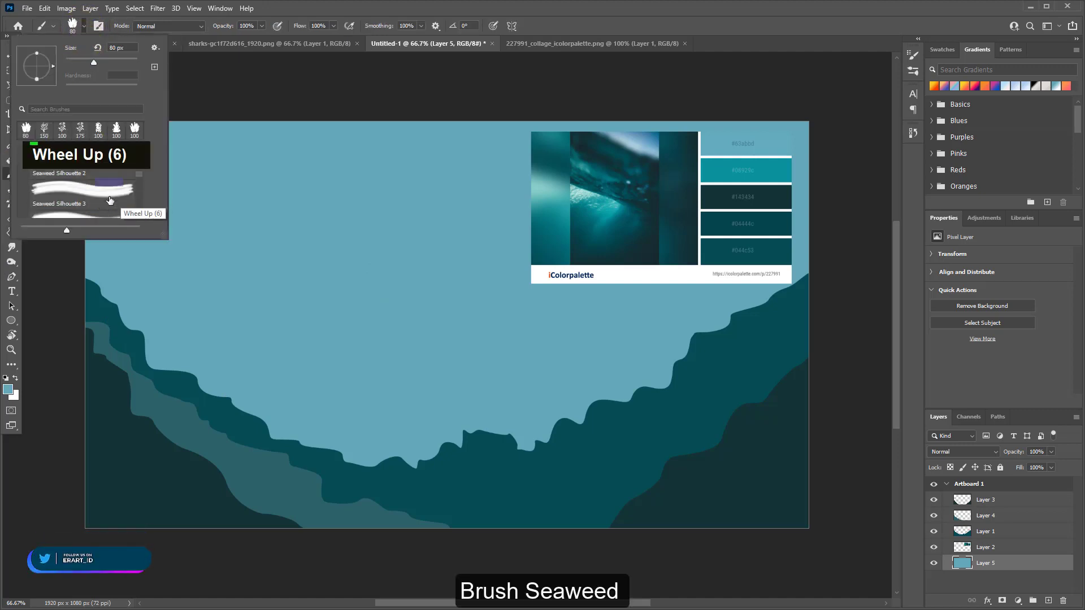
pyautogui.scroll(6, 109, 200)
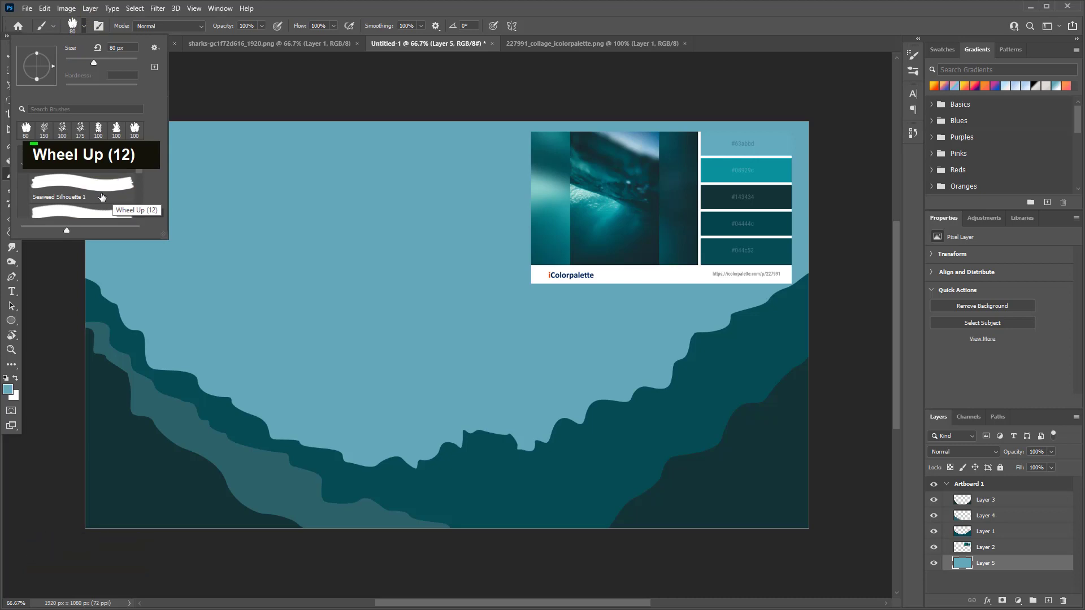
pyautogui.click(103, 196)
pyautogui.click(85, 26)
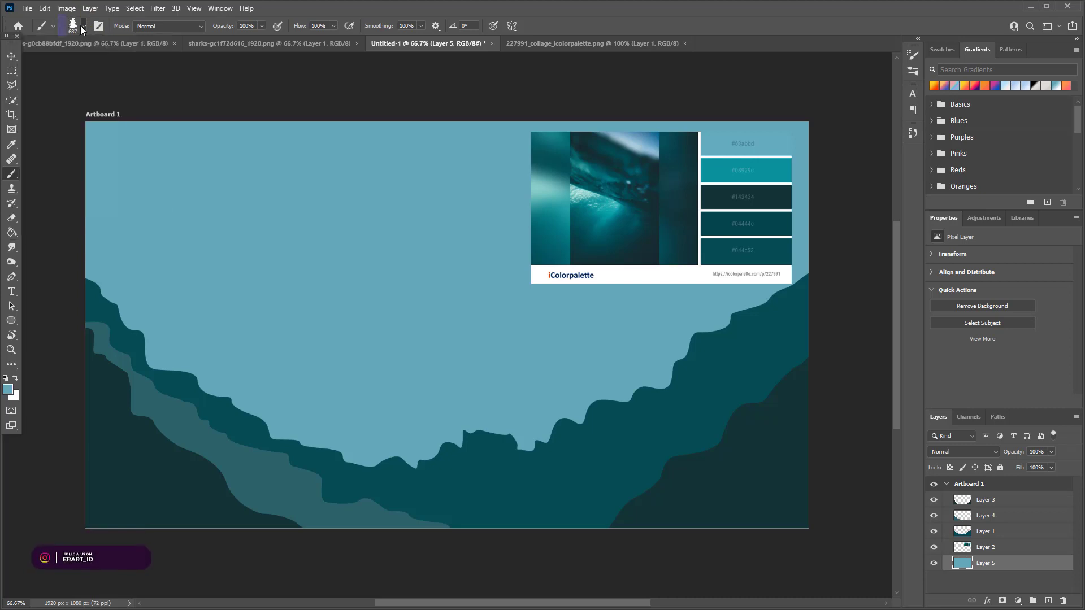
# - Create a new layer above Layer 3 and set the foreground color to #143434
pyautogui.click(1019, 500)
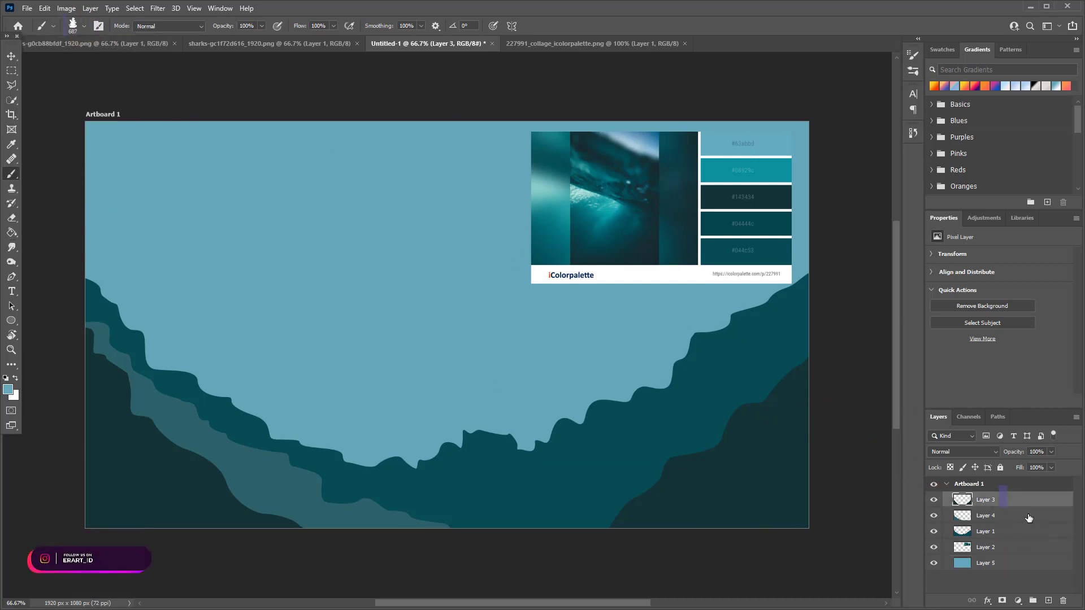
pyautogui.click(7, 390)
pyautogui.write('143434')
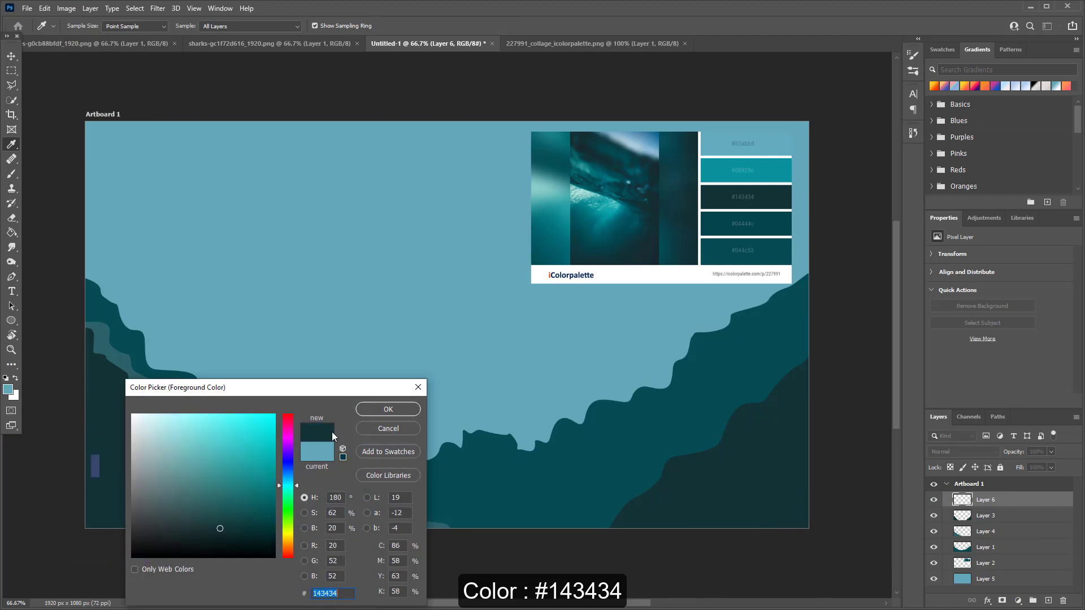
pyautogui.click(384, 408)
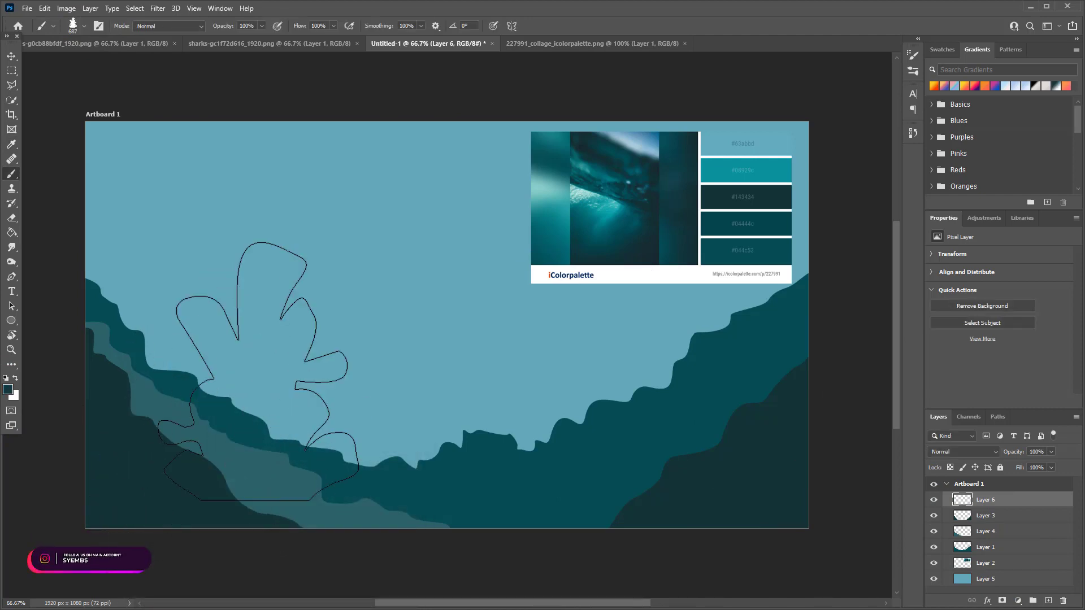
# - Reduce the brush size to 200 px and stamp one seaweed at the lower end of the dark left hill
pyautogui.press('[')
pyautogui.press('[')
pyautogui.press('[')
pyautogui.press('[')
pyautogui.press('[')
pyautogui.press('[')
pyautogui.press('[')
pyautogui.press('[')
pyautogui.press('[')
pyautogui.press('[')
pyautogui.press('[')
pyautogui.press(']')
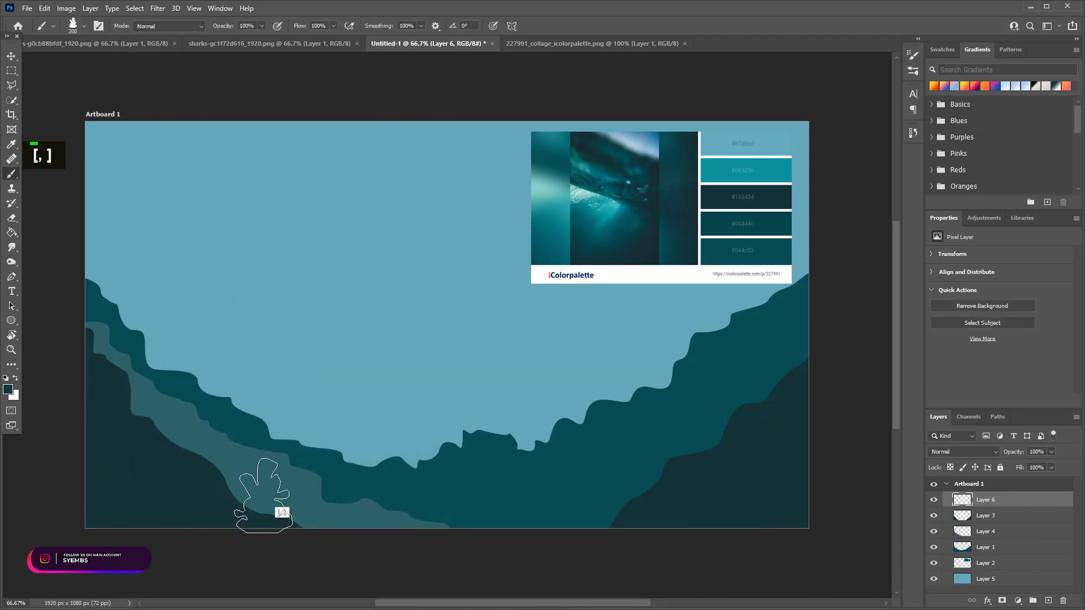
pyautogui.click(264, 495)
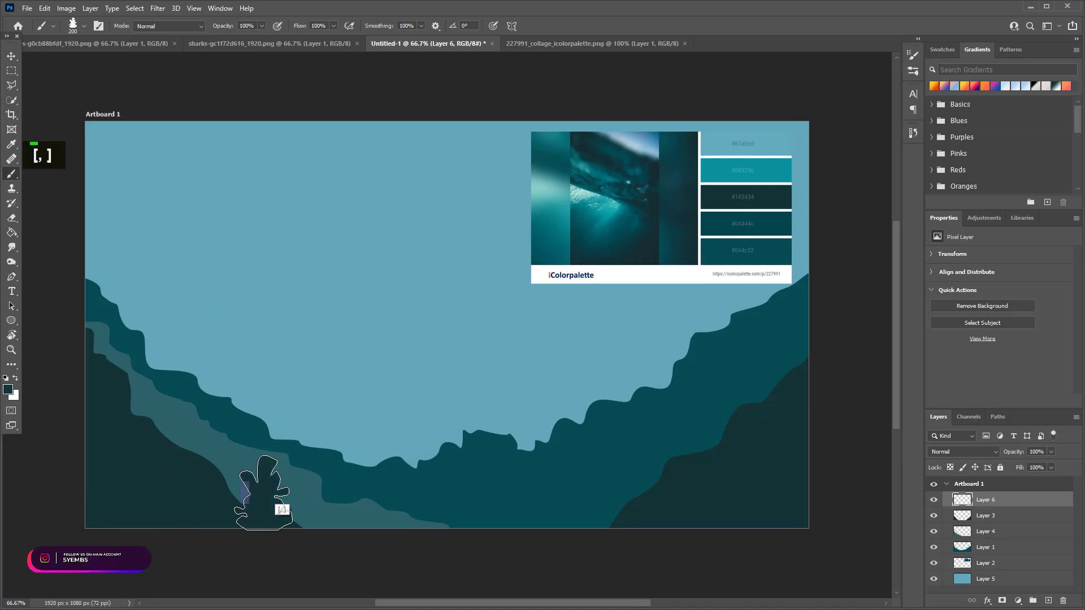
# - Stamp one Seaweed Silhouette 2 at 200 px on the lower end of the dark right hill
pyautogui.click(86, 31)
pyautogui.scroll(3, 82, 186)
pyautogui.click(82, 198)
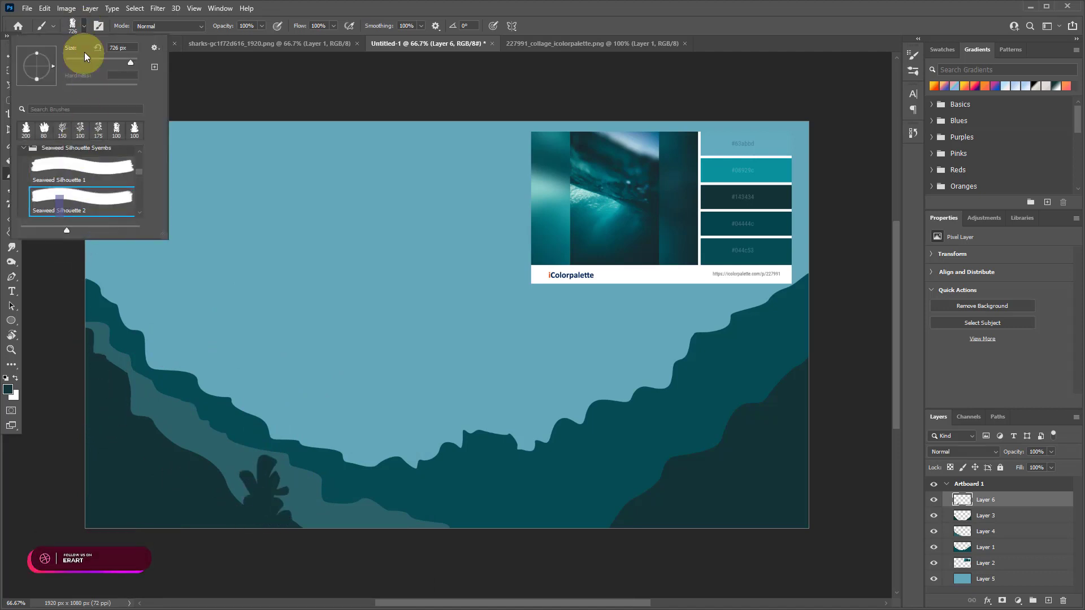
pyautogui.click(83, 26)
pyautogui.press('[')
pyautogui.press('[')
pyautogui.press('[')
pyautogui.press('[')
pyautogui.press('[')
pyautogui.press('[')
pyautogui.press('[')
pyautogui.press(']')
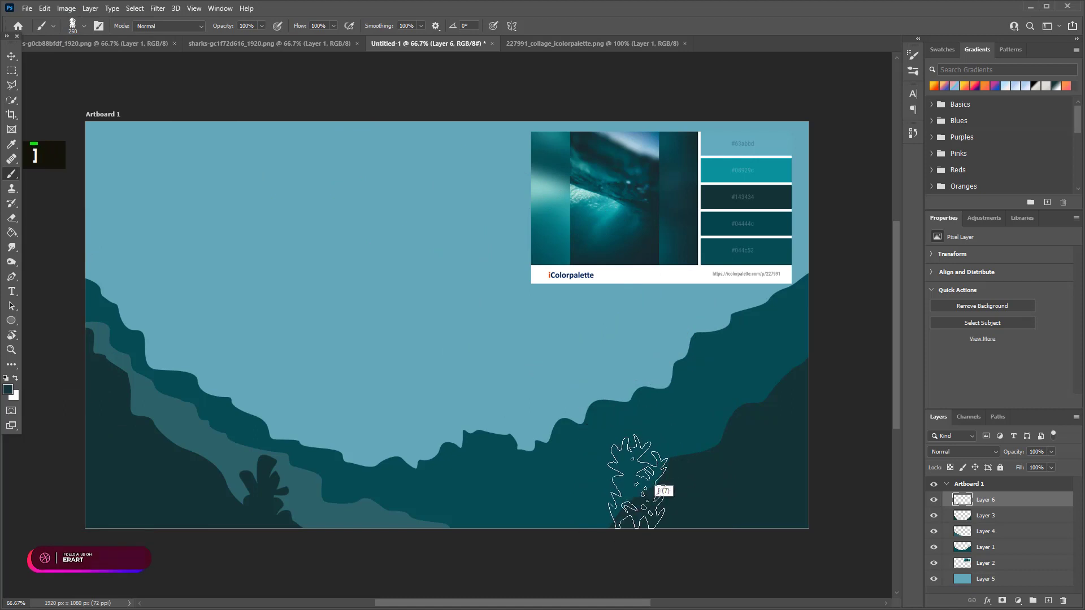
pyautogui.press(']')
pyautogui.click(639, 483)
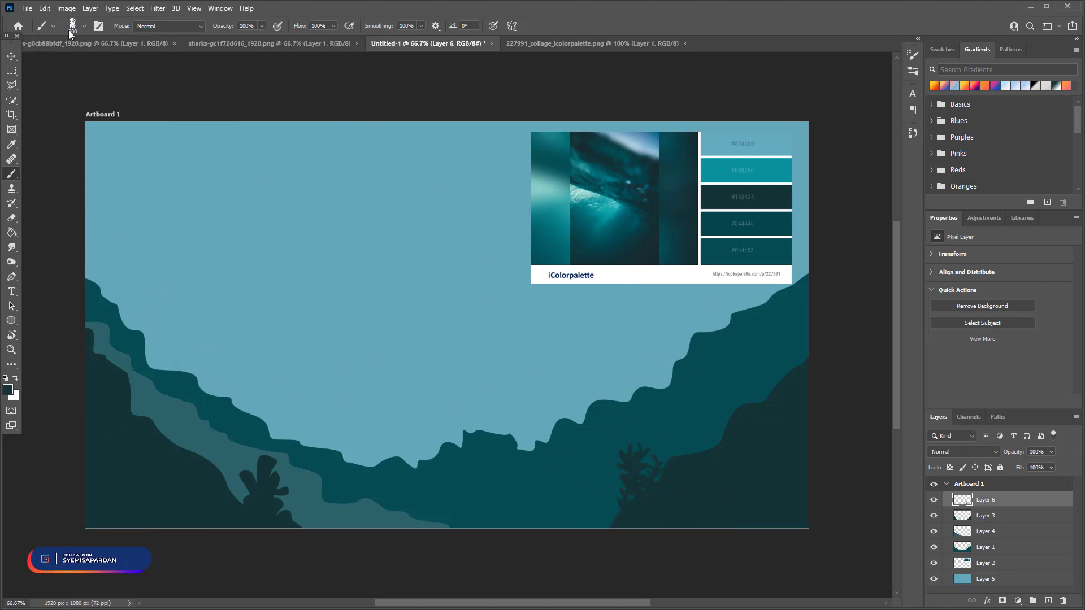
# - Stamp Seaweed Silhouette 3 at 250 px on the upper slopes of the dark left and right hills
pyautogui.click(83, 25)
pyautogui.scroll(2, 67, 209)
pyautogui.scroll(-2, 67, 211)
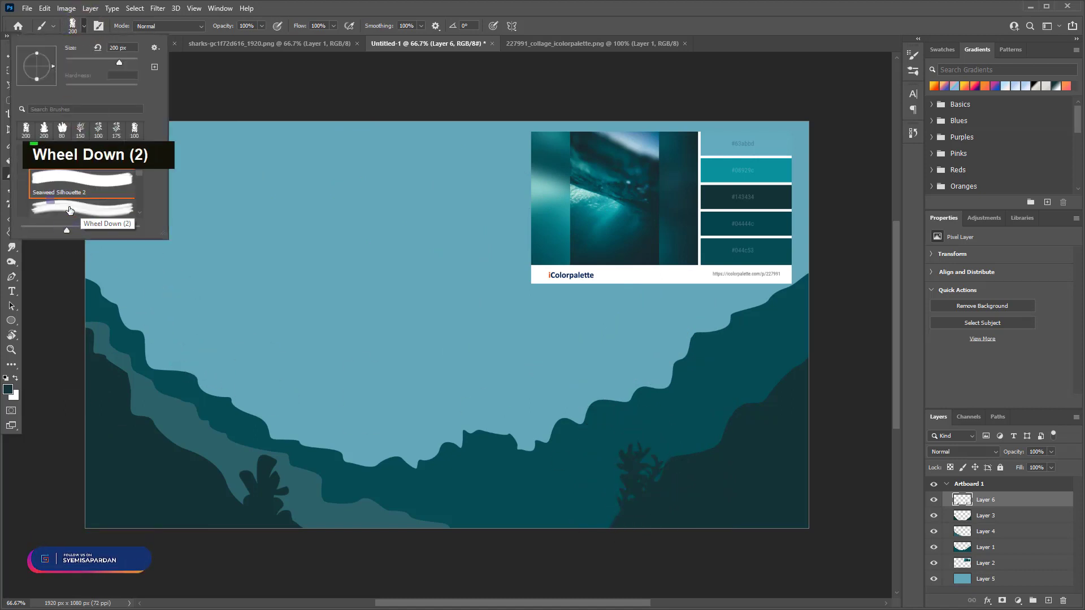
pyautogui.click(67, 198)
pyautogui.click(83, 29)
pyautogui.press('[')
pyautogui.press('[')
pyautogui.press('[')
pyautogui.press('[')
pyautogui.press('[')
pyautogui.press('[')
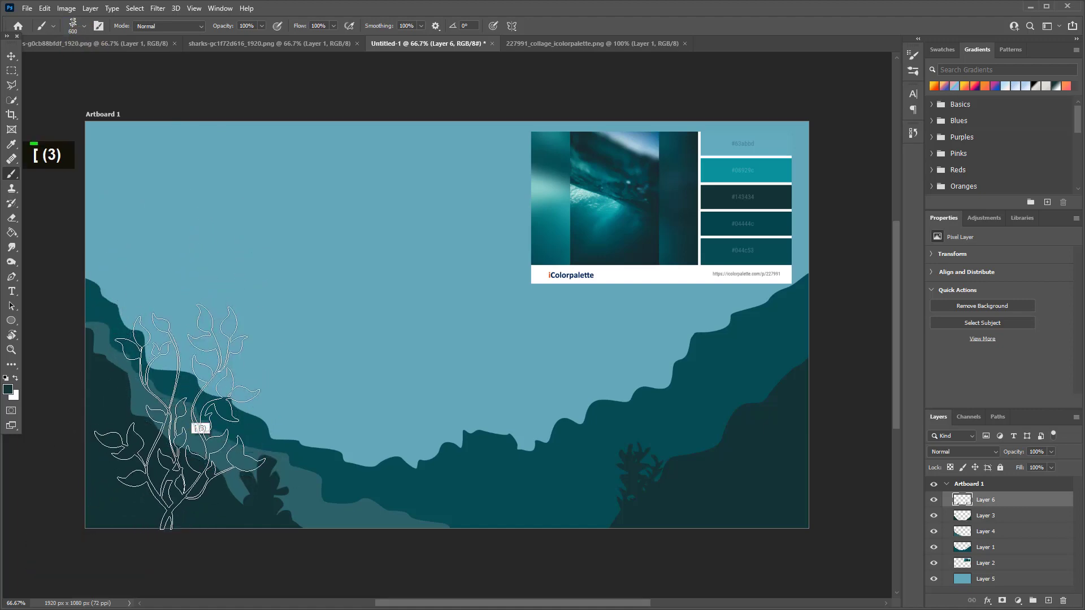
pyautogui.press('[')
pyautogui.press('[')
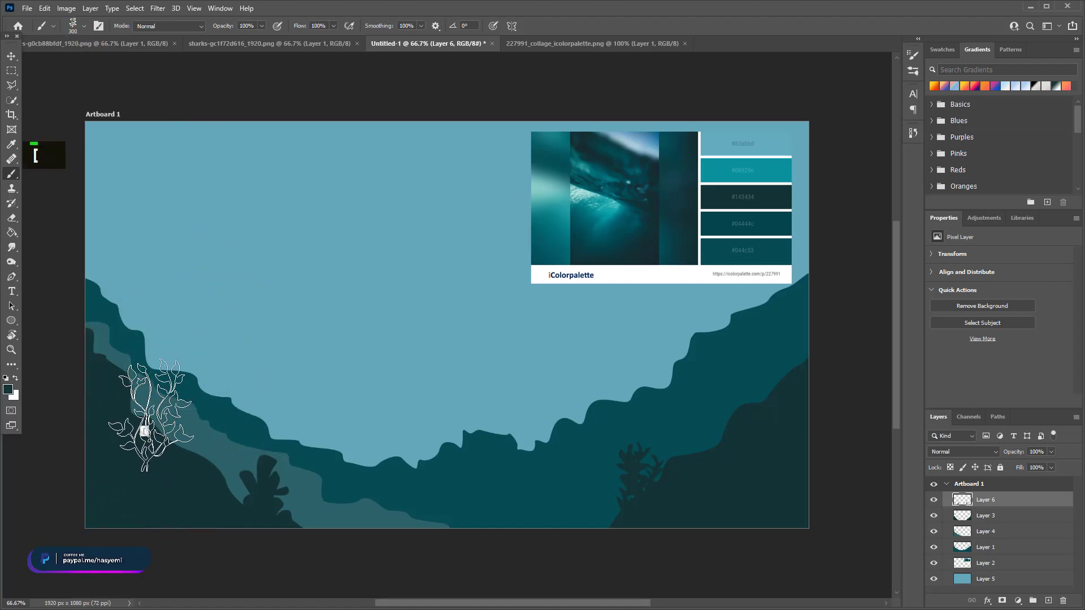
pyautogui.click(146, 395)
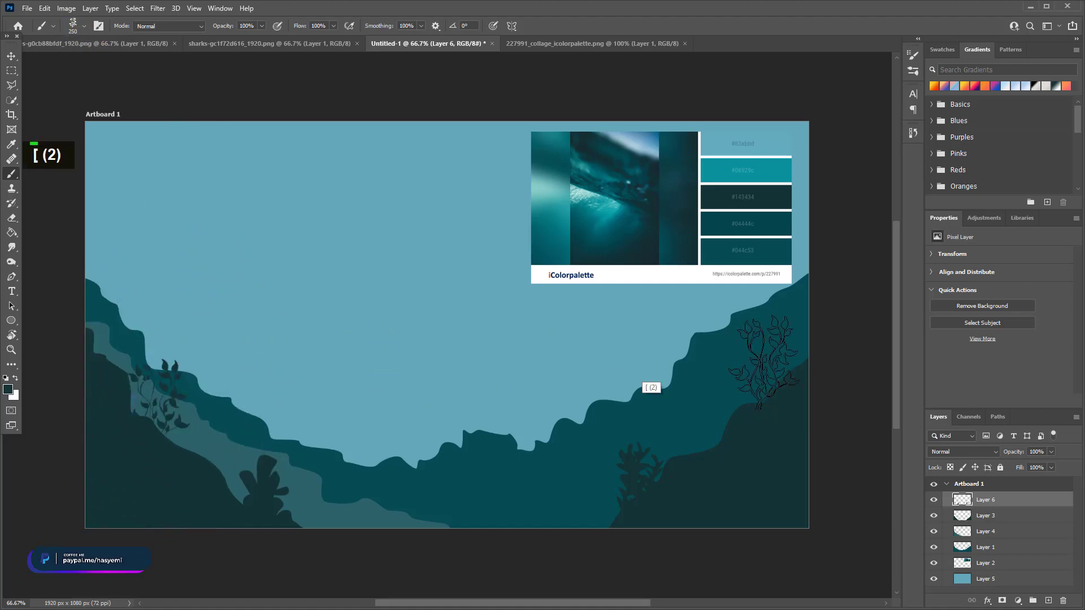
pyautogui.click(763, 356)
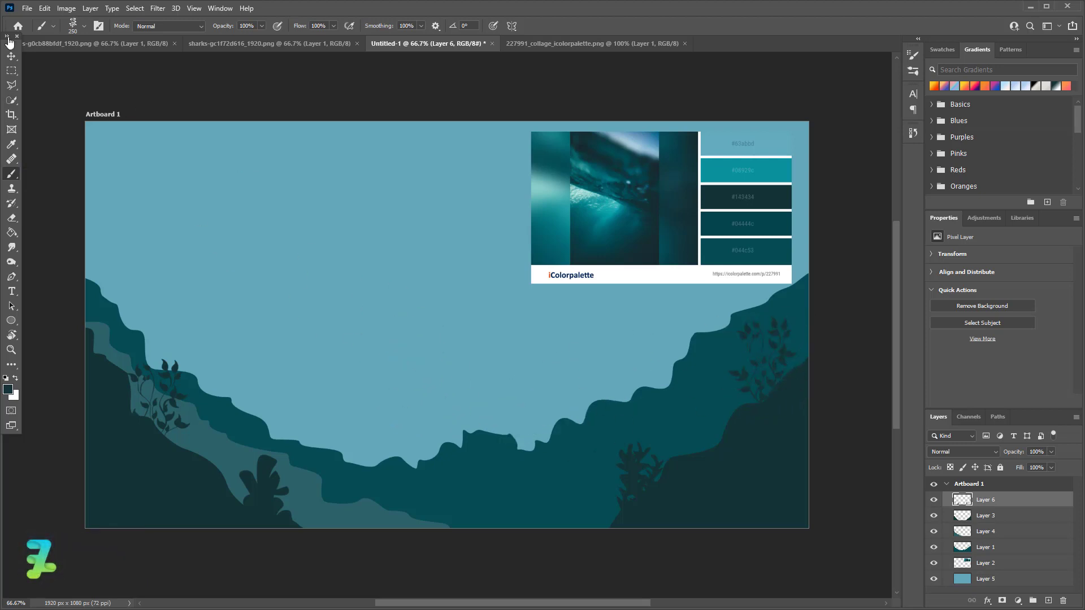
# - Stamp Seaweed Silhouette 4 at 250 px on the middle and upper slopes of the dark left hill
pyautogui.click(73, 25)
pyautogui.scroll(1, 82, 192)
pyautogui.scroll(-1, 80, 202)
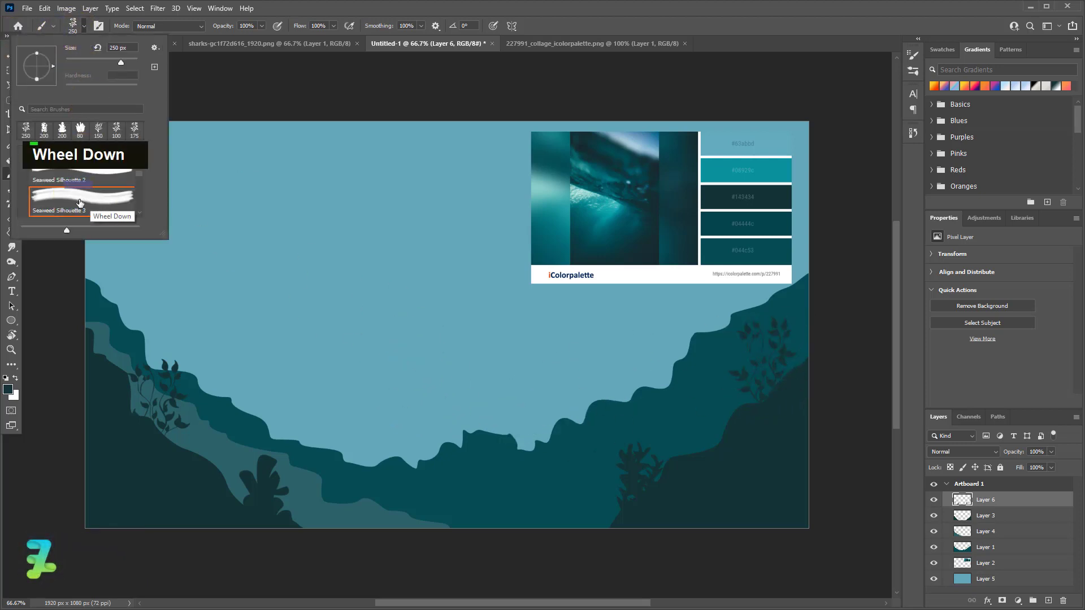
pyautogui.scroll(-1, 82, 202)
pyautogui.doubleClick(84, 192)
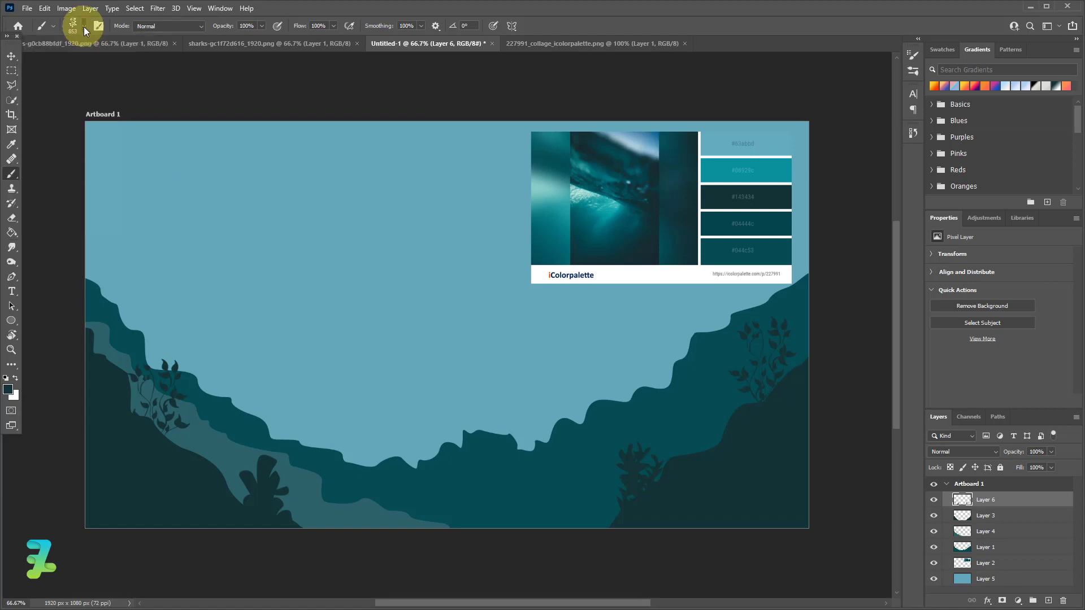
pyautogui.click(84, 26)
pyautogui.click(78, 228)
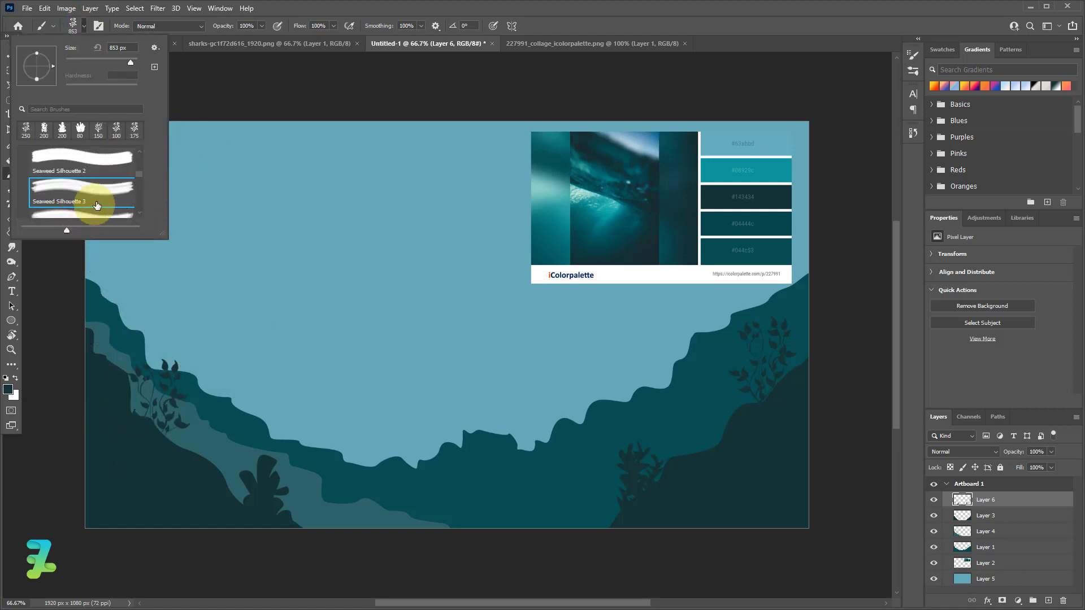
pyautogui.scroll(3, 97, 205)
pyautogui.click(79, 33)
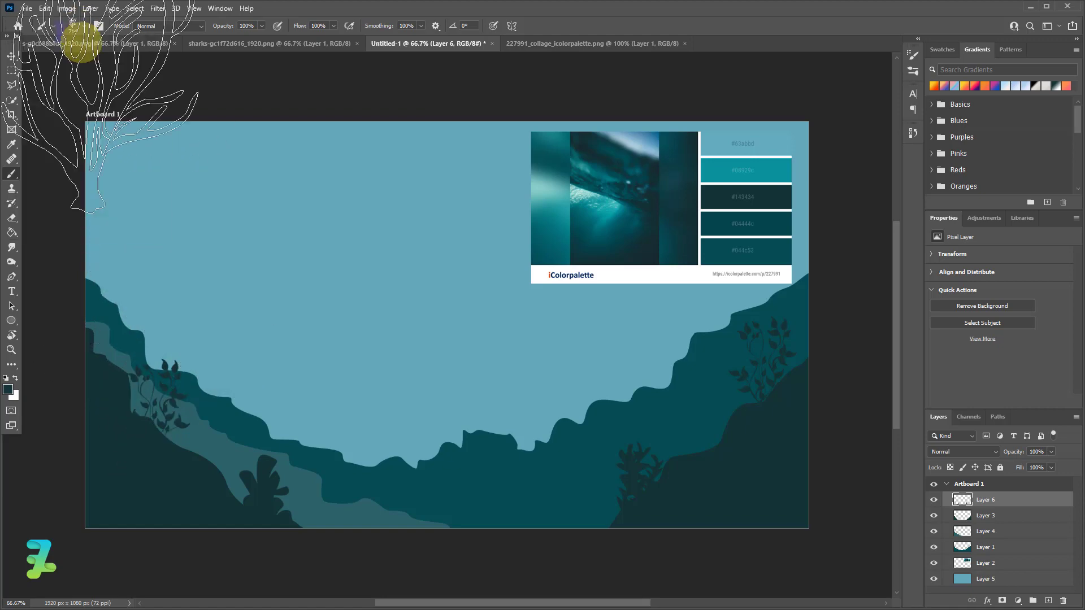
pyautogui.press('[')
pyautogui.press('[')
pyautogui.press('[')
pyautogui.press('[')
pyautogui.press('[')
pyautogui.press('[')
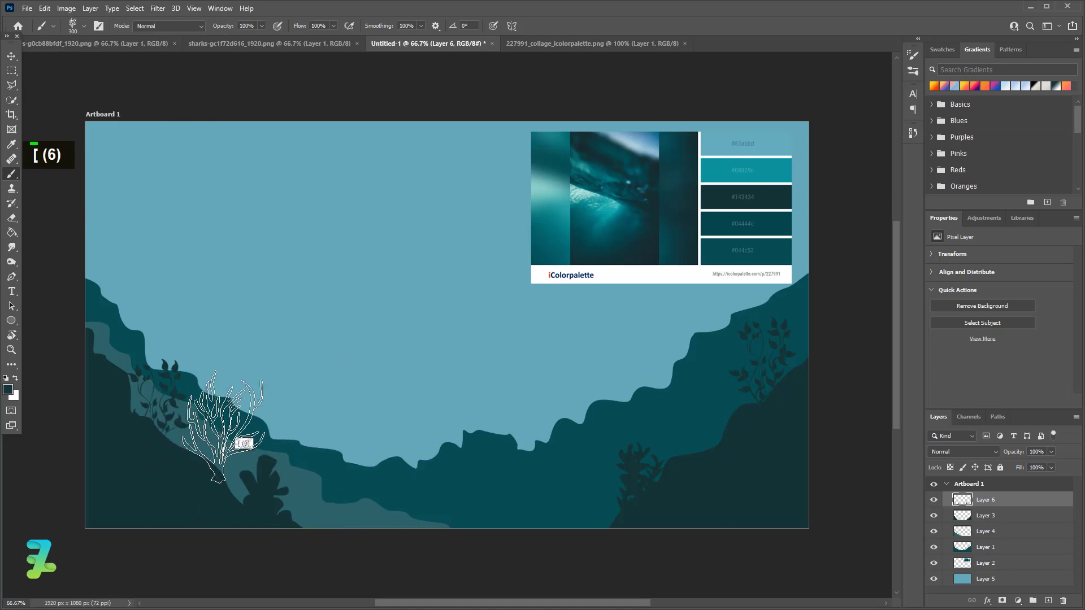
pyautogui.click(223, 426)
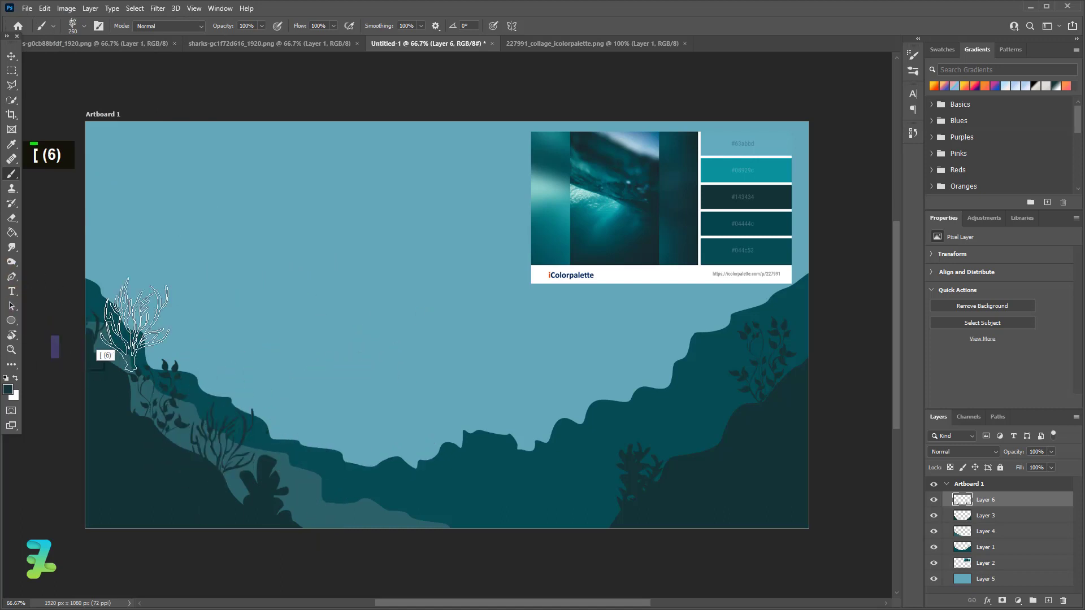
pyautogui.press('[')
pyautogui.press('[')
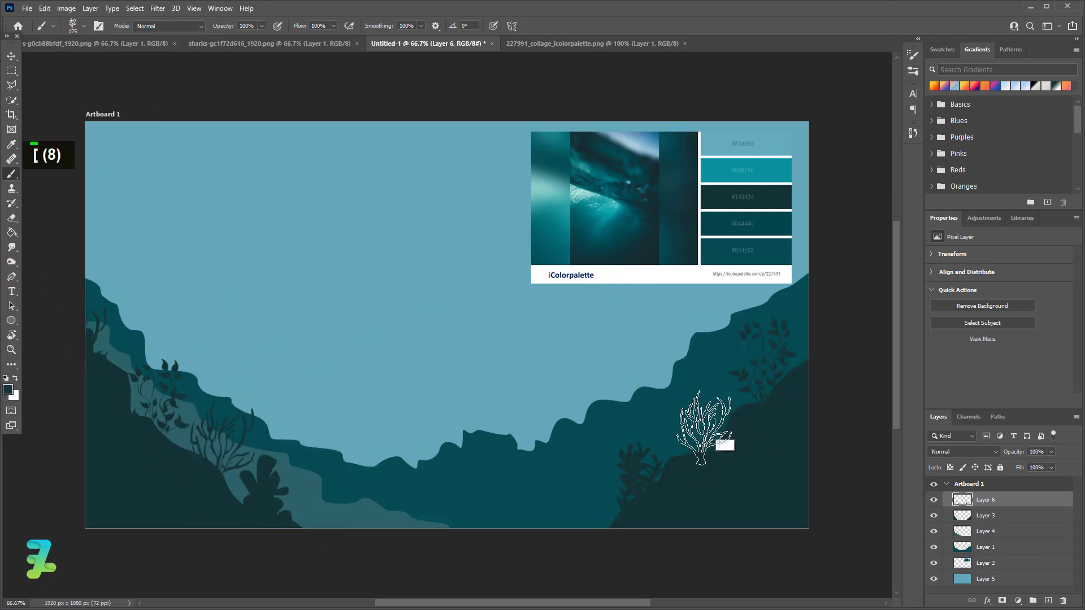
# - Stamp one Seaweed Silhouette 5 at 150 px on the middle slope of the dark right hill
pyautogui.click(84, 26)
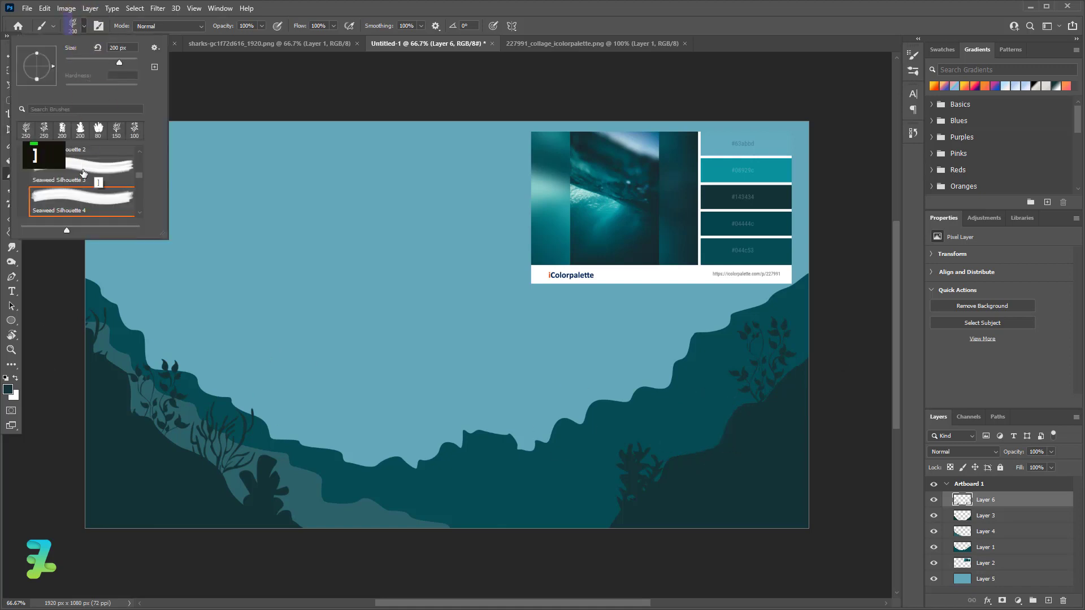
pyautogui.scroll(2, 96, 208)
pyautogui.scroll(-4, 96, 207)
pyautogui.click(93, 212)
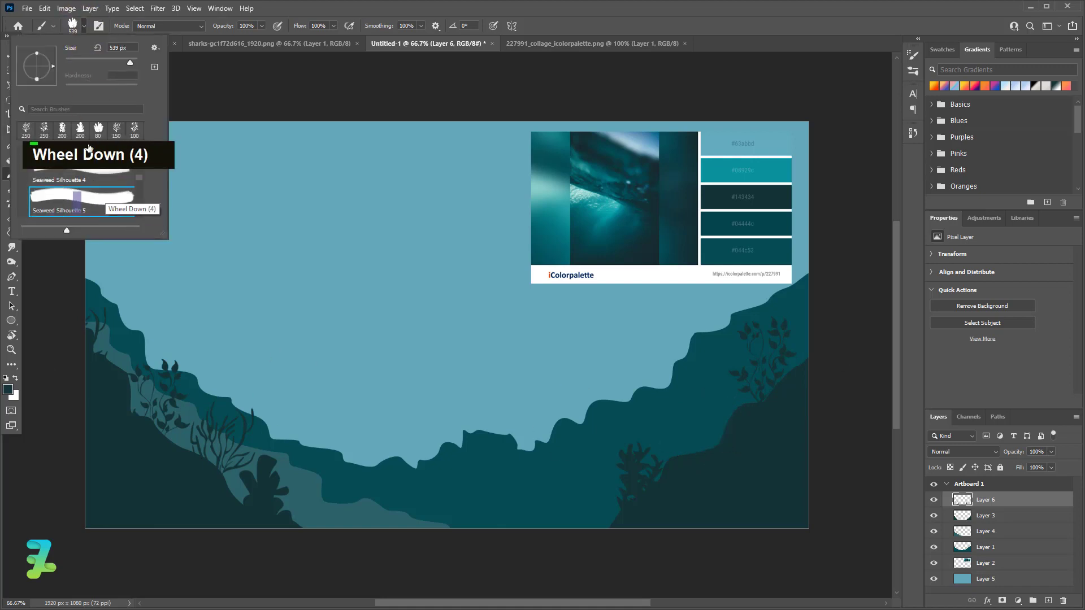
pyautogui.click(72, 24)
pyautogui.press('[')
pyautogui.press('[')
pyautogui.press('[')
pyautogui.press('[')
pyautogui.press('[')
pyautogui.press('[')
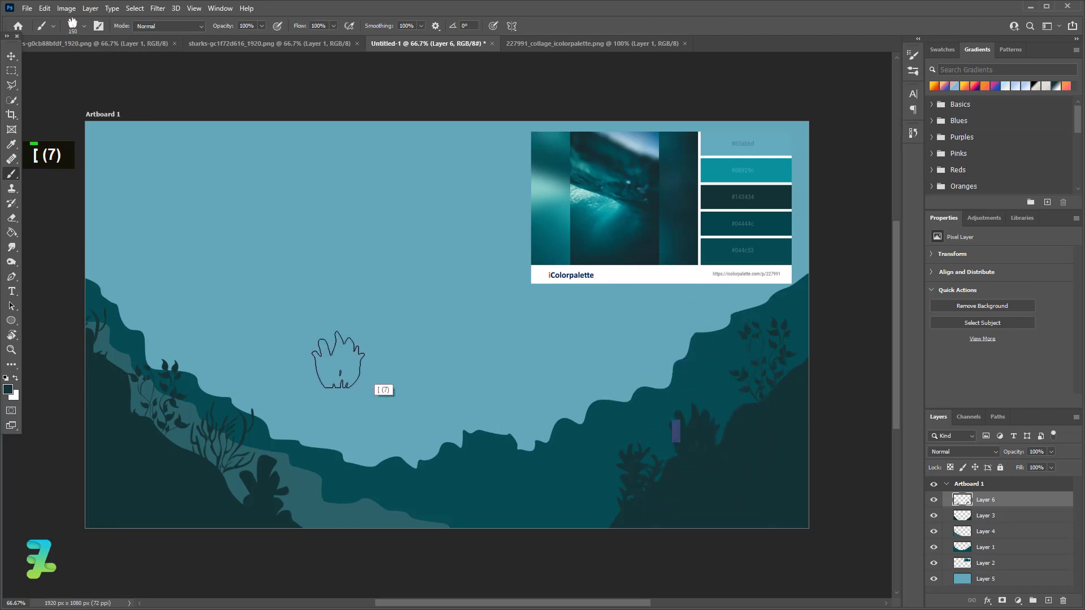
# - Stamp Seaweed Silhouette 6 at 150 px along the dark left hill and at 125 px at the foot of the dark right hill
pyautogui.click(84, 26)
pyautogui.scroll(-1, 90, 191)
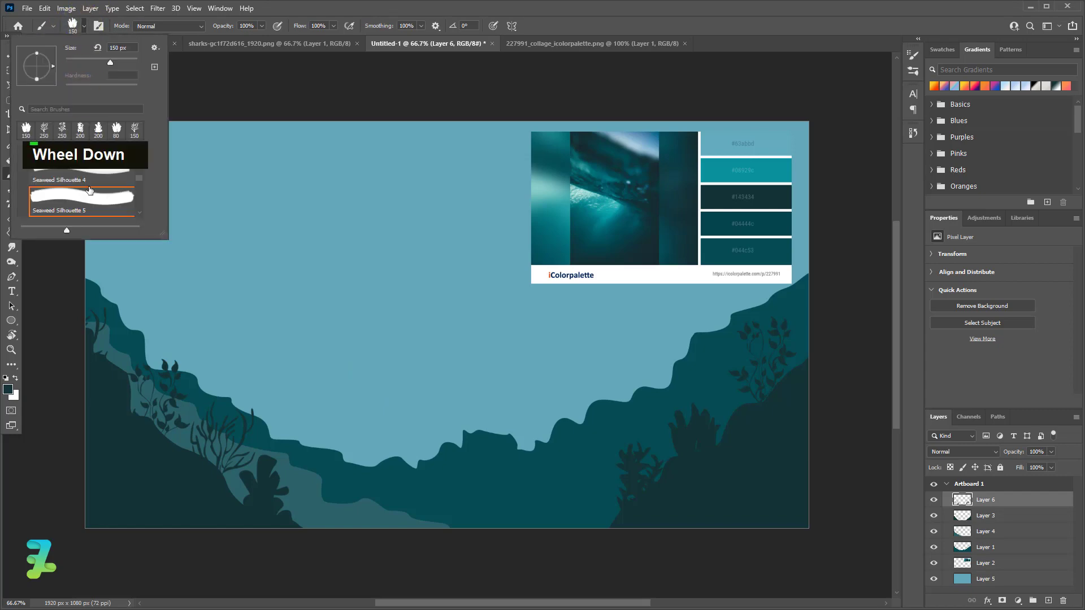
pyautogui.scroll(-1, 99, 212)
pyautogui.scroll(-2, 89, 205)
pyautogui.click(72, 198)
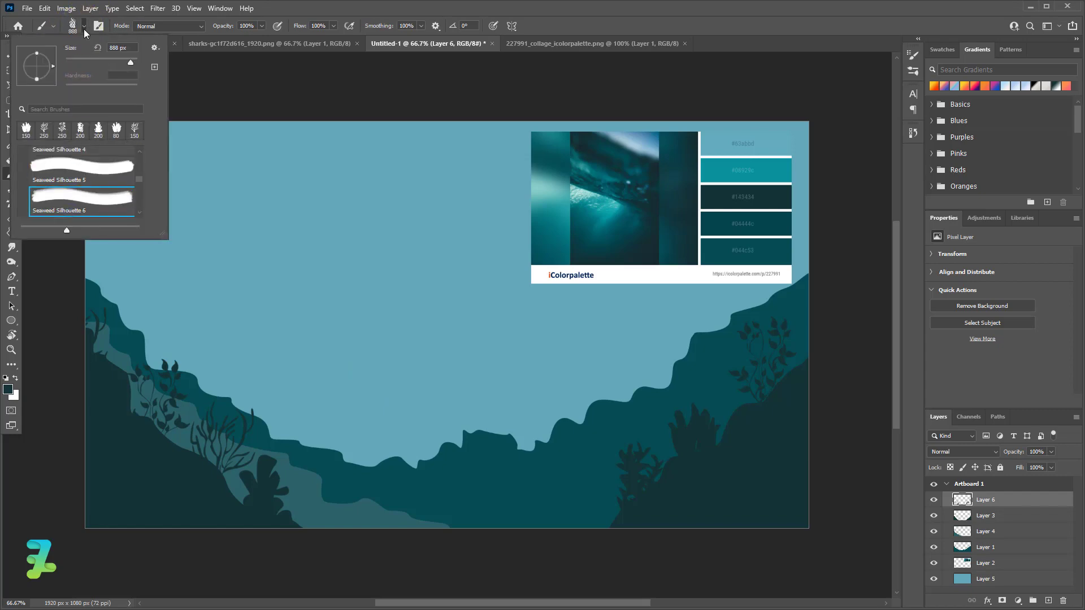
pyautogui.press('Return')
pyautogui.press('[')
pyautogui.press('[')
pyautogui.press('[')
pyautogui.press('[')
pyautogui.press('[')
pyautogui.press('[')
pyautogui.press('[')
pyautogui.press('[')
pyautogui.press('[')
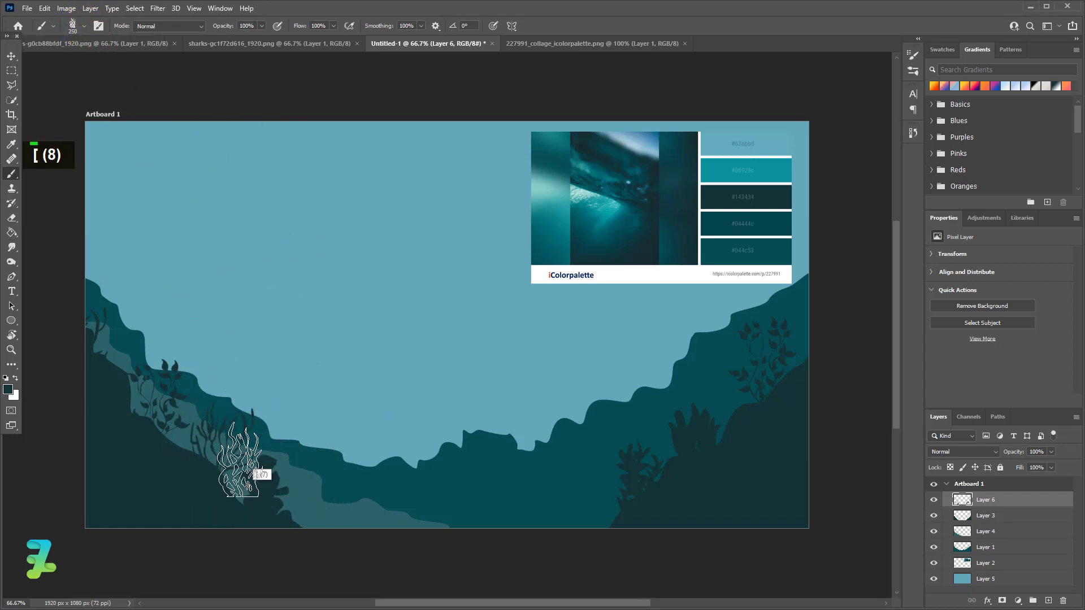
pyautogui.press('[')
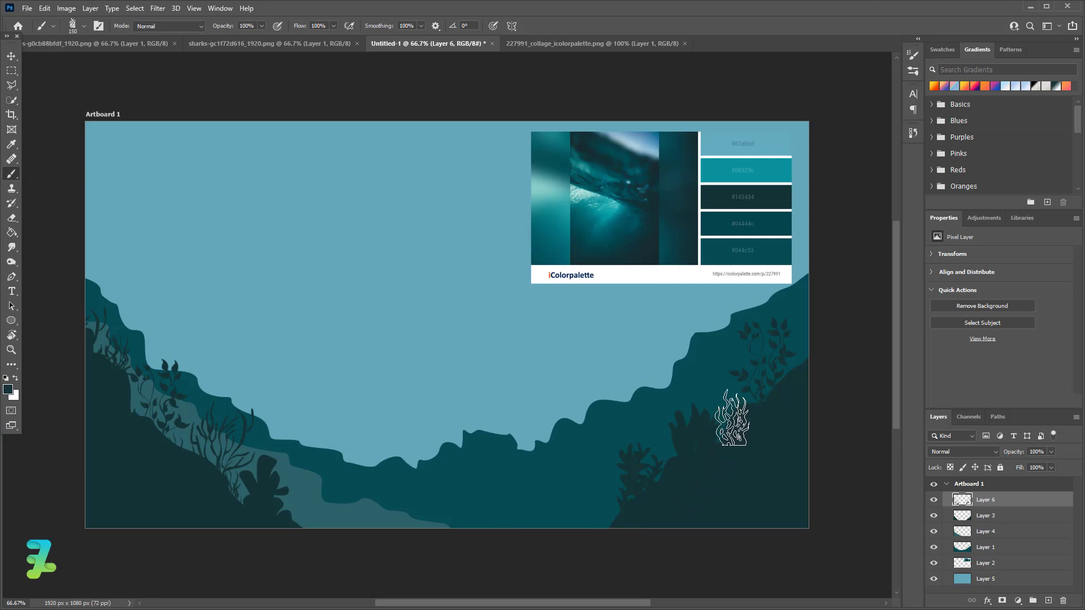
pyautogui.press('[')
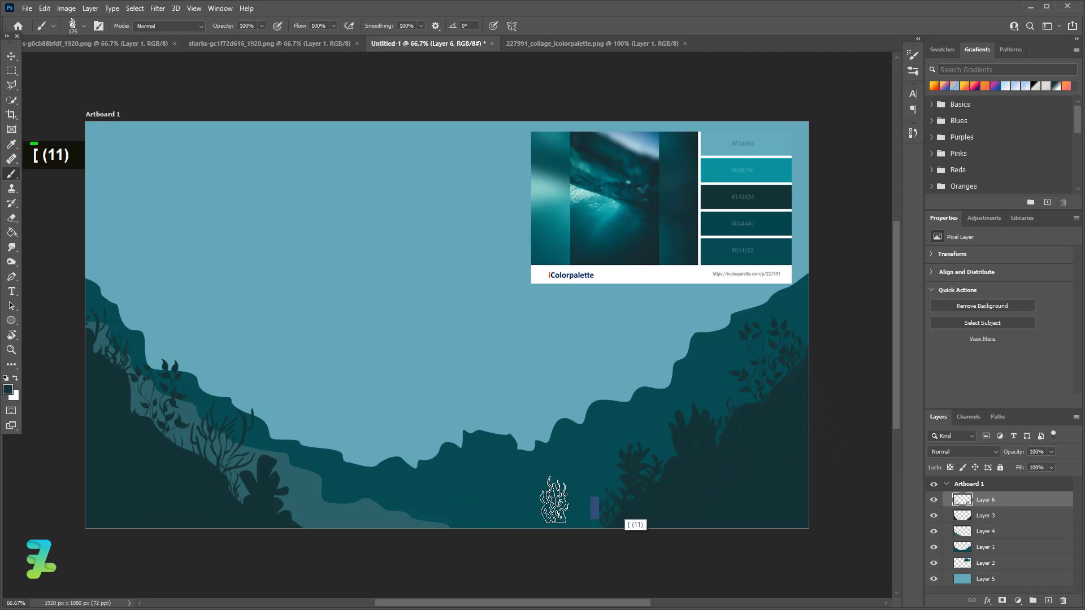
# - Create a new layer between Layer 3 and Layer 4 and set the foreground color to #2c6269
pyautogui.click(1024, 534)
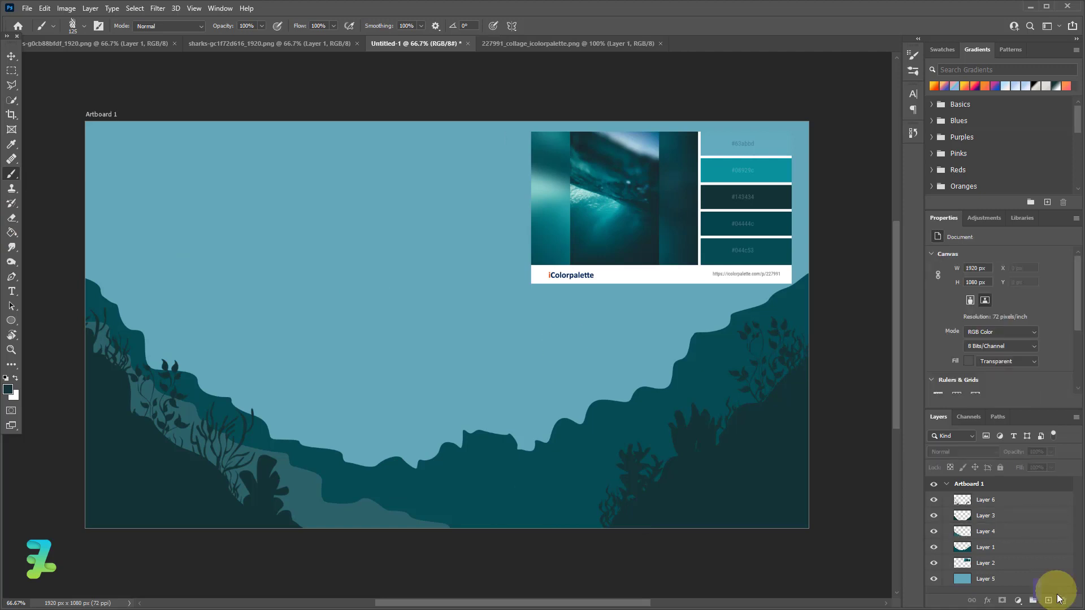
pyautogui.click(1047, 600)
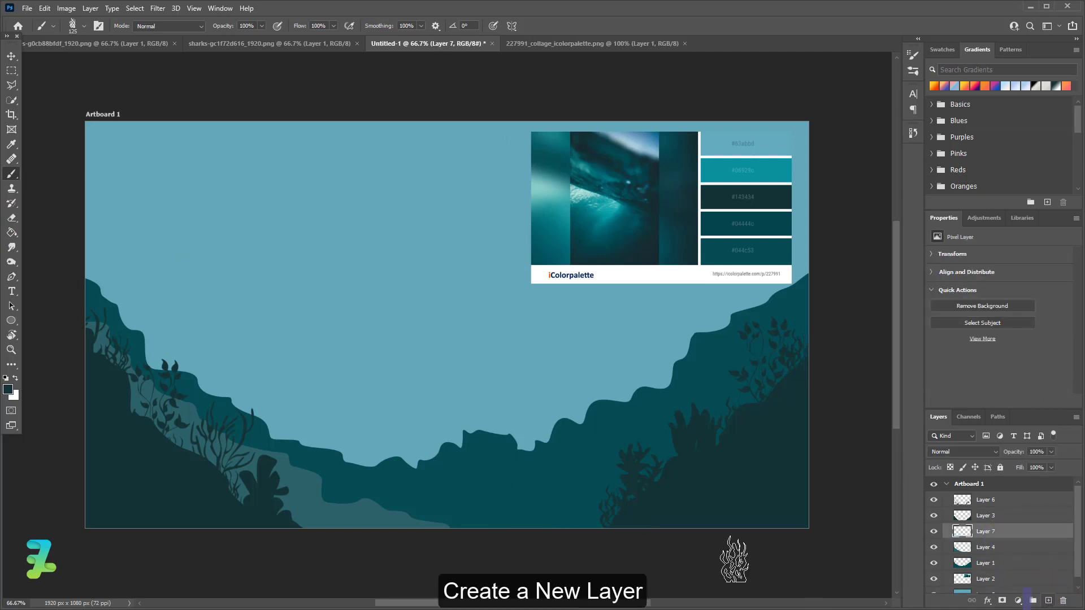
pyautogui.click(8, 390)
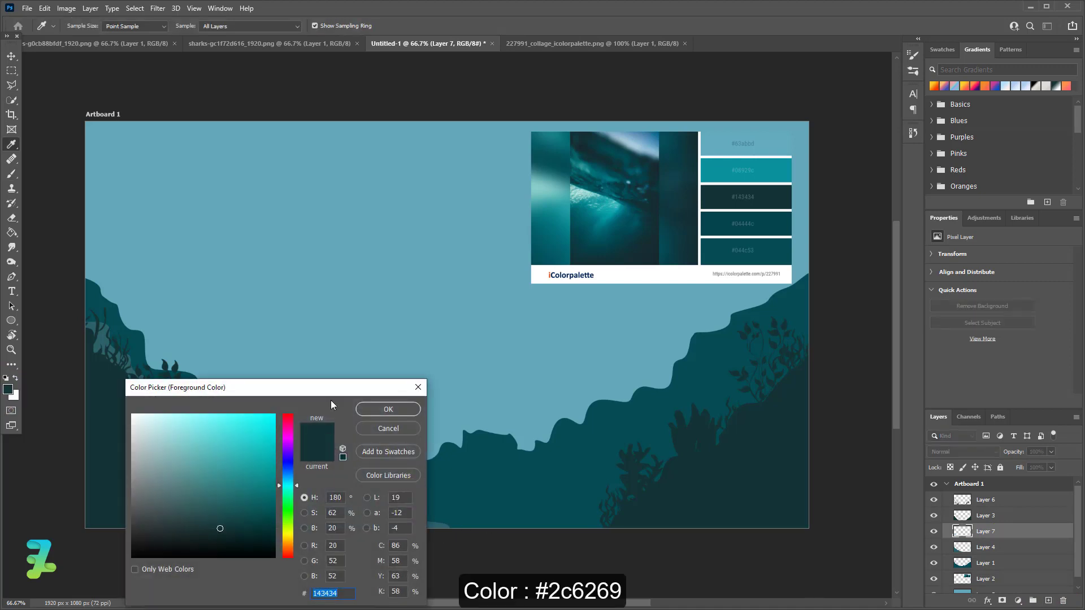
pyautogui.moveTo(382, 387); pyautogui.dragTo(640, 354)
pyautogui.click(301, 510)
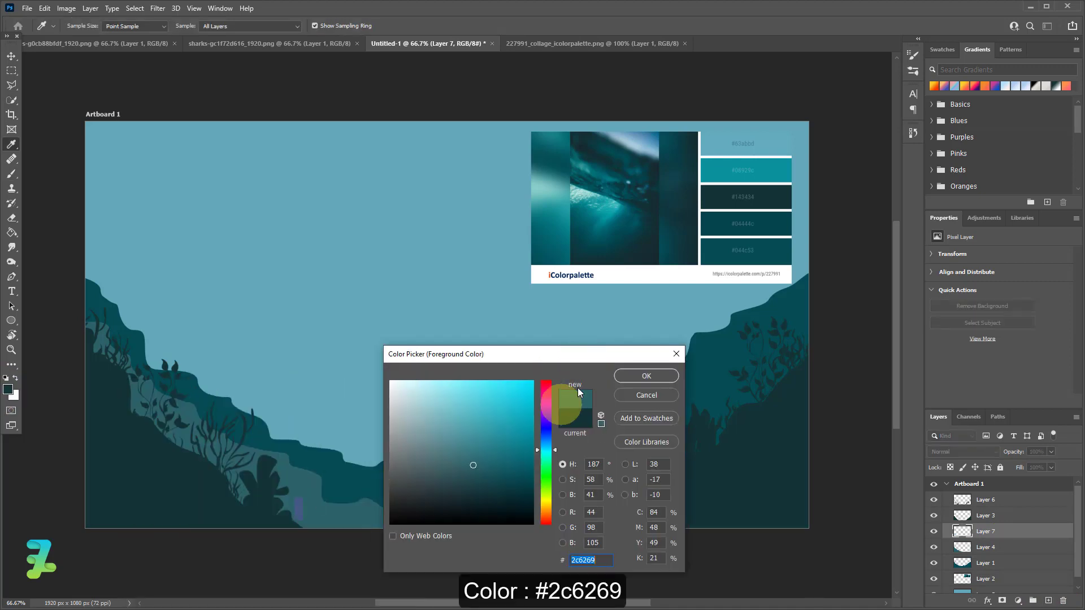
pyautogui.click(629, 376)
# - Stamp one Seaweed Silhouette 7 at 175 px near the lower end of the mid-tone left hill
pyautogui.click(81, 26)
pyautogui.scroll(-2, 77, 199)
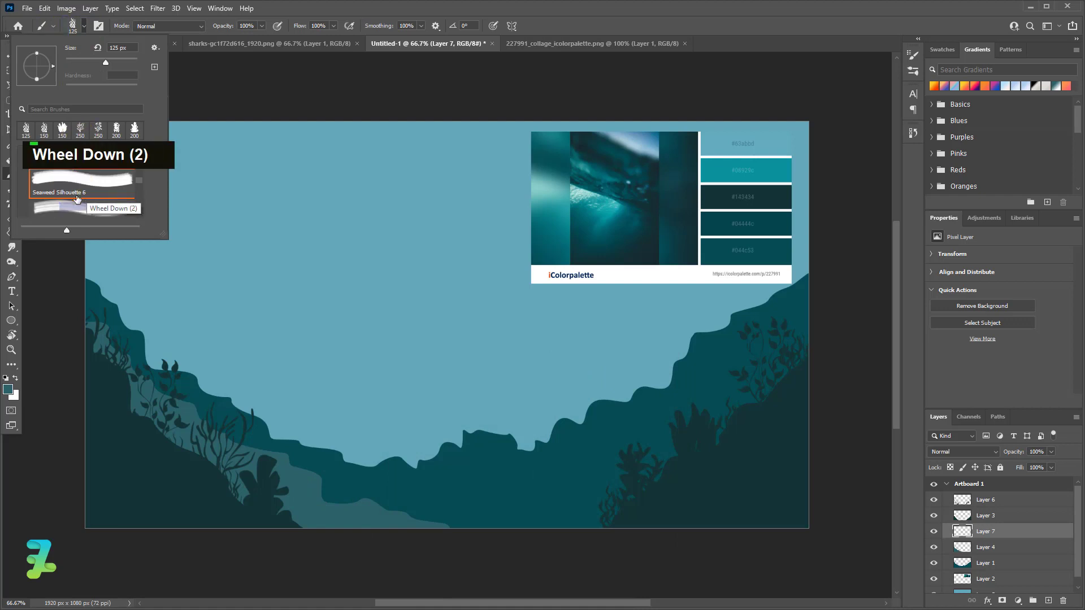
pyautogui.click(77, 199)
pyautogui.click(82, 29)
pyautogui.press('[')
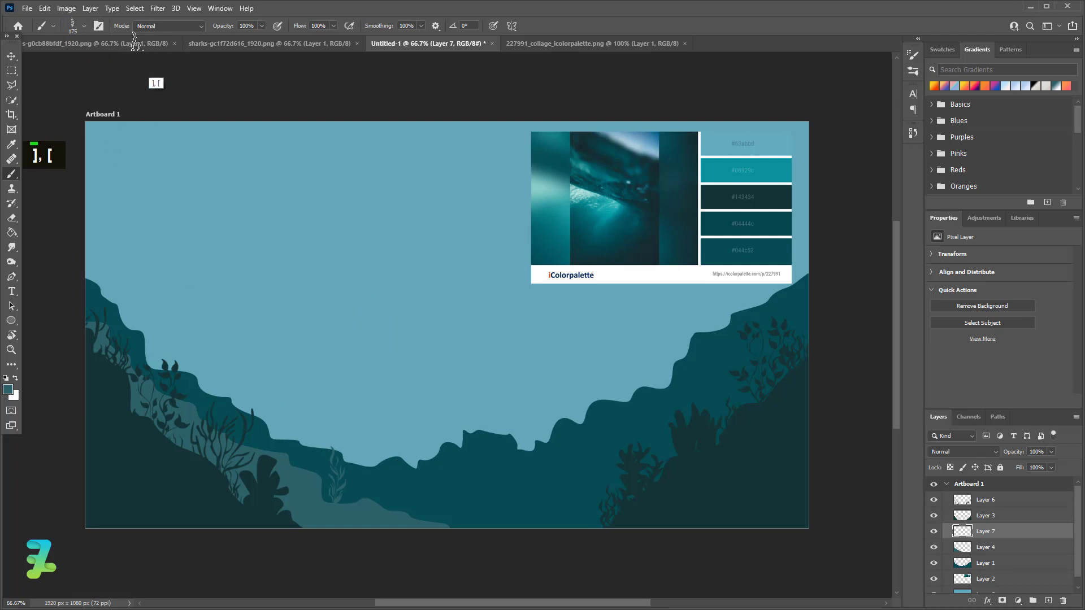
# - Stamp Seaweed Silhouette 8 at 250 px on the upper slope of the mid-tone left hill
pyautogui.click(83, 26)
pyautogui.scroll(-2, 78, 198)
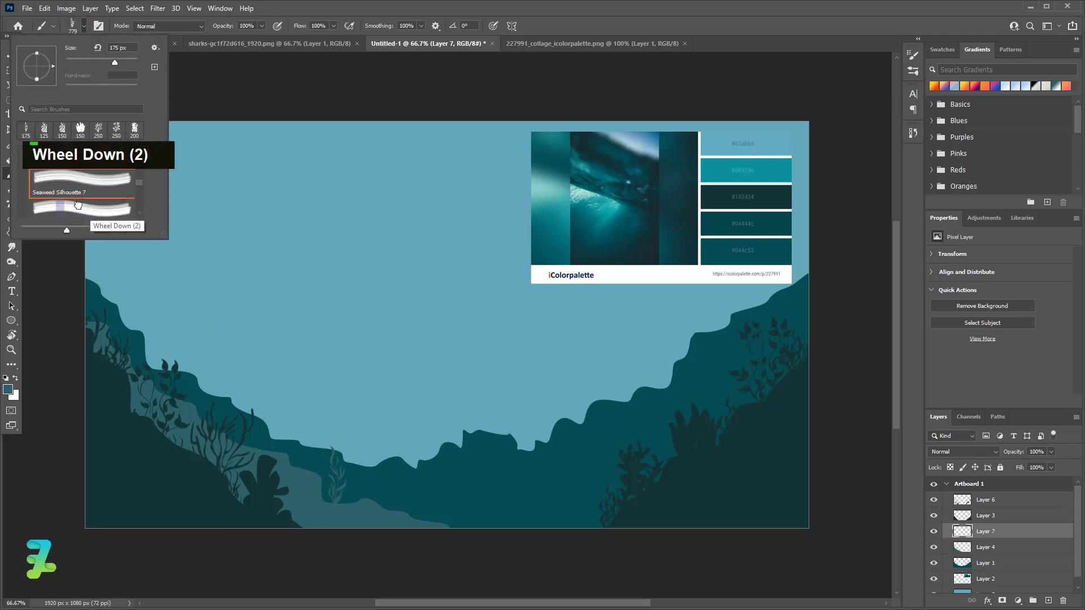
pyautogui.click(78, 205)
pyautogui.click(74, 35)
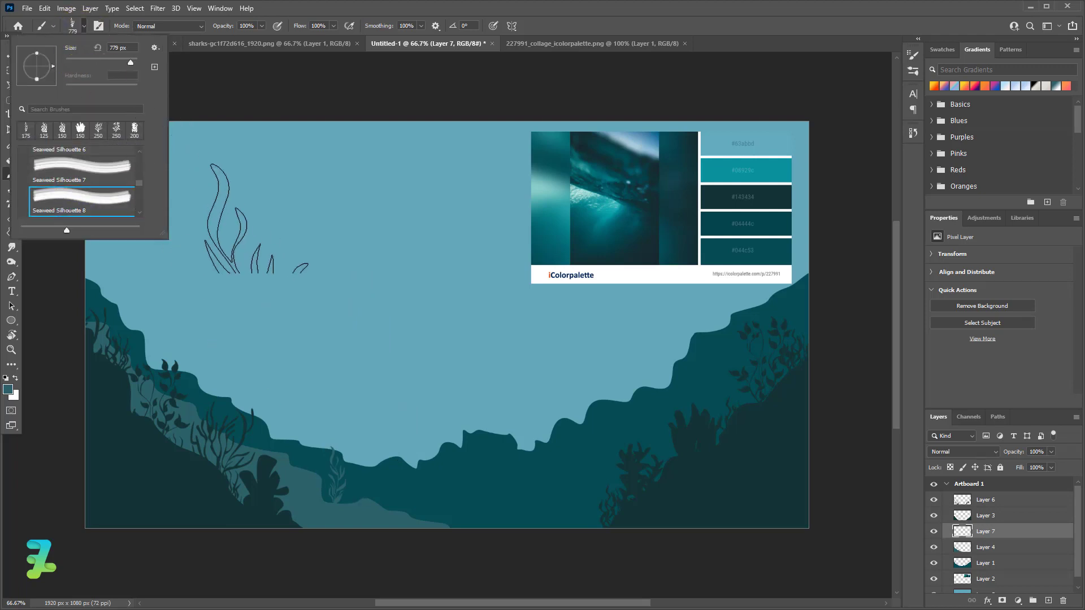
pyautogui.press('[')
pyautogui.press('[')
pyautogui.click(82, 27)
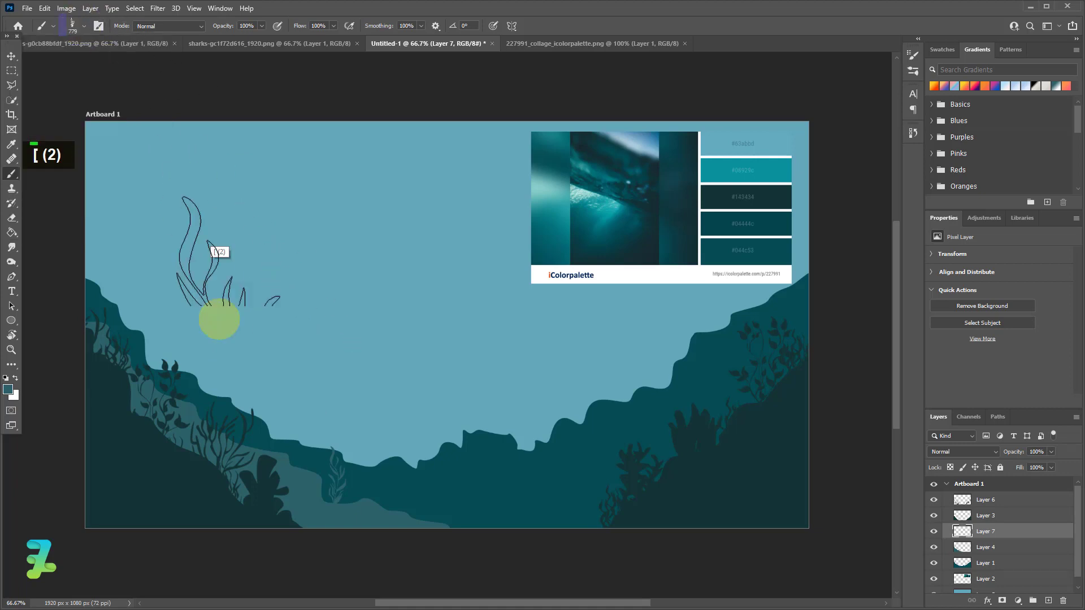
pyautogui.press('[')
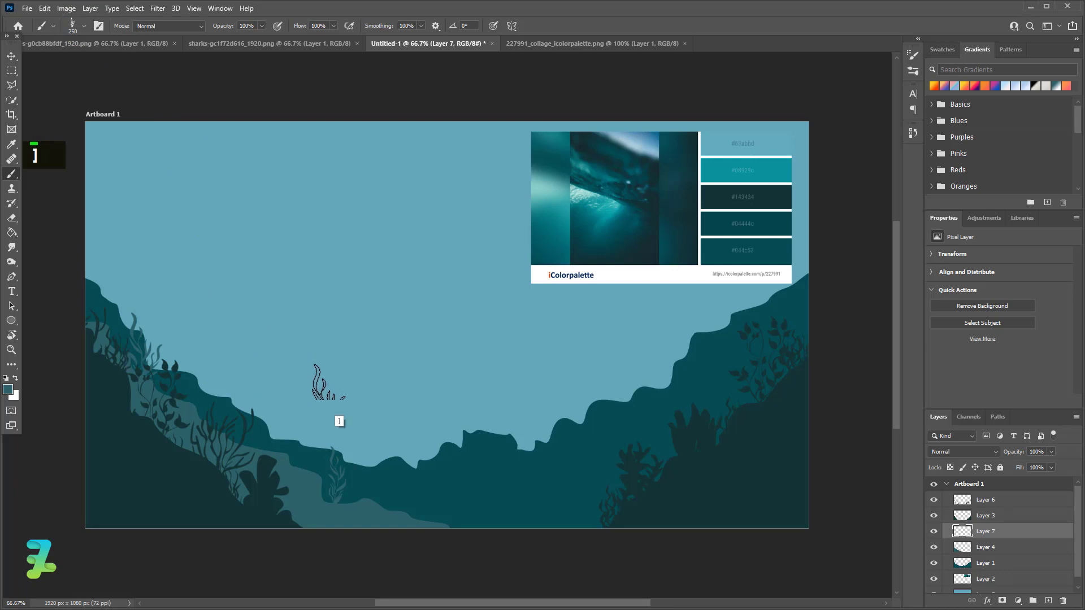
# - Stamp two Seaweed Silhouette 9 shapes at 175 px, on the middle slope and at the foot of the mid-tone left hill
pyautogui.click(84, 27)
pyautogui.scroll(-3, 95, 203)
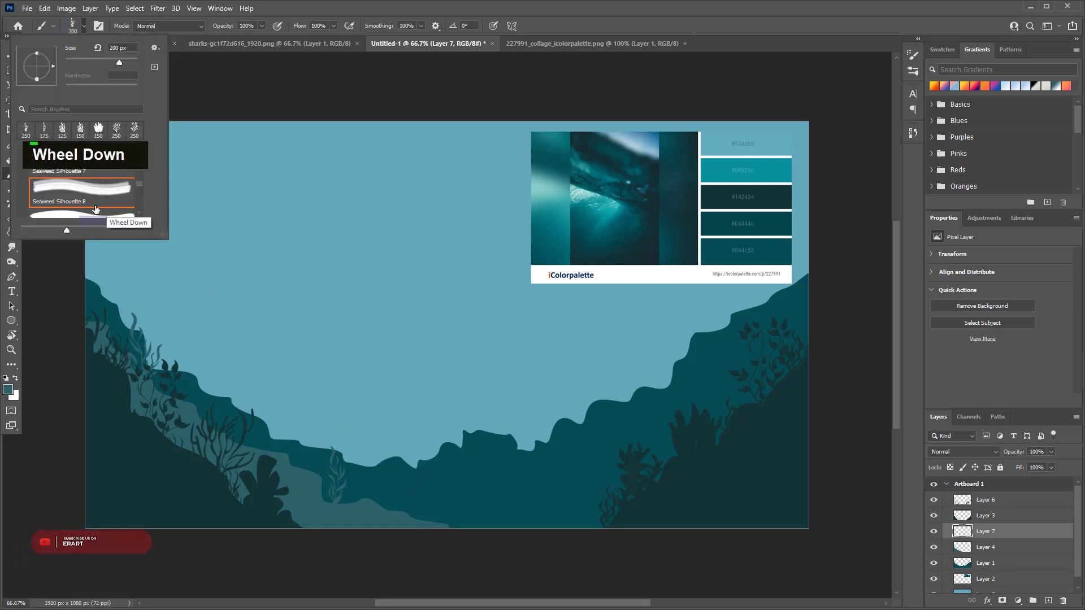
pyautogui.click(98, 189)
pyautogui.click(82, 26)
pyautogui.press('[')
pyautogui.press('[')
pyautogui.press('[')
pyautogui.press('[')
pyautogui.press('[')
pyautogui.press('[')
pyautogui.press('[')
pyautogui.press('[')
pyautogui.press('[')
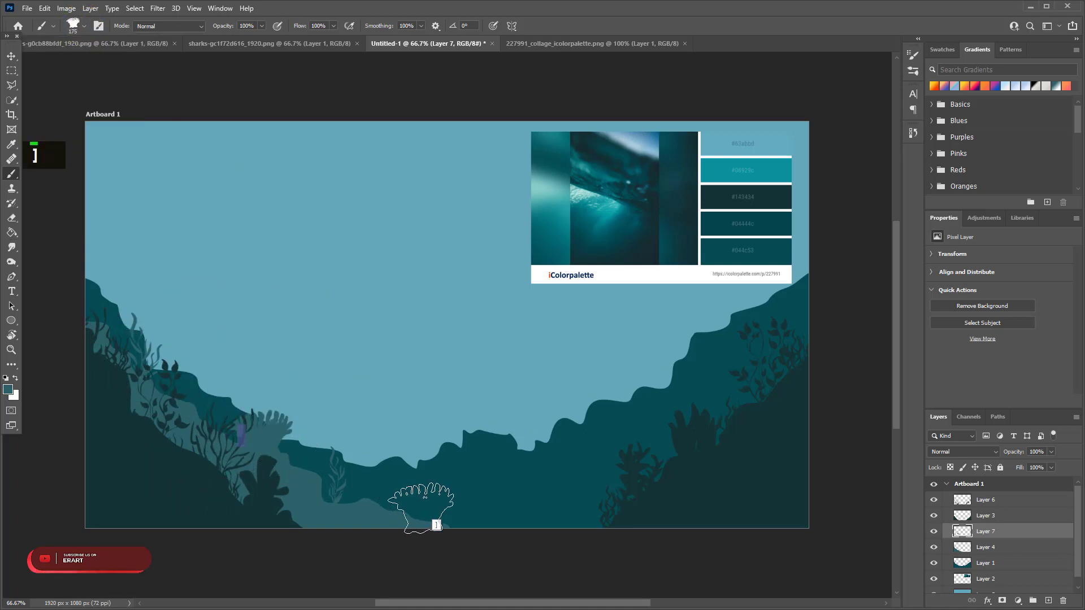
pyautogui.click(449, 517)
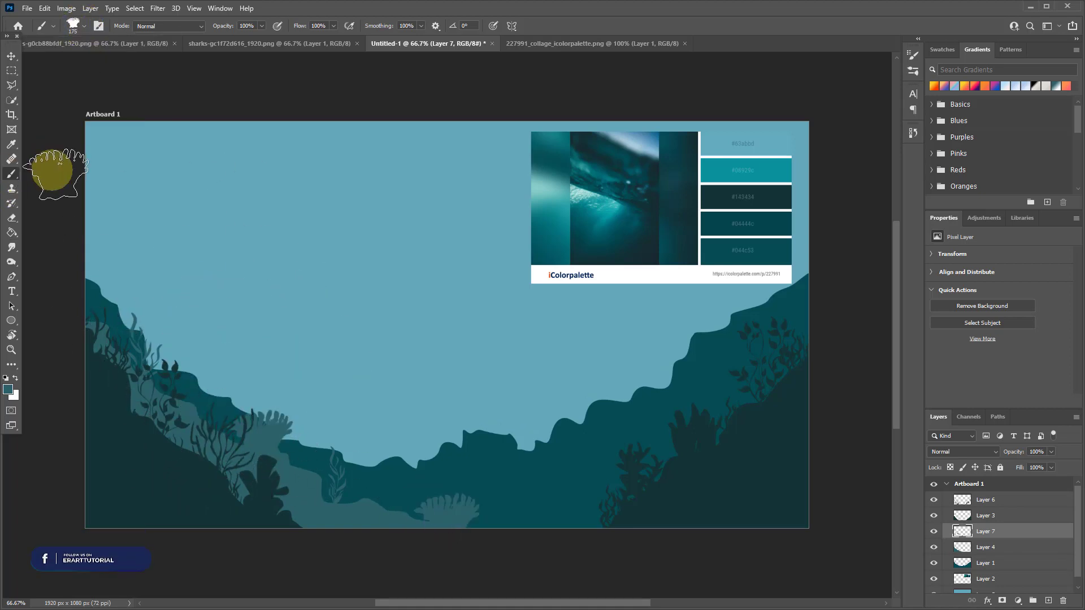
# - Stamp the seaweed brush that follows Seaweed Silhouette 9 on the mid-tone left hill's slope, reducing the brush size down to 125 px
pyautogui.click(82, 26)
pyautogui.scroll(-2, 43, 207)
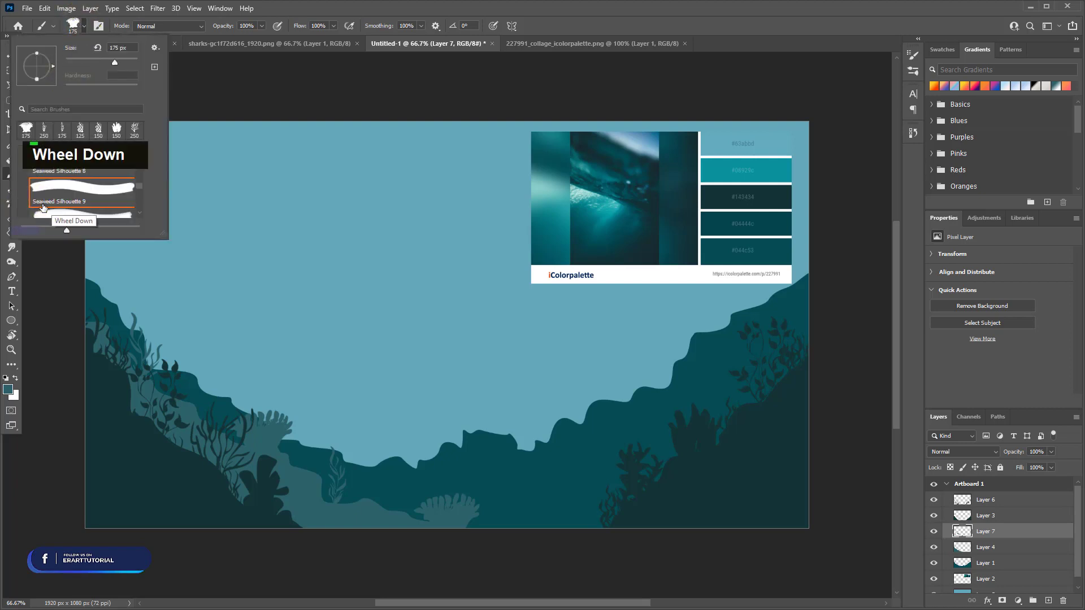
pyautogui.click(74, 25)
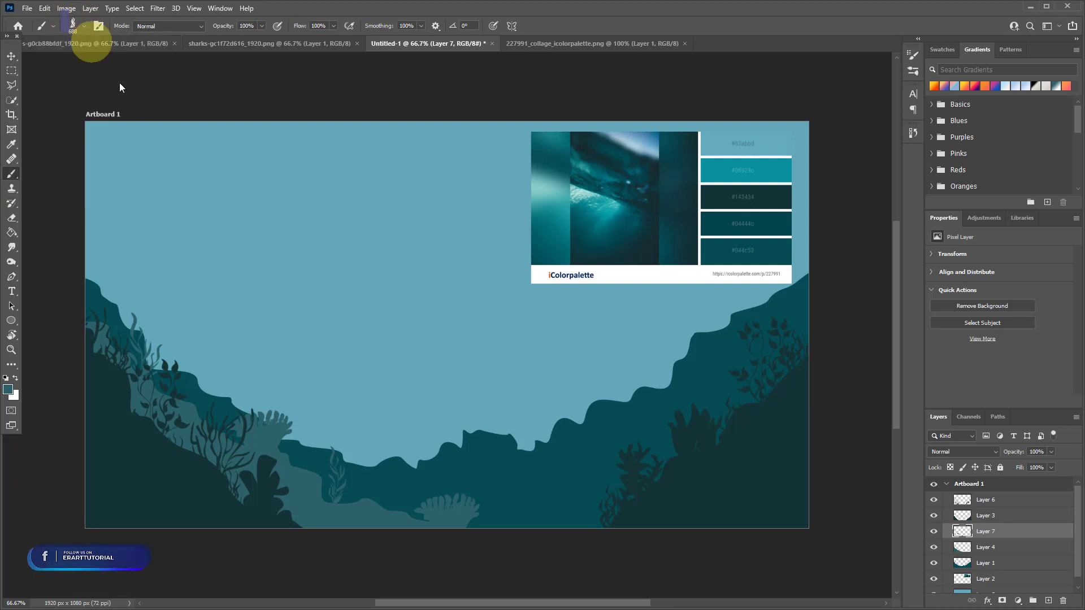
pyautogui.press('[')
pyautogui.press('[')
pyautogui.press('[')
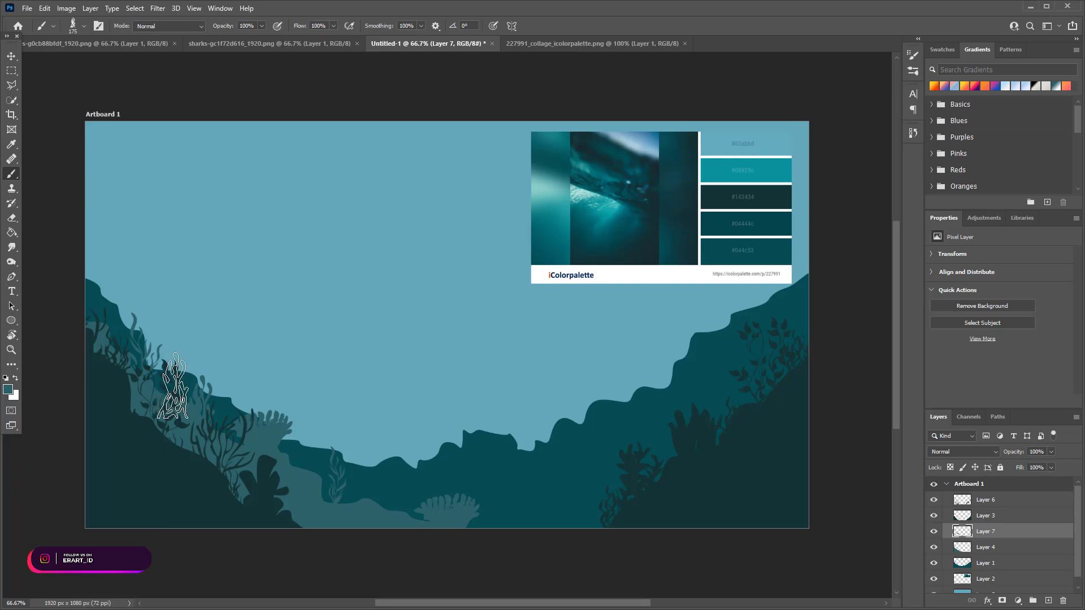
pyautogui.press('[')
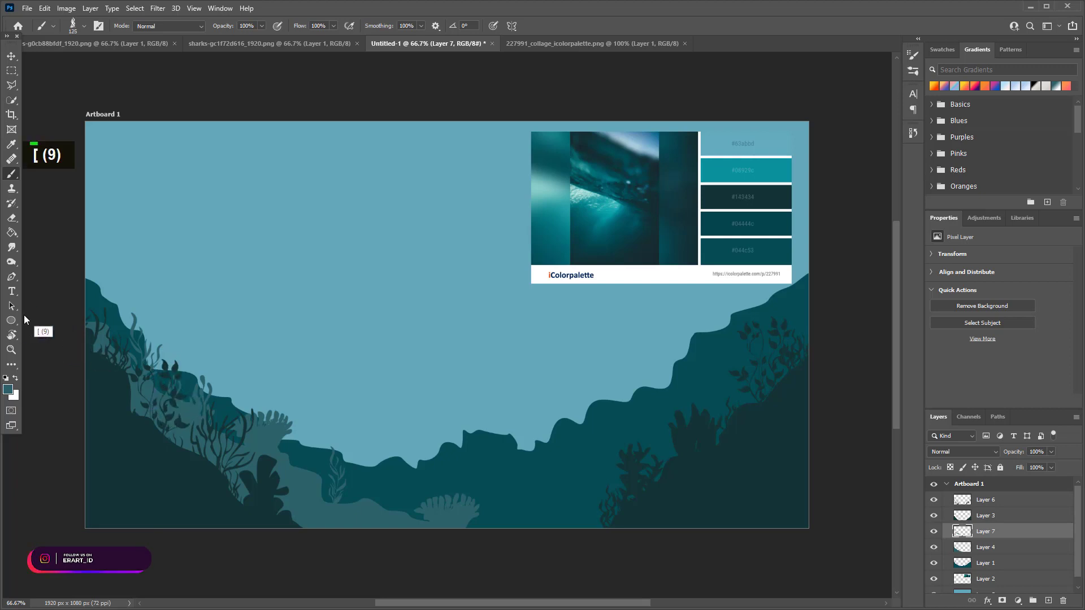
# - Move Layer 1 above Layer 7 in the layer stack and shift its wavy hill slightly downward
pyautogui.click(11, 56)
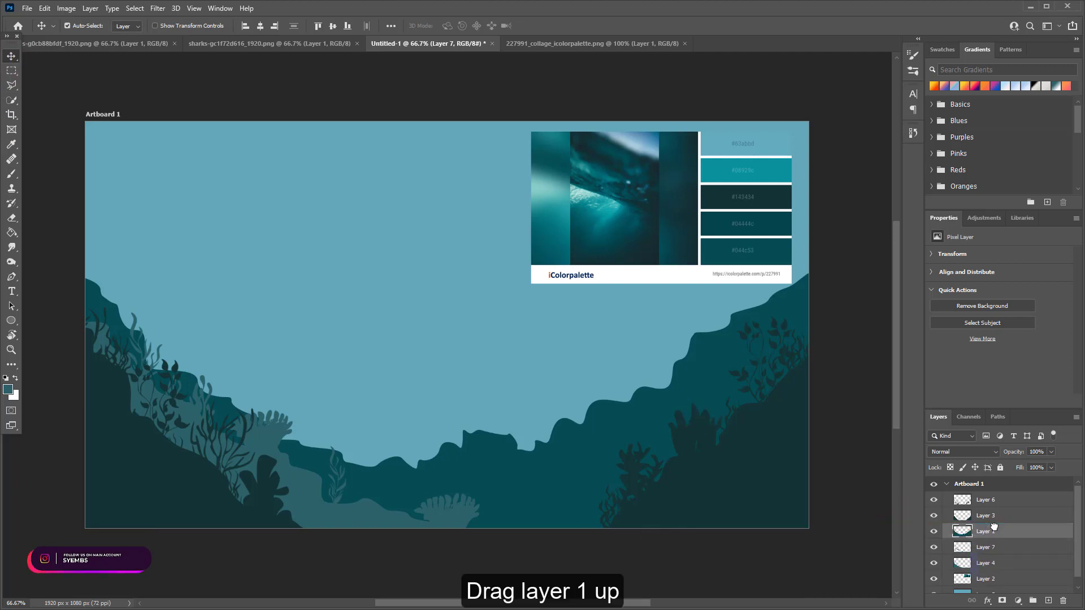
pyautogui.moveTo(993, 527); pyautogui.dragTo(993, 524)
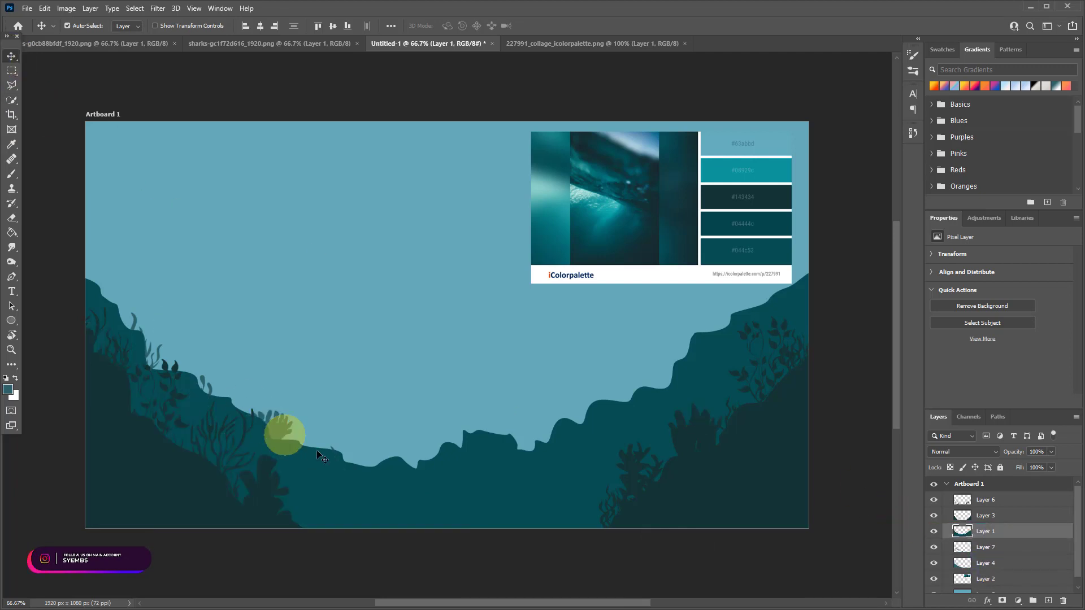
pyautogui.moveTo(351, 479); pyautogui.dragTo(355, 518)
# - Select Layer 7 and Layer 4 together and shift the mid-tone left hill with its seaweed slightly upward using Free Transform
pyautogui.click(985, 547)
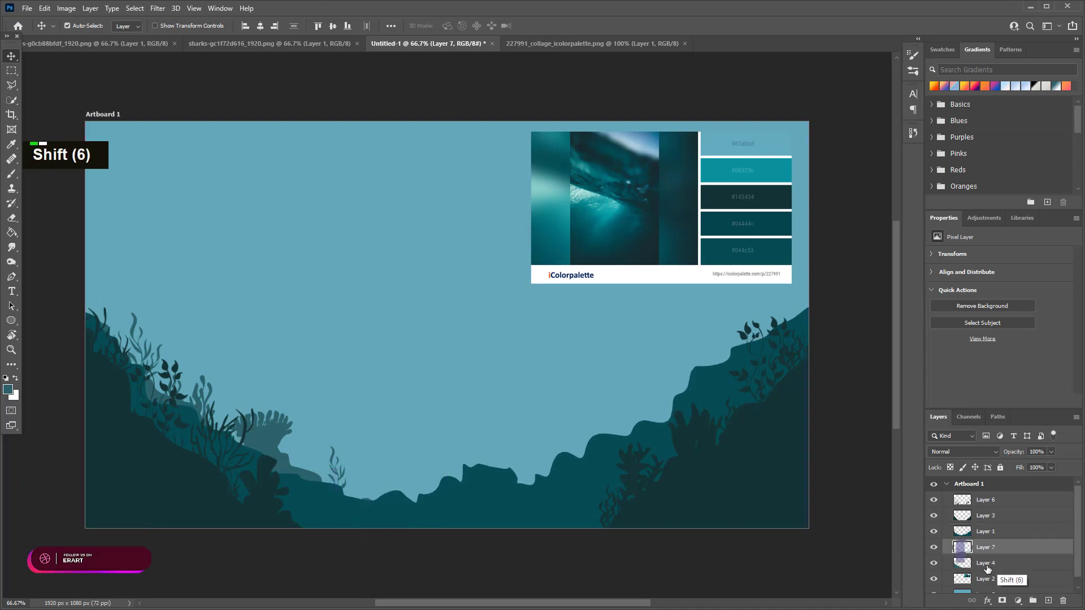
pyautogui.keyDown('shift'); pyautogui.click(986, 563); pyautogui.keyUp('shift')
pyautogui.hotkey('ctrl', 't')
pyautogui.moveTo(328, 432)
pyautogui.mouseDown()
pyautogui.moveTo(331, 395)
pyautogui.moveTo(326, 416)
pyautogui.mouseUp()
pyautogui.click(11, 56)
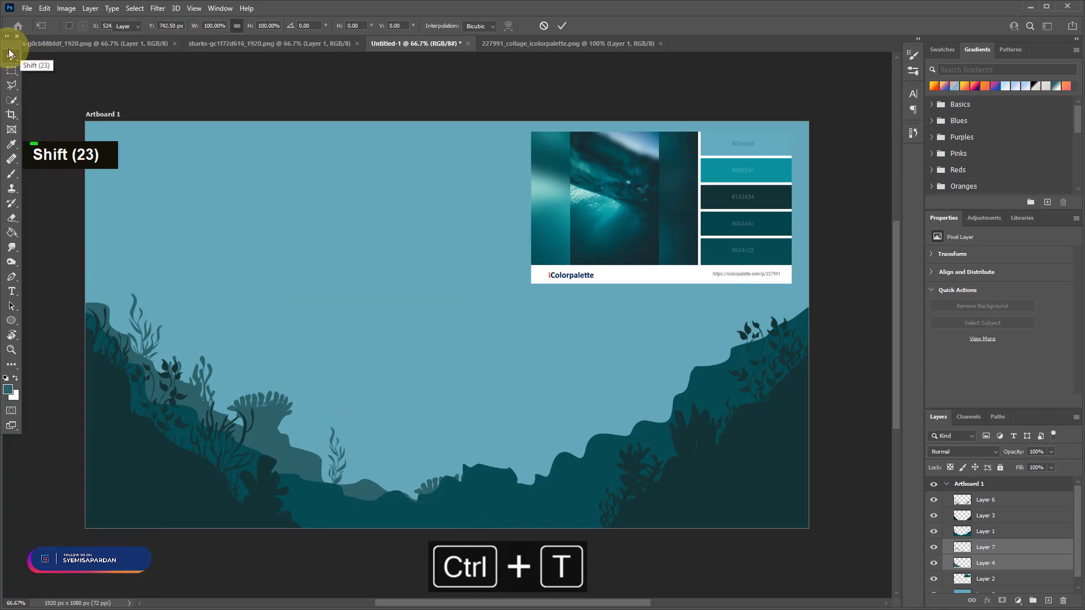
# - Add a new layer directly above Layer 1 and set the foreground color to #044c53
pyautogui.click(995, 531)
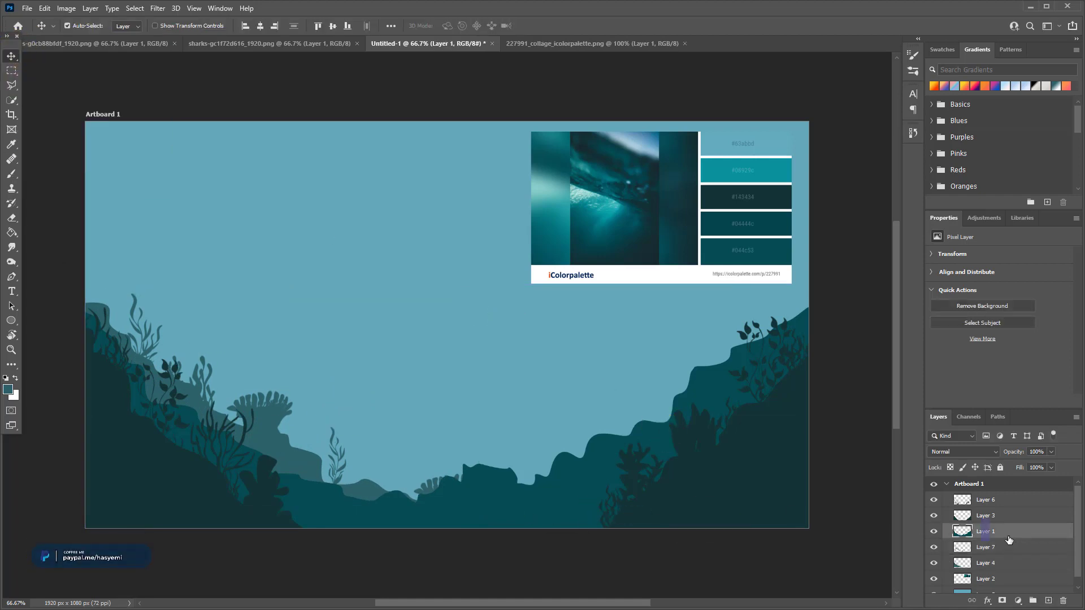
pyautogui.click(8, 388)
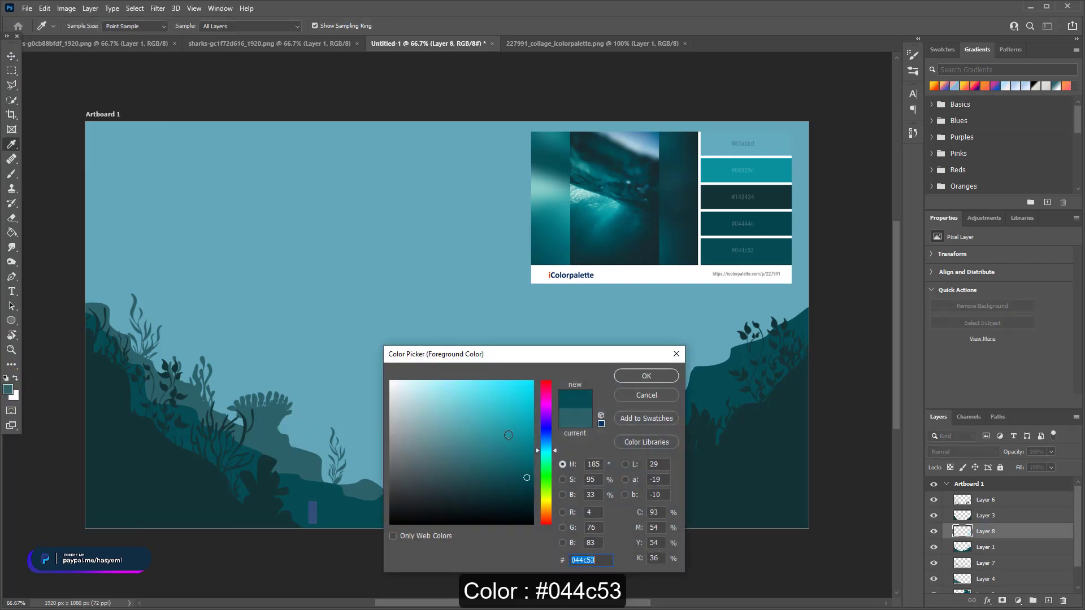
pyautogui.click(638, 376)
pyautogui.click(53, 122)
# - Stamp Seaweed Silhouette 11 at 200 px with the Brush tool on the seabed at the foot of the left hill
pyautogui.click(12, 173)
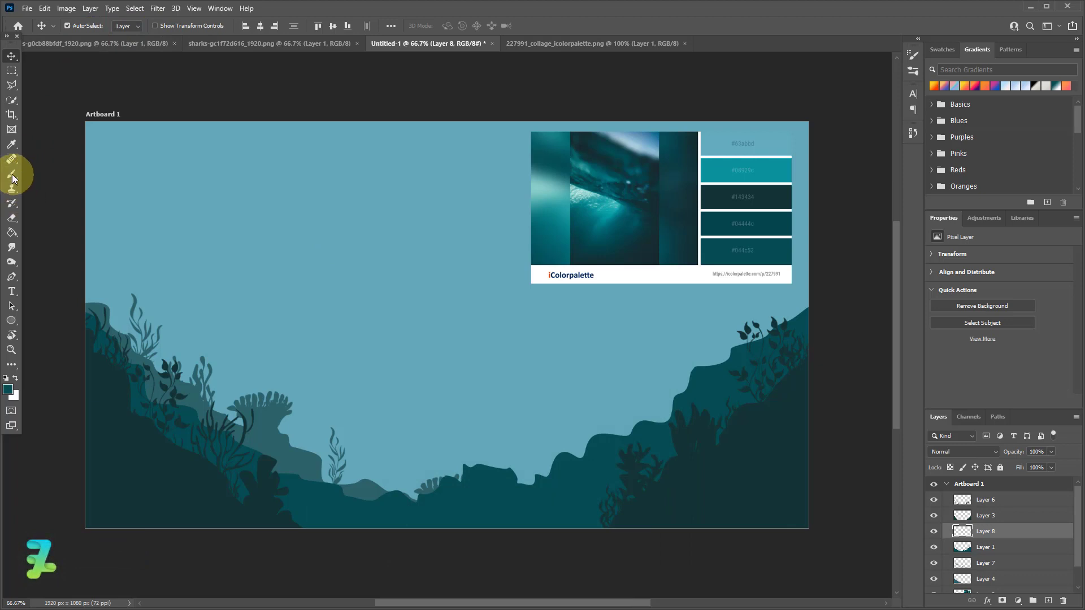
pyautogui.click(84, 32)
pyautogui.scroll(-3, 98, 223)
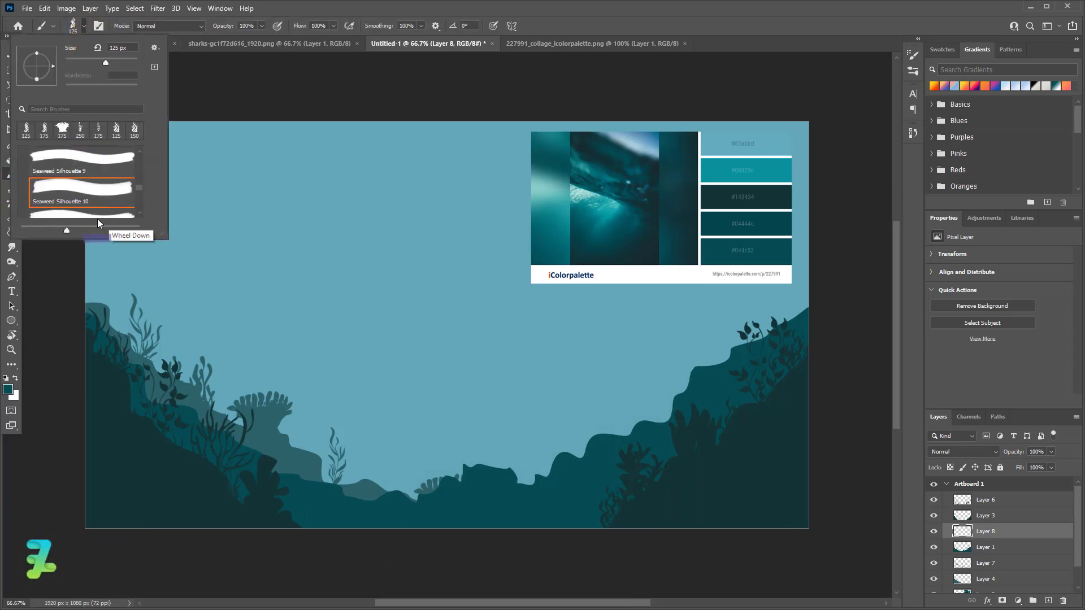
pyautogui.scroll(-1, 96, 212)
pyautogui.click(95, 209)
pyautogui.click(84, 26)
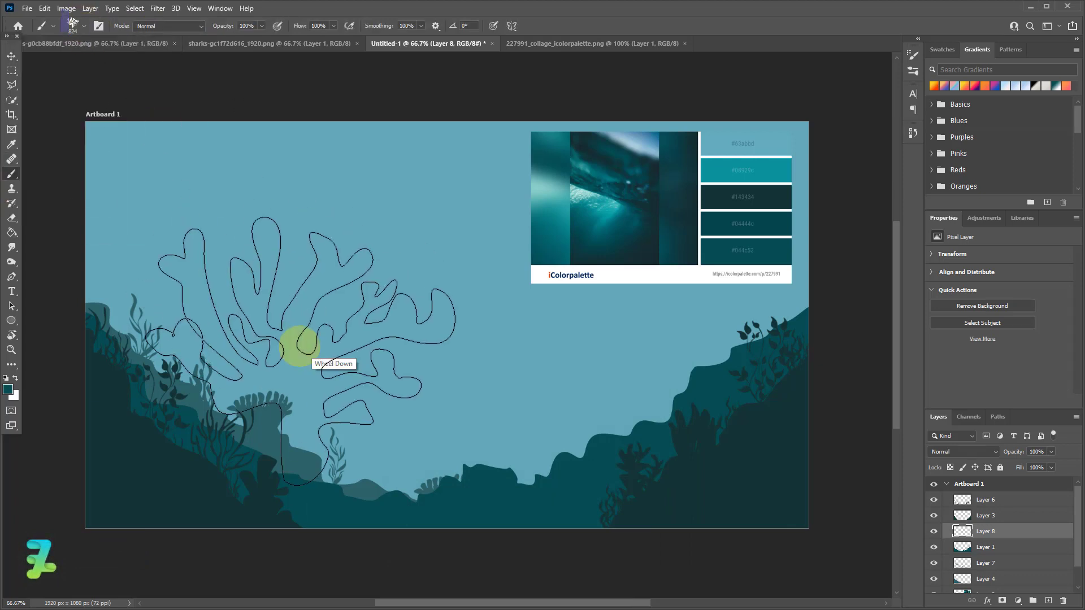
pyautogui.press('[')
pyautogui.press('[')
pyautogui.press('[')
pyautogui.press('[')
pyautogui.press('[')
pyautogui.press('[')
pyautogui.press('[')
pyautogui.press('[')
pyautogui.press('[')
pyautogui.press('[')
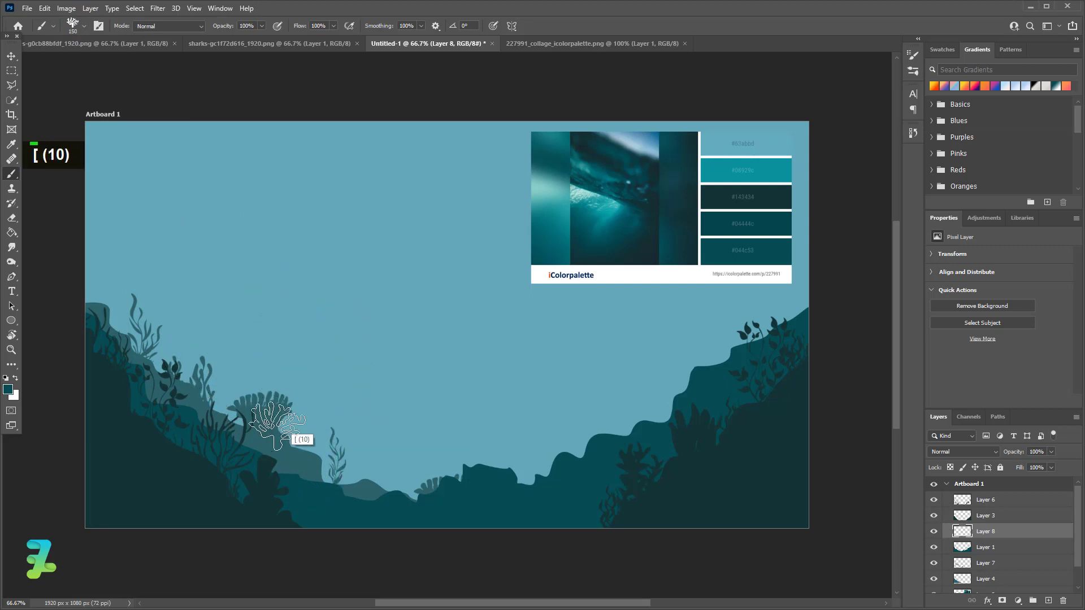
pyautogui.press(']')
pyautogui.press(']')
pyautogui.press(']')
pyautogui.press(']')
pyautogui.press('[')
pyautogui.press('[')
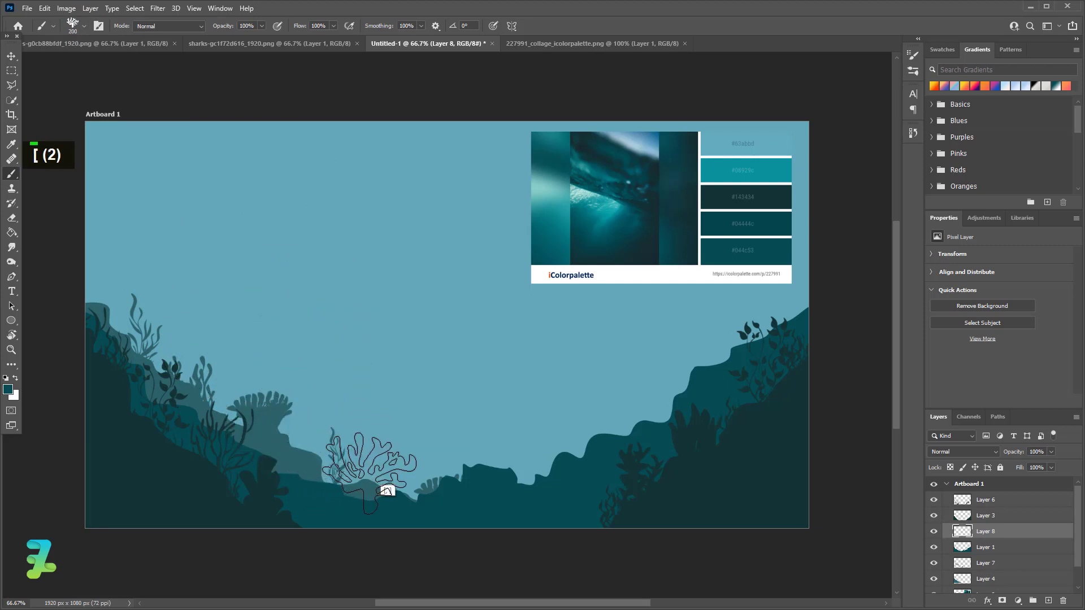
# - Stamp Seaweed Silhouette 12 at 150 px on the lower slope of the right hill
pyautogui.click(84, 26)
pyautogui.scroll(-2, 76, 215)
pyautogui.click(77, 204)
pyautogui.click(82, 27)
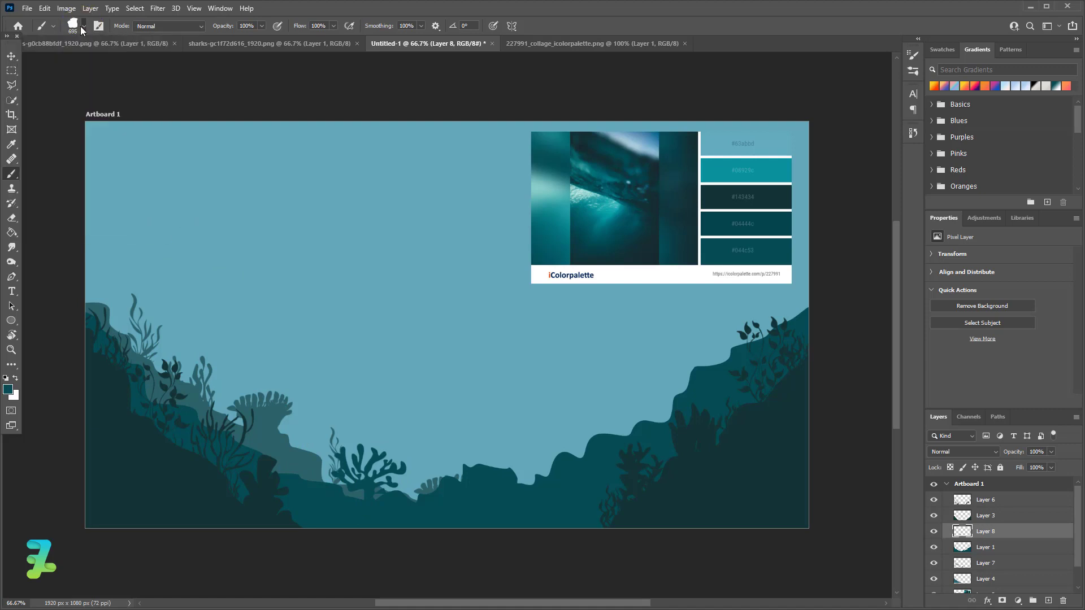
pyautogui.press('[')
pyautogui.press('[')
pyautogui.press('[')
pyautogui.press('[')
pyautogui.press('[')
pyautogui.press('[')
pyautogui.press('[')
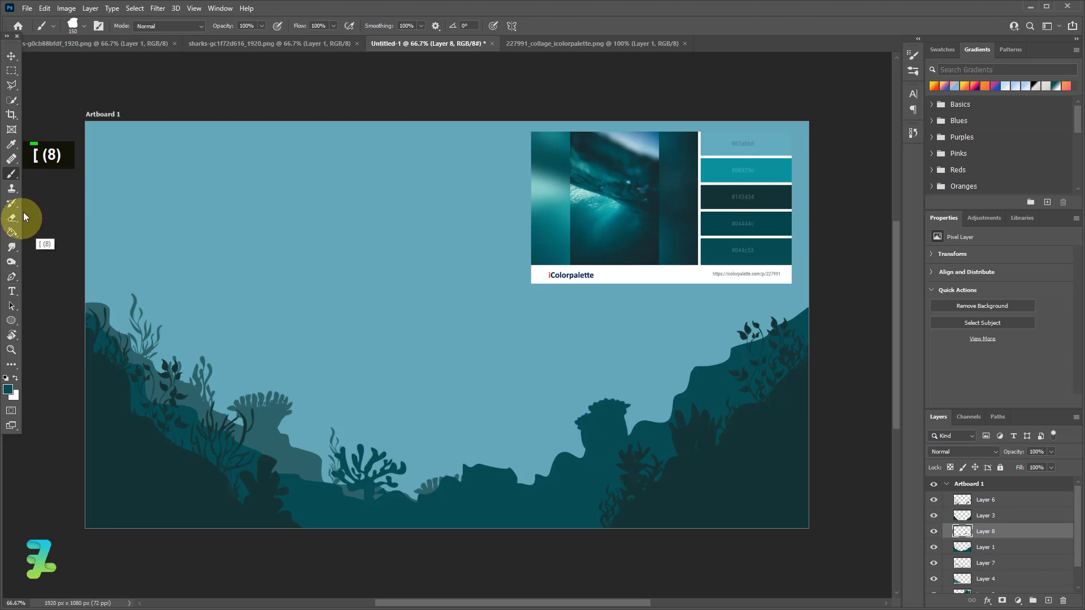
# - Stamp Seaweed Silhouette 13 at 125 px near the foot of the left hill, undoing the first stamp and placing it slightly lower
pyautogui.click(82, 28)
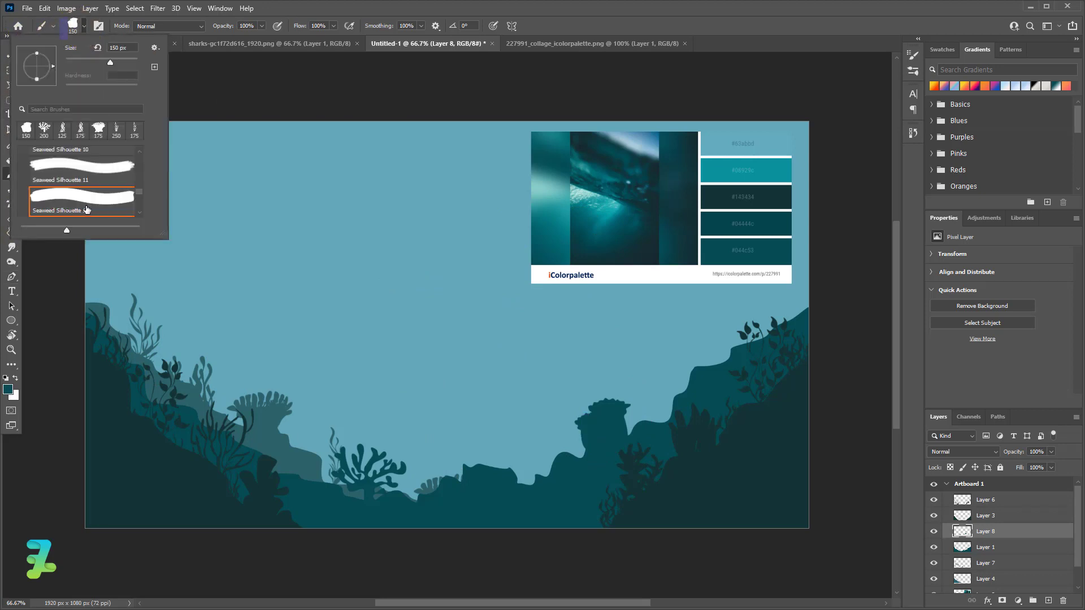
pyautogui.scroll(-4, 84, 206)
pyautogui.click(85, 204)
pyautogui.click(86, 26)
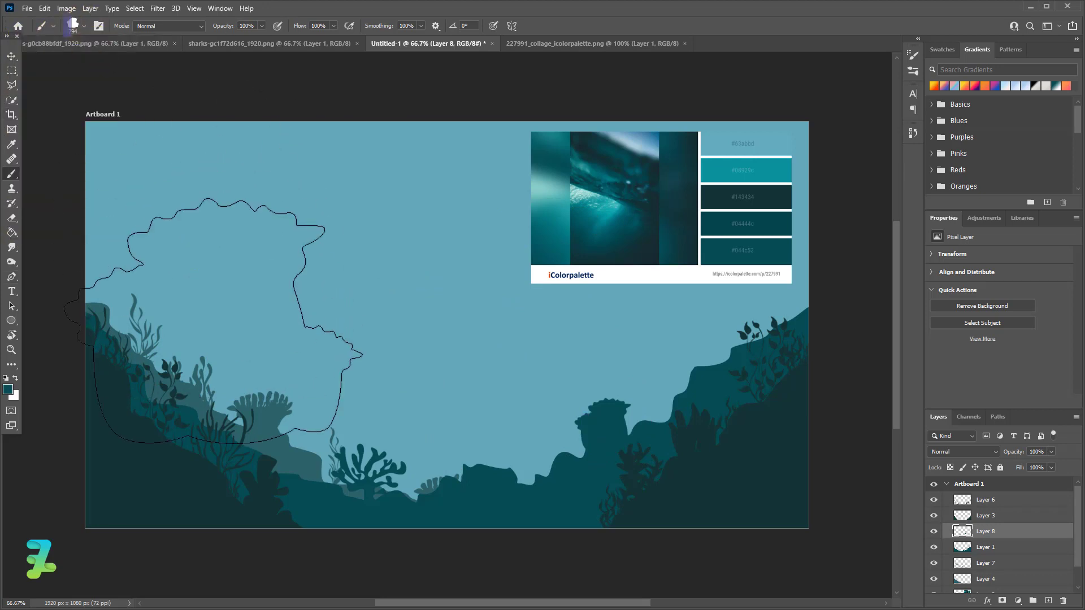
pyautogui.press('[')
pyautogui.press('[')
pyautogui.press('[')
pyautogui.press('[')
pyautogui.press('[')
pyautogui.press('[')
pyautogui.press('[')
pyautogui.press('[')
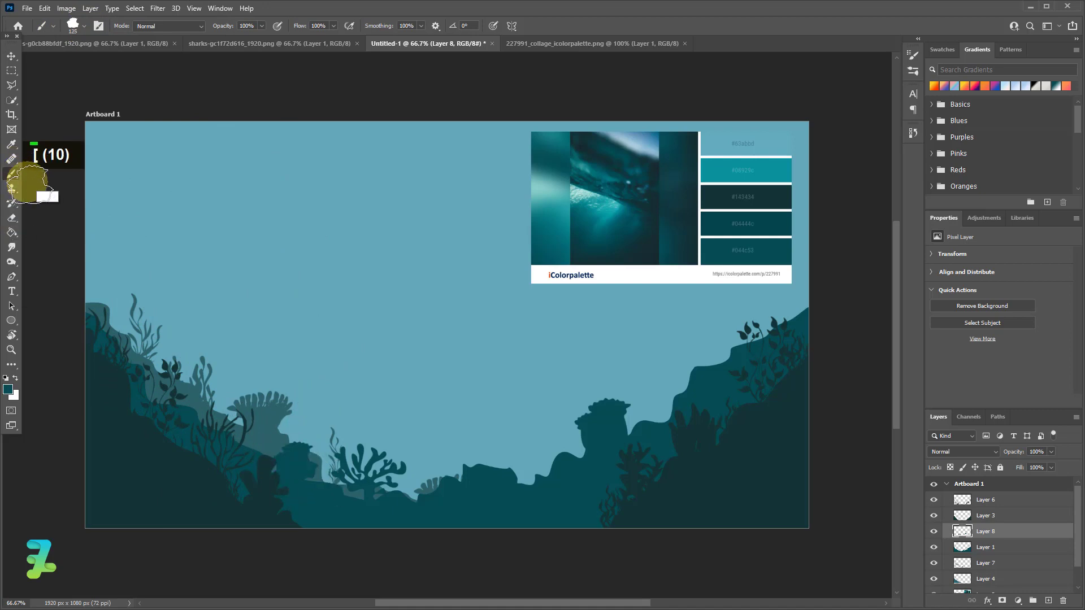
pyautogui.hotkey('ctrl', 'z')
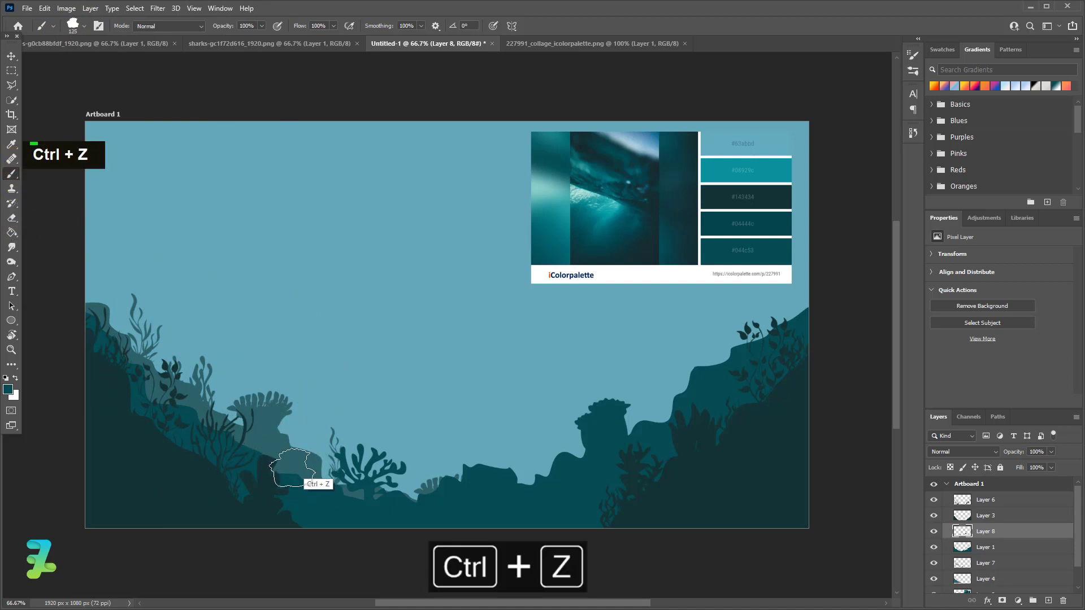
# - Stamp Seaweed Silhouette 16 at 150 px on the mound in the middle of the seabed
pyautogui.click(73, 24)
pyautogui.scroll(-2, 98, 182)
pyautogui.scroll(-1, 99, 203)
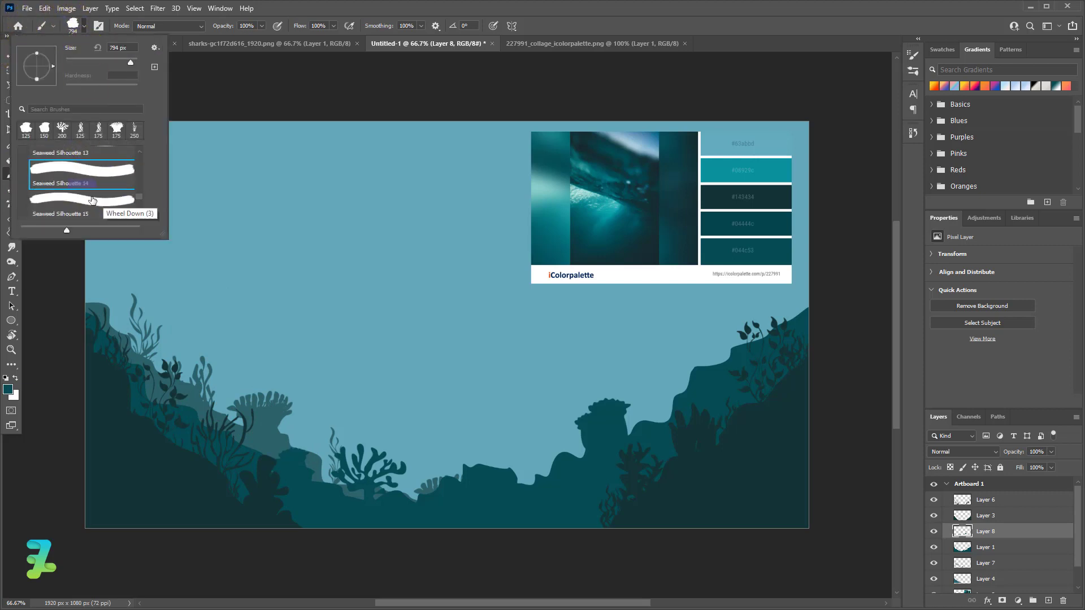
pyautogui.scroll(1, 90, 204)
pyautogui.scroll(-2, 88, 203)
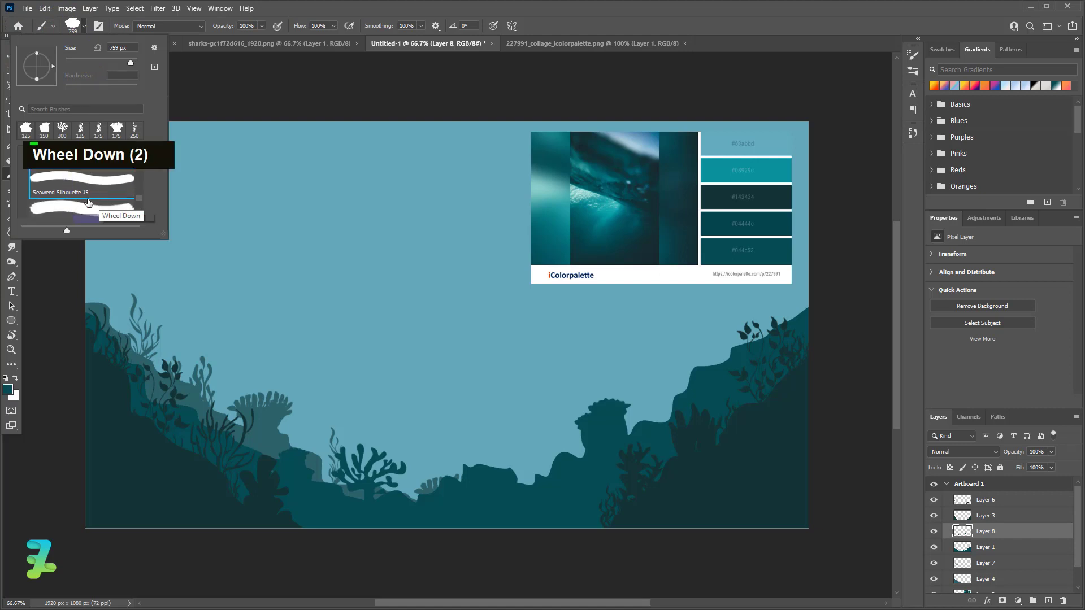
pyautogui.click(89, 204)
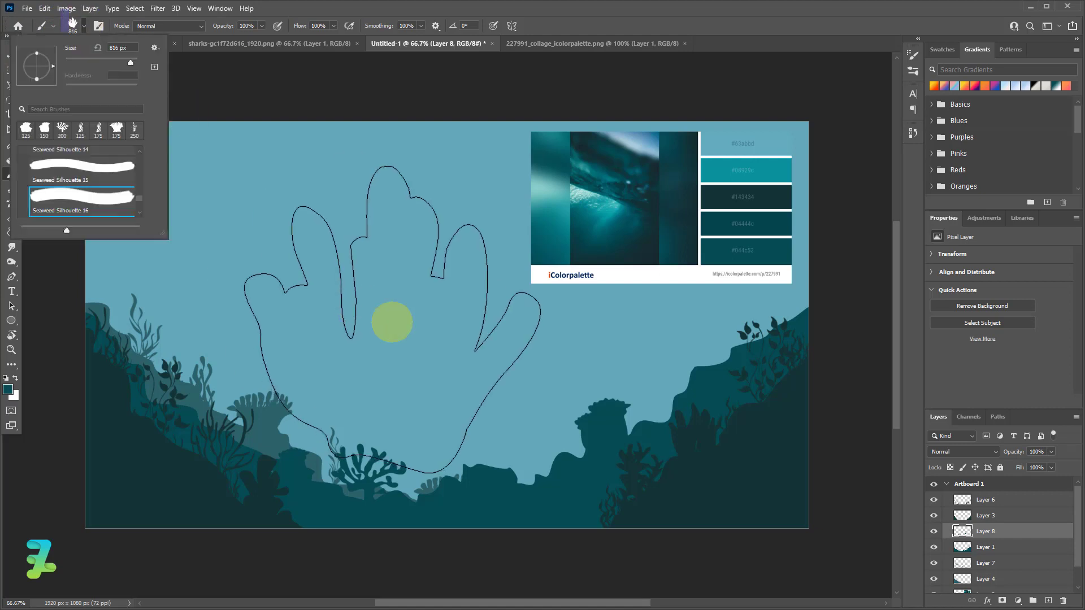
pyautogui.click(86, 32)
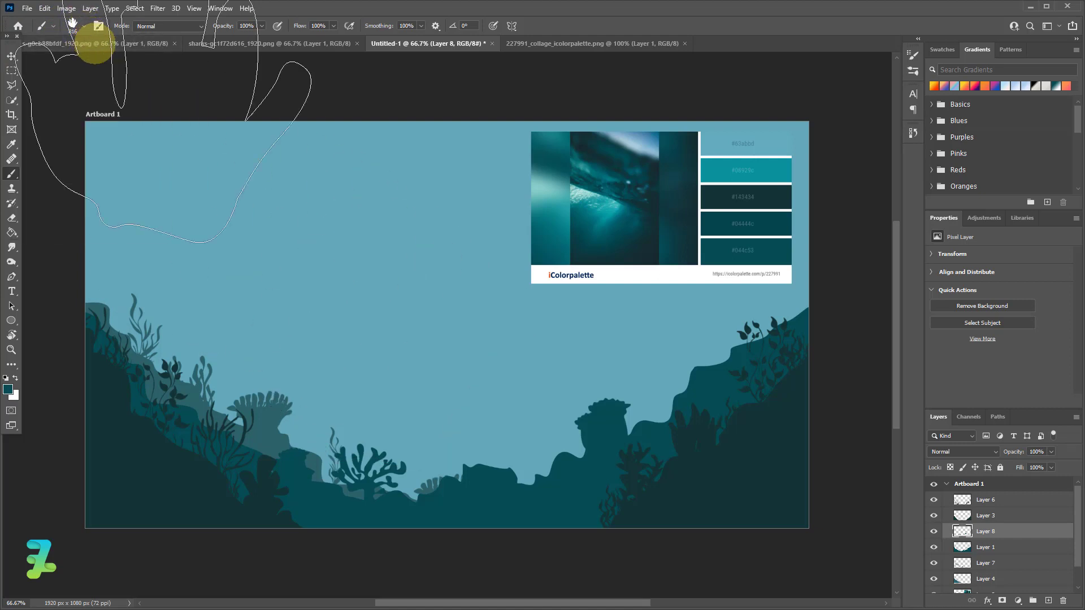
pyautogui.press('[')
pyautogui.press('[')
pyautogui.press('[')
pyautogui.press('[')
pyautogui.press('[')
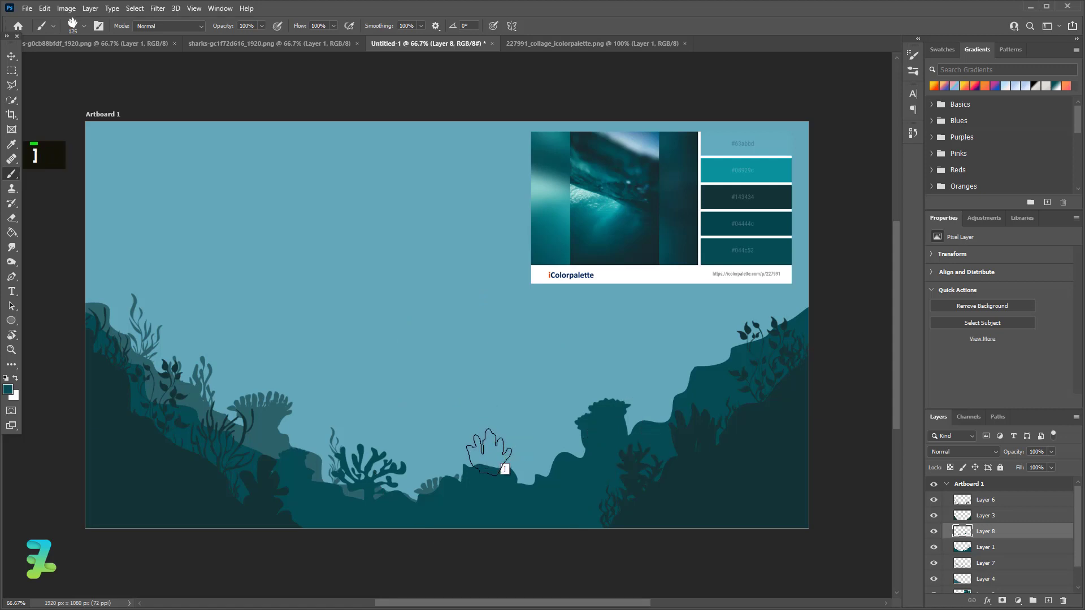
pyautogui.click(489, 459)
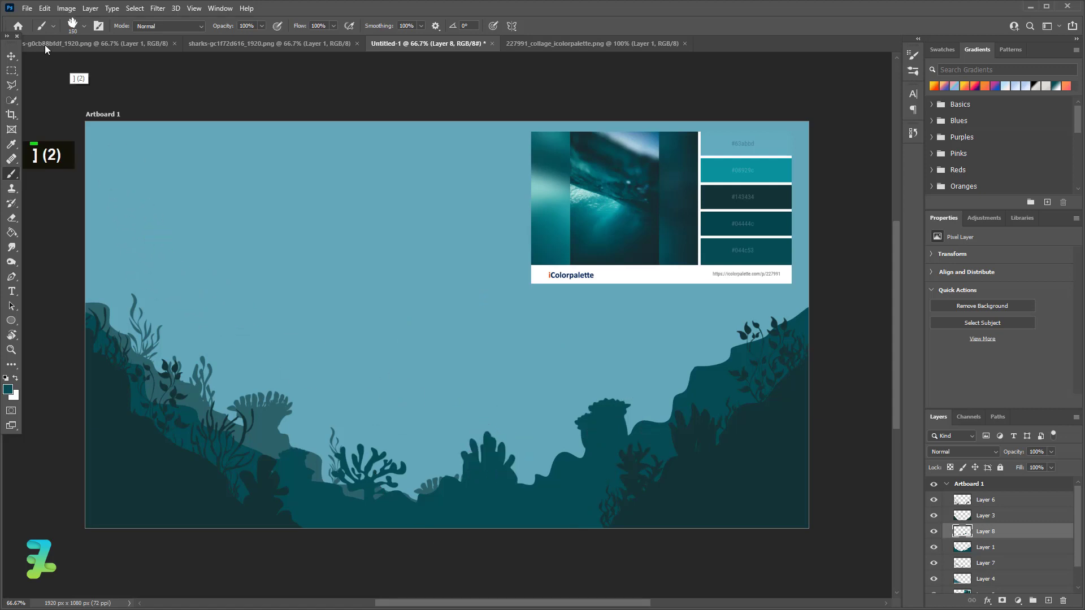
# - Stamp Seaweed Silhouette 17 at 250 px on the right hill's upper slope, undoing the first stamp and placing it further down the slope
pyautogui.click(72, 24)
pyautogui.scroll(-3, 82, 192)
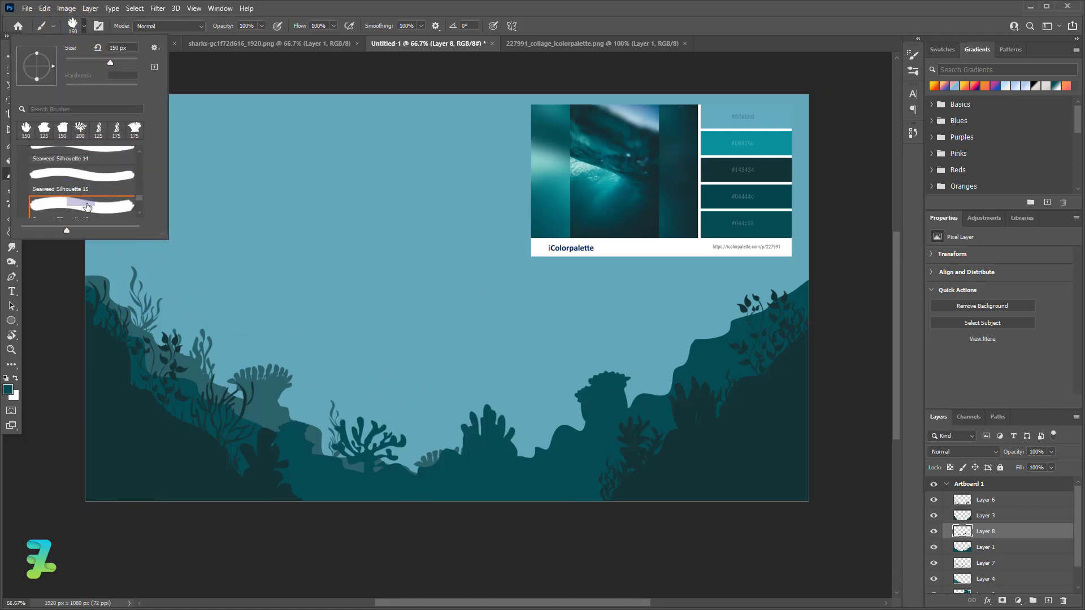
pyautogui.scroll(-1, 88, 207)
pyautogui.scroll(-3, 88, 207)
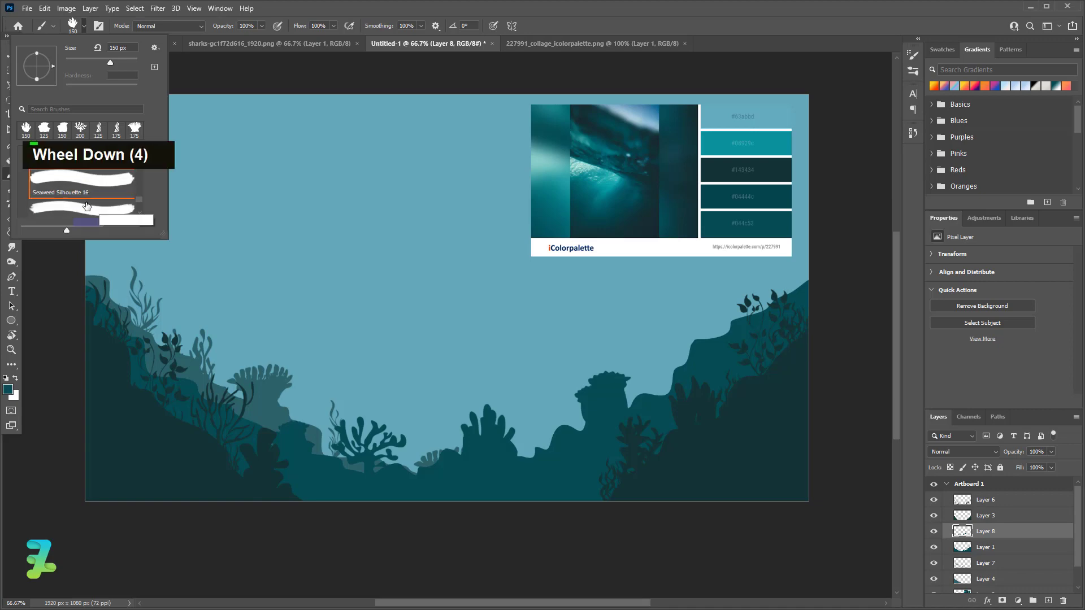
pyautogui.click(89, 207)
pyautogui.click(84, 25)
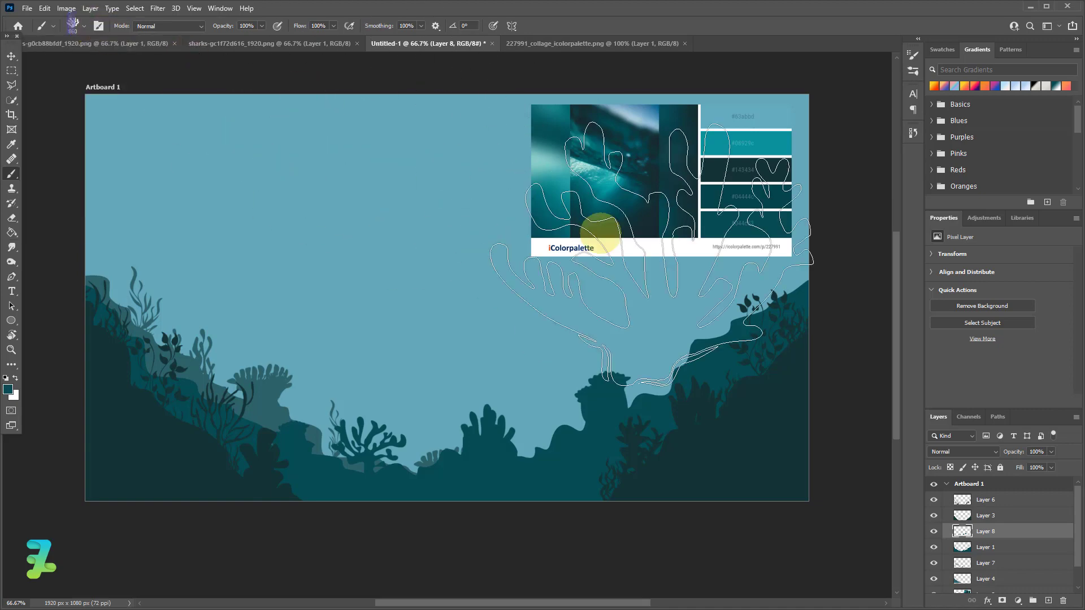
pyautogui.press('[')
pyautogui.press('[')
pyautogui.press('[')
pyautogui.press('[')
pyautogui.press('[')
pyautogui.press('[')
pyautogui.press('[')
pyautogui.press('[')
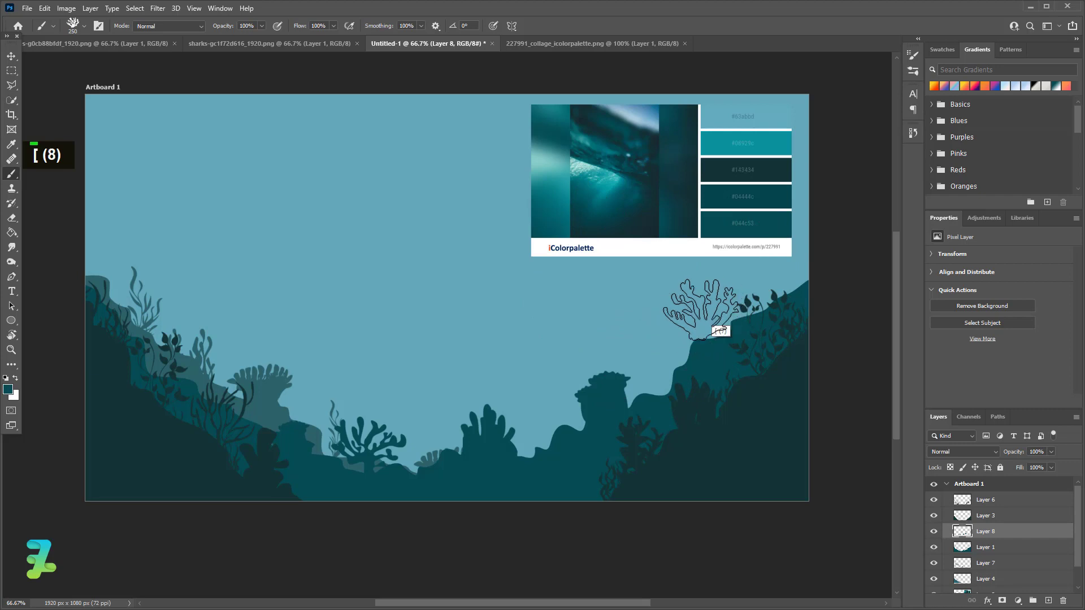
pyautogui.press(']')
pyautogui.click(758, 304)
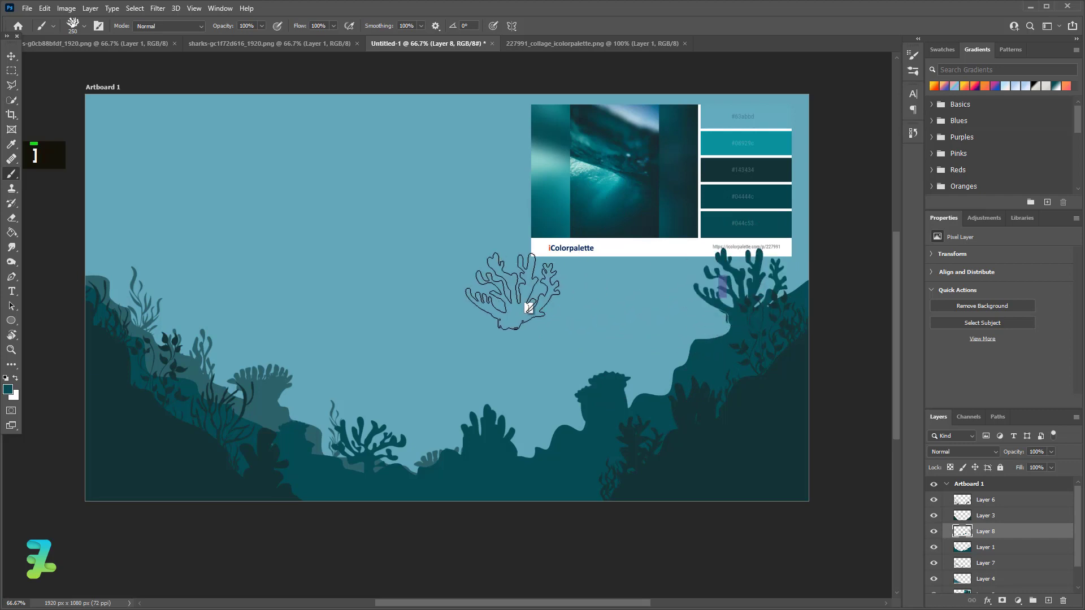
pyautogui.hotkey('ctrl', 'z')
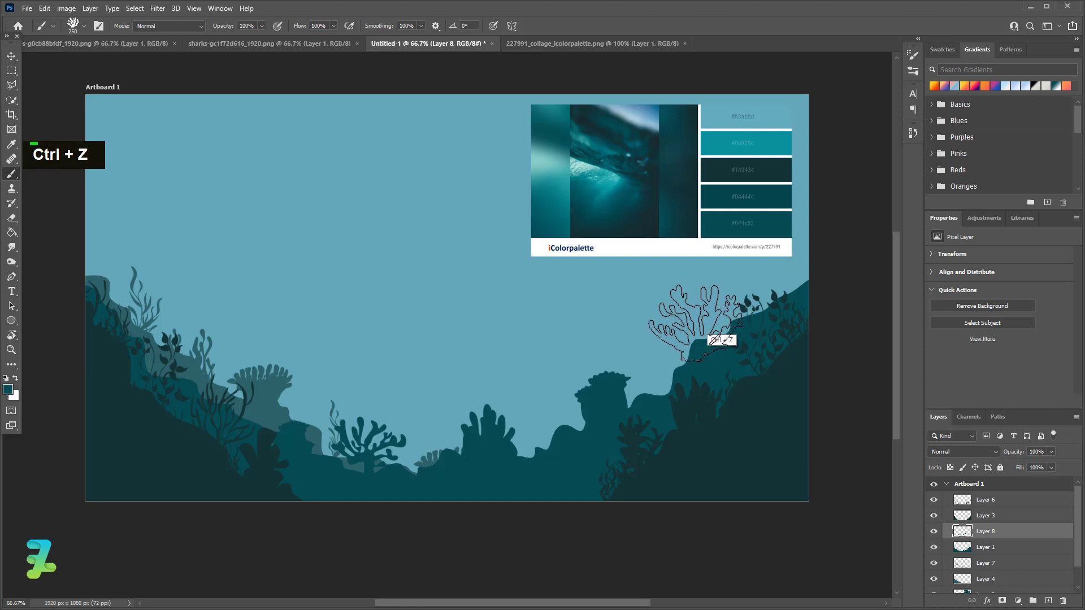
pyautogui.click(709, 308)
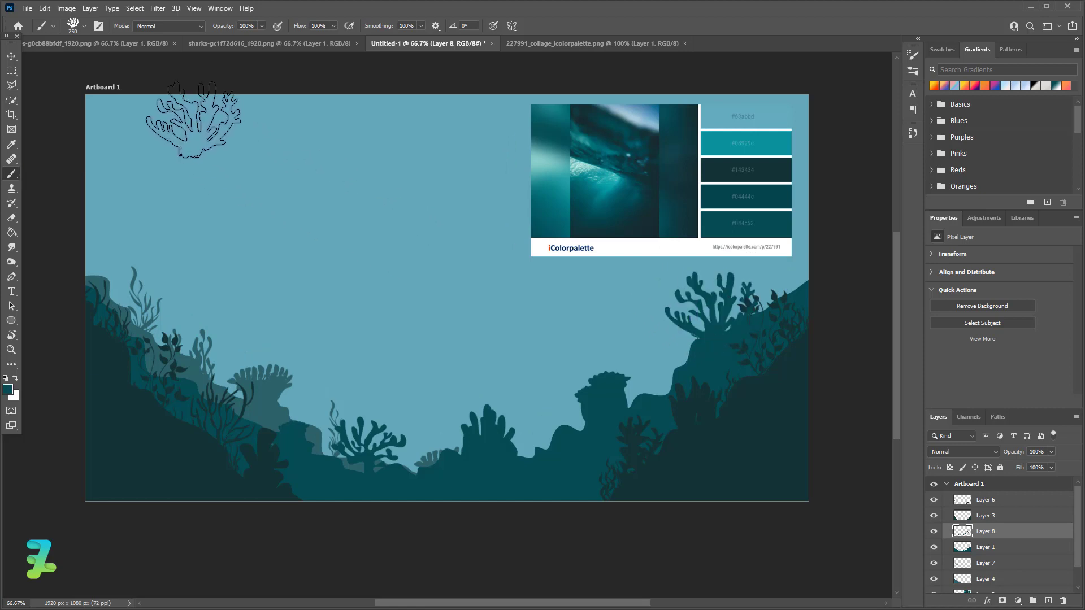
# - Stamp three Seaweed Silhouette 18 shapes at 250 px: on the left hill's top, in the central valley and on the right hill's top
pyautogui.click(73, 24)
pyautogui.scroll(-1, 96, 186)
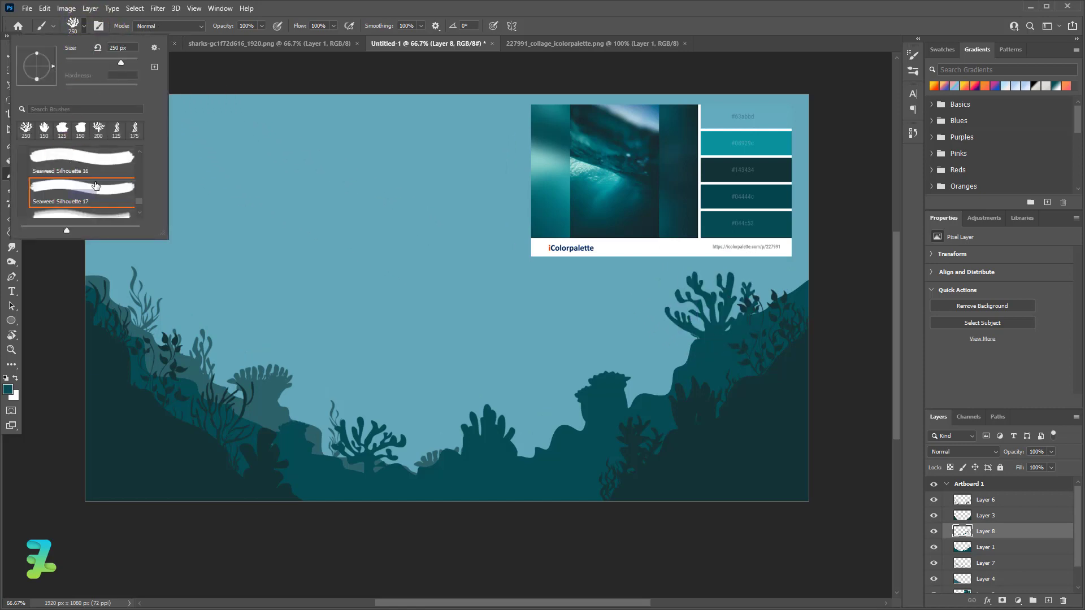
pyautogui.scroll(-2, 100, 217)
pyautogui.click(99, 213)
pyautogui.click(82, 32)
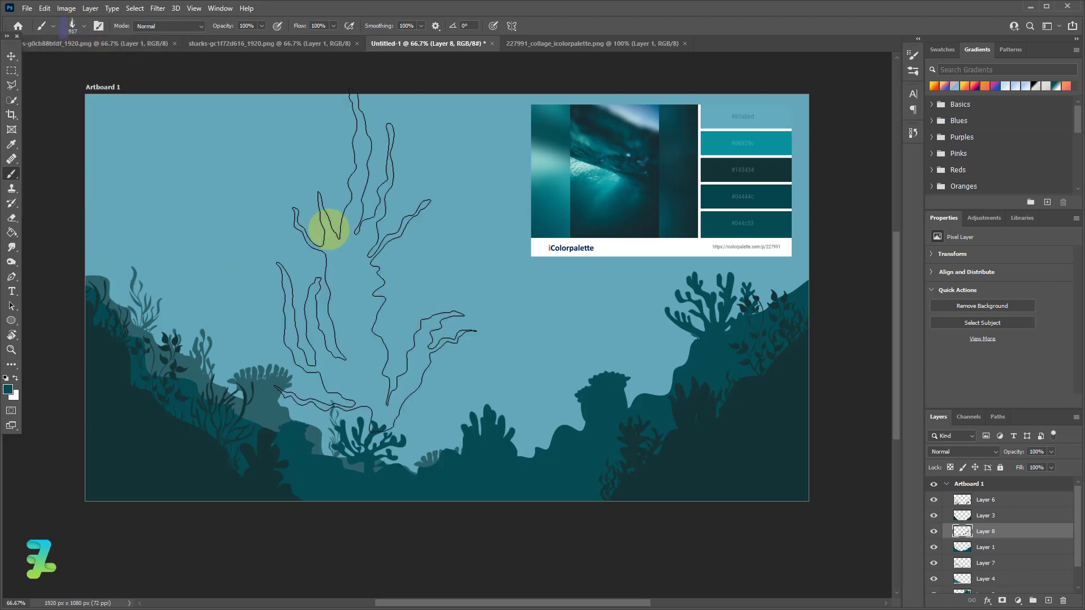
pyautogui.press('[')
pyautogui.press('[')
pyautogui.press('[')
pyautogui.press('[')
pyautogui.press('[')
pyautogui.press('[')
pyautogui.press('[')
pyautogui.press('[')
pyautogui.press('[')
pyautogui.press('[')
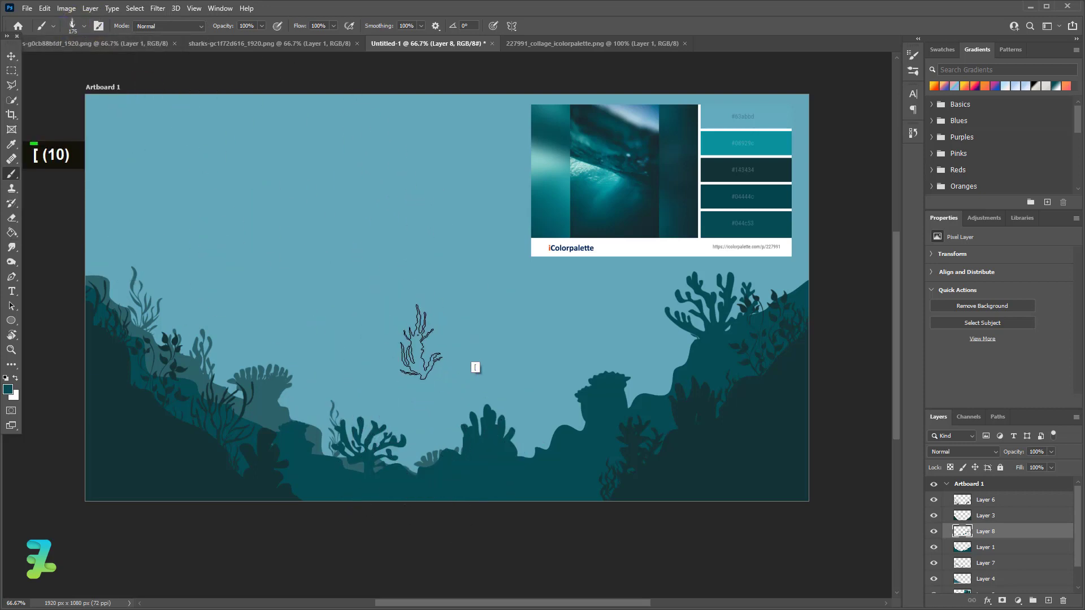
pyautogui.press(']')
pyautogui.press(']')
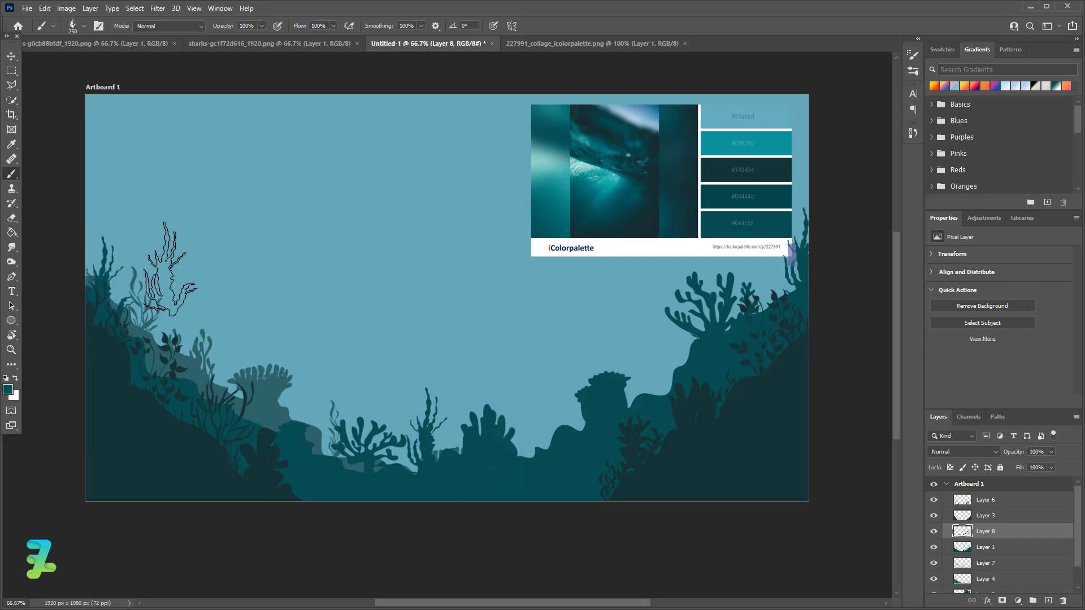
# - Stamp two Seaweed Silhouette 19 shapes at 175 px, on the left hill's slope and on the right hill's lower slope
pyautogui.click(83, 26)
pyautogui.scroll(-3, 101, 192)
pyautogui.click(102, 203)
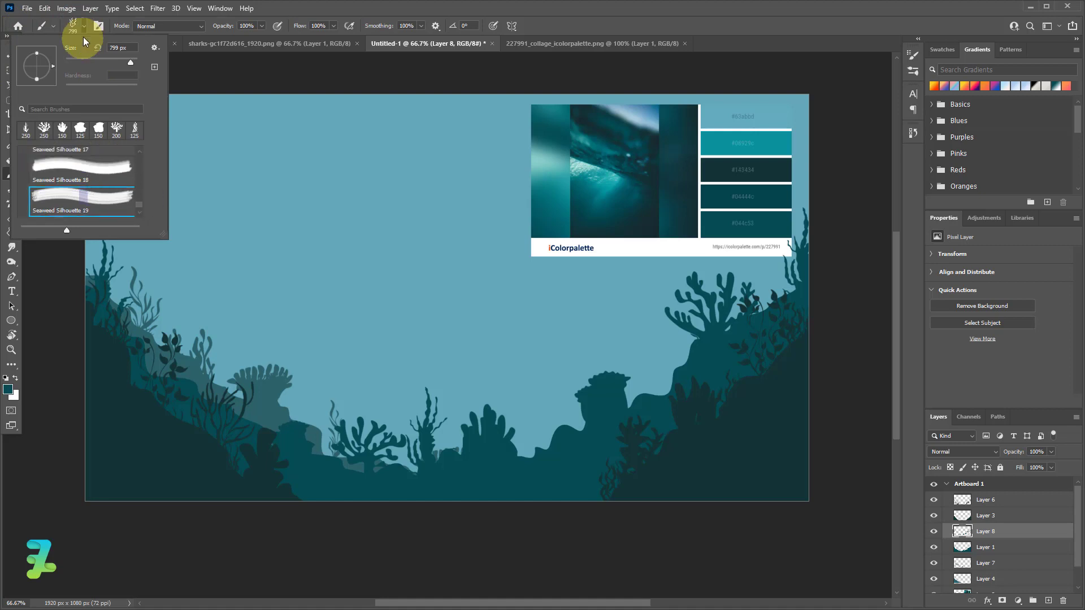
pyautogui.click(84, 26)
pyautogui.press('[')
pyautogui.press('[')
pyautogui.press('[')
pyautogui.press('[')
pyautogui.press('[')
pyautogui.press('[')
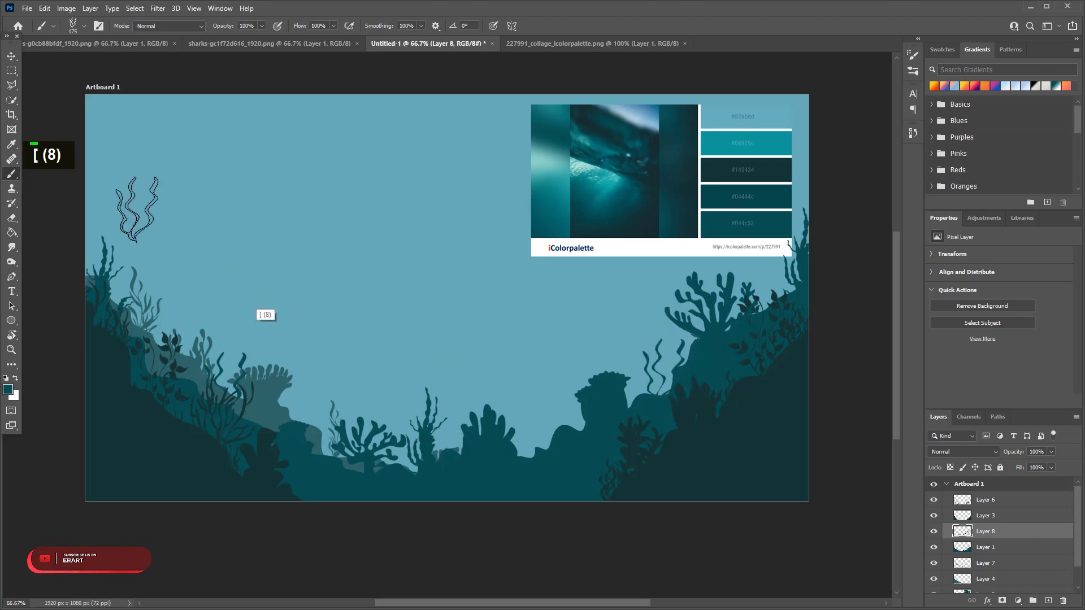
# - Choose the Seaweed Silhouette 20 brush and reduce its size to 125 px
pyautogui.click(83, 26)
pyautogui.scroll(-2, 82, 181)
pyautogui.click(82, 197)
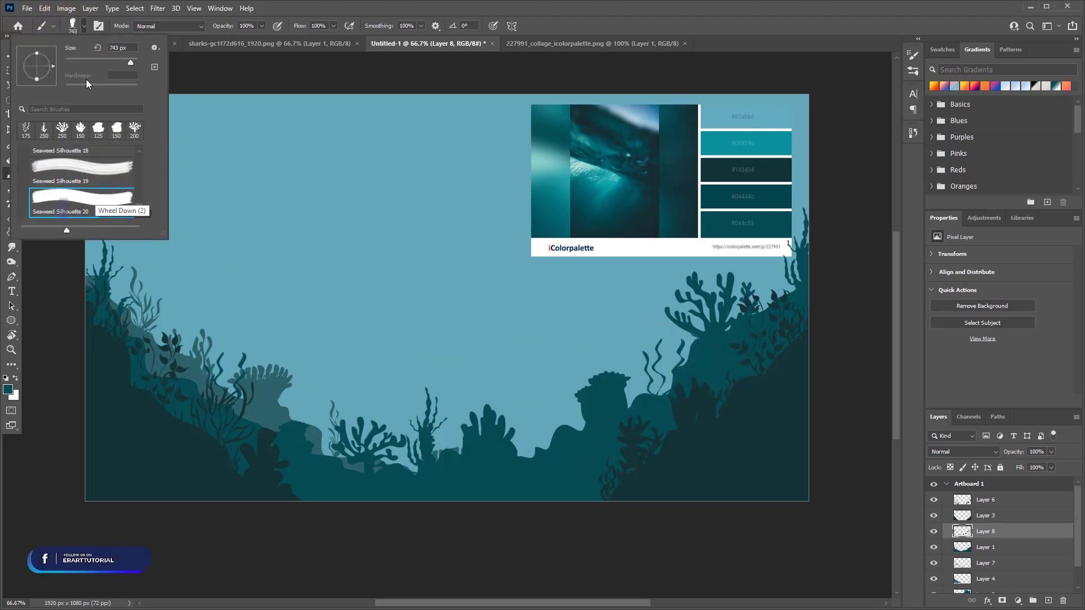
pyautogui.click(181, 303)
pyautogui.press('[')
pyautogui.press('[')
pyautogui.press('[')
pyautogui.press('[')
pyautogui.press('[')
pyautogui.press('[')
pyautogui.press('[')
pyautogui.press('[')
pyautogui.press('[')
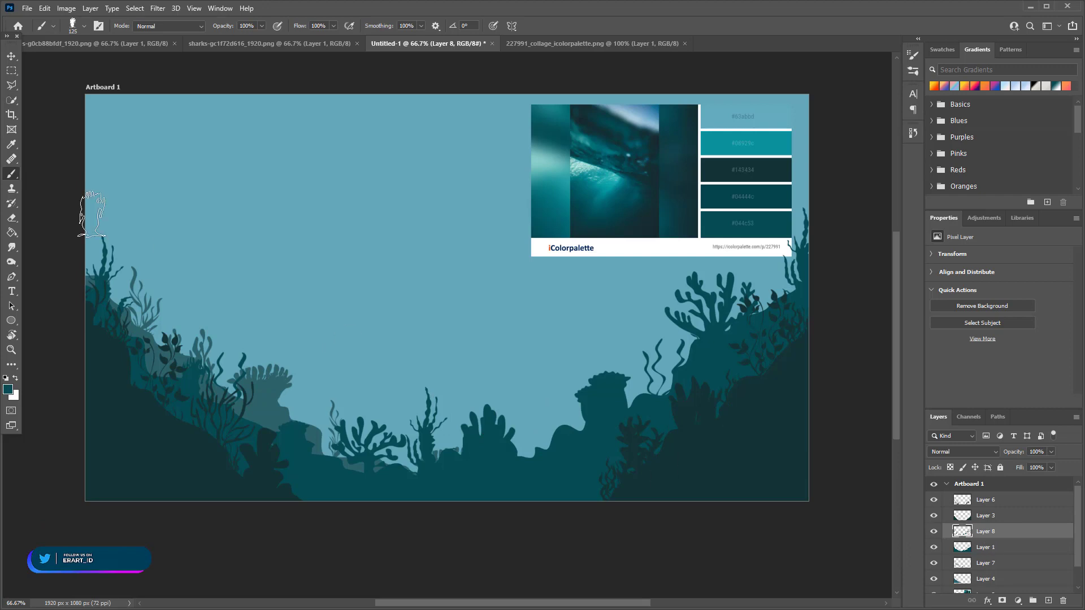
# - Switch to the Seaweed Silhouette 5 brush and reduce its size to 125 px
pyautogui.click(83, 25)
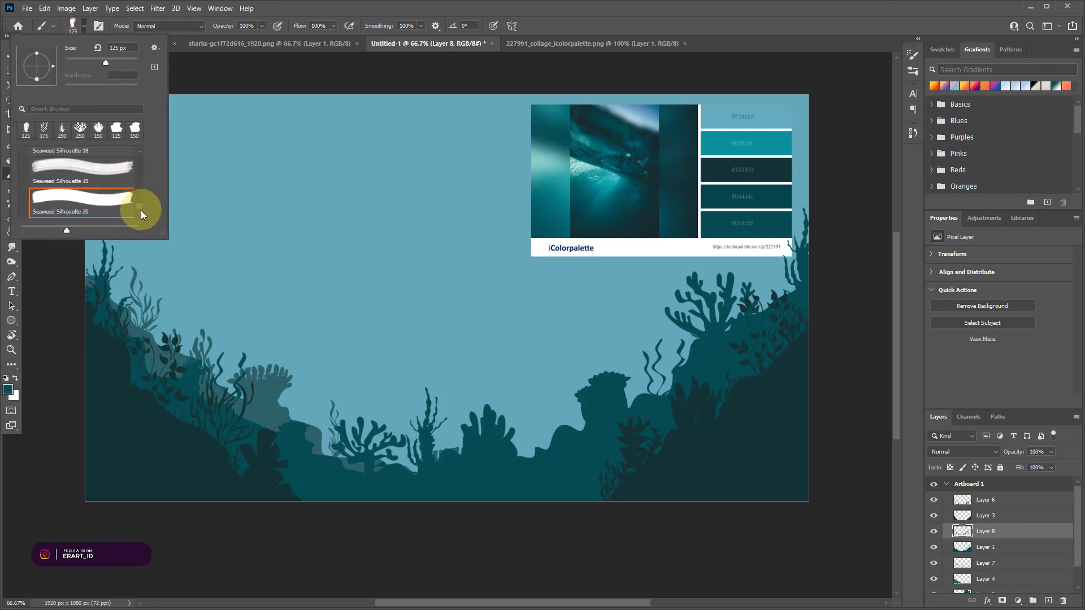
pyautogui.scroll(5, 134, 192)
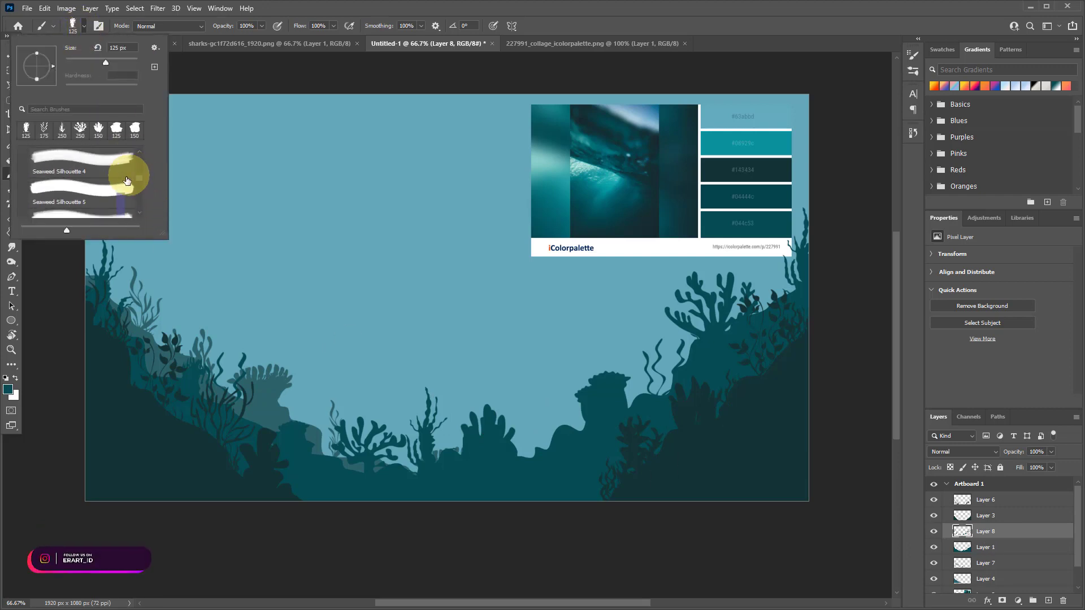
pyautogui.click(84, 26)
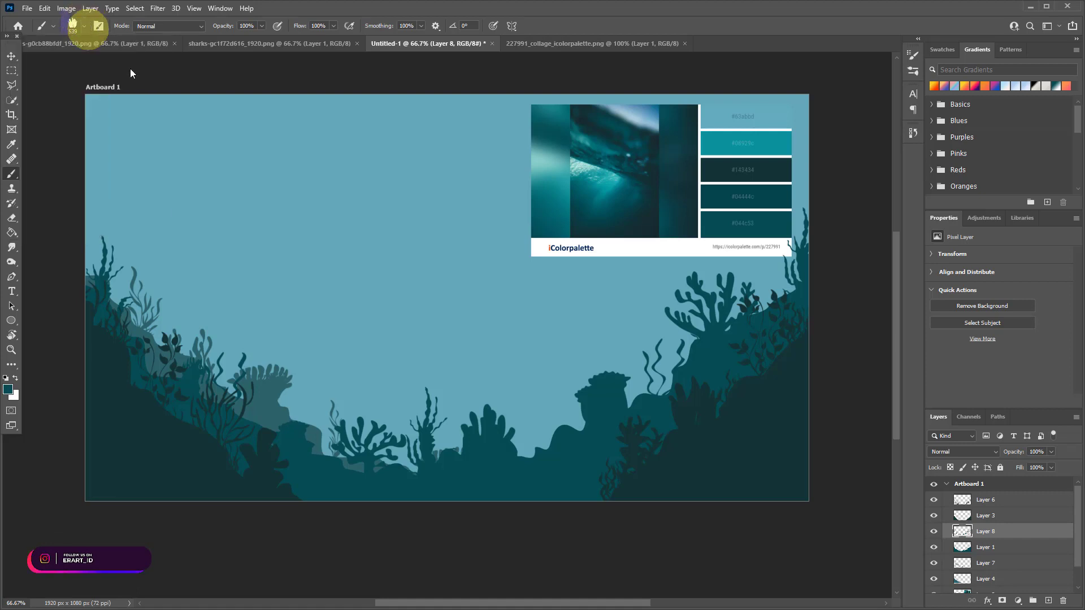
pyautogui.press('[')
pyautogui.press('[')
pyautogui.press('[')
pyautogui.press('[')
pyautogui.press('[')
pyautogui.press('[')
pyautogui.press('[')
pyautogui.press('[')
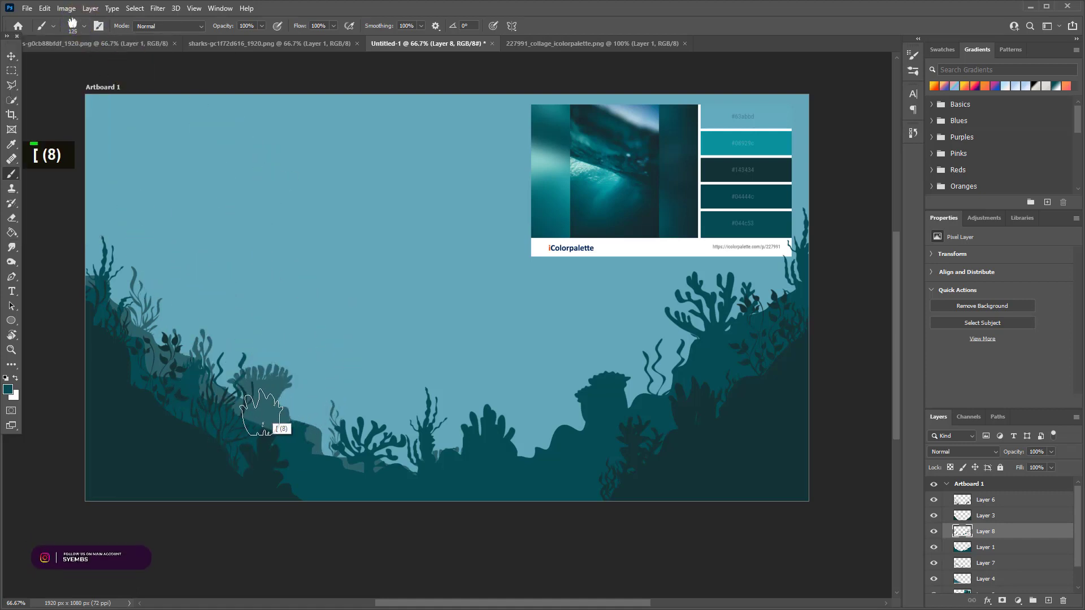
# - Stamp Seaweed Silhouette 7 at 250 px on the seabed between the central coral clump and the large flat-topped coral
pyautogui.click(83, 26)
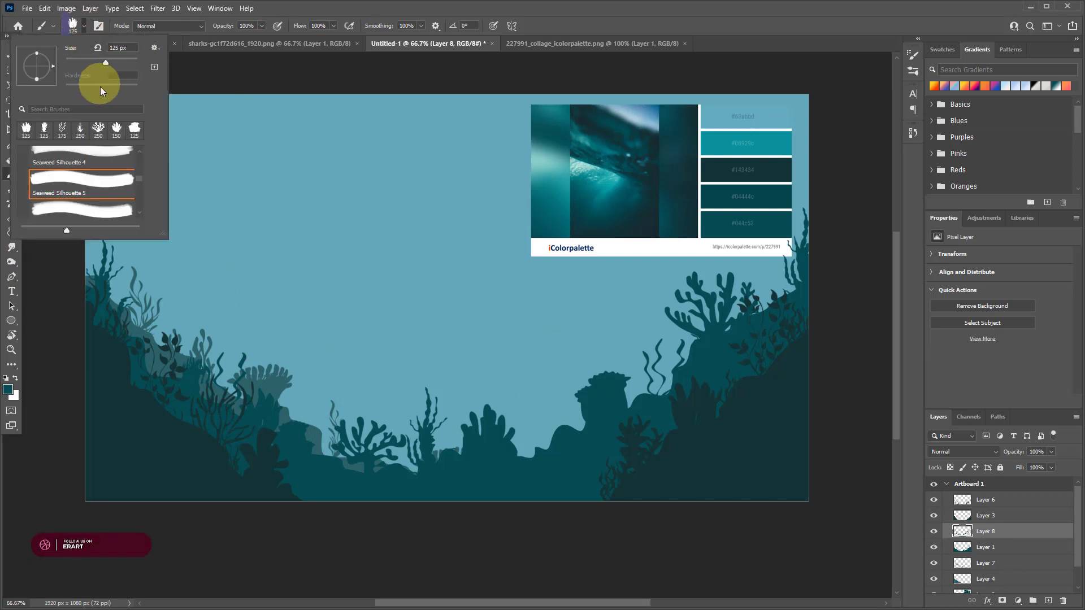
pyautogui.scroll(-2, 91, 204)
pyautogui.click(85, 203)
pyautogui.scroll(1, 85, 216)
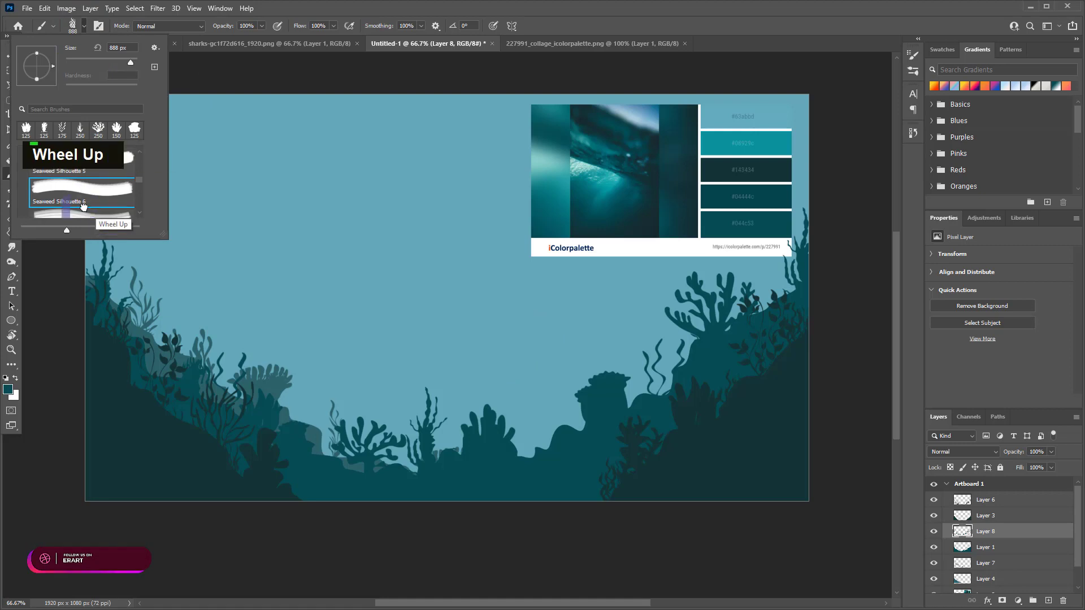
pyautogui.click(85, 214)
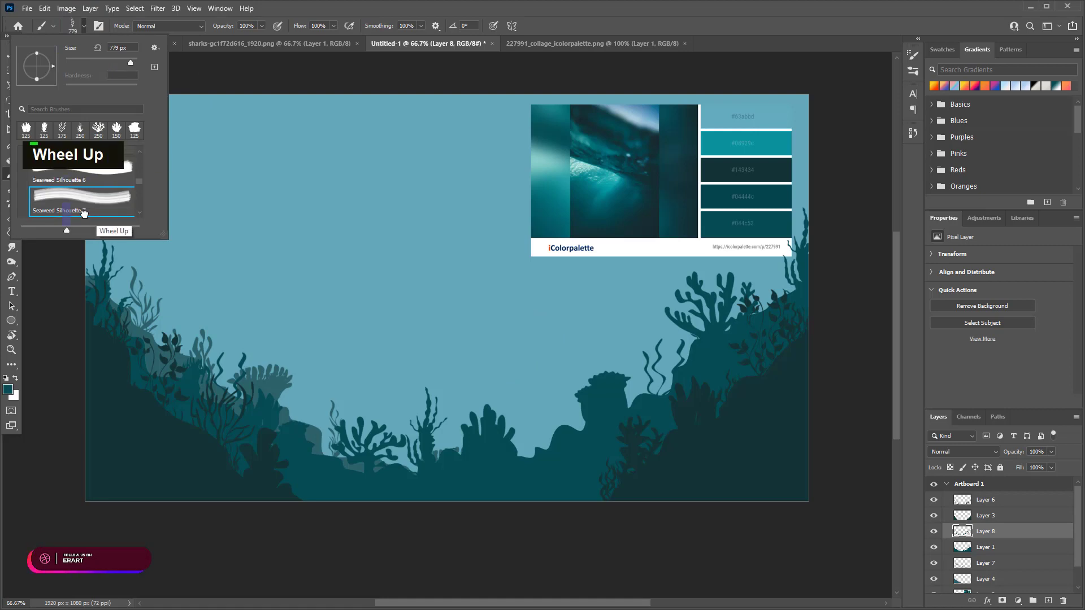
pyautogui.click(83, 26)
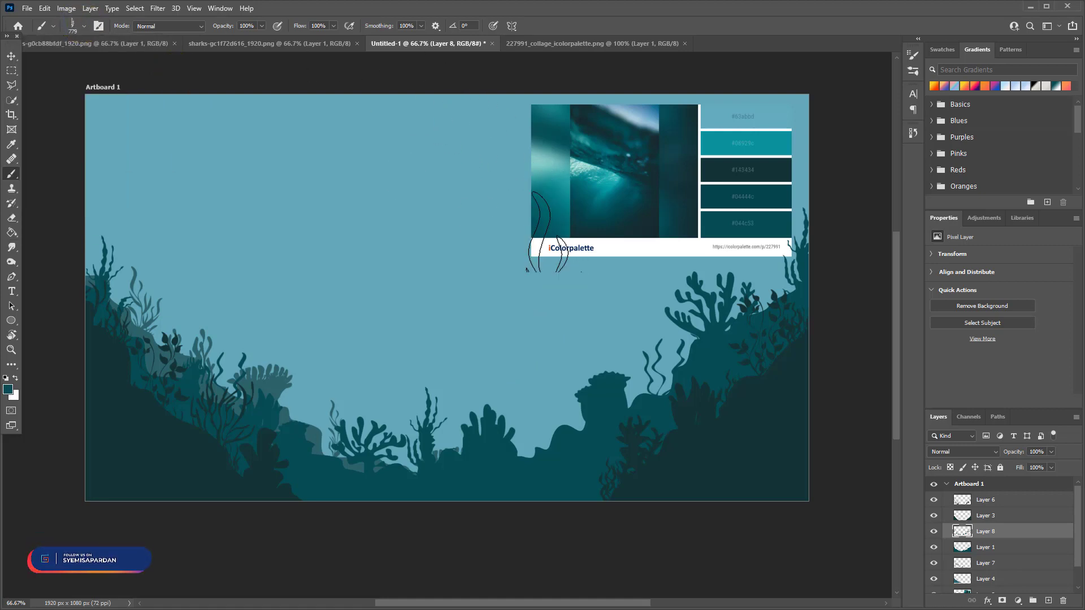
pyautogui.press('[')
pyautogui.press('[')
pyautogui.press('[')
pyautogui.press('[')
pyautogui.press('[')
pyautogui.press('[')
pyautogui.click(549, 409)
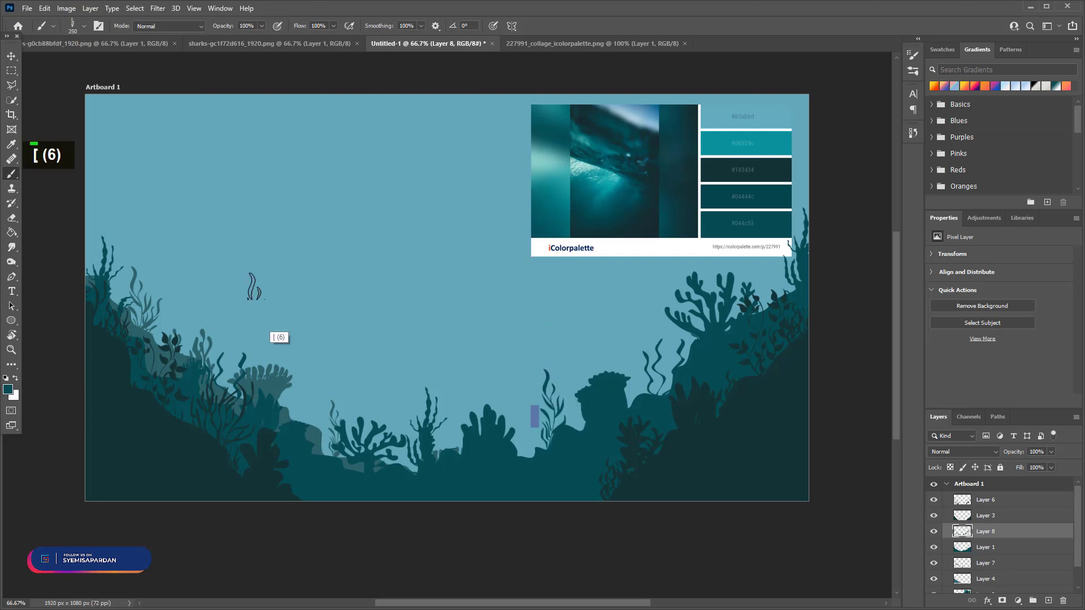
# - Hide Layer 2, which holds the colour palette reference
pyautogui.click(14, 58)
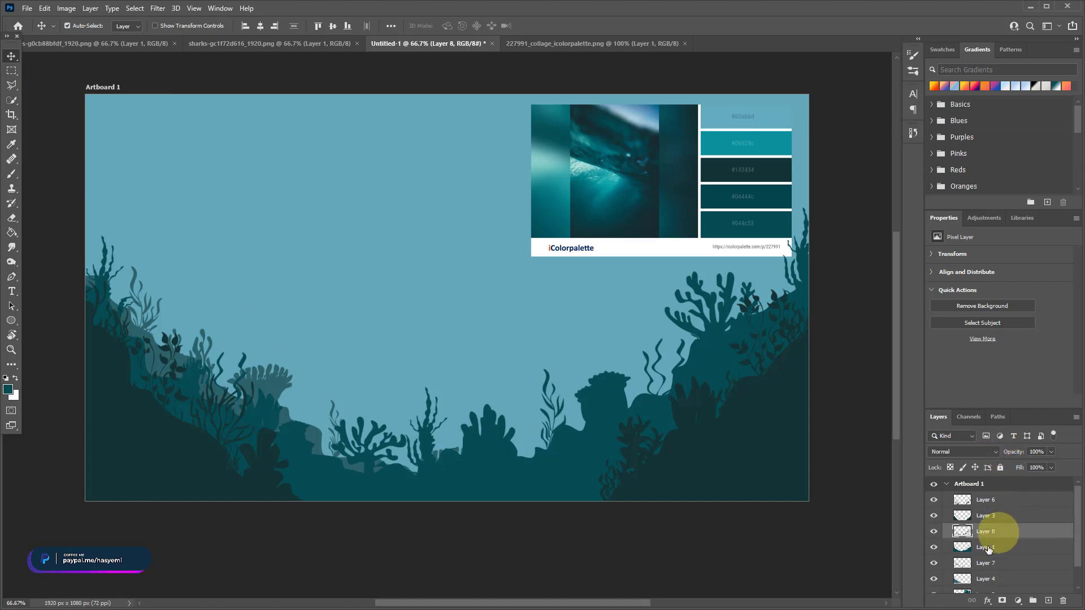
pyautogui.scroll(-1, 984, 557)
pyautogui.click(933, 585)
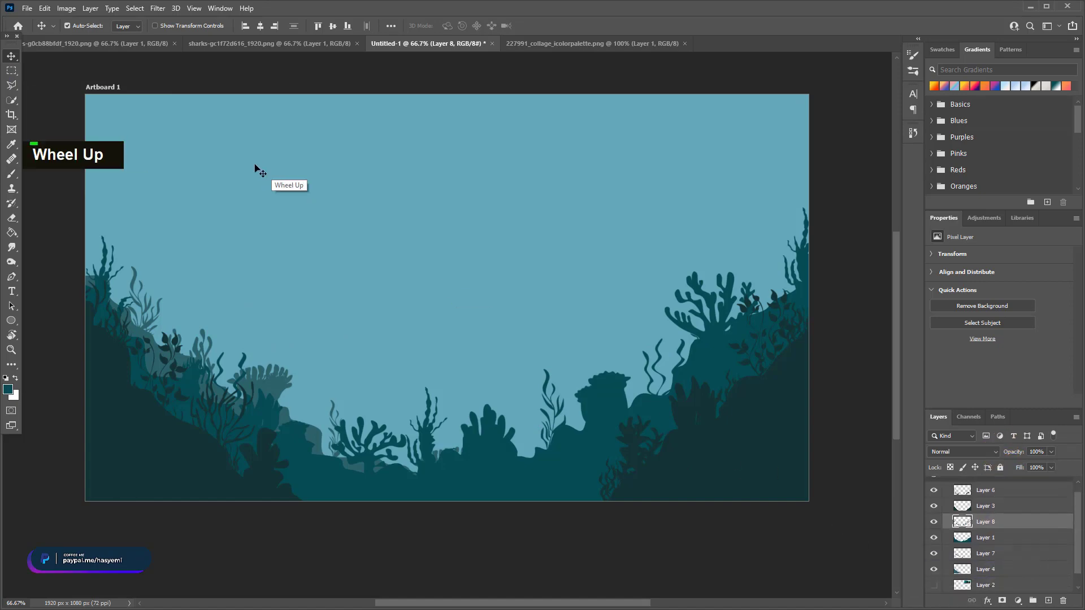
# - In the sharks image, outline the upper shark with the Polygonal Lasso and copy it onto its own layer
pyautogui.click(268, 46)
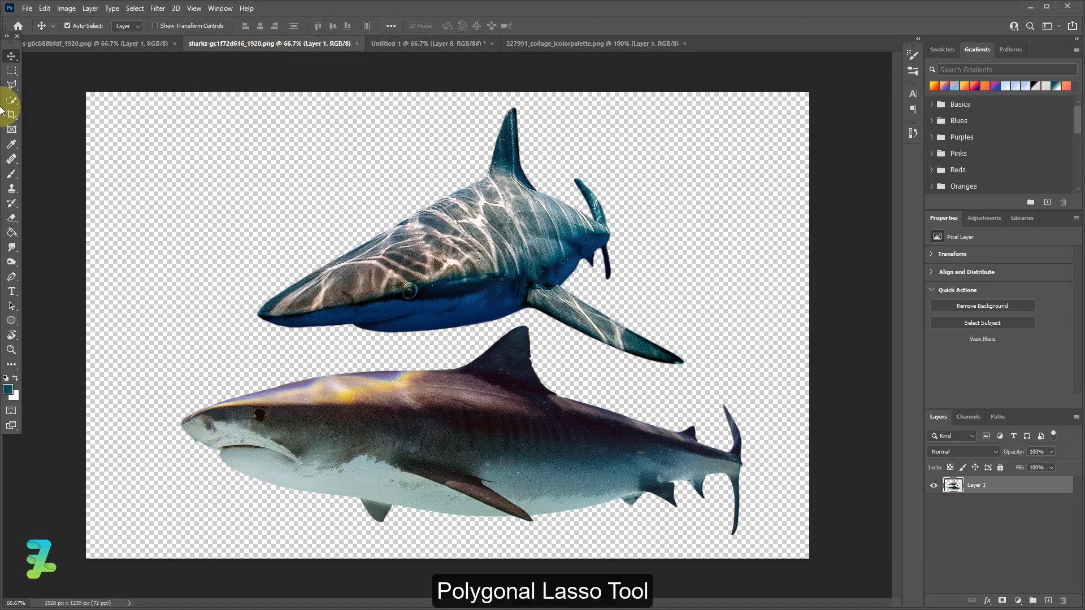
pyautogui.click(13, 86)
pyautogui.click(207, 331)
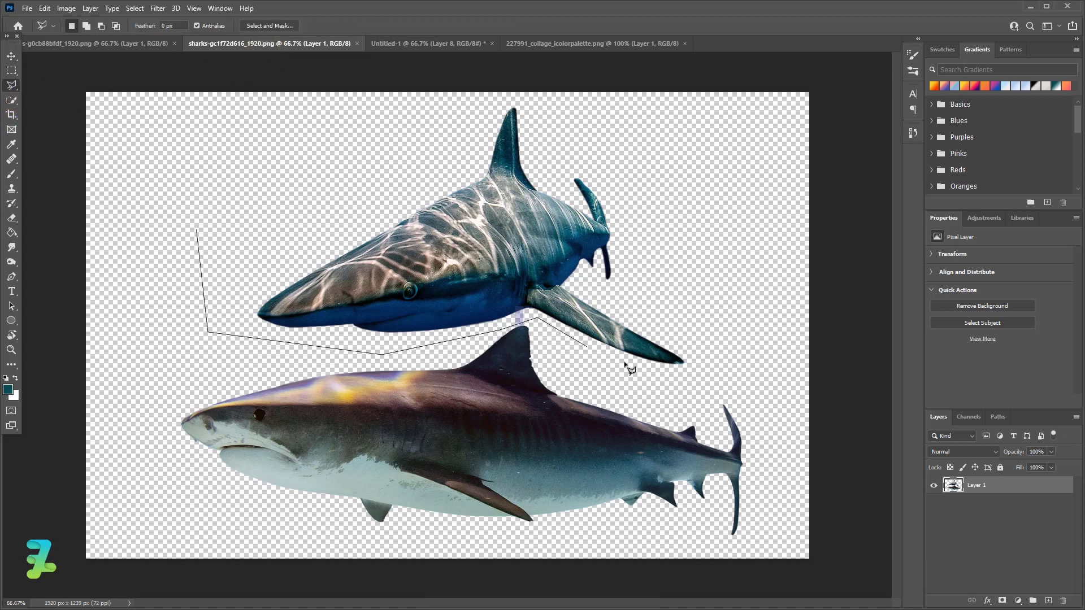
pyautogui.click(701, 356)
pyautogui.doubleClick(687, 315)
pyautogui.click(630, 301)
pyautogui.click(635, 249)
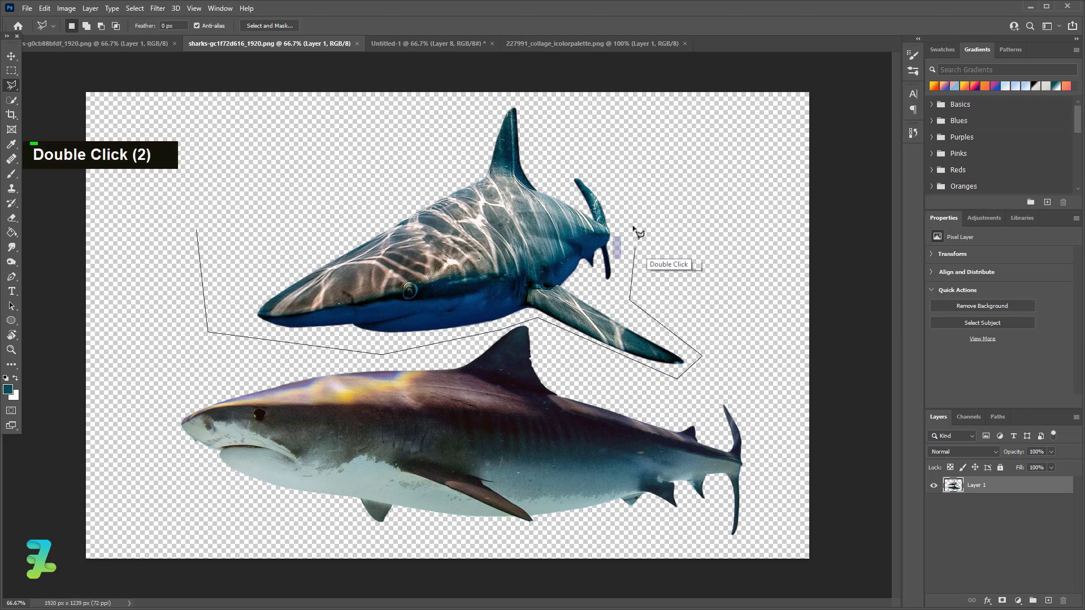
pyautogui.click(600, 162)
pyautogui.click(523, 99)
pyautogui.doubleClick(210, 226)
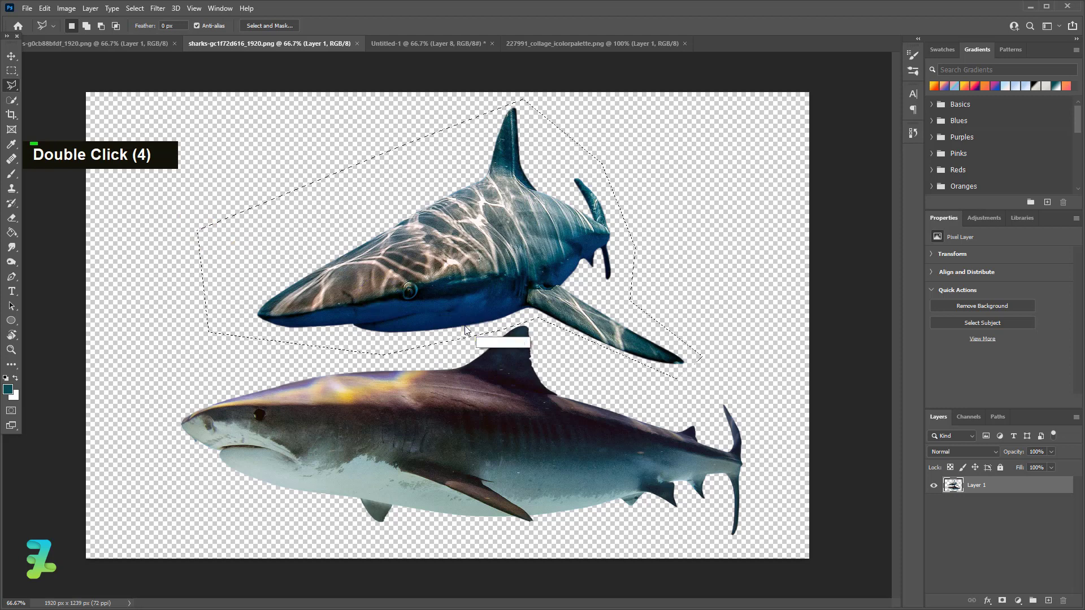
pyautogui.hotkey('ctrl', 'j')
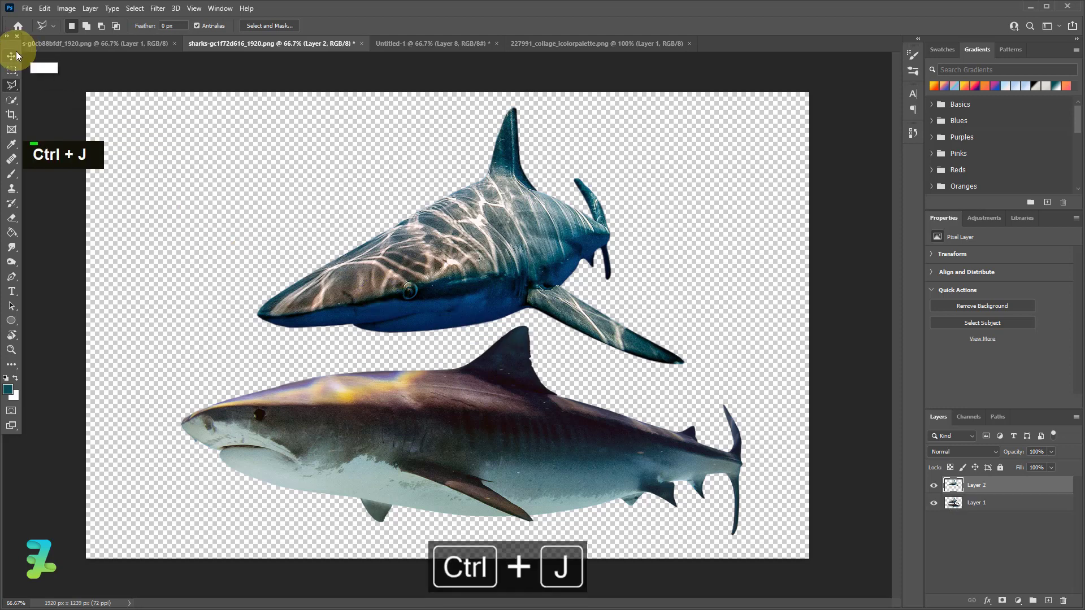
# - Float the sharks image in its own window and bring the cut-out upper shark into the underwater composition
pyautogui.click(17, 54)
pyautogui.rightClick(222, 45)
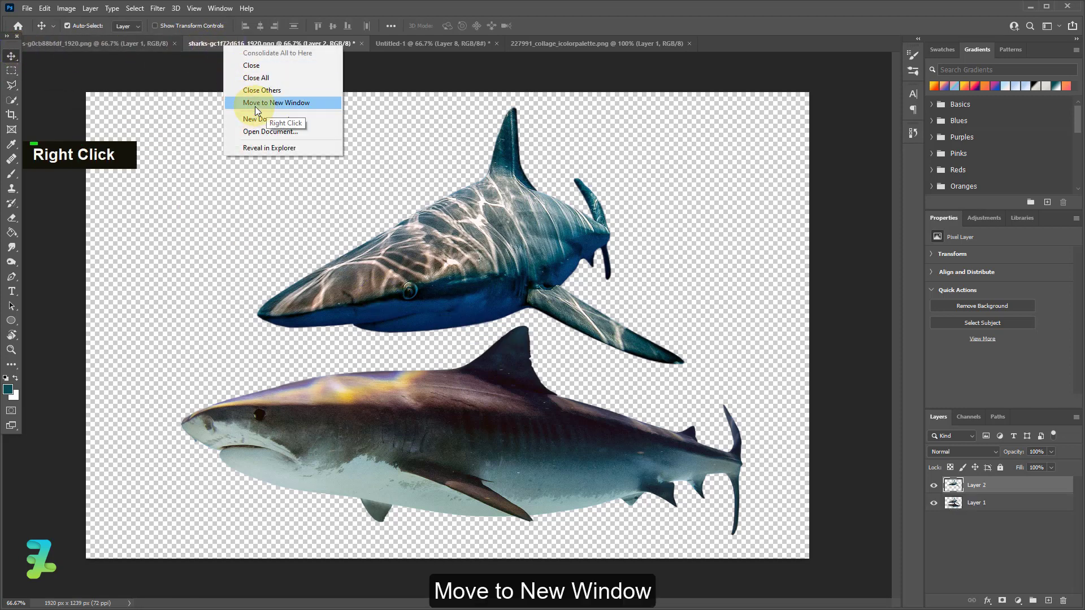
pyautogui.click(256, 103)
pyautogui.moveTo(268, 40); pyautogui.dragTo(554, 363)
pyautogui.click(11, 56)
pyautogui.moveTo(572, 445); pyautogui.dragTo(472, 240)
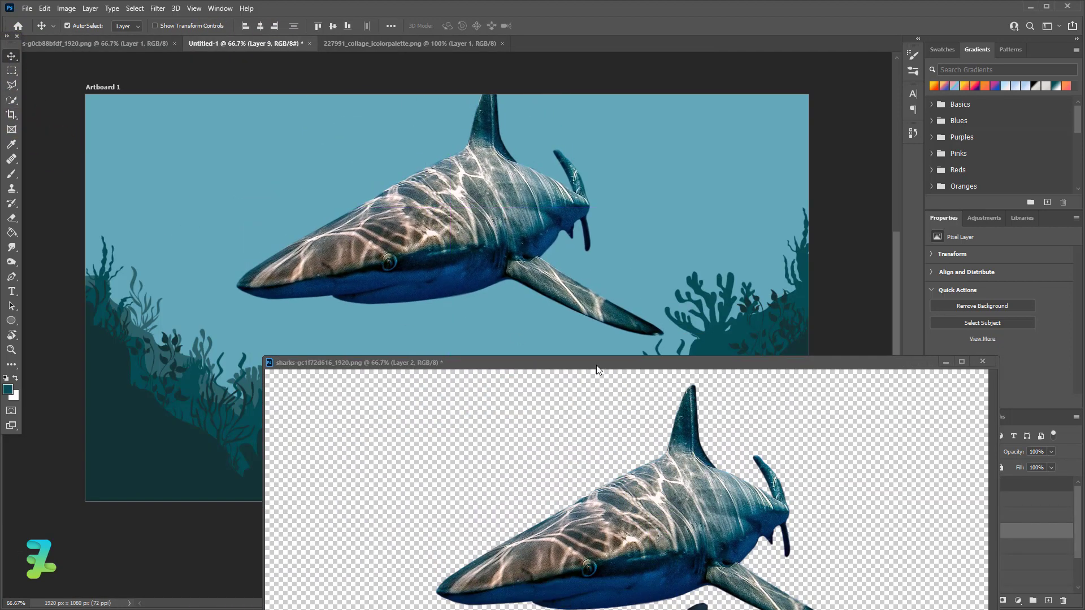
# - Dock the sharks image again and move the shark's layer to the top of the composition's layer stack
pyautogui.moveTo(594, 365); pyautogui.dragTo(527, 48)
pyautogui.click(236, 45)
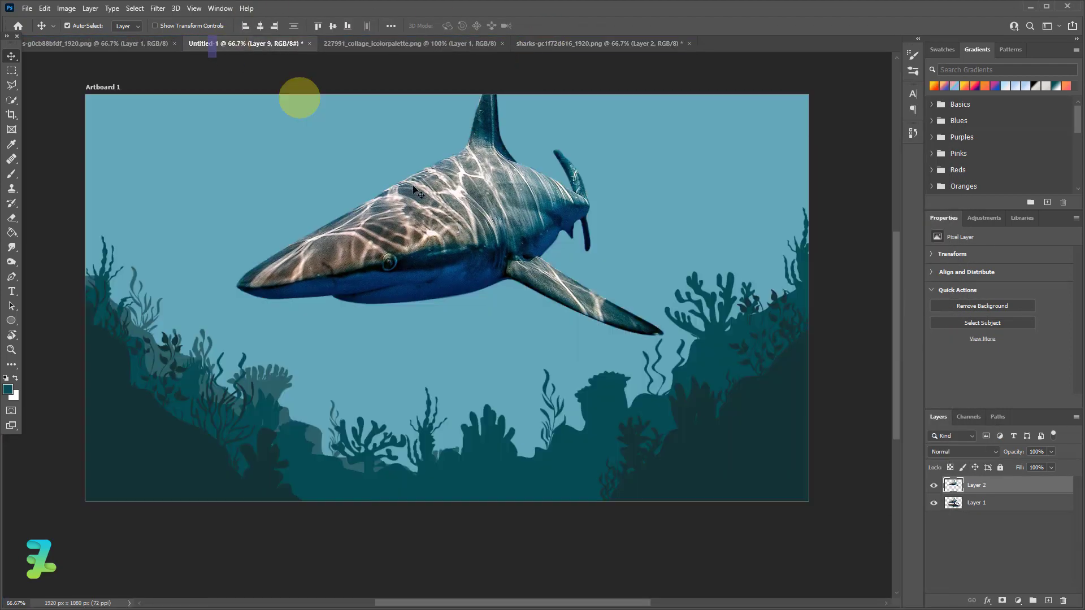
pyautogui.moveTo(964, 531); pyautogui.dragTo(961, 497)
# - Scale the shark down to about two thirds and position it in the open water above the central seabed
pyautogui.hotkey('ctrl', 't')
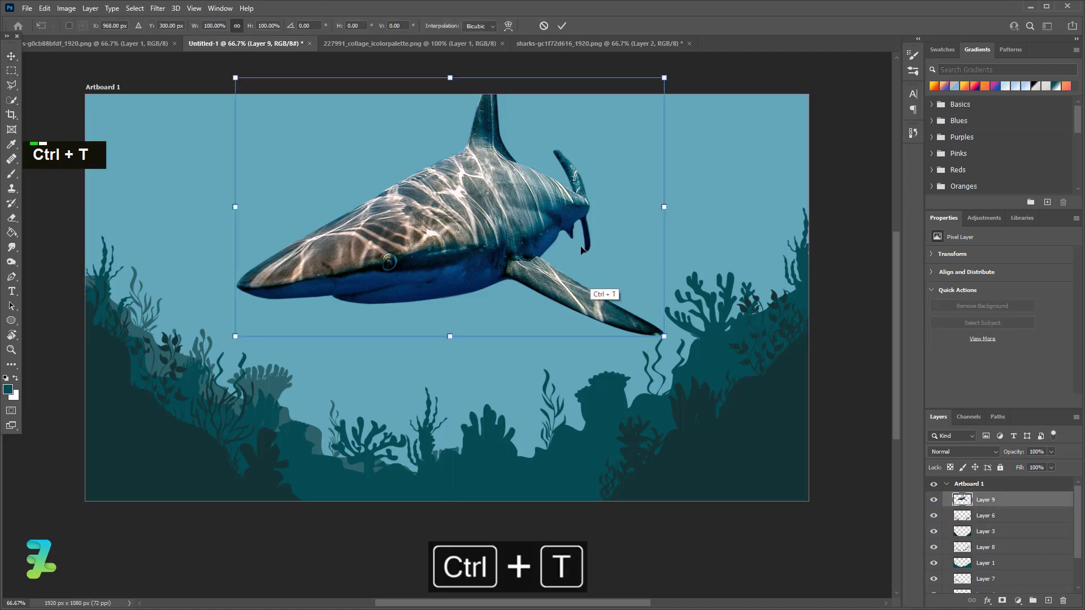
pyautogui.moveTo(665, 76); pyautogui.dragTo(525, 126)
pyautogui.moveTo(460, 217); pyautogui.dragTo(478, 290)
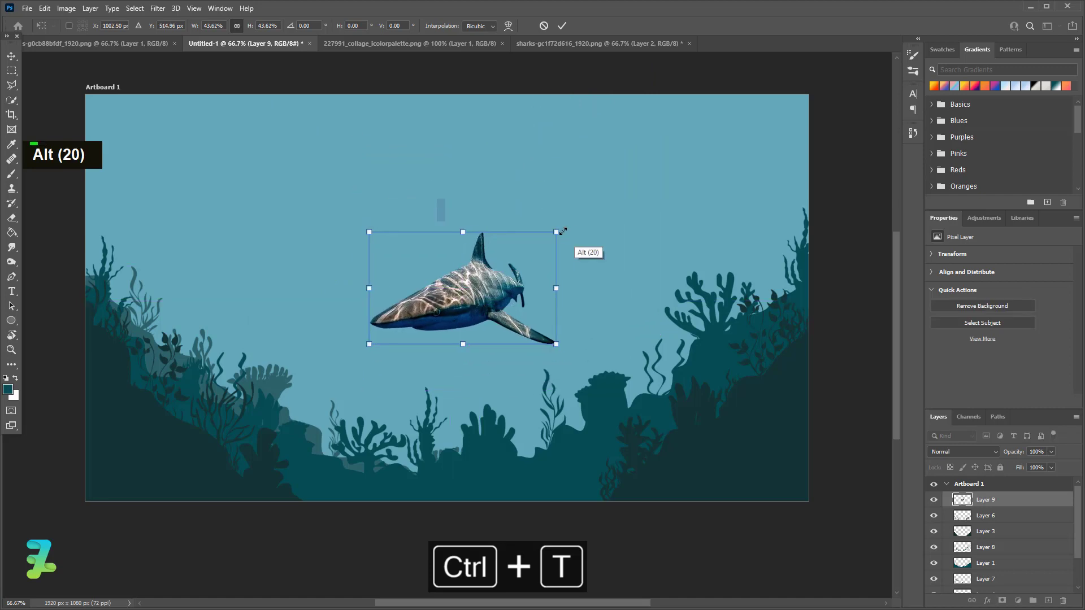
pyautogui.moveTo(557, 230); pyautogui.dragTo(610, 199)
pyautogui.moveTo(502, 264); pyautogui.dragTo(444, 225)
pyautogui.click(8, 61)
# - Show the colour palette reference on Layer 2 again and set the foreground colour to its #08929c swatch
pyautogui.scroll(-6, 1020, 503)
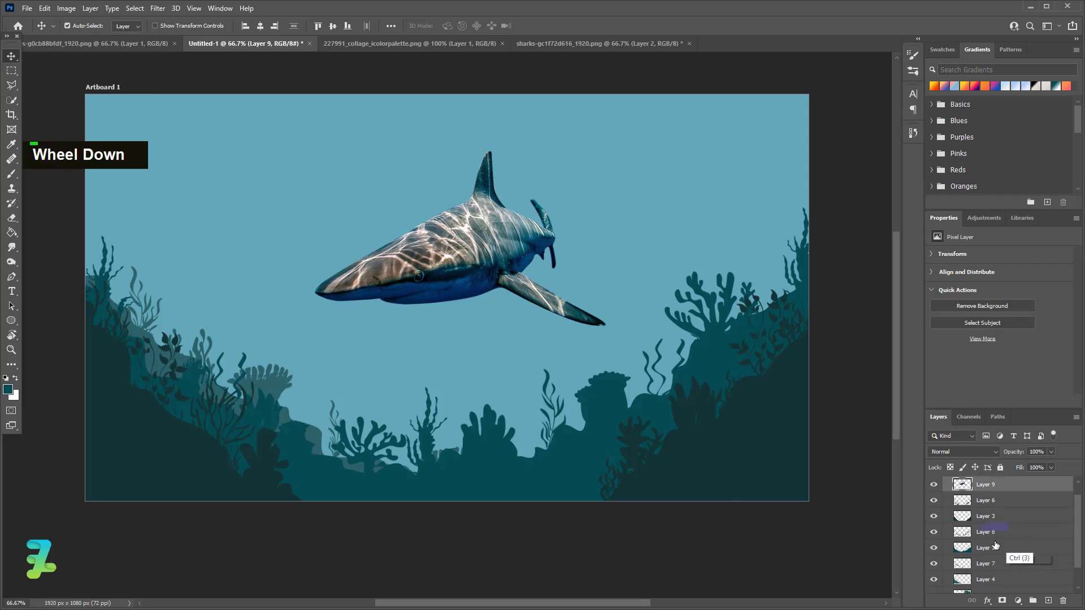
pyautogui.click(934, 569)
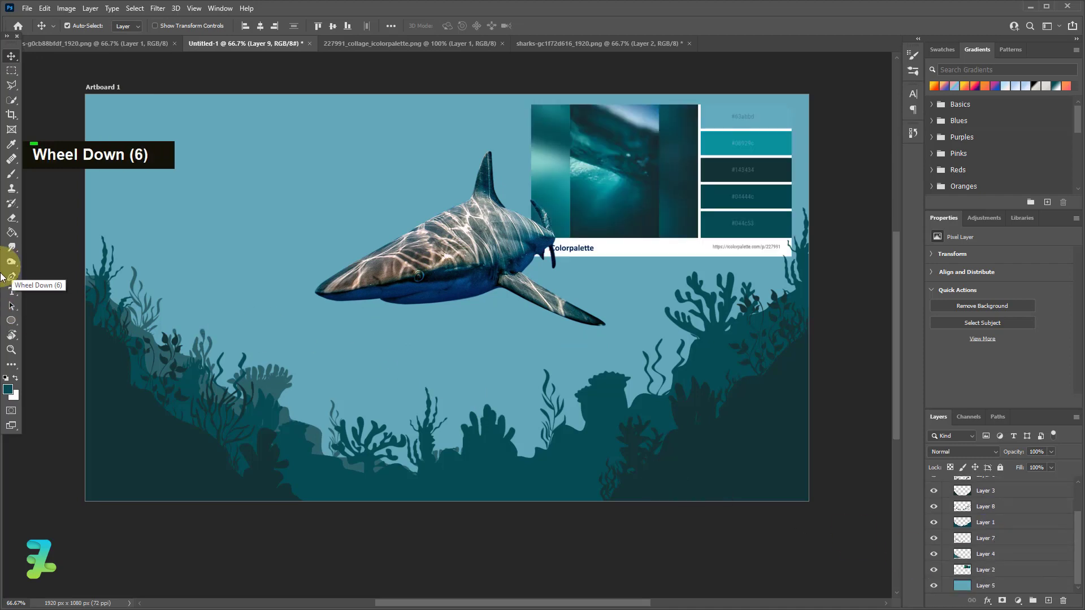
pyautogui.click(8, 389)
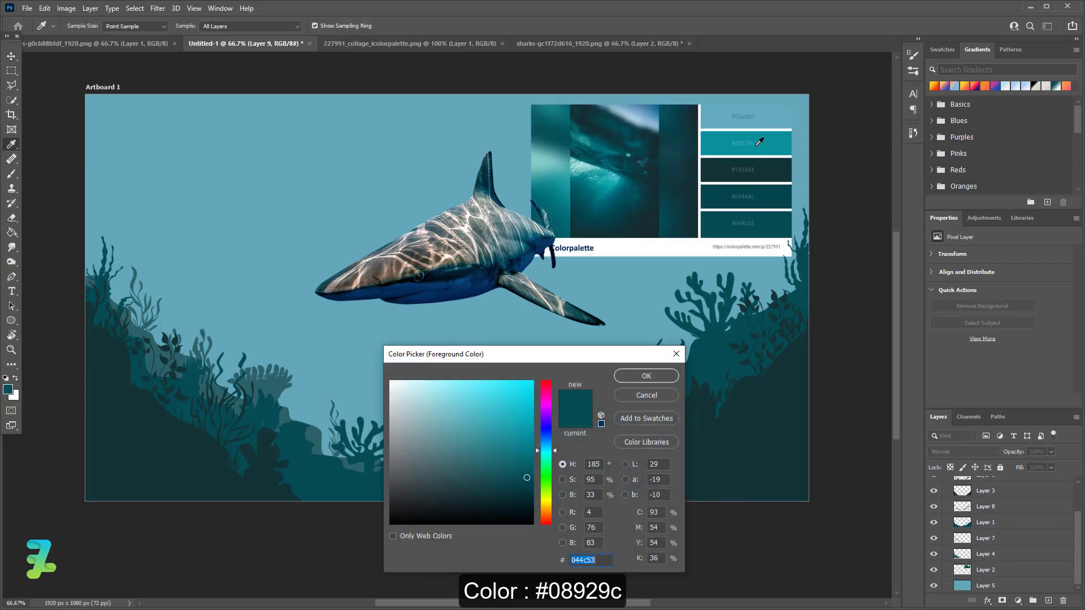
pyautogui.click(632, 374)
pyautogui.press('v')
pyautogui.scroll(3, 1016, 510)
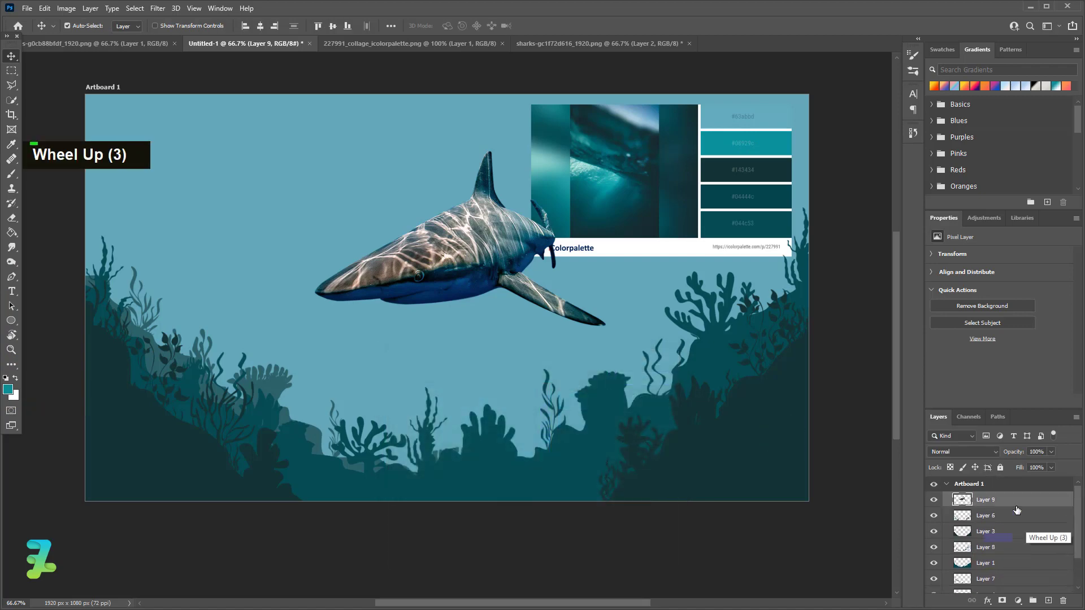
# - Add a Color Overlay to the shark's layer using the foreground colour #08929c at 100% opacity
pyautogui.doubleClick(1029, 499)
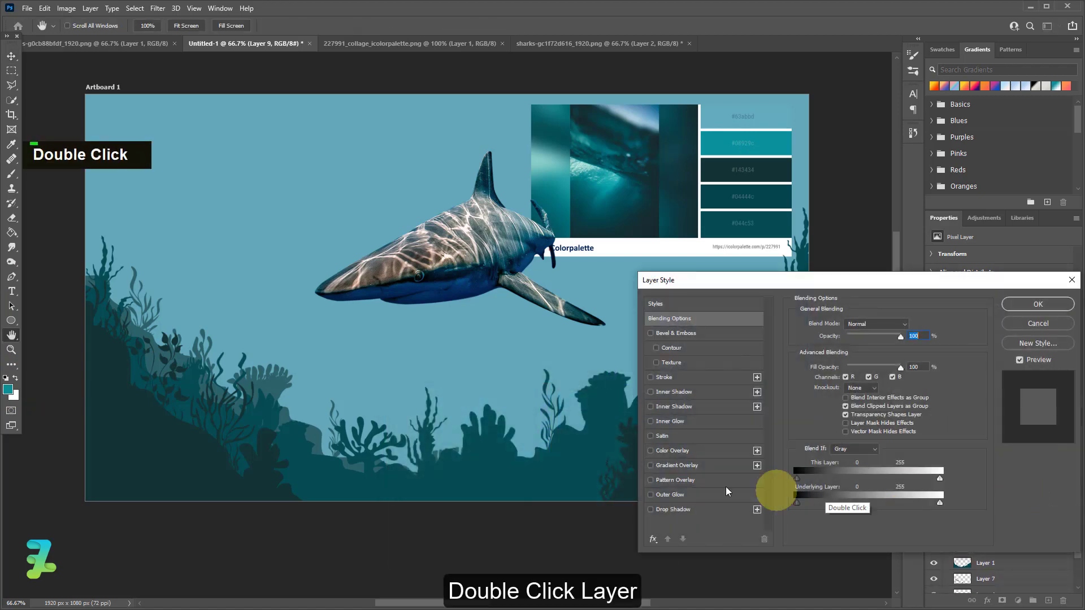
pyautogui.doubleClick(665, 451)
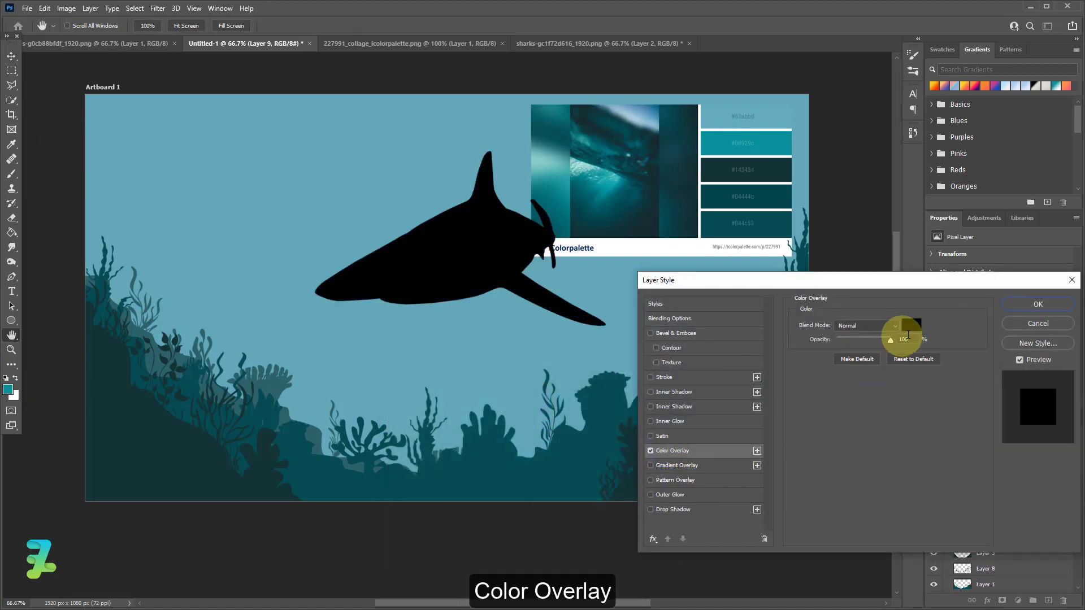
pyautogui.click(910, 325)
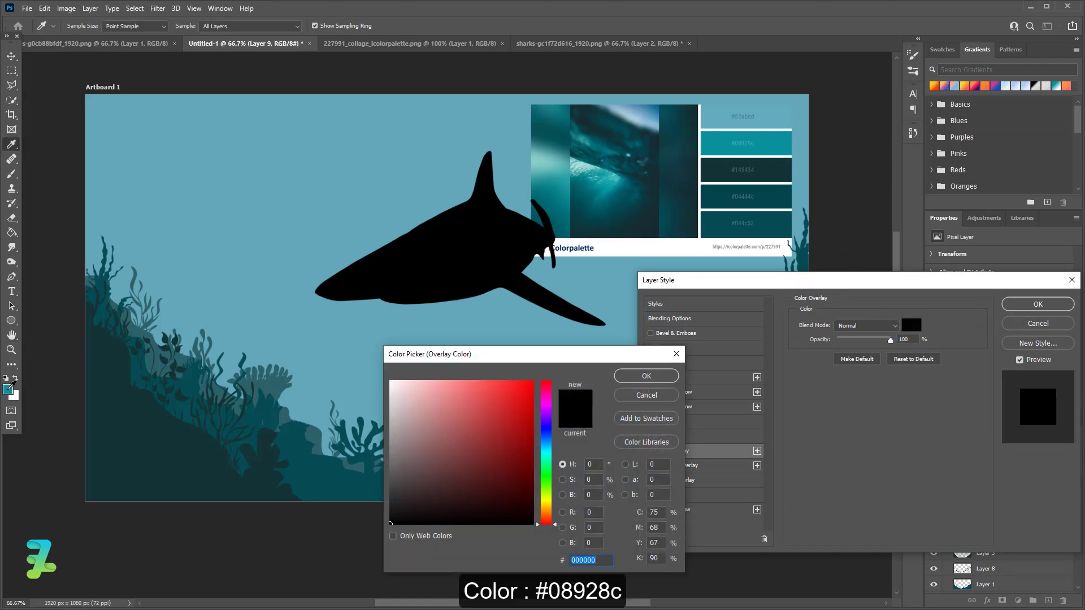
pyautogui.click(12, 387)
pyautogui.click(646, 376)
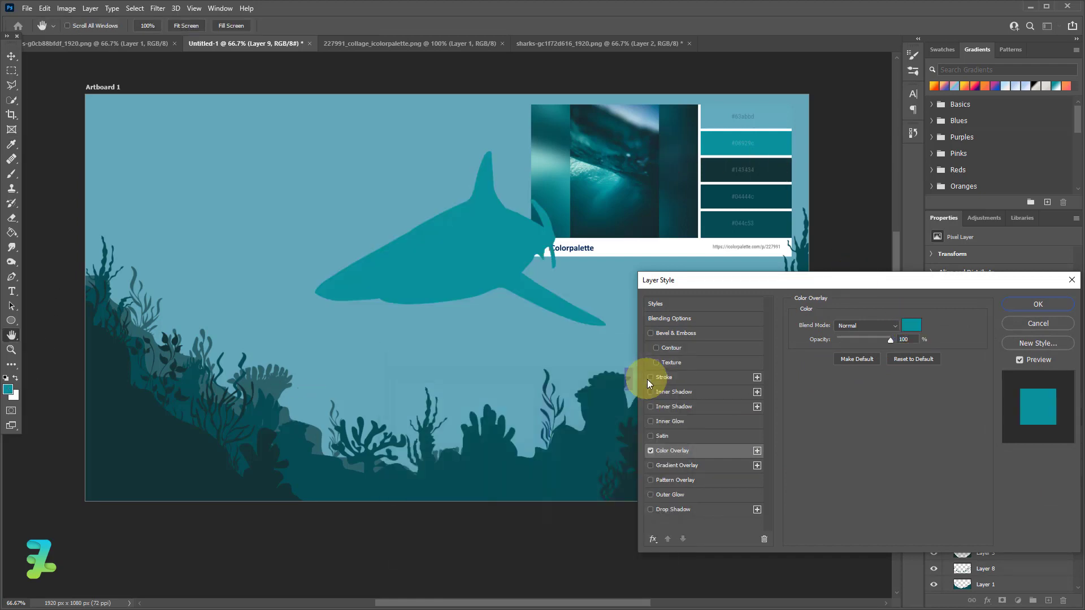
pyautogui.click(1038, 304)
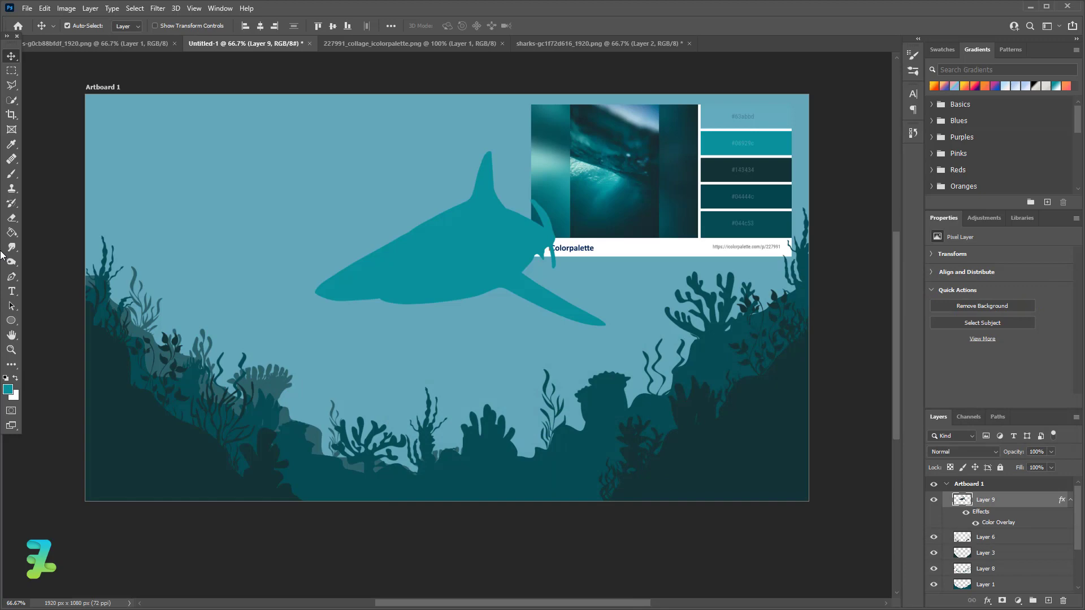
# - Float the fishes image in its own window and bring its school of yellow fish into the underwater composition
pyautogui.click(56, 44)
pyautogui.rightClick(57, 43)
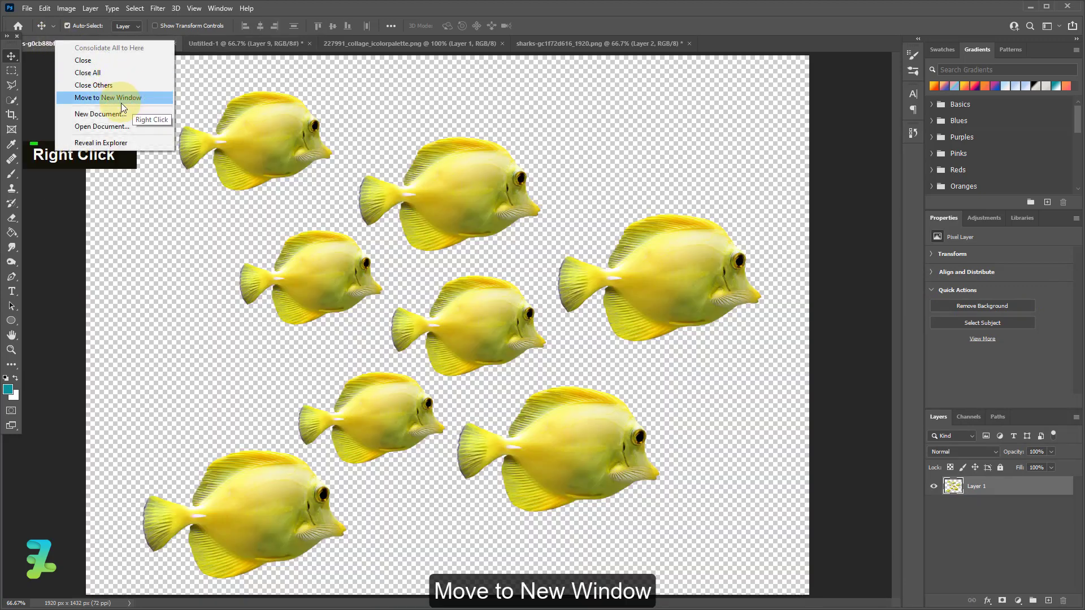
pyautogui.click(107, 97)
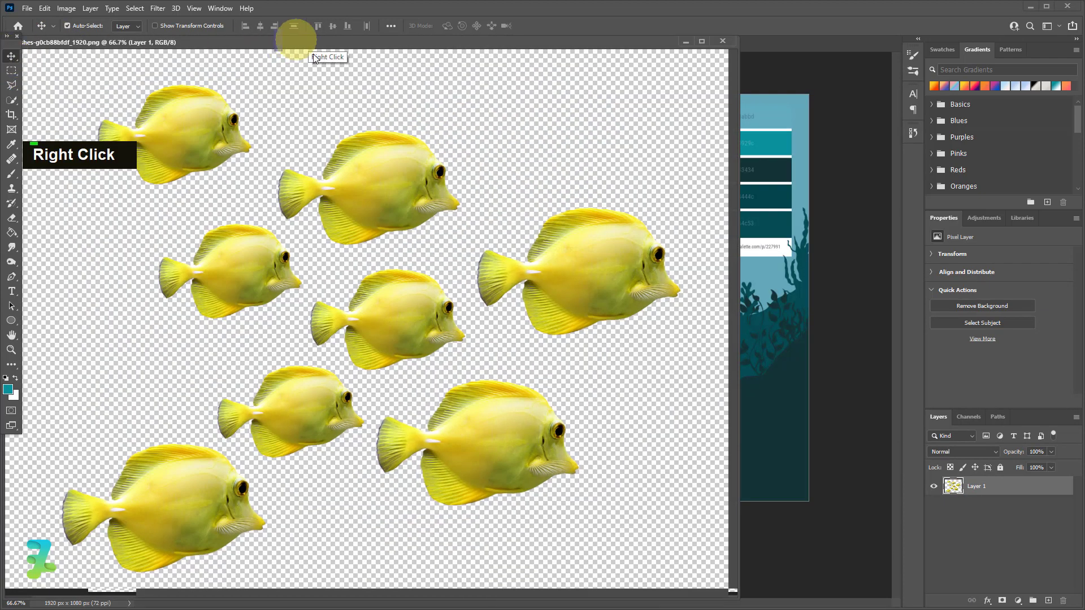
pyautogui.moveTo(291, 42); pyautogui.dragTo(593, 370)
pyautogui.moveTo(545, 469); pyautogui.dragTo(267, 215)
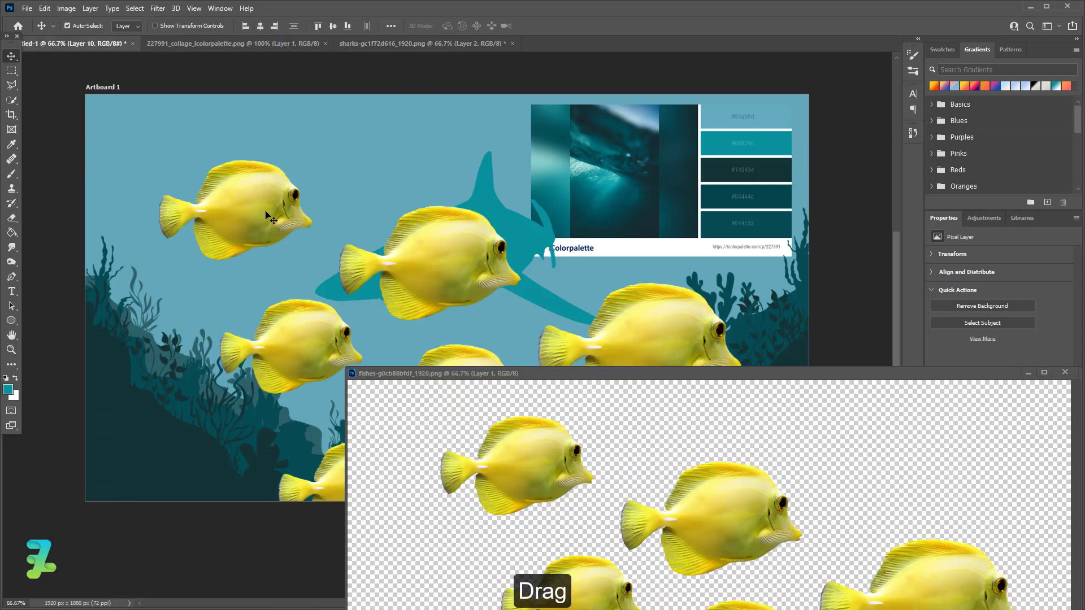
# - Dock the floating fishes image as a tab again and duplicate the fish layer in the underwater composition
pyautogui.moveTo(674, 370); pyautogui.dragTo(575, 36)
pyautogui.click(45, 43)
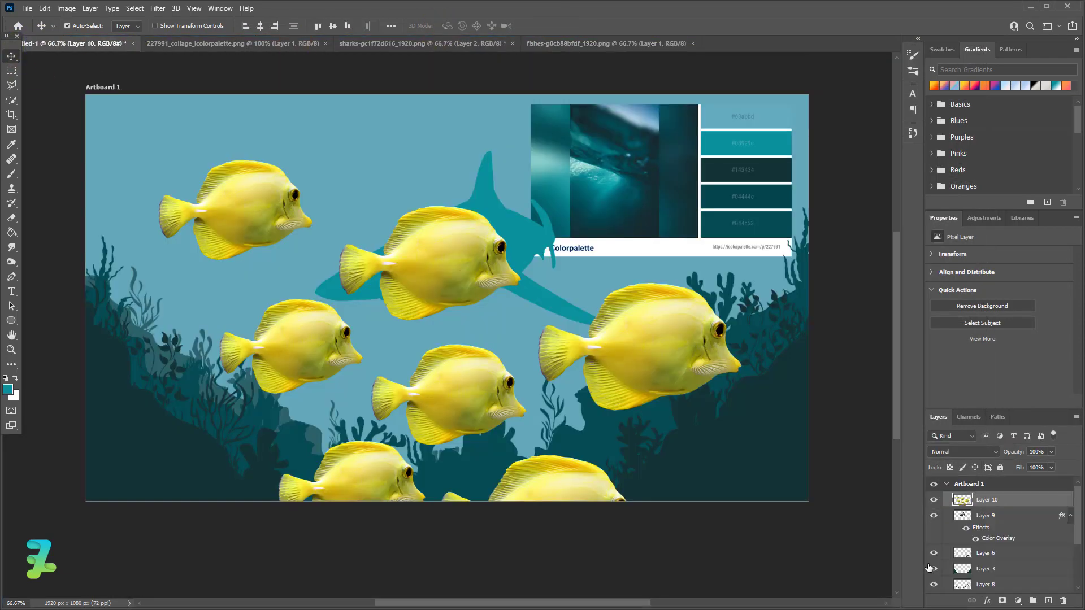
pyautogui.hotkey('ctrl', 'j')
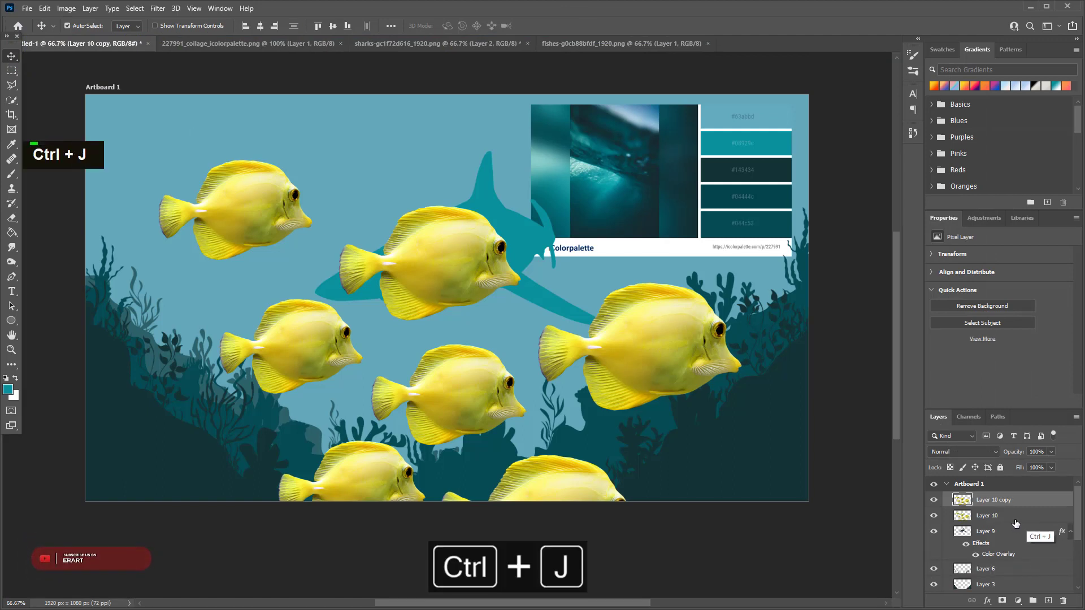
# - Add a teal Color Overlay at 100% opacity to both Layer 10 and Layer 10 copy, and hide Layer 10
pyautogui.doubleClick(1015, 519)
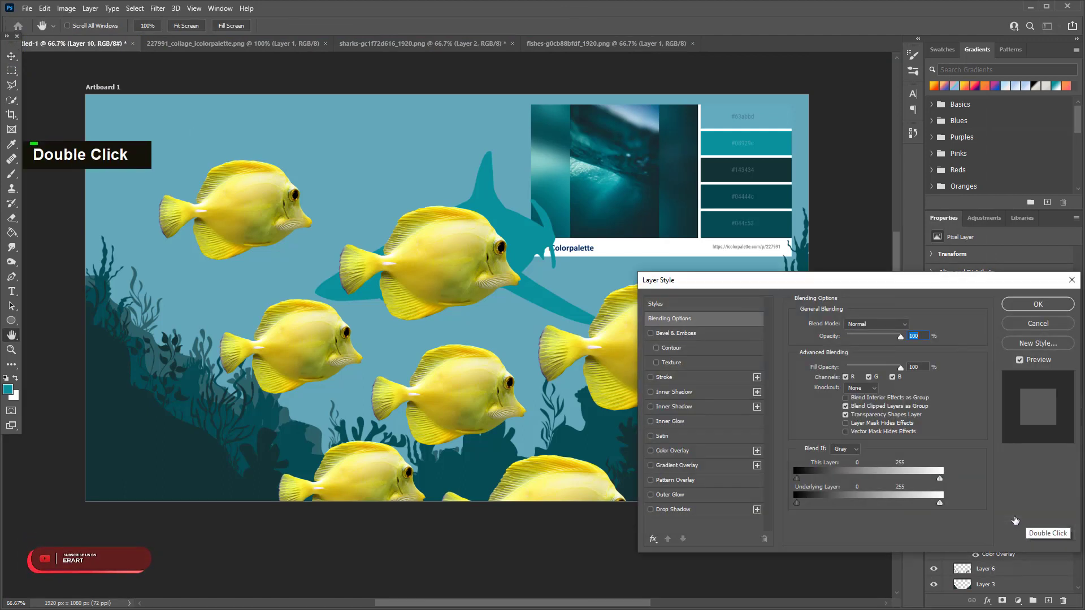
pyautogui.click(650, 451)
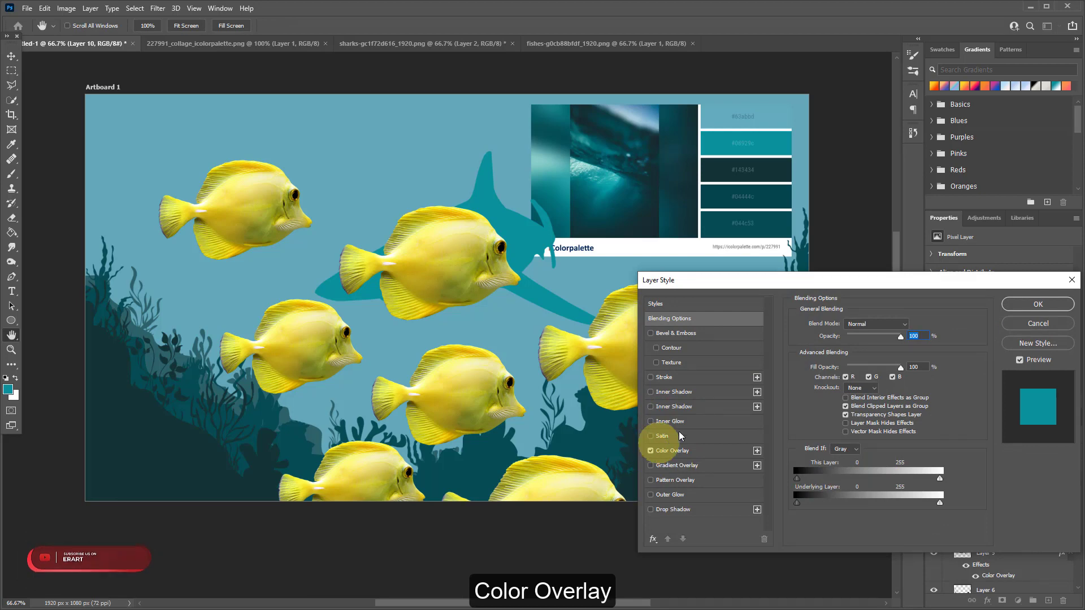
pyautogui.click(1037, 304)
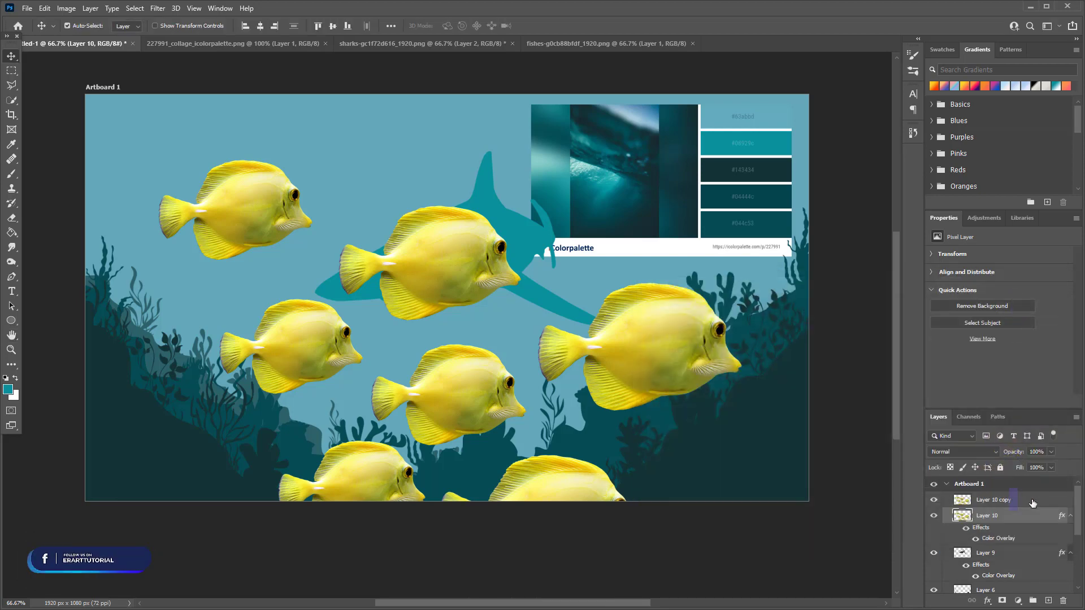
pyautogui.doubleClick(1032, 502)
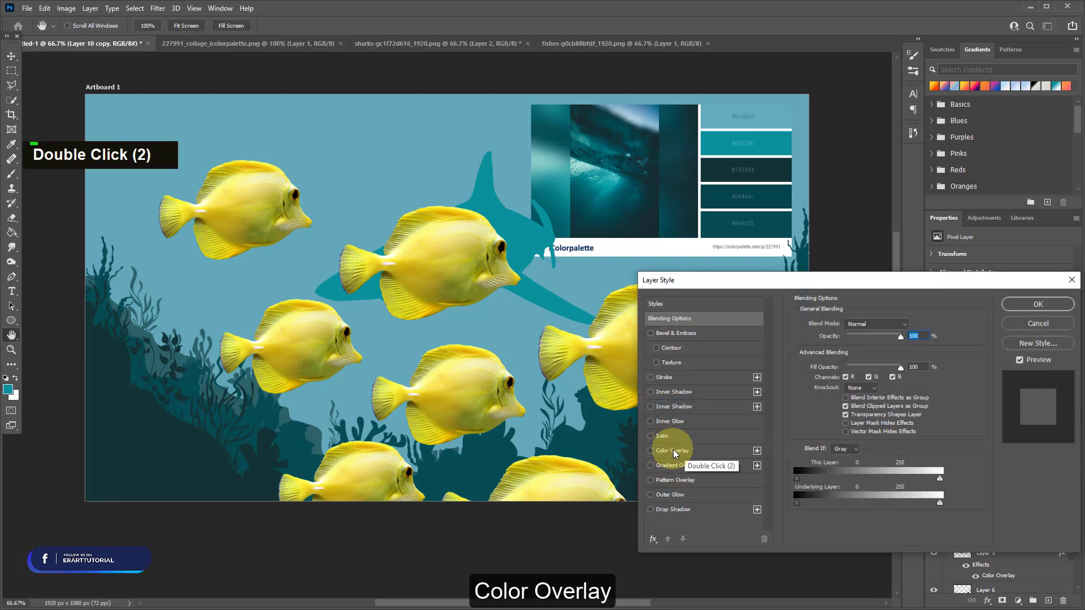
pyautogui.click(673, 451)
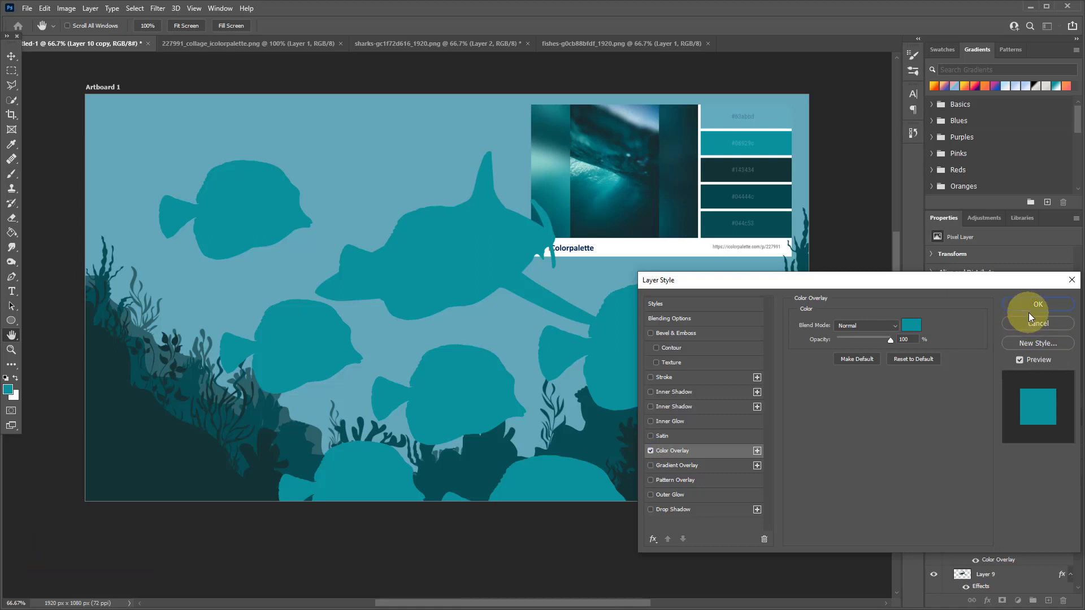
pyautogui.click(1029, 313)
pyautogui.click(934, 536)
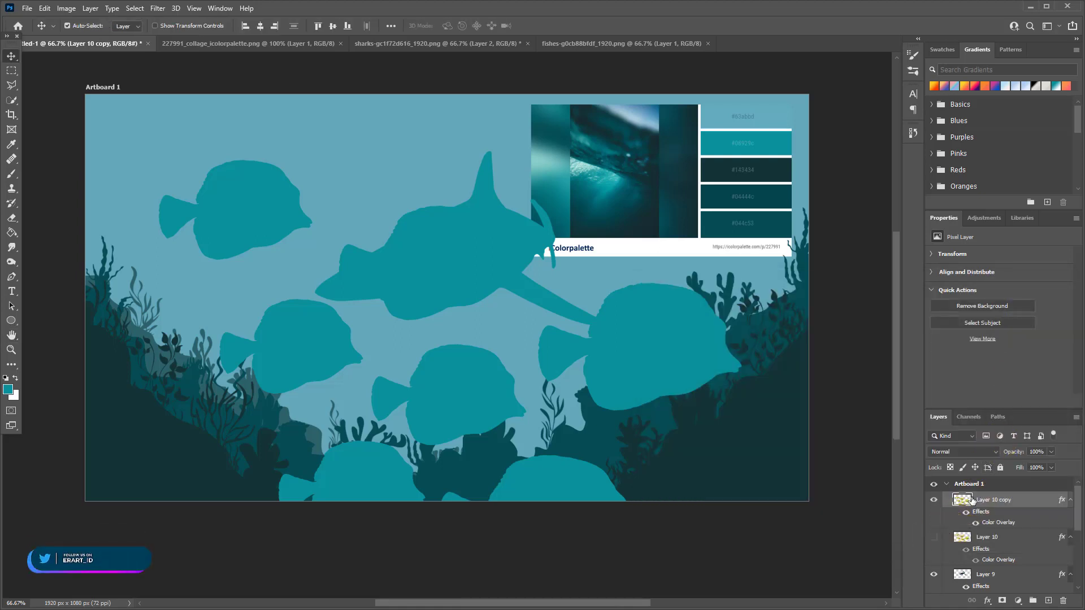
# - Scale the duplicated school of fish down to 12.70% and position it in the water below the shark's head
pyautogui.hotkey('ctrl', 't')
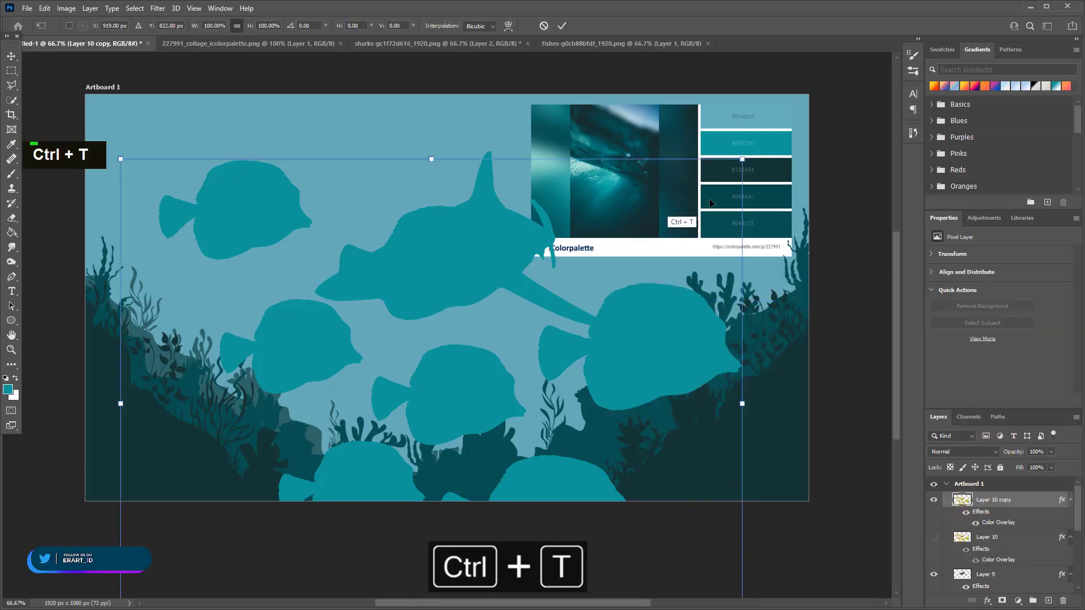
pyautogui.moveTo(742, 159); pyautogui.dragTo(465, 377)
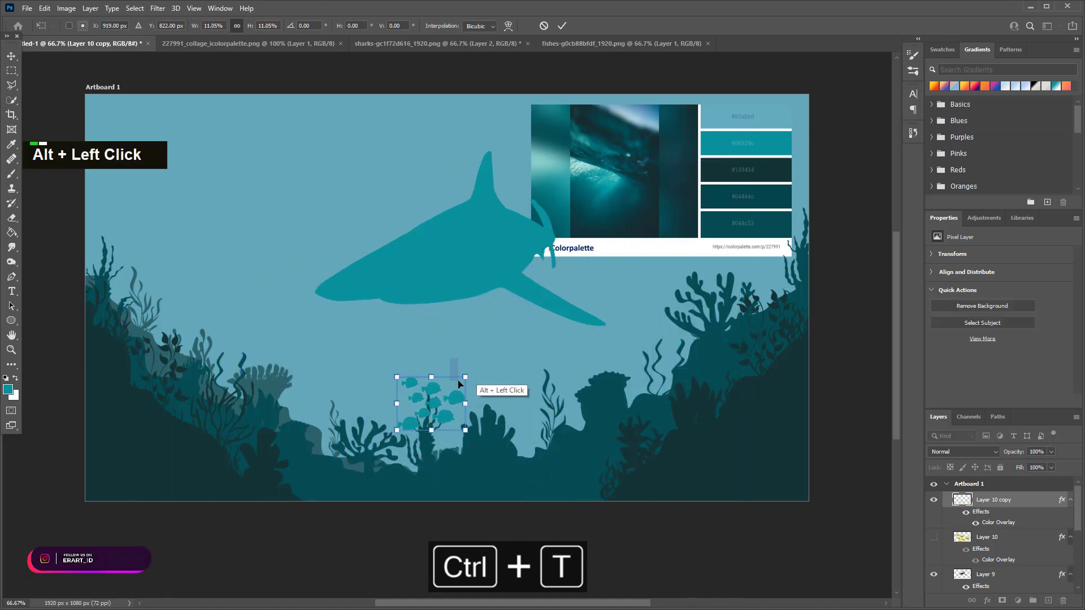
pyautogui.moveTo(441, 411); pyautogui.dragTo(400, 321)
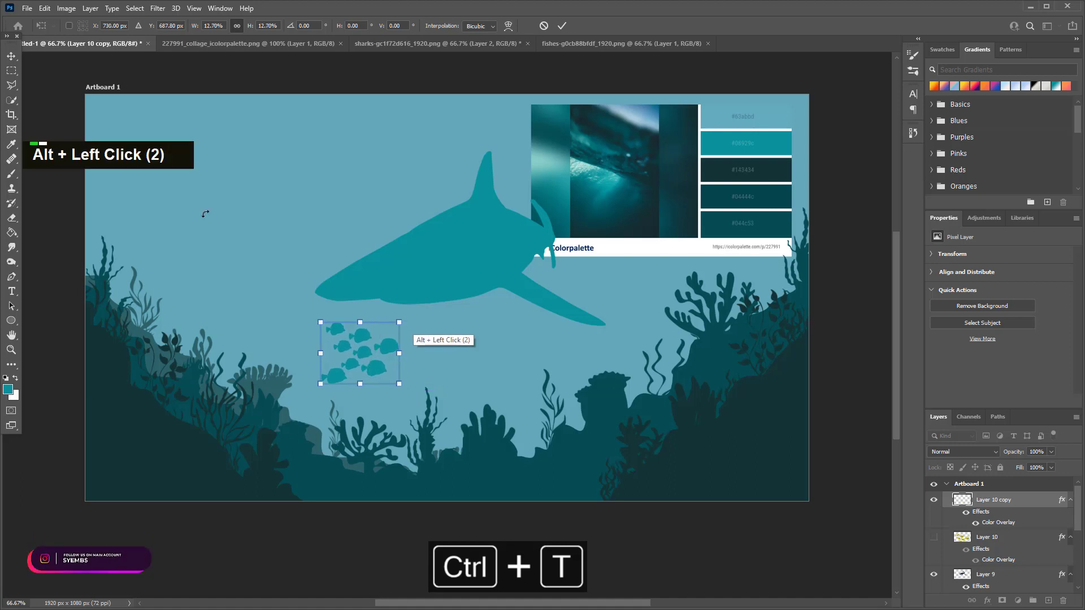
pyautogui.click(11, 56)
# - Select the lowest left fish of the school with the Polygonal Lasso and move it to the open water left of the shark
pyautogui.click(12, 84)
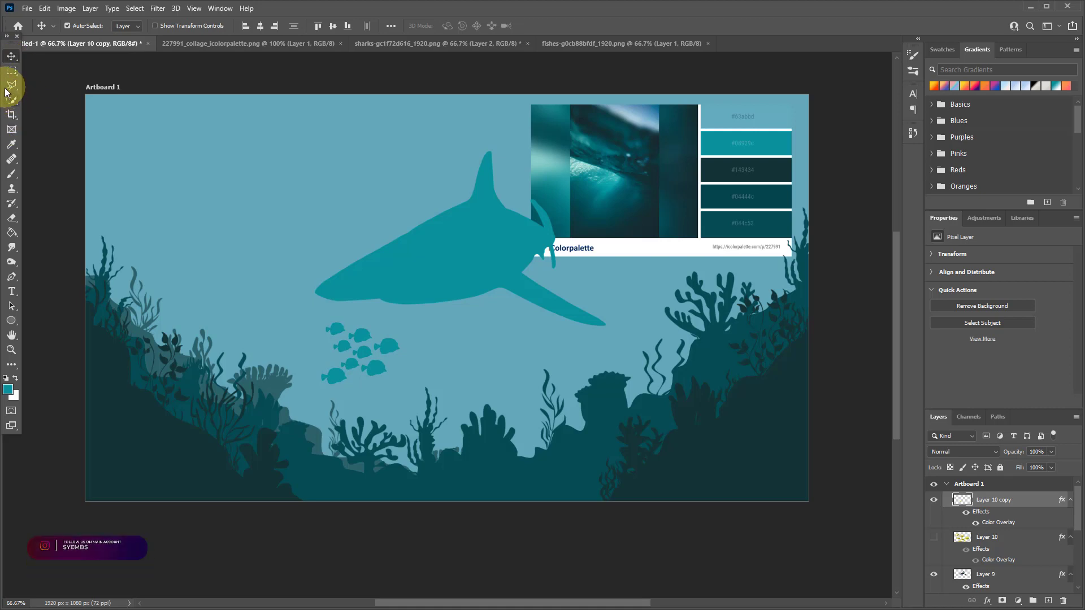
pyautogui.hotkey('ctrl', '=')
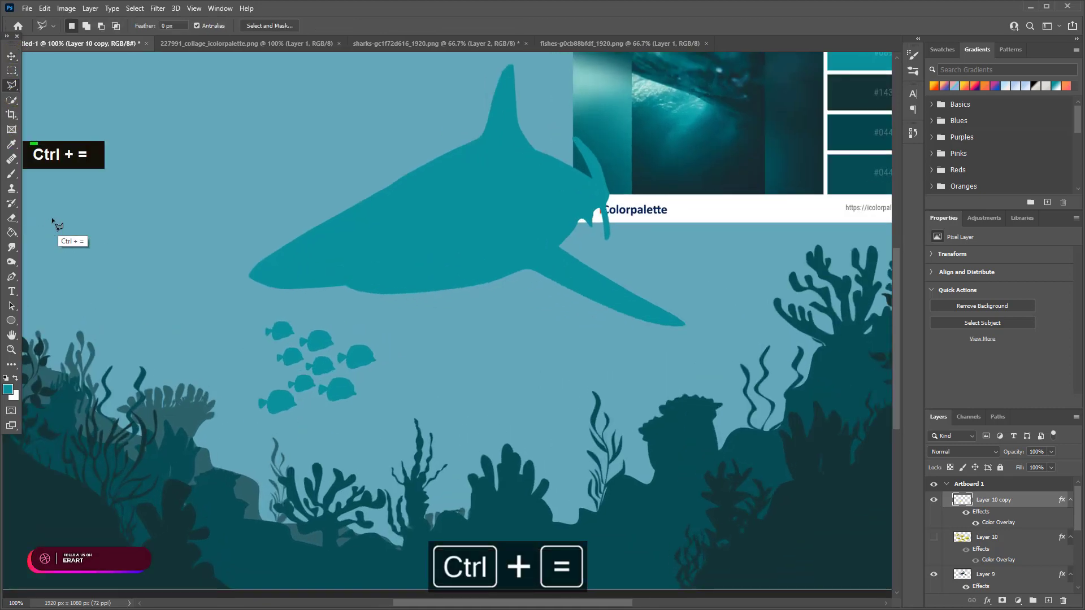
pyautogui.click(252, 428)
pyautogui.click(295, 421)
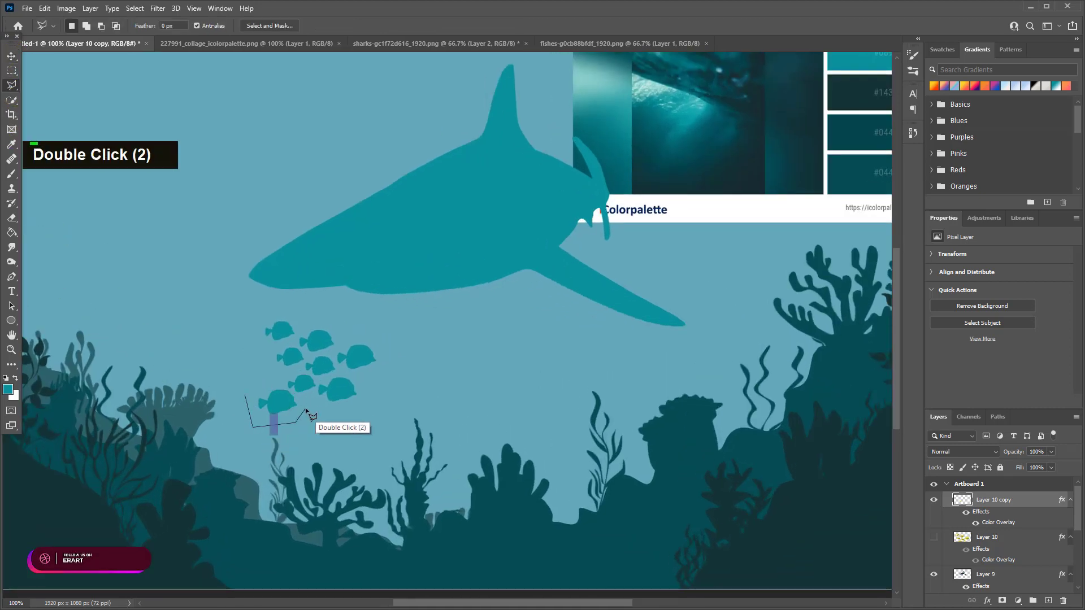
pyautogui.click(305, 403)
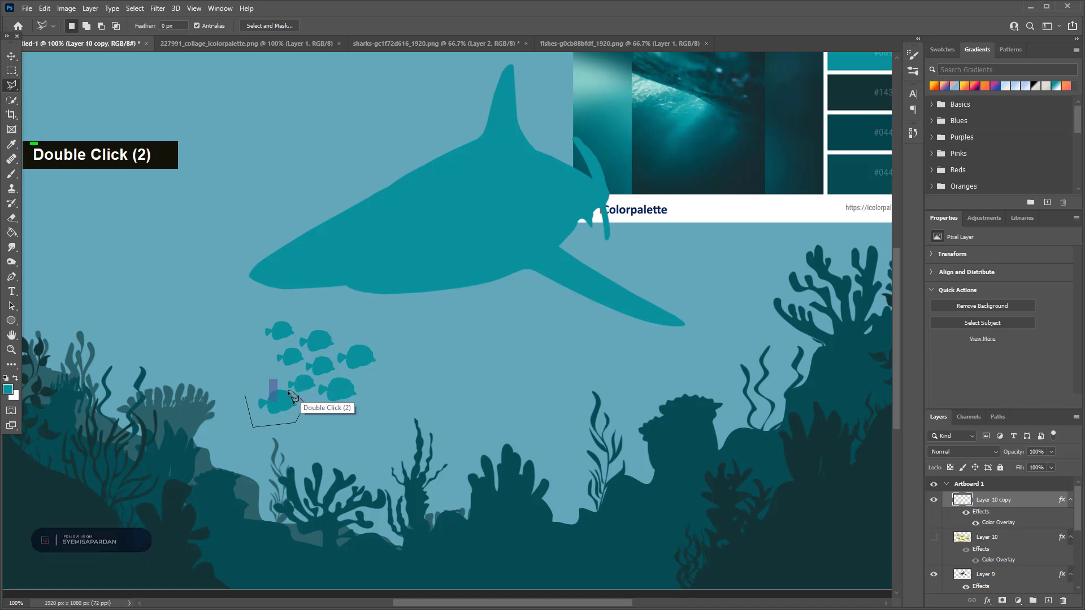
pyautogui.click(281, 387)
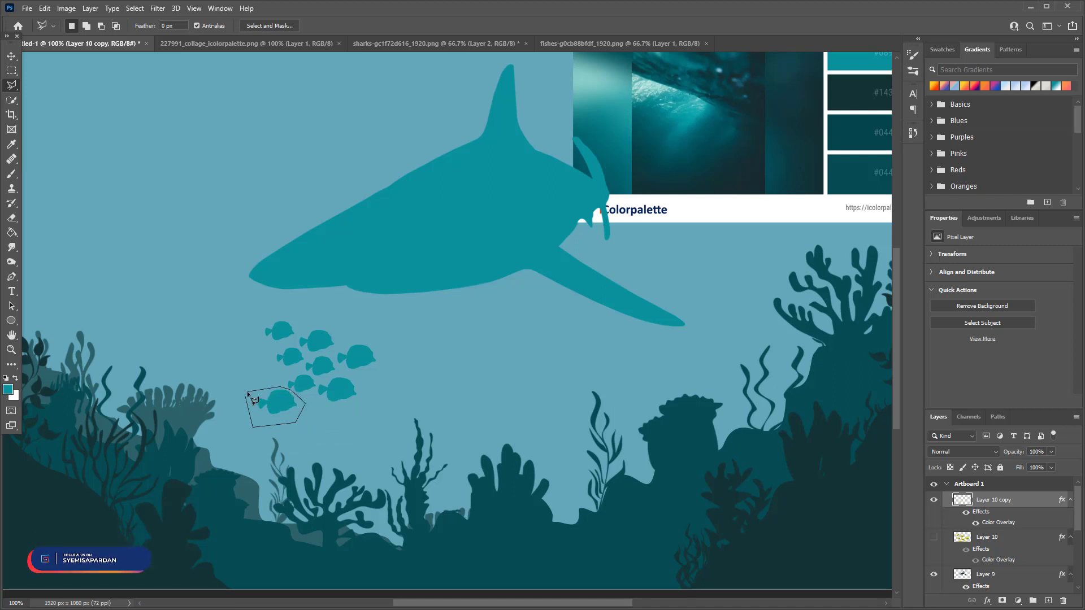
pyautogui.click(12, 55)
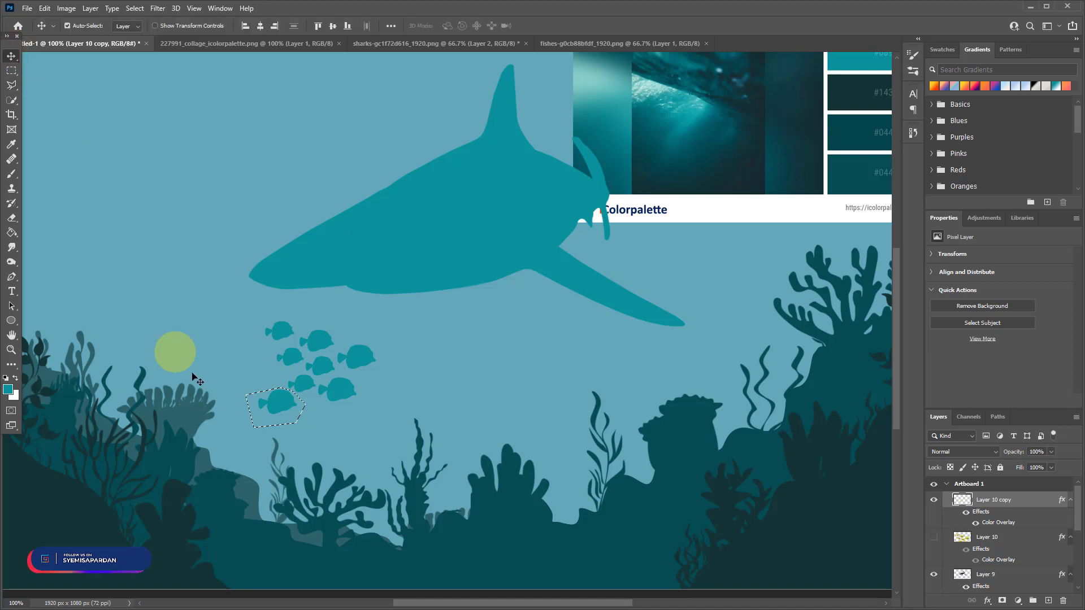
pyautogui.moveTo(266, 408)
pyautogui.mouseDown()
pyautogui.moveTo(126, 279)
pyautogui.moveTo(72, 253)
pyautogui.moveTo(67, 271)
pyautogui.mouseUp()
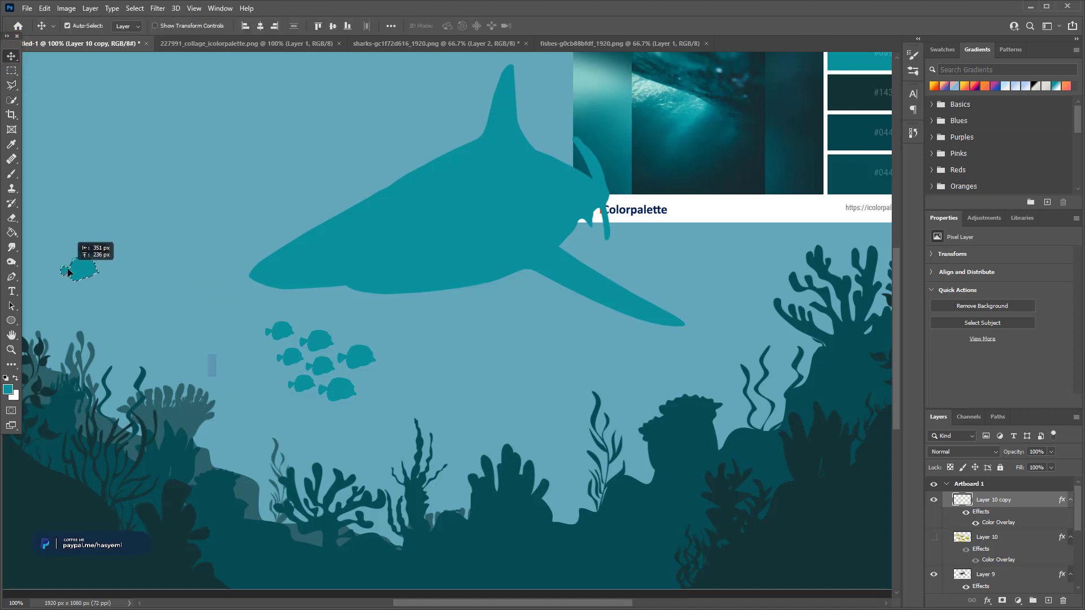
pyautogui.hotkey('ctrl', 'd')
# - Lasso the small fish at the bottom of the school and move it right of the shark, beside the tall coral
pyautogui.press('l')
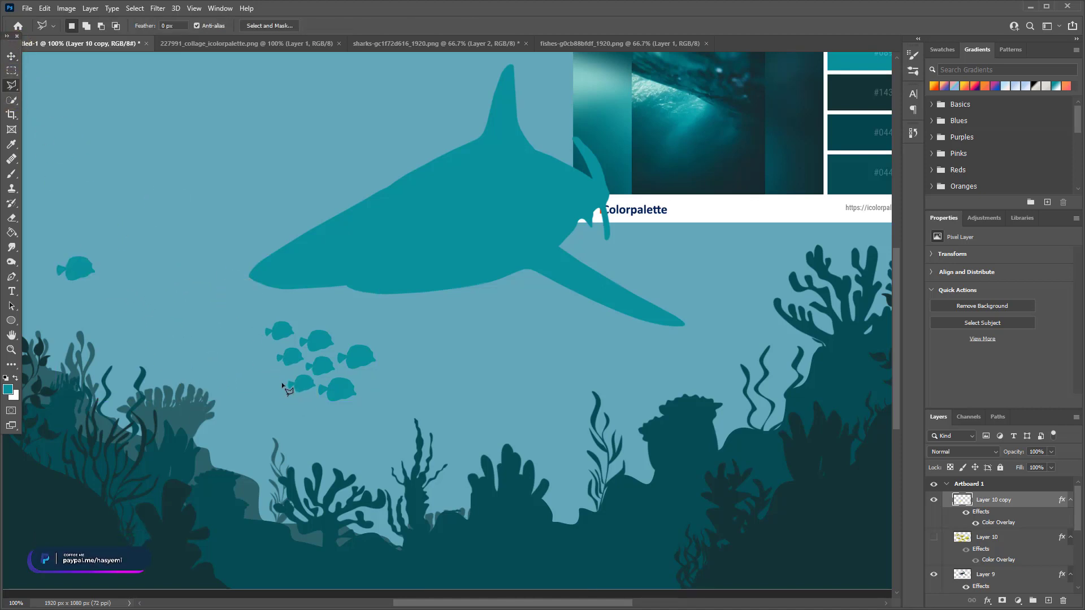
pyautogui.click(314, 390)
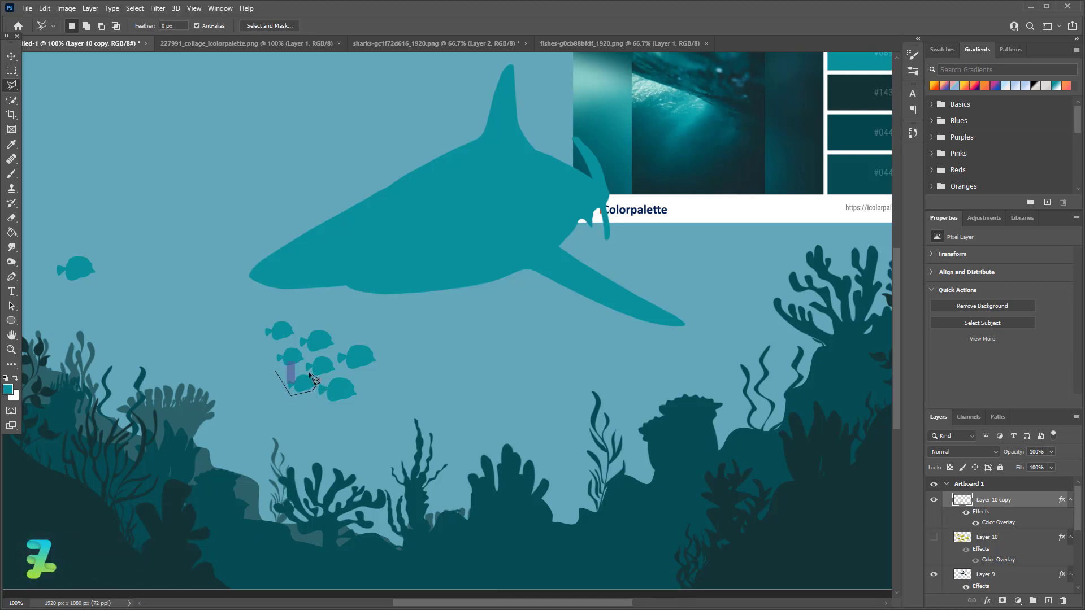
pyautogui.click(11, 59)
pyautogui.moveTo(342, 389)
pyautogui.mouseDown()
pyautogui.moveTo(736, 283)
pyautogui.moveTo(732, 294)
pyautogui.mouseUp()
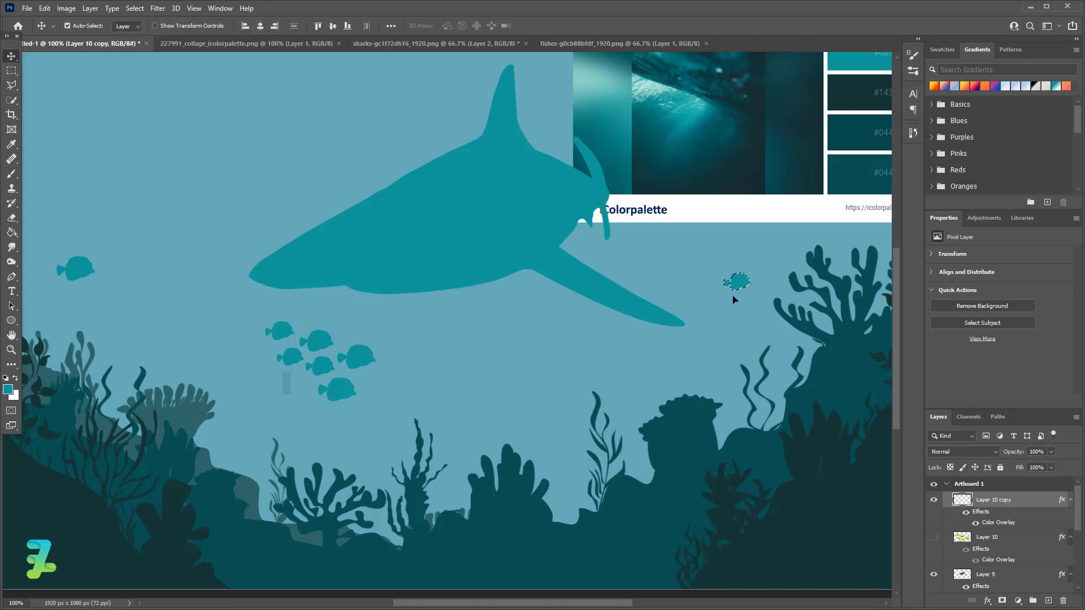
pyautogui.hotkey('ctrl', 'd')
pyautogui.hotkey('ctrl', 'd')
# - Lasso the large lowest fish of the remaining school and move it down beside the seaweed on the central seabed
pyautogui.click(12, 85)
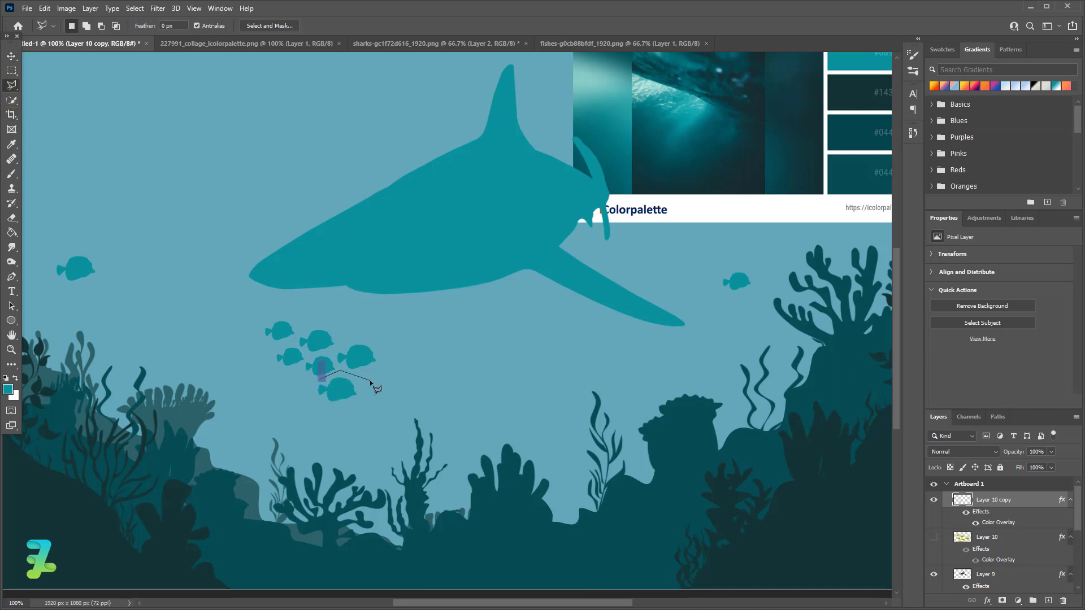
pyautogui.click(371, 382)
pyautogui.click(370, 402)
pyautogui.click(319, 417)
pyautogui.click(293, 405)
pyautogui.click(318, 378)
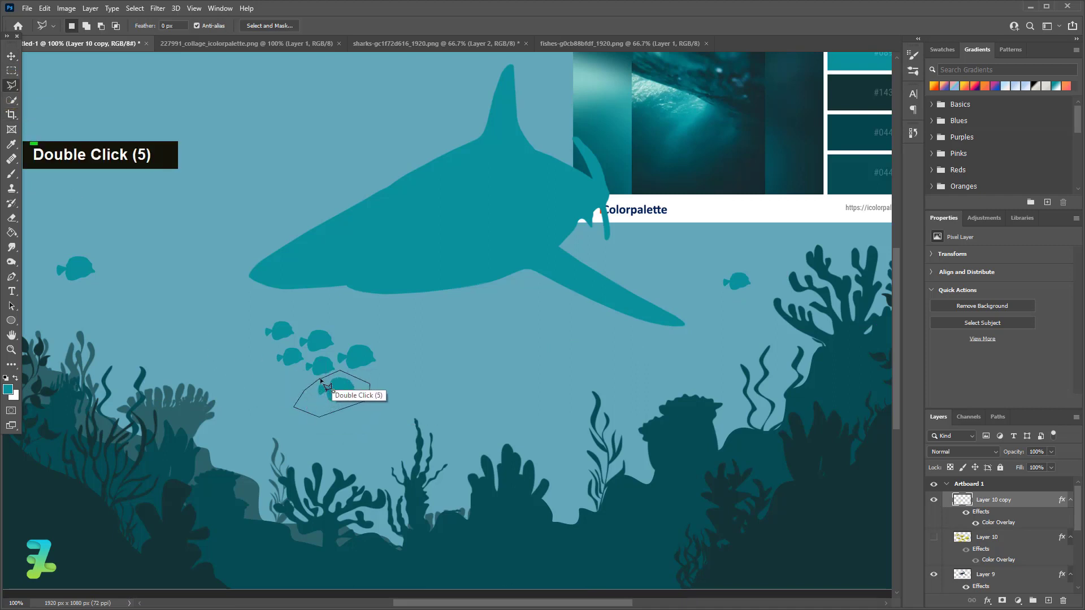
pyautogui.click(11, 57)
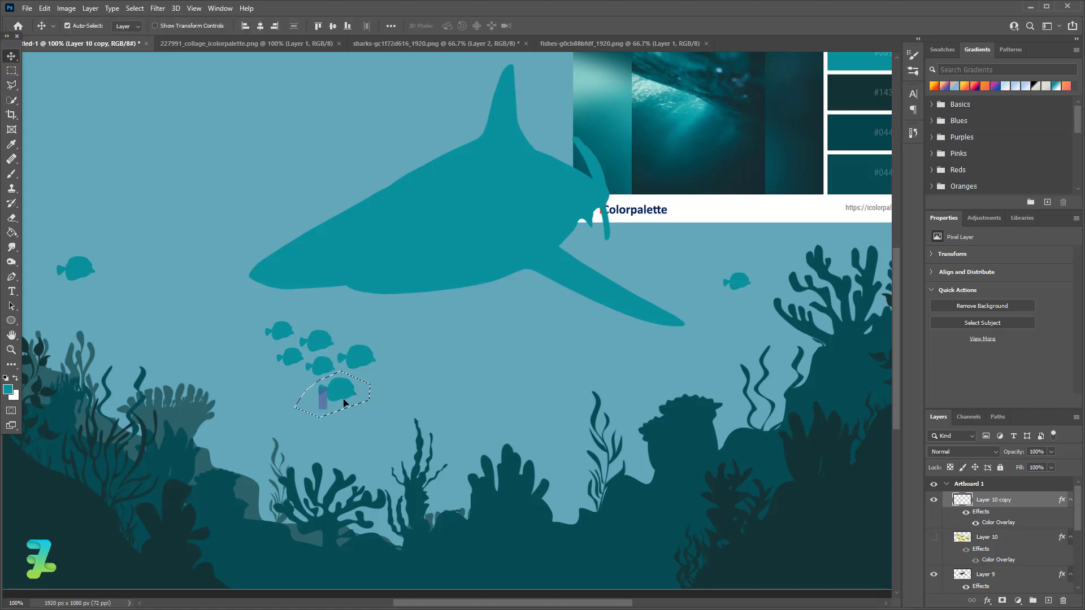
pyautogui.moveTo(344, 402); pyautogui.dragTo(377, 462)
pyautogui.hotkey('ctrl', 'd')
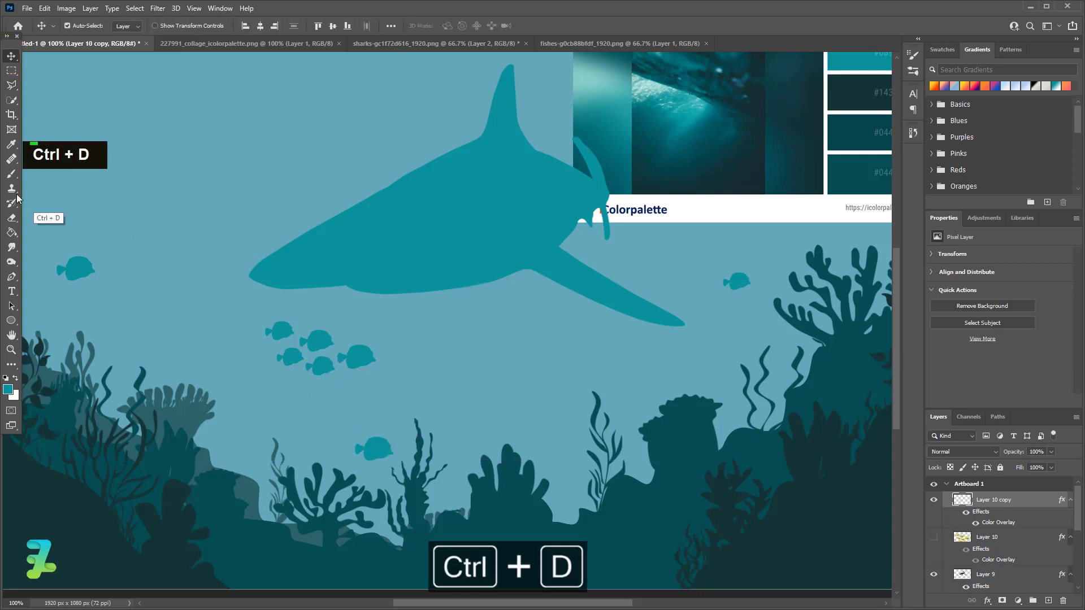
# - Lasso the rightmost fish of the school and move it right, just above the seaweed below the shark's fin
pyautogui.click(11, 88)
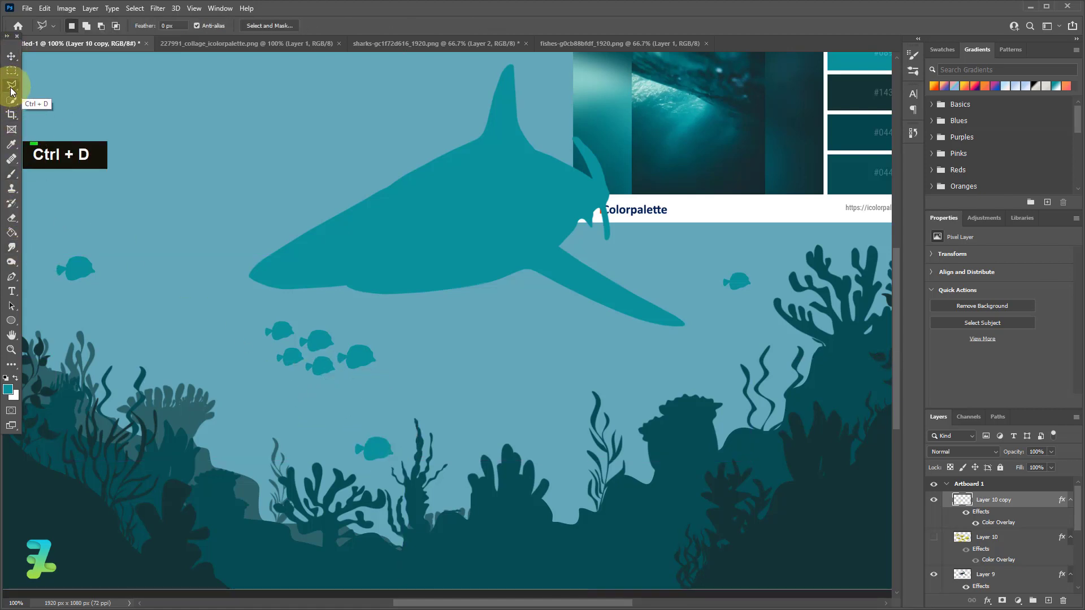
pyautogui.click(351, 376)
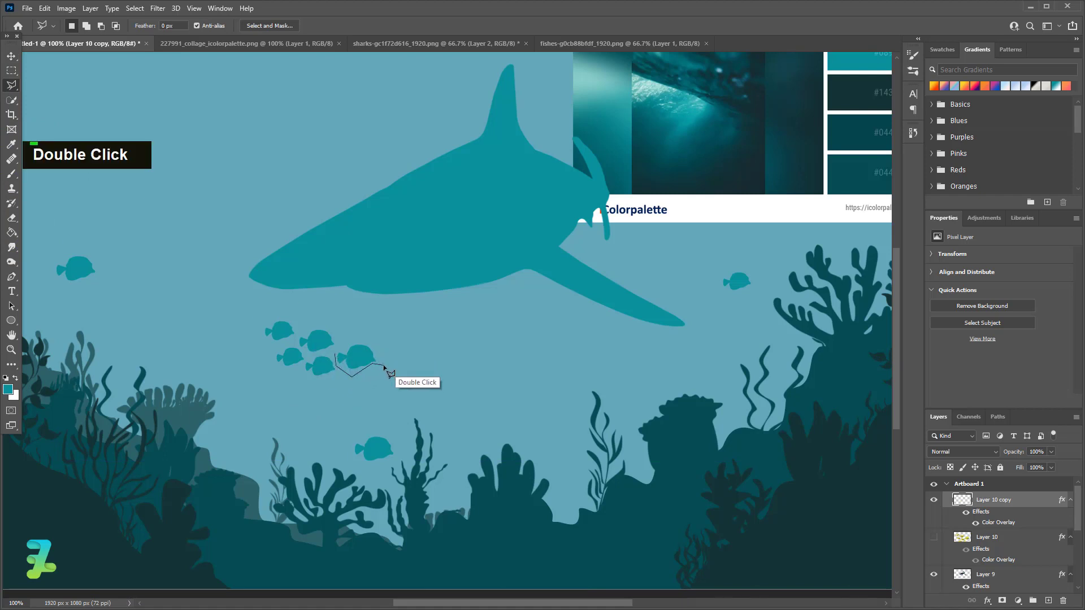
pyautogui.click(384, 366)
pyautogui.click(345, 341)
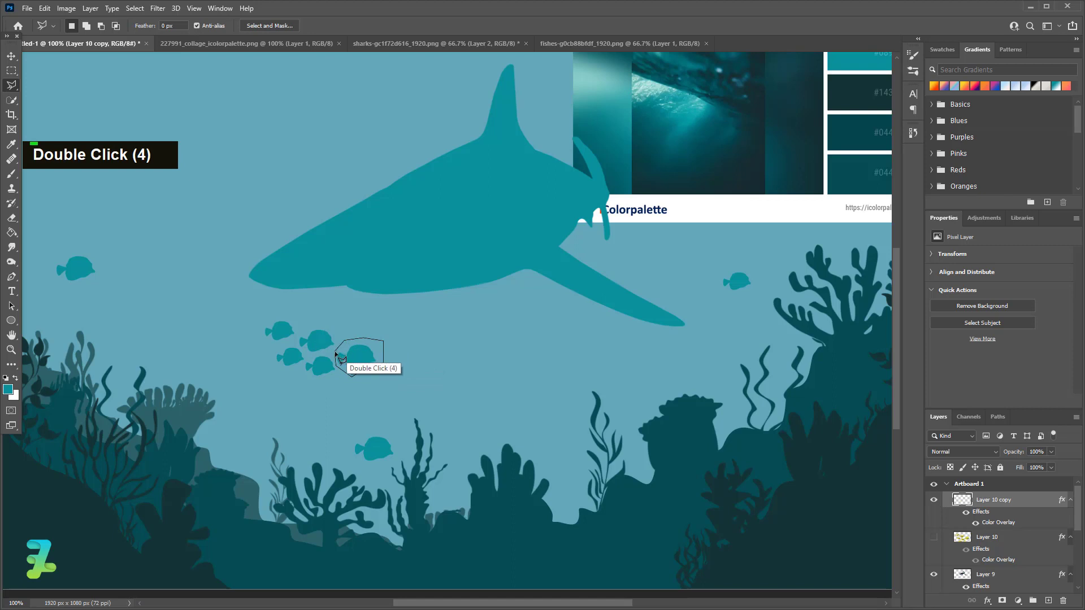
pyautogui.click(335, 355)
pyautogui.click(11, 56)
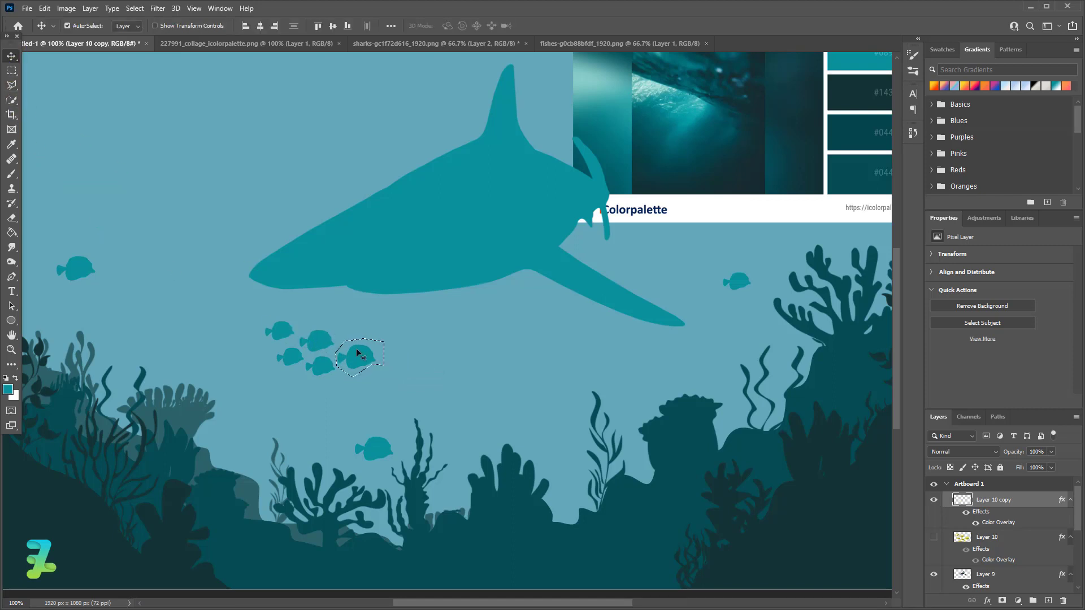
pyautogui.moveTo(388, 360); pyautogui.dragTo(579, 381)
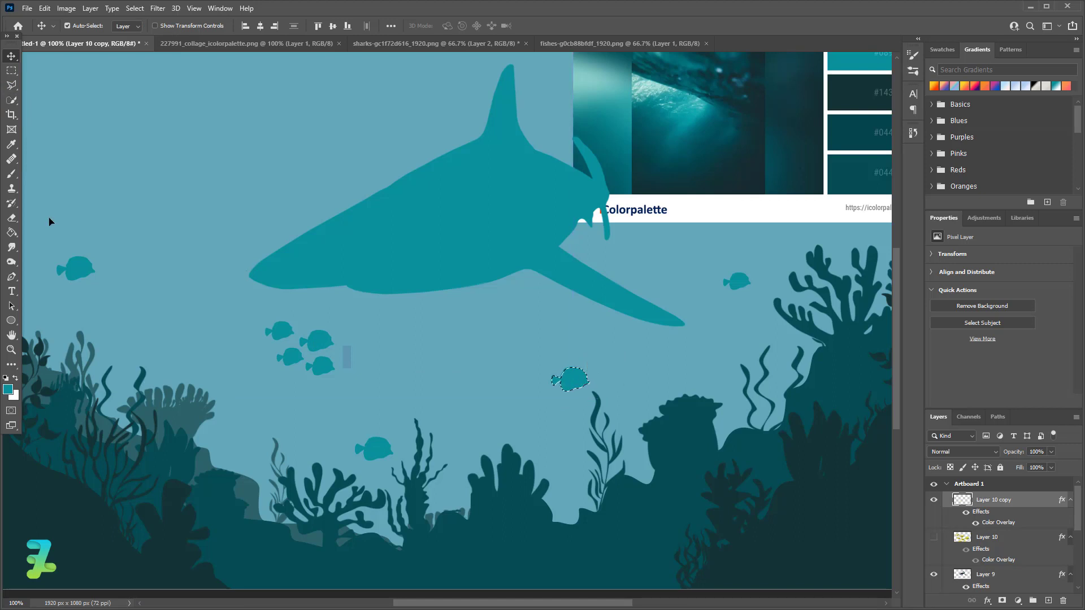
pyautogui.hotkey('ctrl', 'd')
# - Lasso the upper left fish of the school and move it up into the open water above the shark's head
pyautogui.click(11, 85)
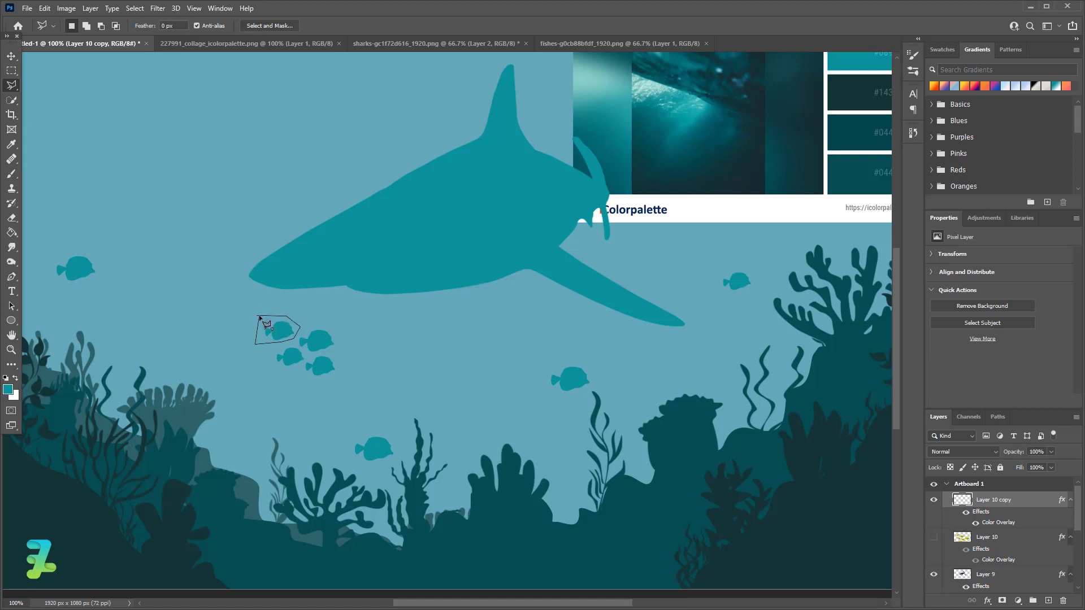
pyautogui.scroll(1, 265, 320)
pyautogui.click(11, 56)
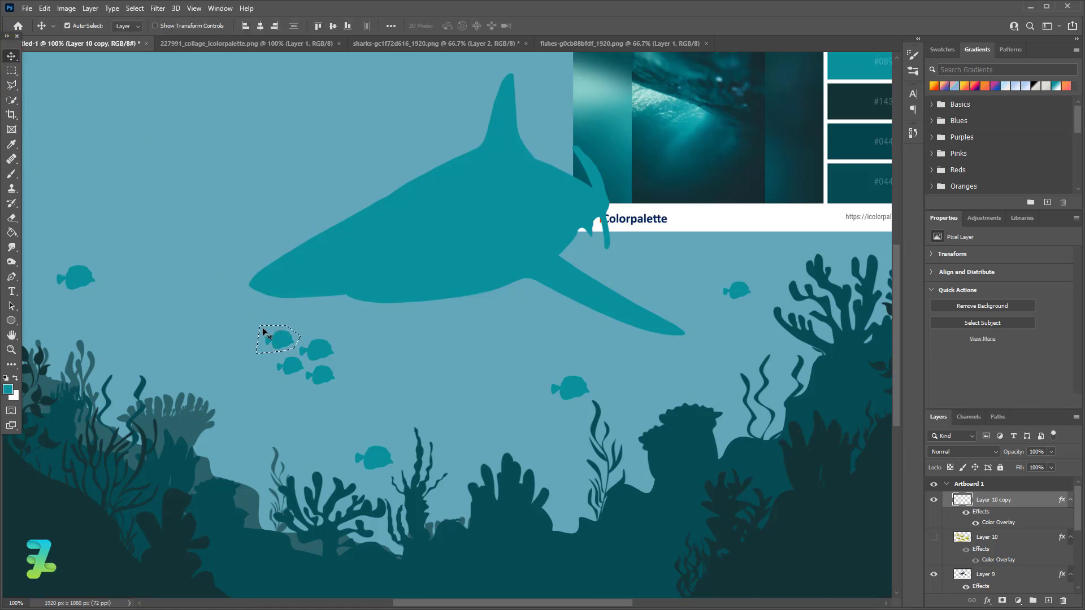
pyautogui.moveTo(276, 340); pyautogui.dragTo(279, 197)
pyautogui.hotkey('ctrl', 'd')
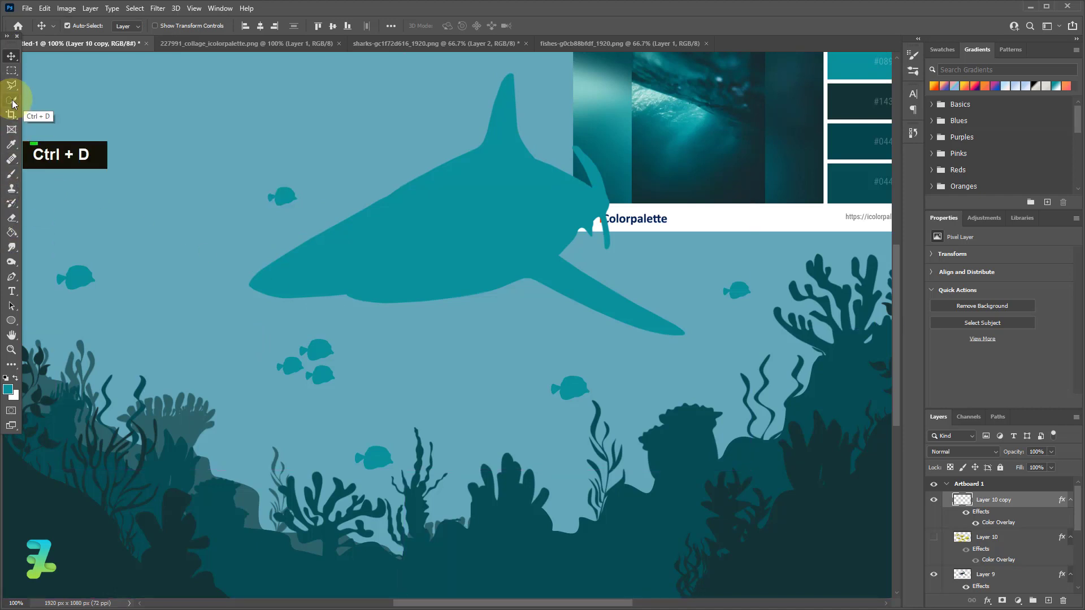
pyautogui.hotkey('ctrl', '-')
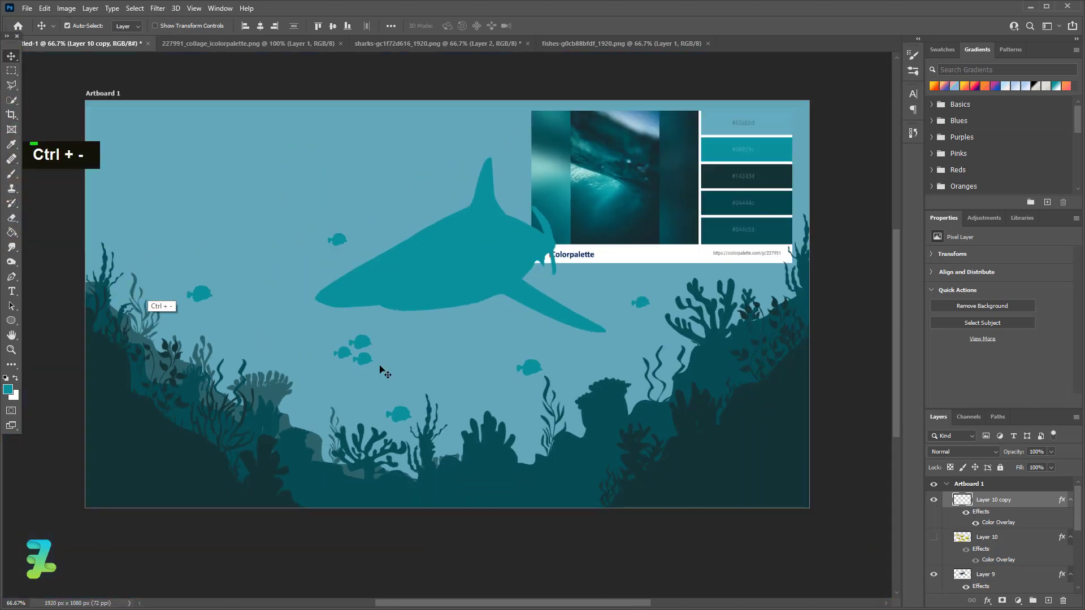
pyautogui.scroll(-5, 980, 551)
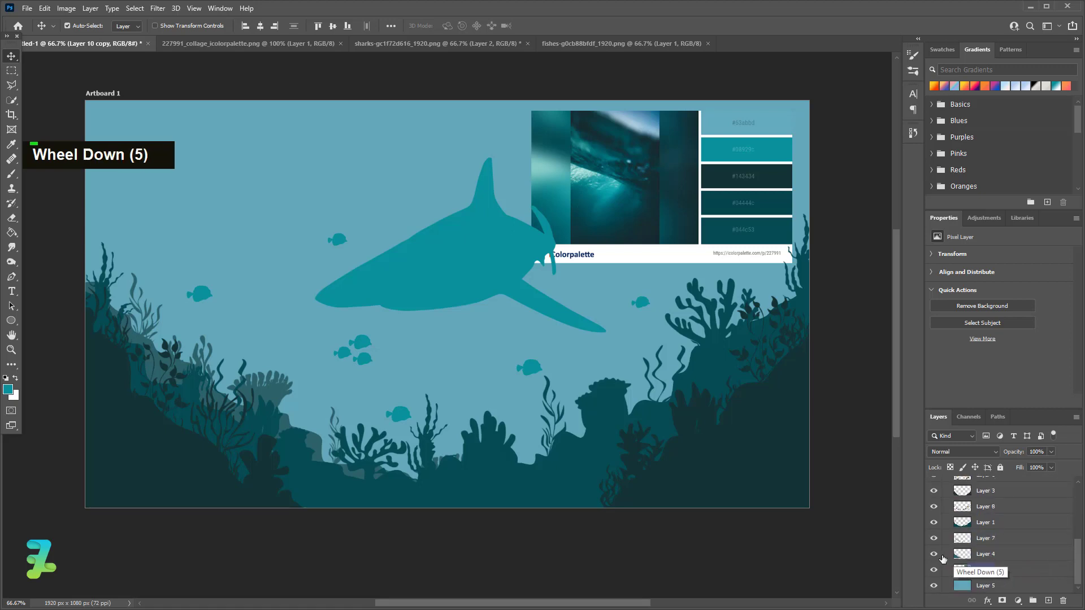
# - Hide Layer 2, the colour palette reference image
pyautogui.click(934, 570)
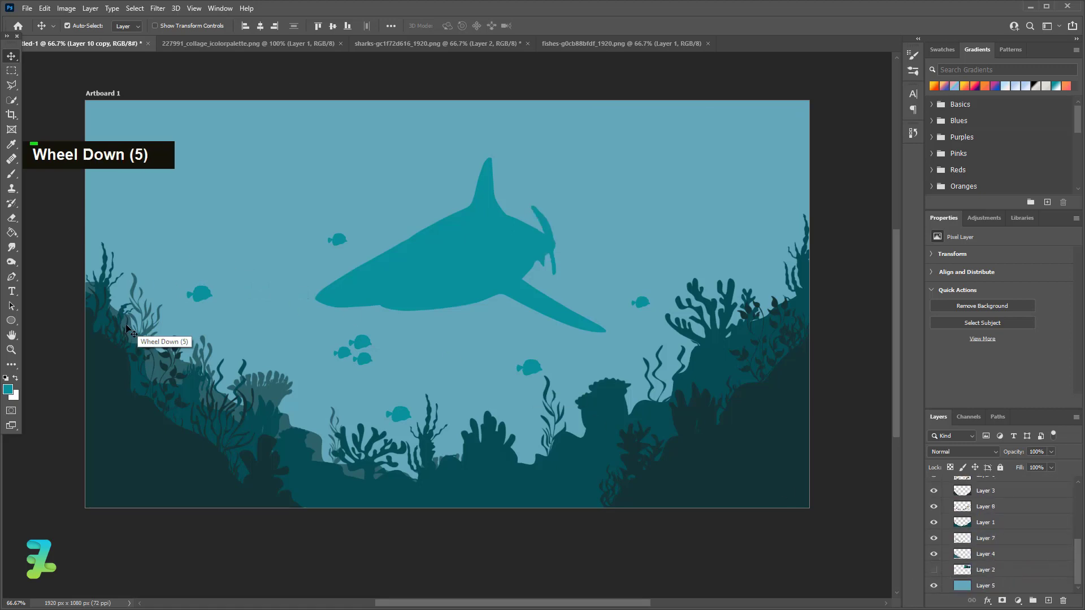
# - Lasso the leftmost fish of the group of three below the shark and move it into the open water beyond the shark's tail
pyautogui.hotkey('ctrl', '=')
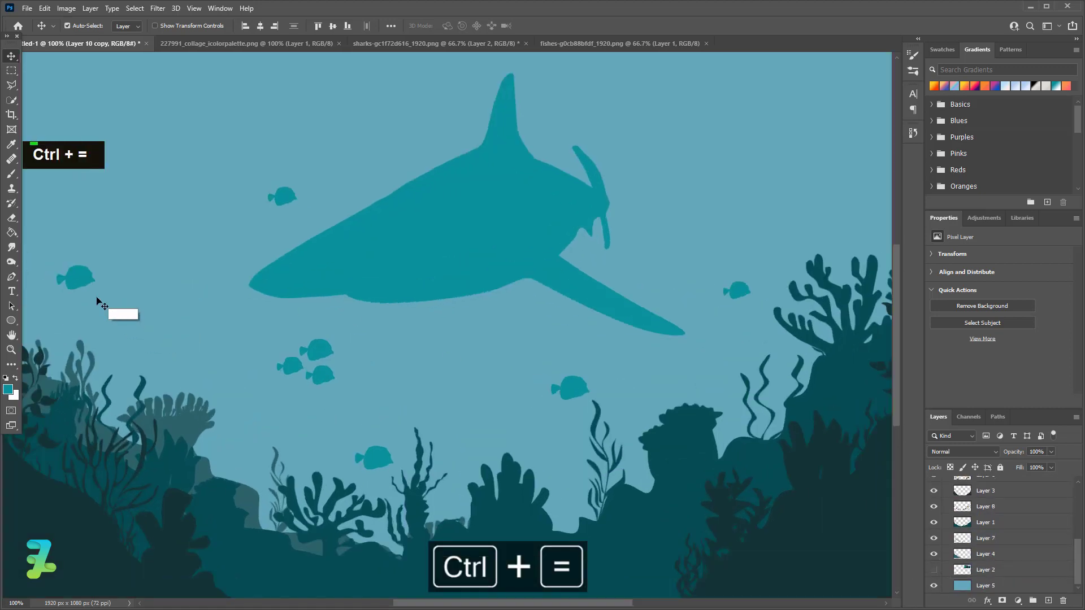
pyautogui.click(11, 85)
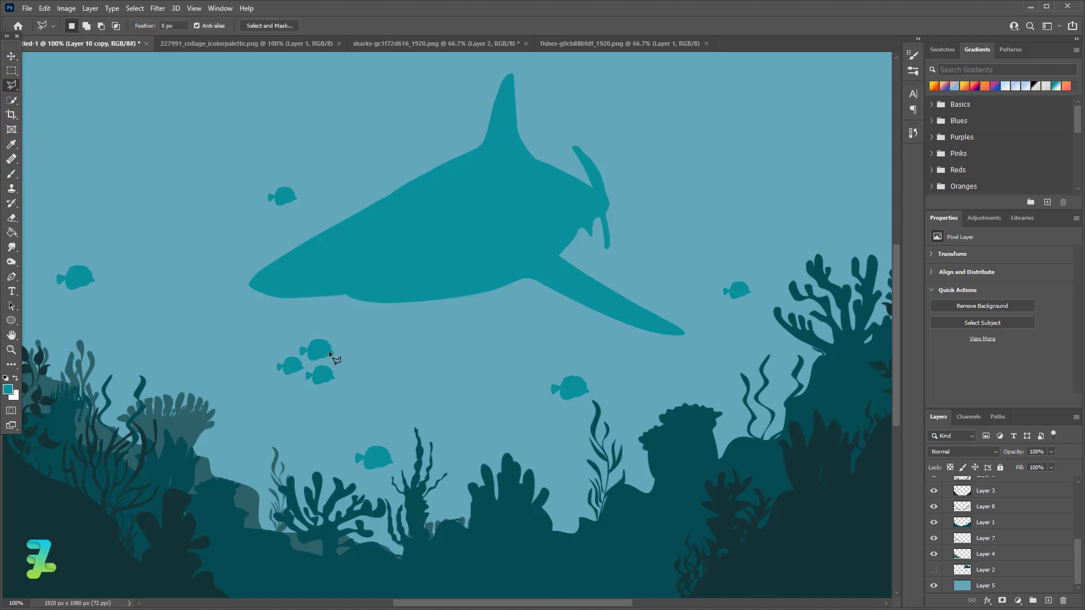
pyautogui.click(270, 382)
pyautogui.click(298, 381)
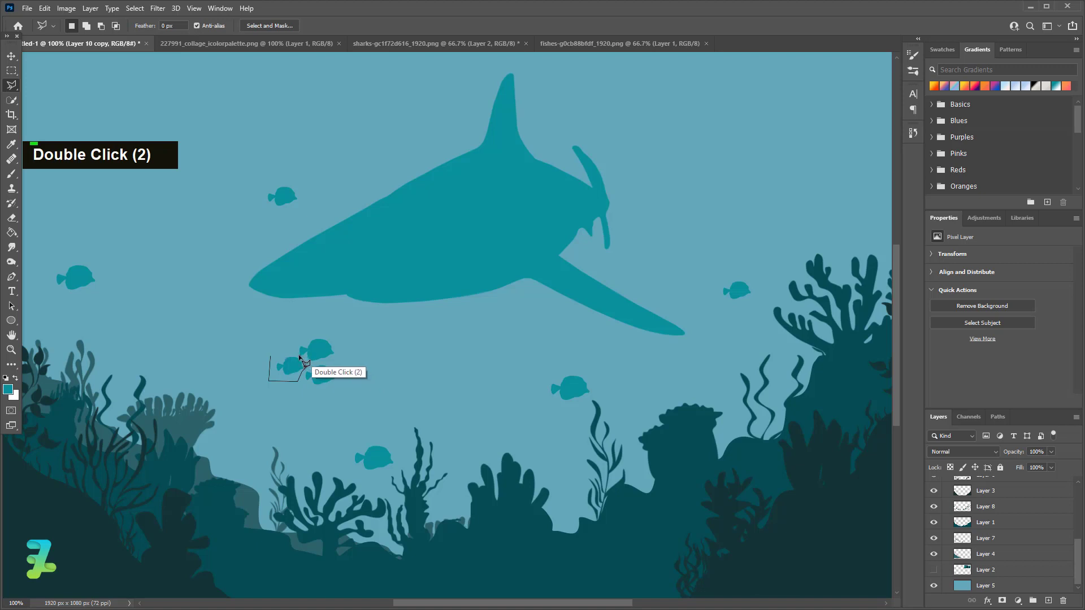
pyautogui.click(307, 367)
pyautogui.click(302, 356)
pyautogui.click(287, 353)
pyautogui.doubleClick(270, 358)
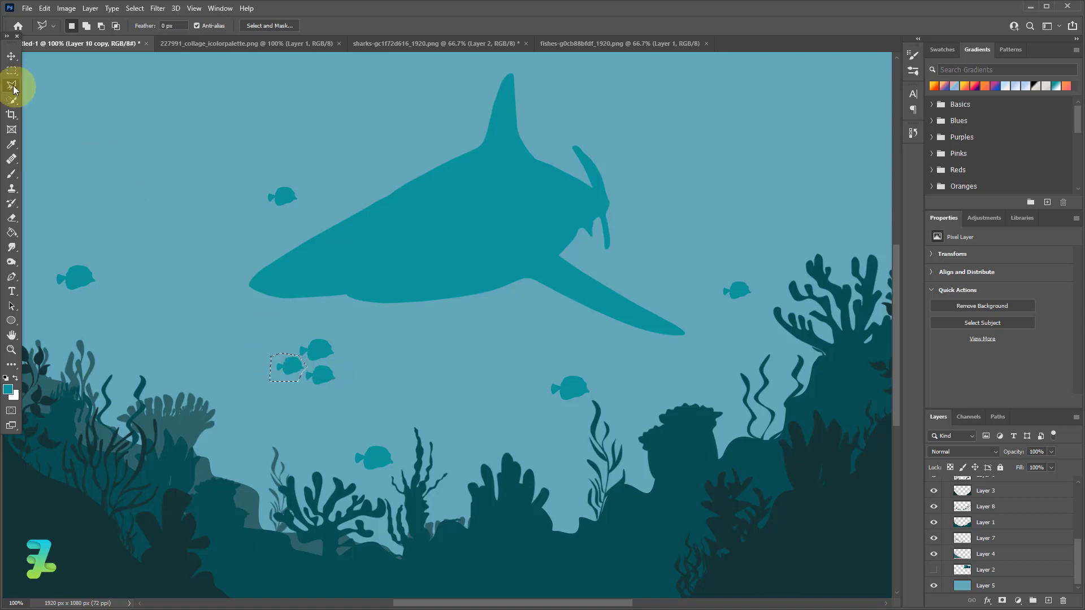
pyautogui.click(11, 56)
pyautogui.moveTo(288, 367)
pyautogui.mouseDown()
pyautogui.moveTo(758, 205)
pyautogui.moveTo(814, 146)
pyautogui.mouseUp()
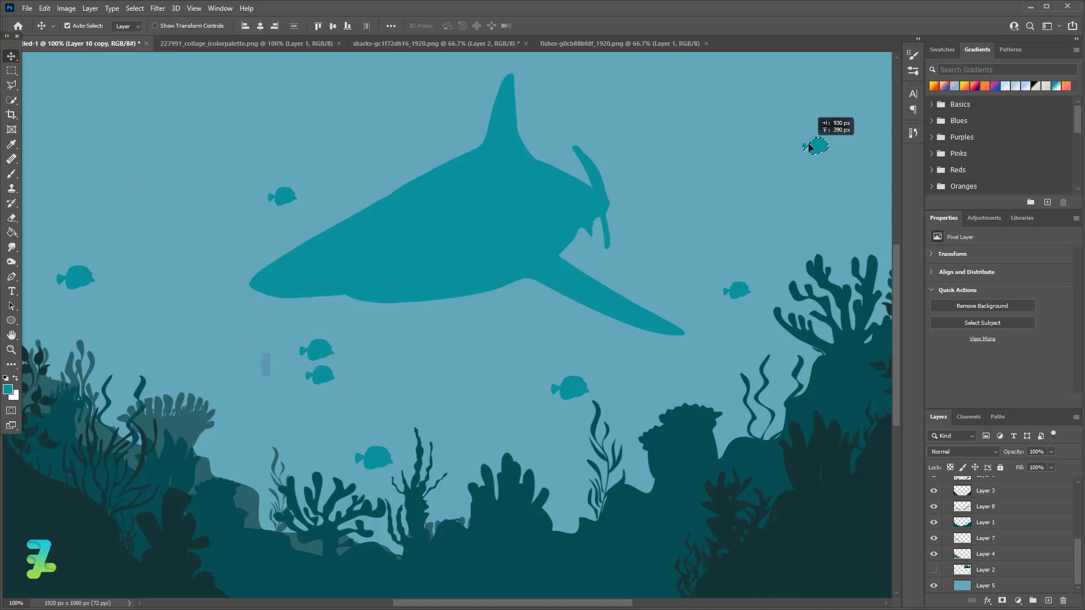
pyautogui.hotkey('ctrl', 'd')
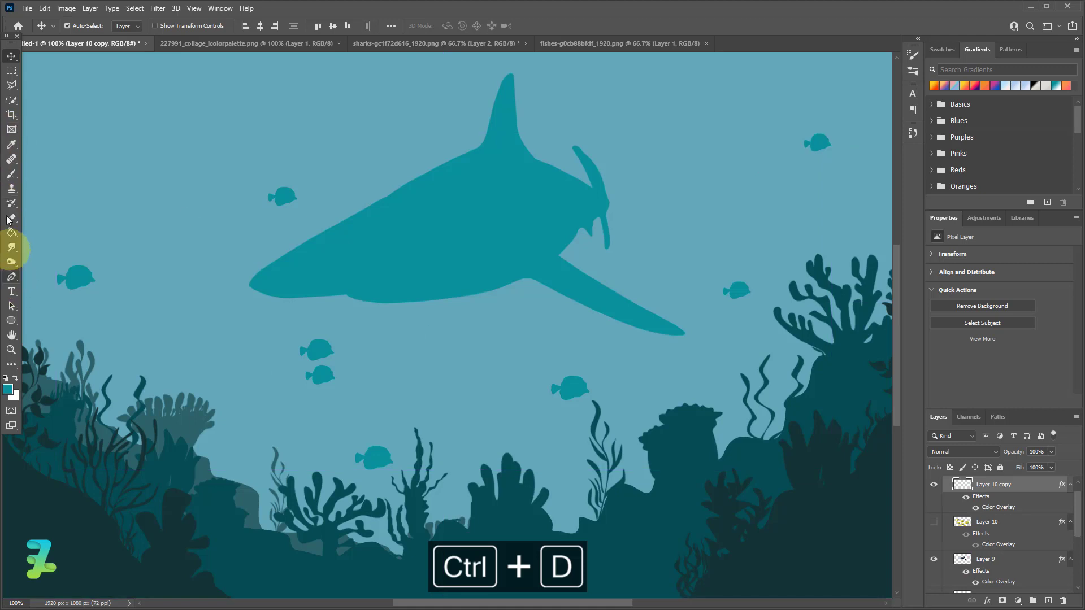
# - Lasso the upper fish of the remaining pair below the shark's head and move it left, just above the coral on the left slope
pyautogui.click(11, 85)
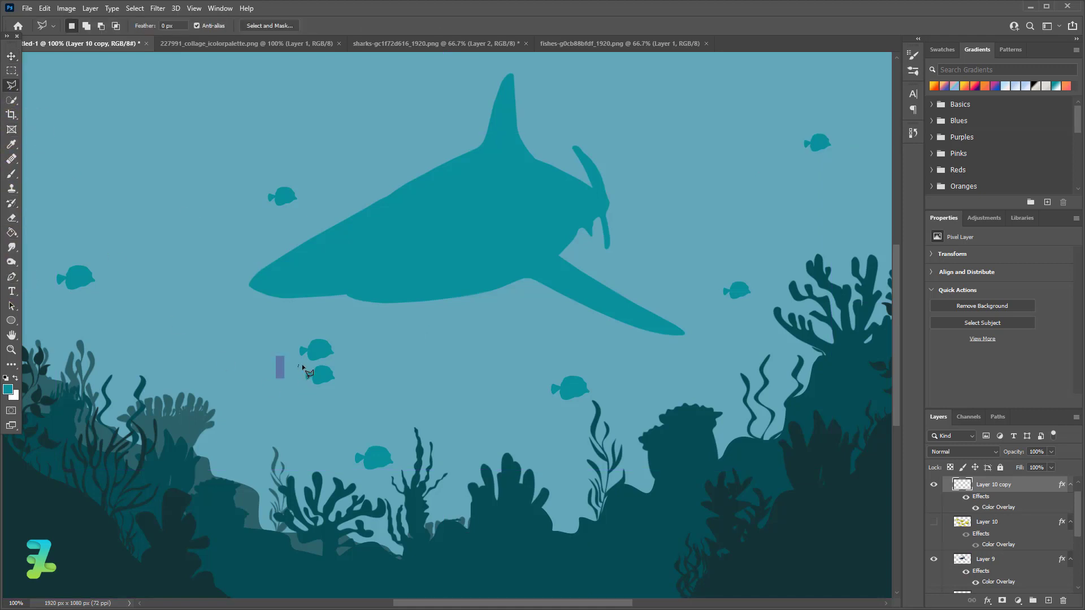
pyautogui.click(337, 326)
pyautogui.click(279, 324)
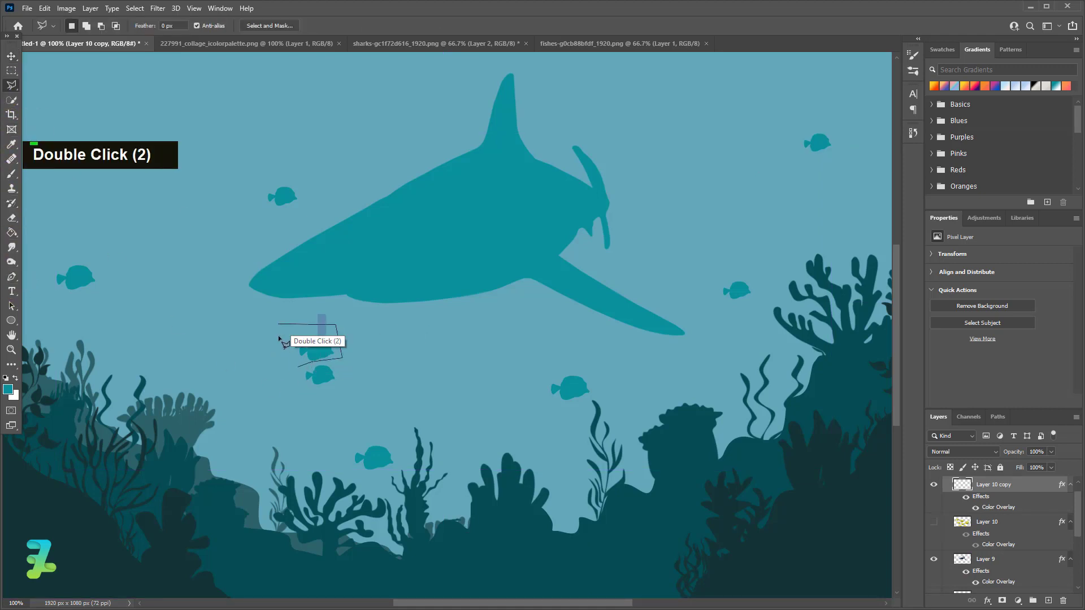
pyautogui.click(278, 340)
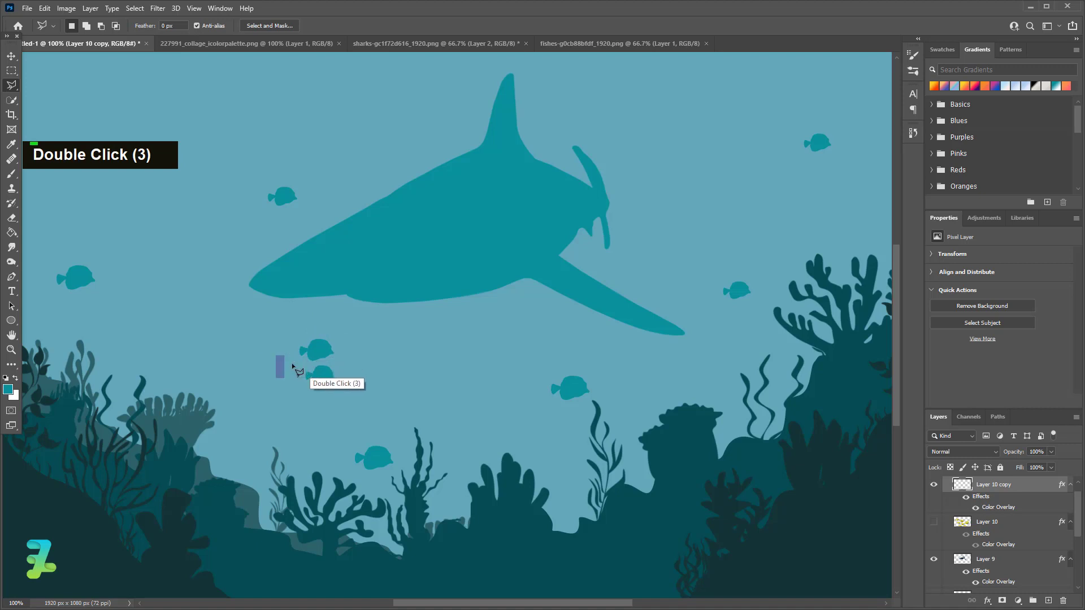
pyautogui.click(11, 56)
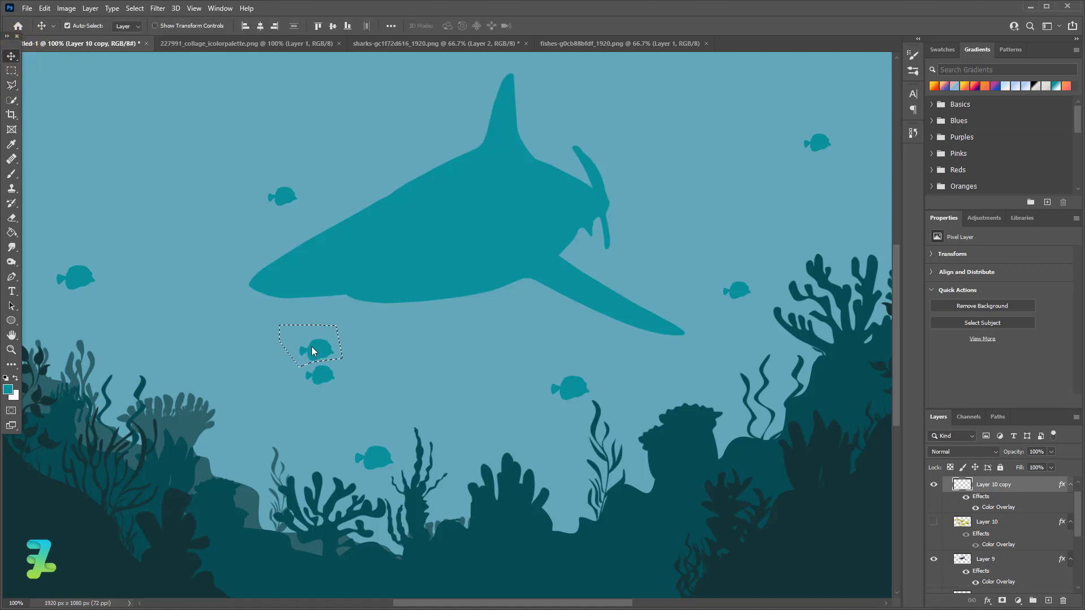
pyautogui.moveTo(314, 350)
pyautogui.mouseDown()
pyautogui.moveTo(232, 438)
pyautogui.moveTo(170, 362)
pyautogui.moveTo(161, 371)
pyautogui.mouseUp()
pyautogui.hotkey('ctrl', 'd')
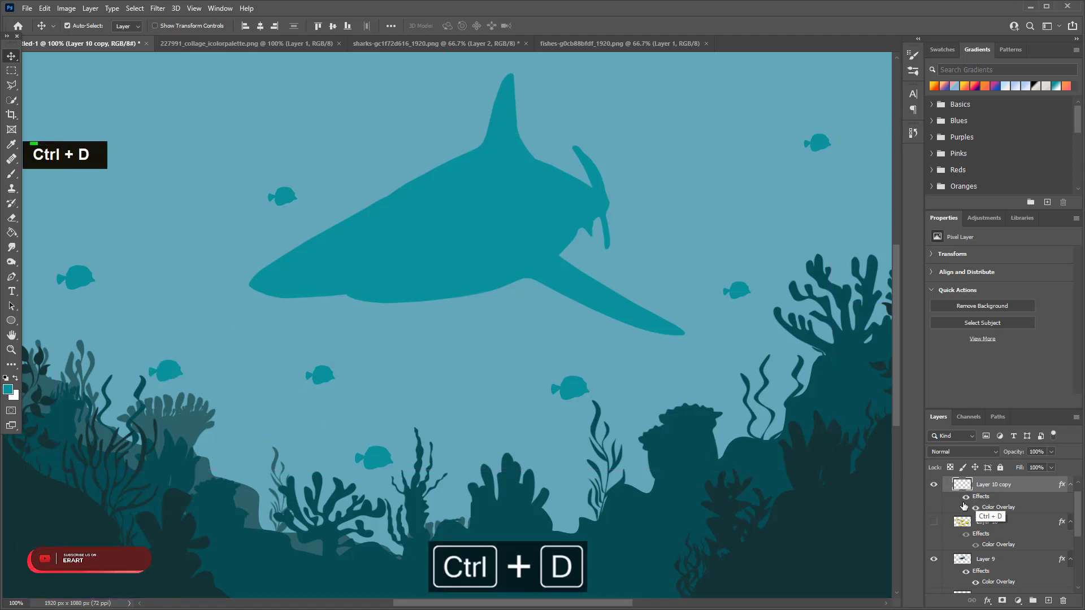
# - Show Layer 10, scale its fish down to a tiny school and place the school below the shark's belly
pyautogui.click(933, 521)
pyautogui.click(986, 521)
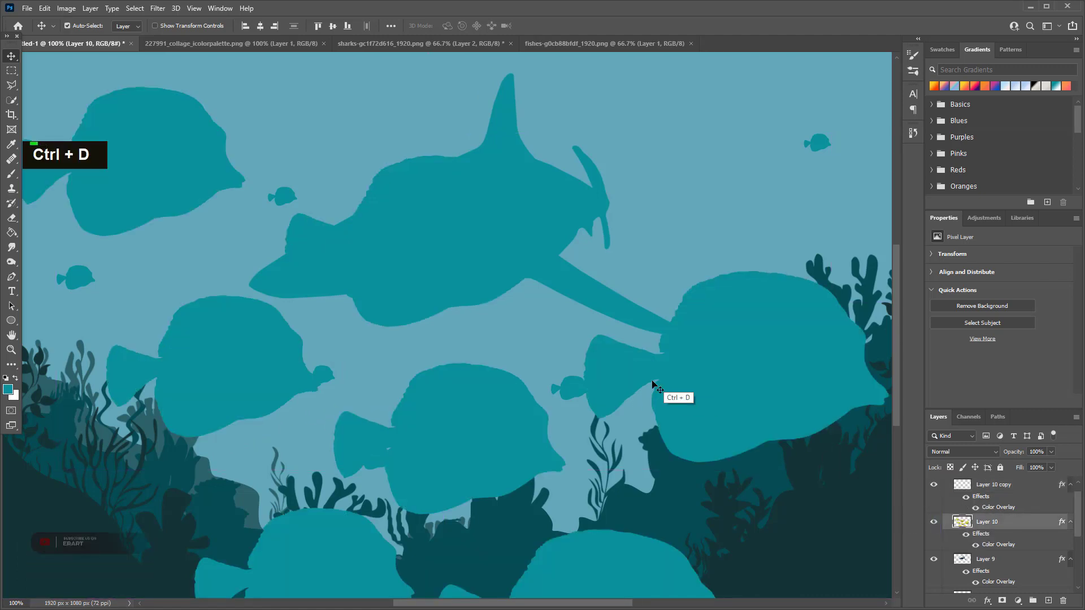
pyautogui.hotkey('ctrl', '-')
pyautogui.hotkey('ctrl', 't')
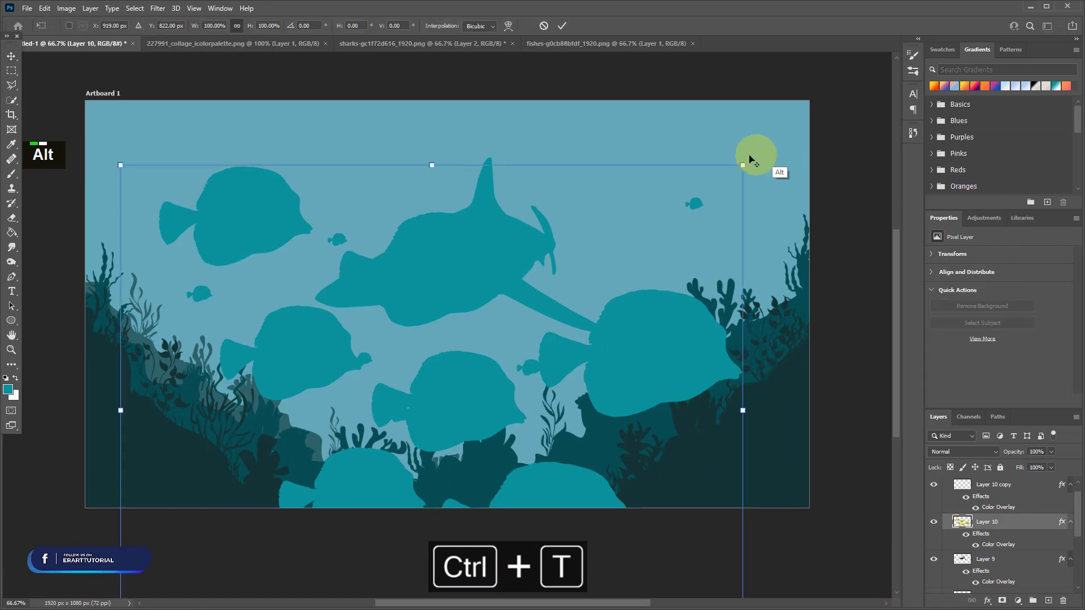
pyautogui.moveTo(749, 157); pyautogui.dragTo(411, 322)
pyautogui.moveTo(438, 400); pyautogui.dragTo(455, 347)
pyautogui.click(11, 56)
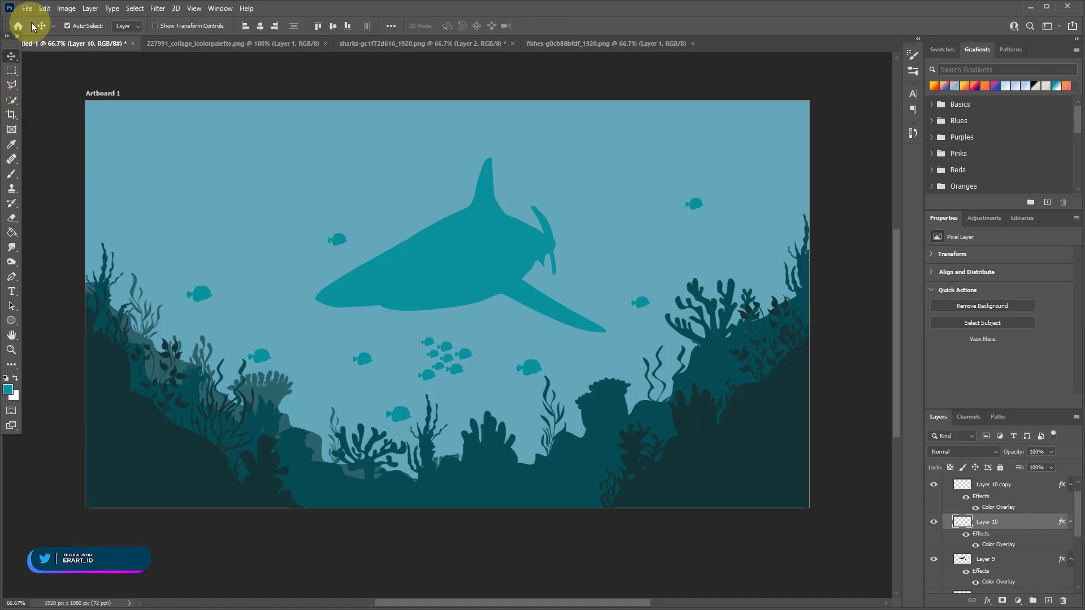
# - Flip the small fish school on Layer 10 horizontally
pyautogui.click(44, 8)
pyautogui.moveTo(145, 265)
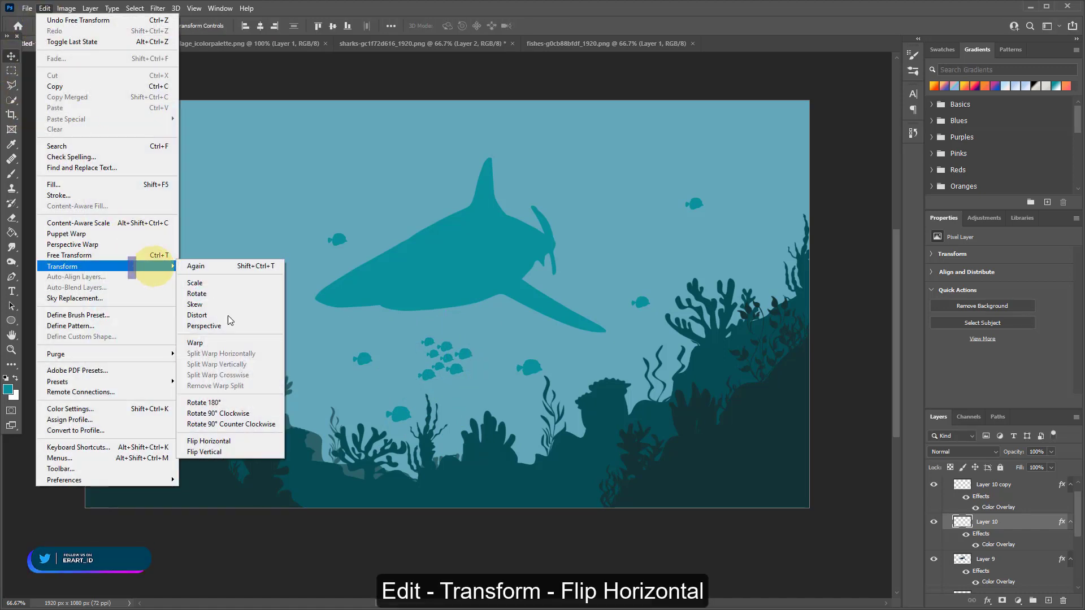
pyautogui.click(250, 442)
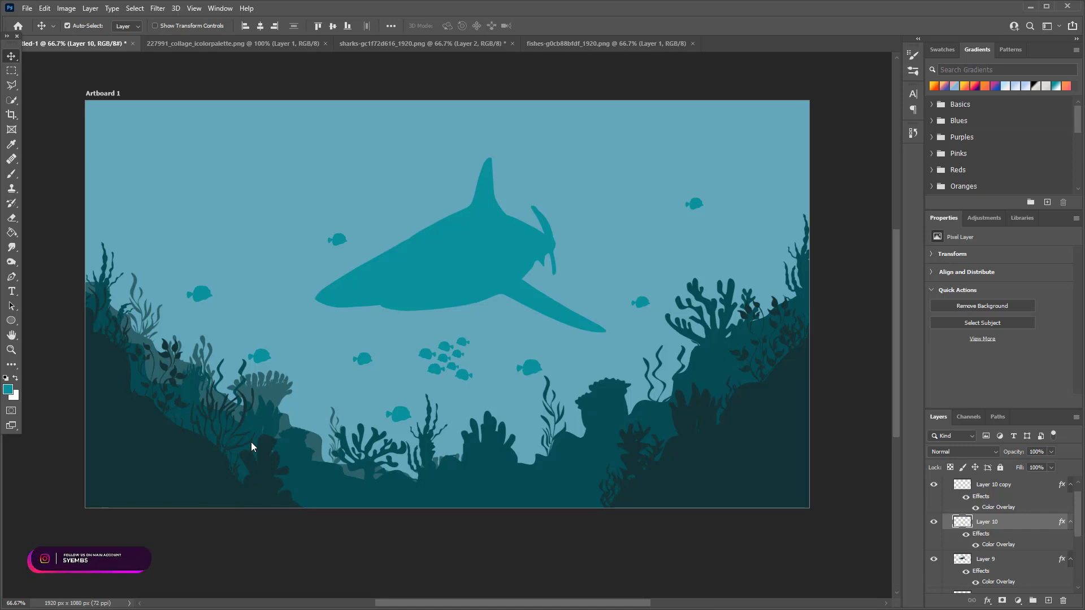
# - Lasso the leftmost fish of the flipped school and move it up beneath the base of the shark's lower fin
pyautogui.hotkey('ctrl', '=')
pyautogui.hotkey('ctrl', '=')
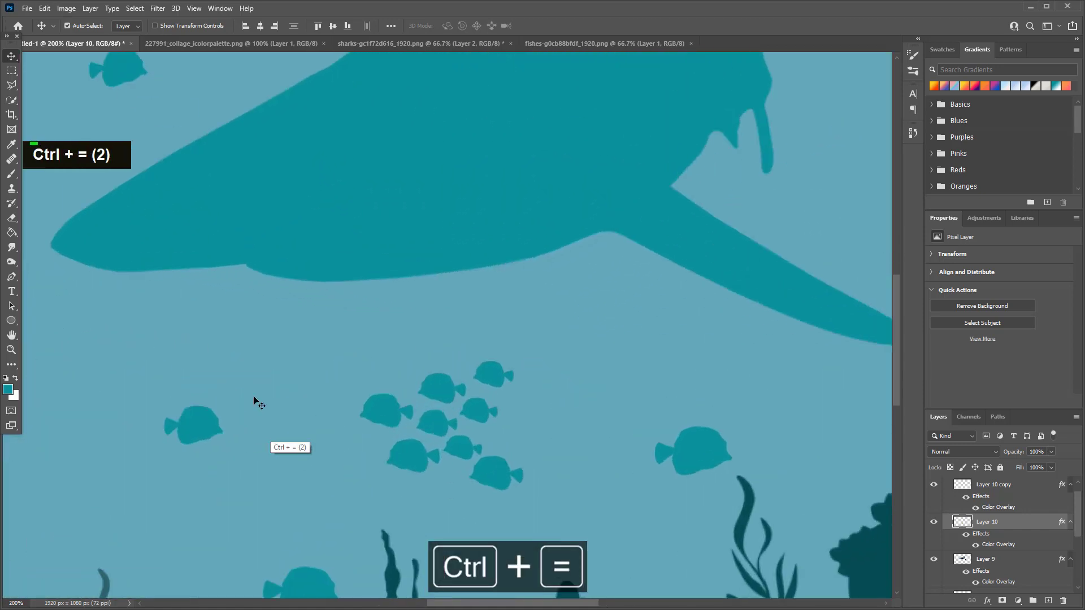
pyautogui.click(11, 85)
pyautogui.click(346, 394)
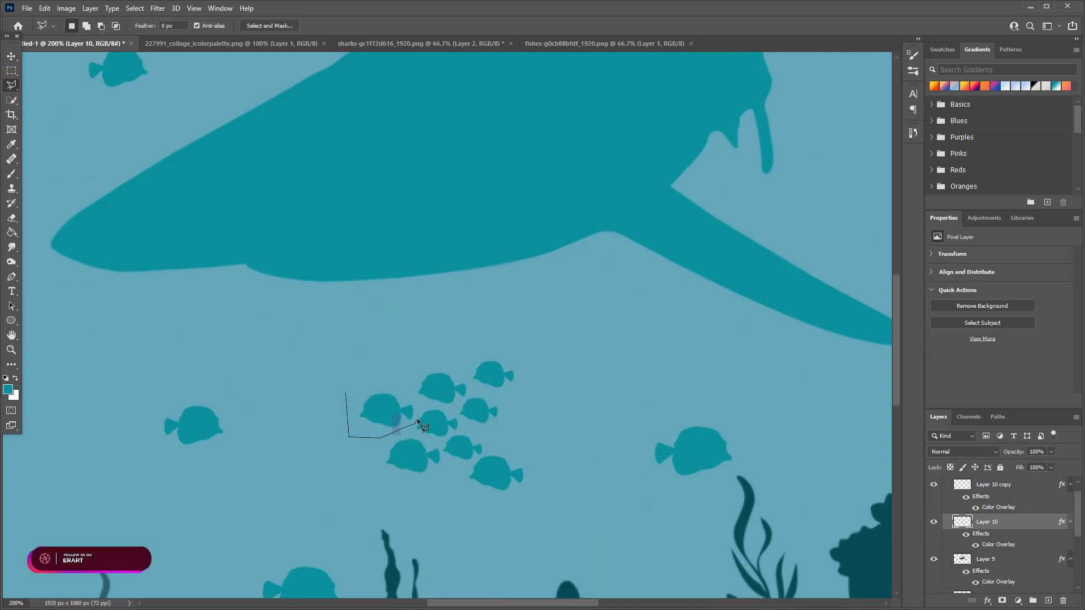
pyautogui.doubleClick(411, 393)
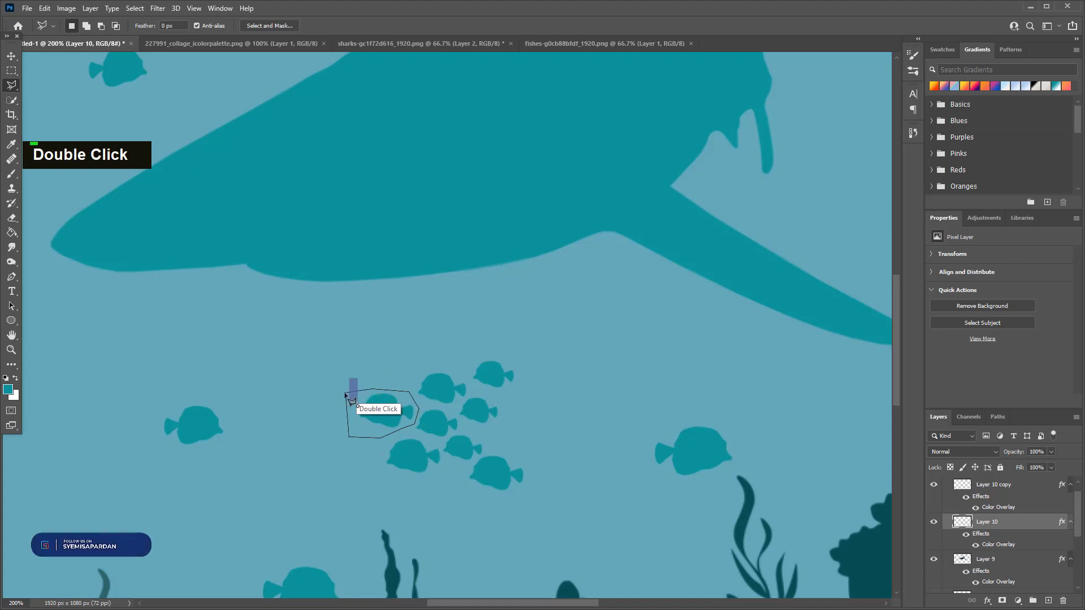
pyautogui.click(12, 56)
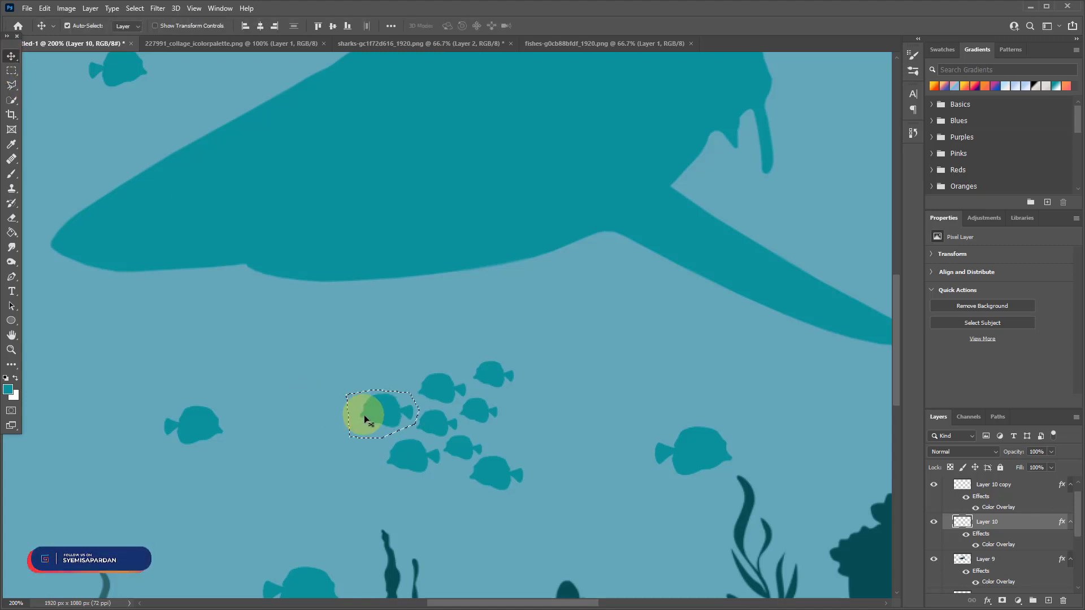
pyautogui.moveTo(364, 415)
pyautogui.mouseDown()
pyautogui.moveTo(519, 295)
pyautogui.moveTo(592, 278)
pyautogui.mouseUp()
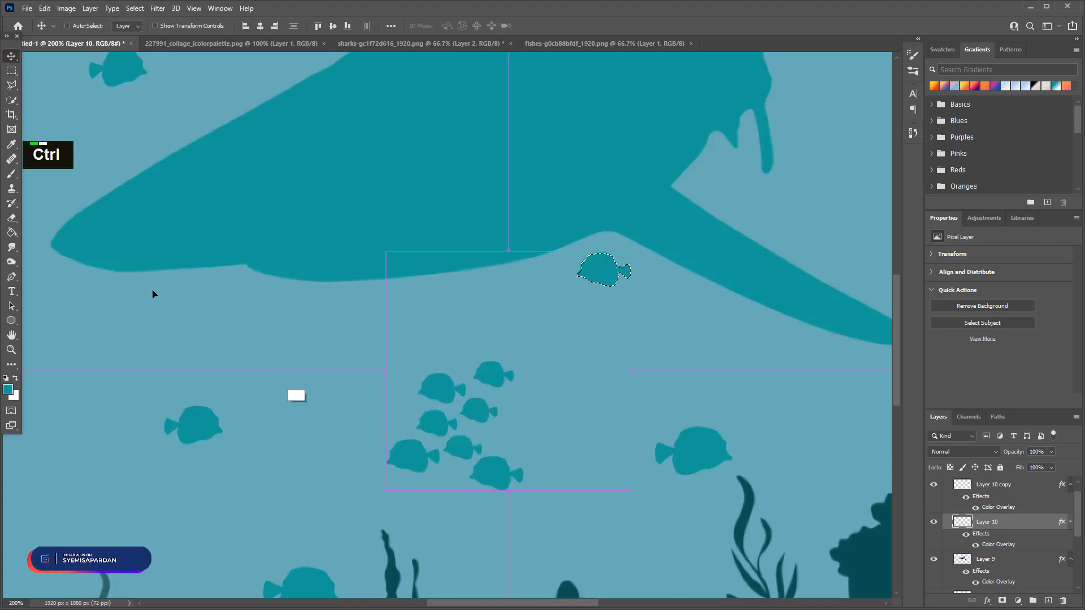
pyautogui.hotkey('ctrl', 'd')
# - Lasso the lower left fish of the flipped school and move it above the shark's back, between the dorsal fin and the tail
pyautogui.click(12, 85)
pyautogui.click(395, 431)
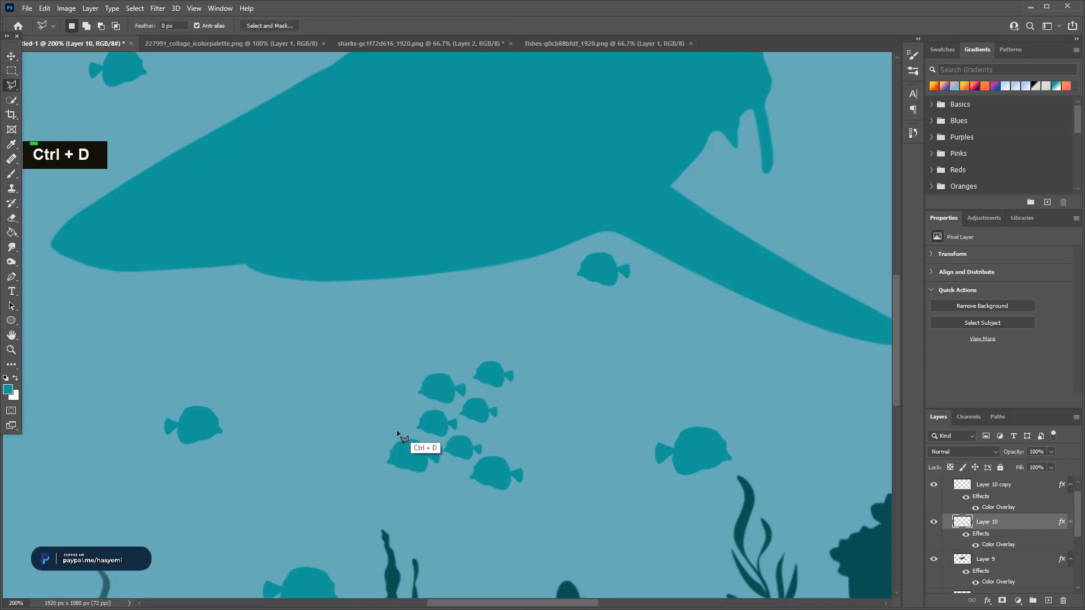
pyautogui.click(366, 468)
pyautogui.click(435, 487)
pyautogui.doubleClick(450, 472)
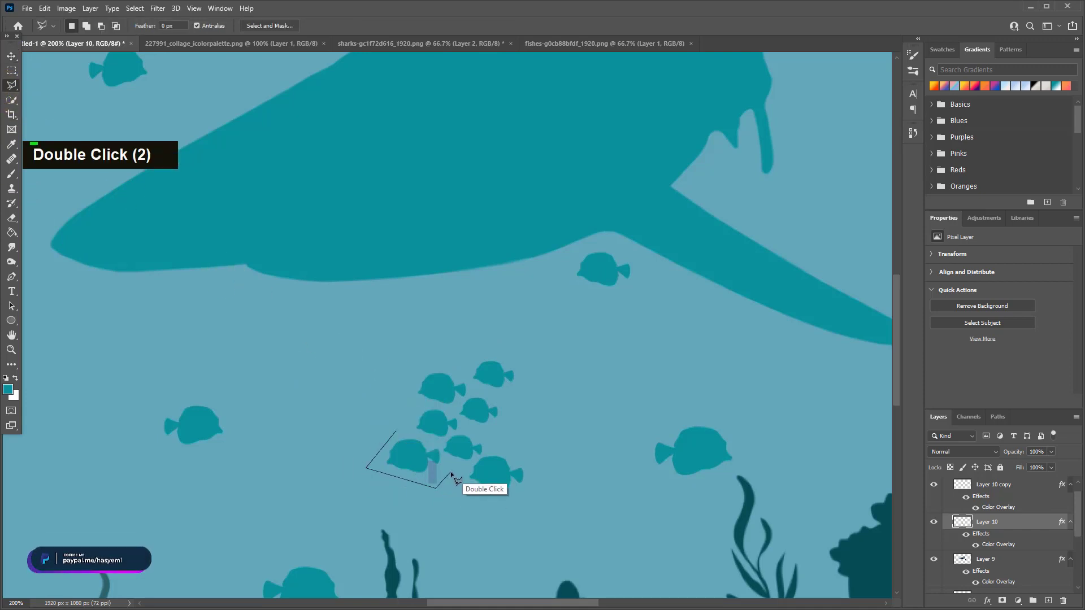
pyautogui.click(436, 441)
pyautogui.doubleClick(398, 431)
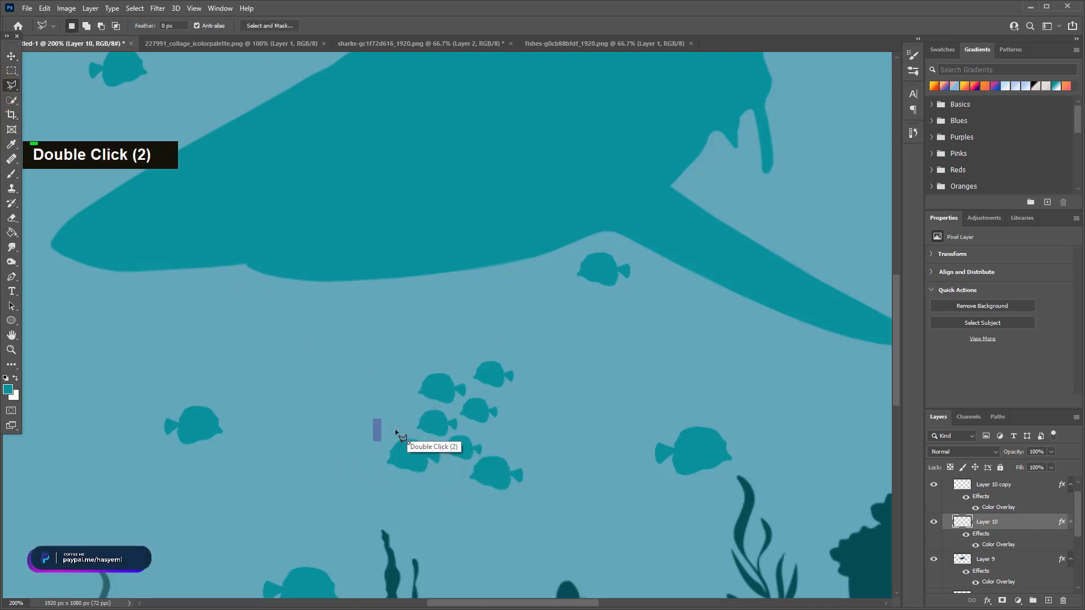
pyautogui.click(11, 57)
pyautogui.hotkey('ctrl', '-')
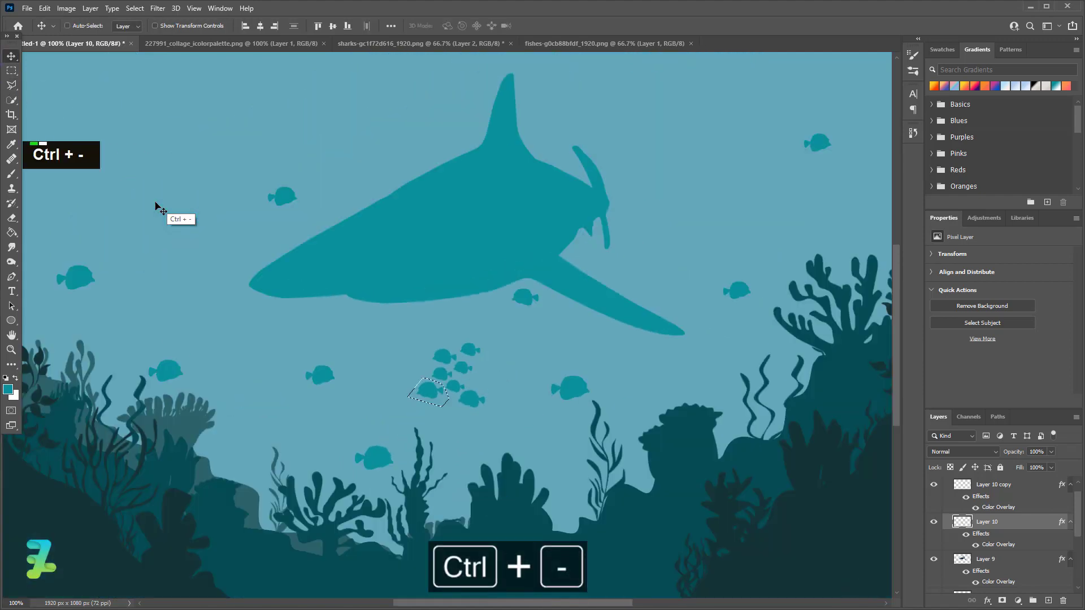
pyautogui.hotkey('ctrl', '-')
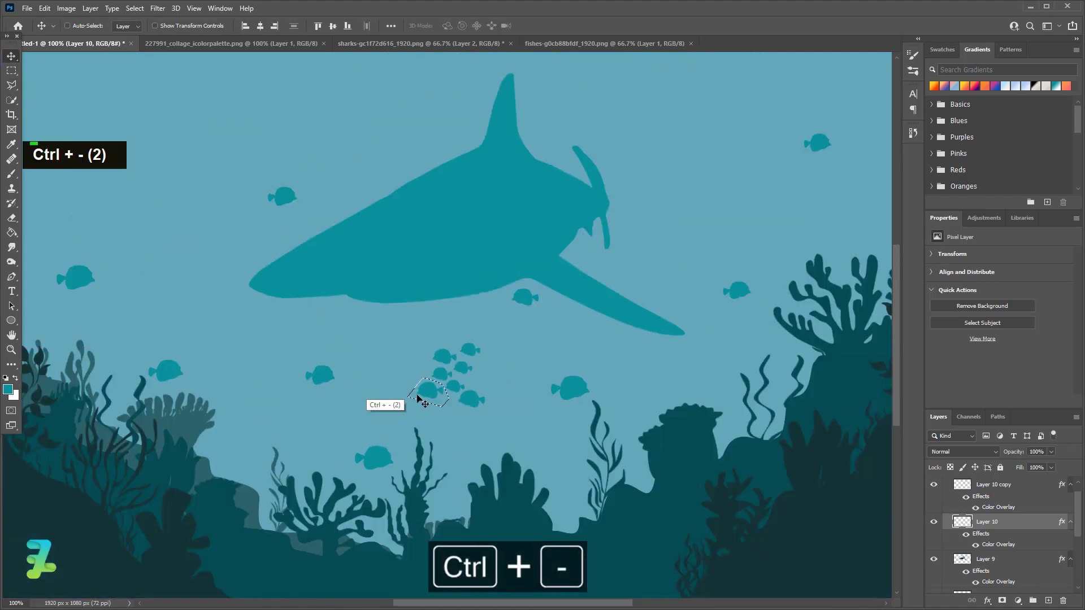
pyautogui.moveTo(425, 399)
pyautogui.mouseDown()
pyautogui.moveTo(611, 271)
pyautogui.moveTo(600, 129)
pyautogui.mouseUp()
pyautogui.press('ctrl')
pyautogui.hotkey('ctrl', 'd')
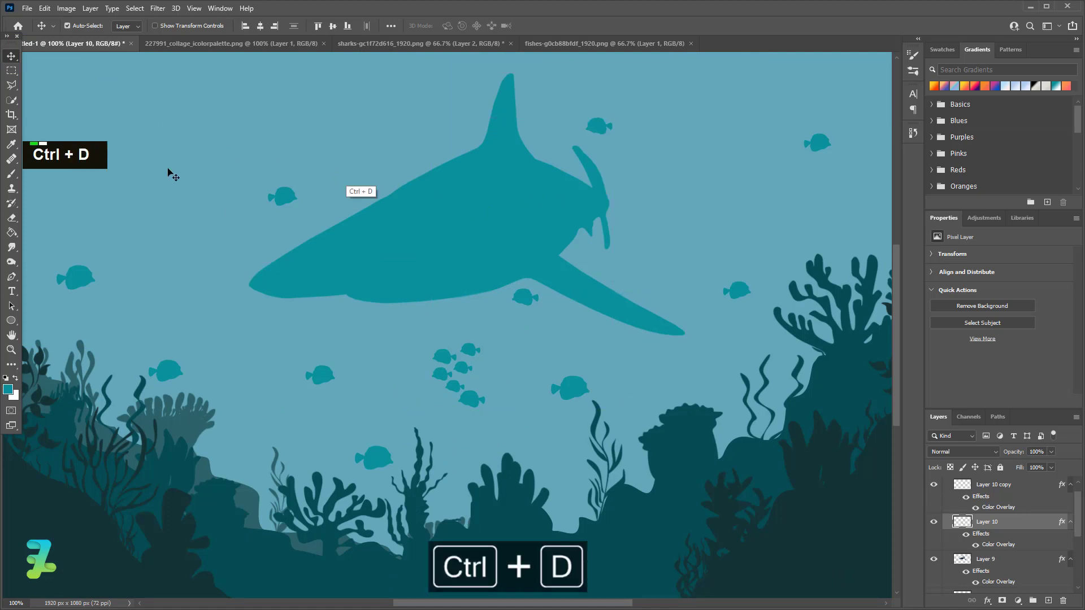
# - Lasso the upper left fish of the flipped school and move it into the open water at the upper left of the artboard
pyautogui.click(11, 85)
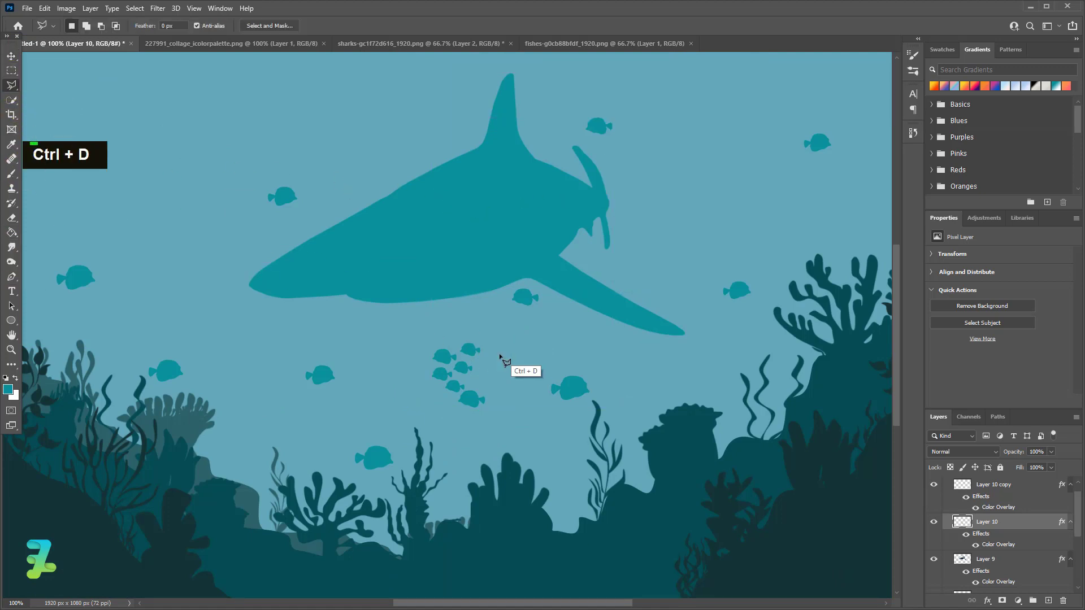
pyautogui.hotkey('ctrl', '=')
pyautogui.click(413, 359)
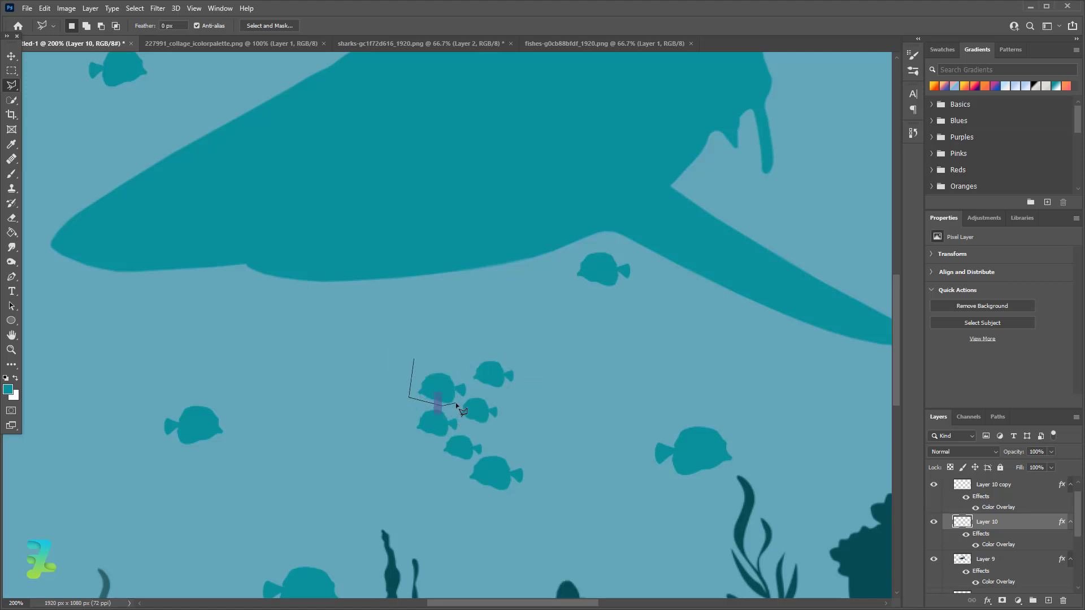
pyautogui.doubleClick(472, 392)
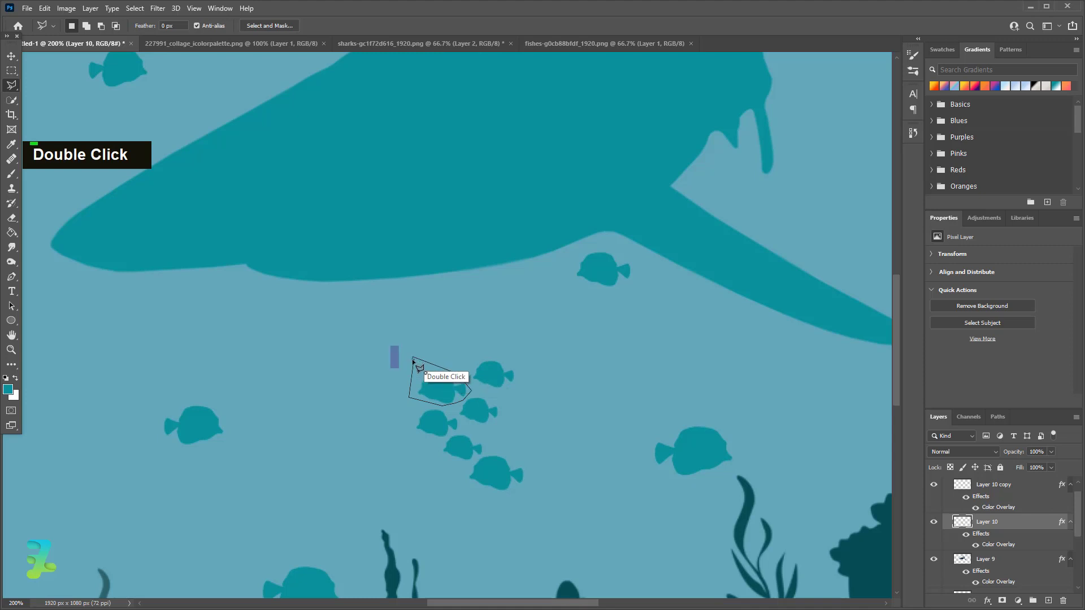
pyautogui.hotkey('ctrl', '-')
pyautogui.hotkey('ctrl', '-')
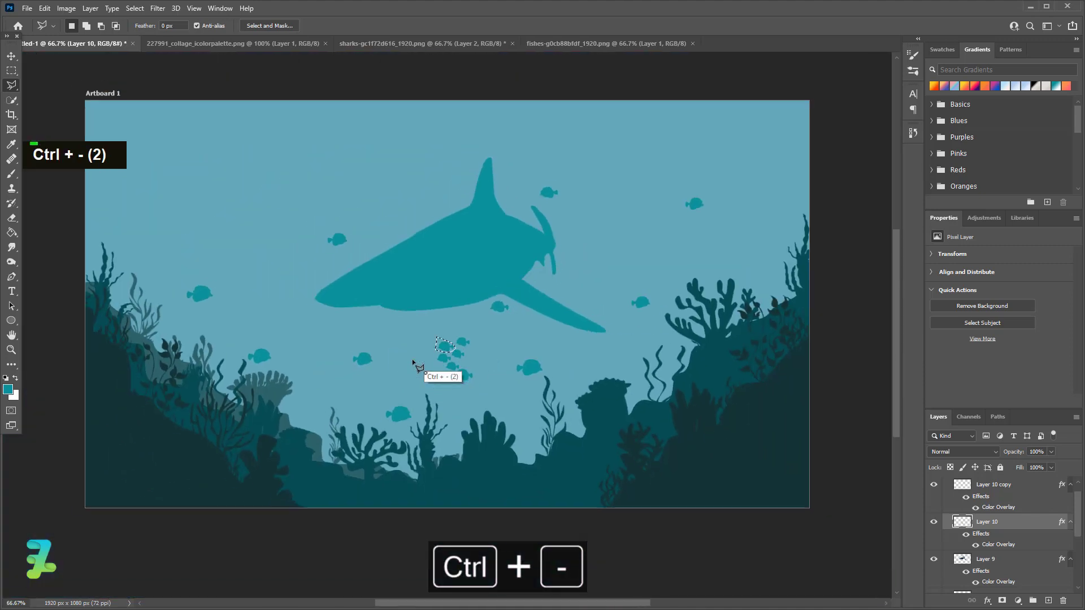
pyautogui.click(12, 56)
pyautogui.moveTo(438, 344)
pyautogui.mouseDown()
pyautogui.moveTo(199, 208)
pyautogui.moveTo(164, 201)
pyautogui.moveTo(174, 202)
pyautogui.mouseUp()
pyautogui.hotkey('ctrl', 'd')
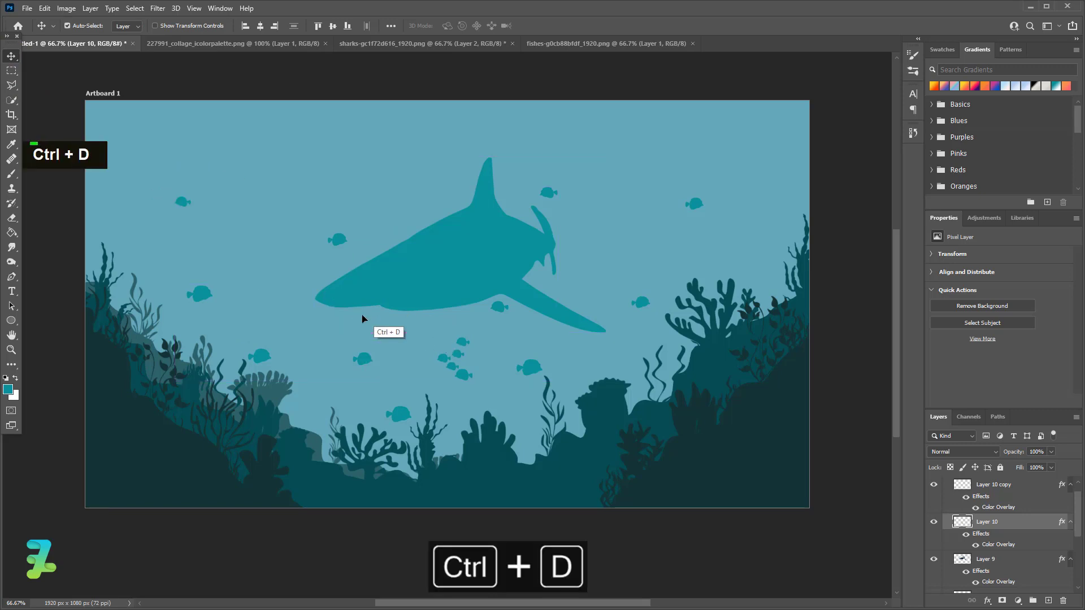
pyautogui.hotkey('ctrl', '=')
pyautogui.hotkey('ctrl', '=')
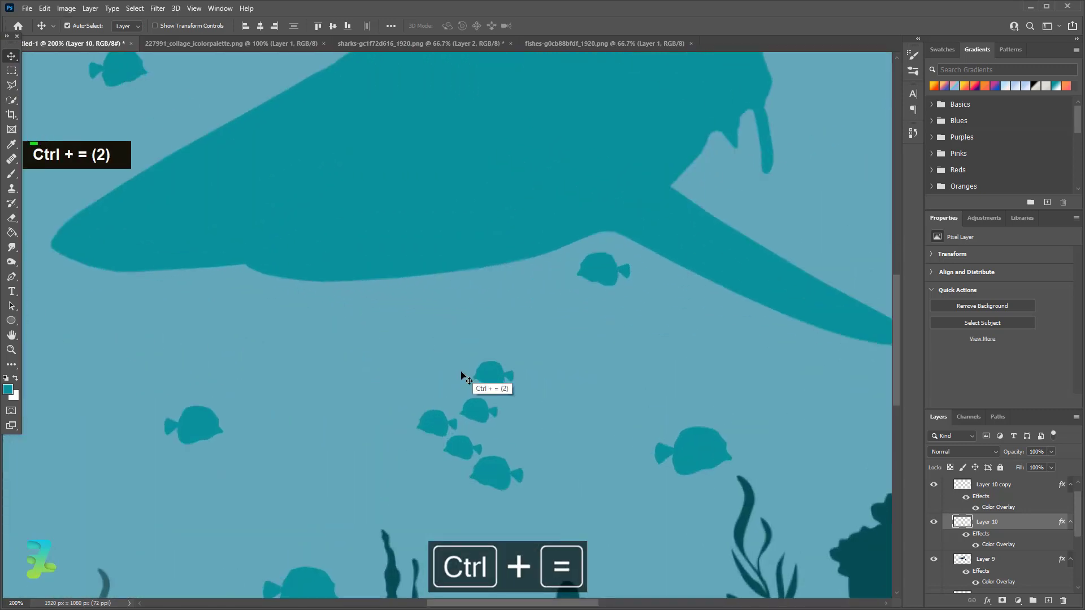
pyautogui.scroll(-1, 461, 376)
pyautogui.hotkey('ctrl', '-')
pyautogui.hotkey('ctrl', '-')
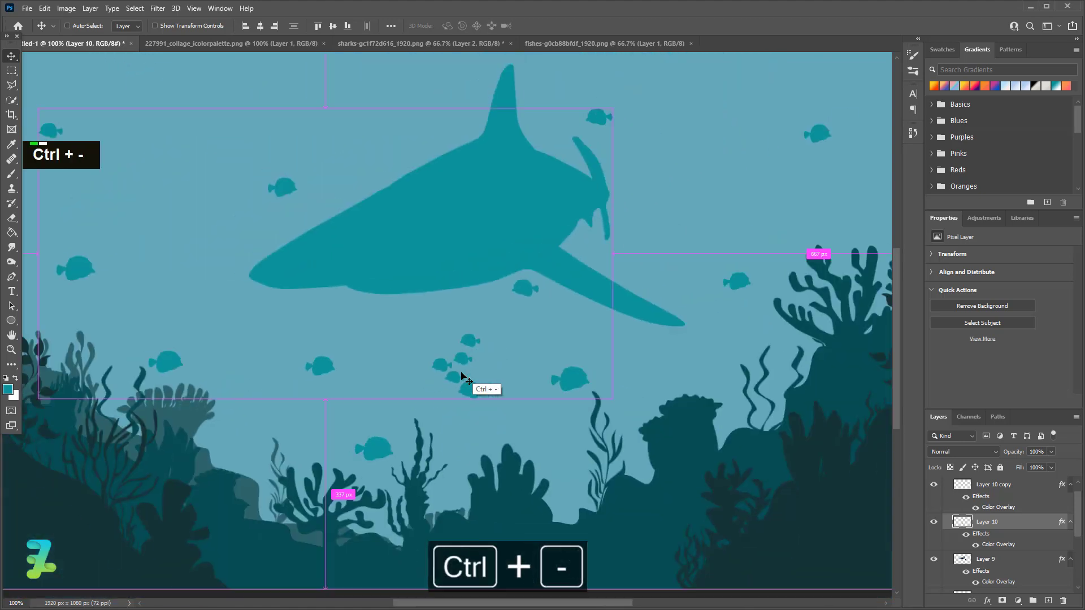
# - Duplicate Layer 10 and move the copied fish school into the open water to the right of the shark's tail
pyautogui.press('j')
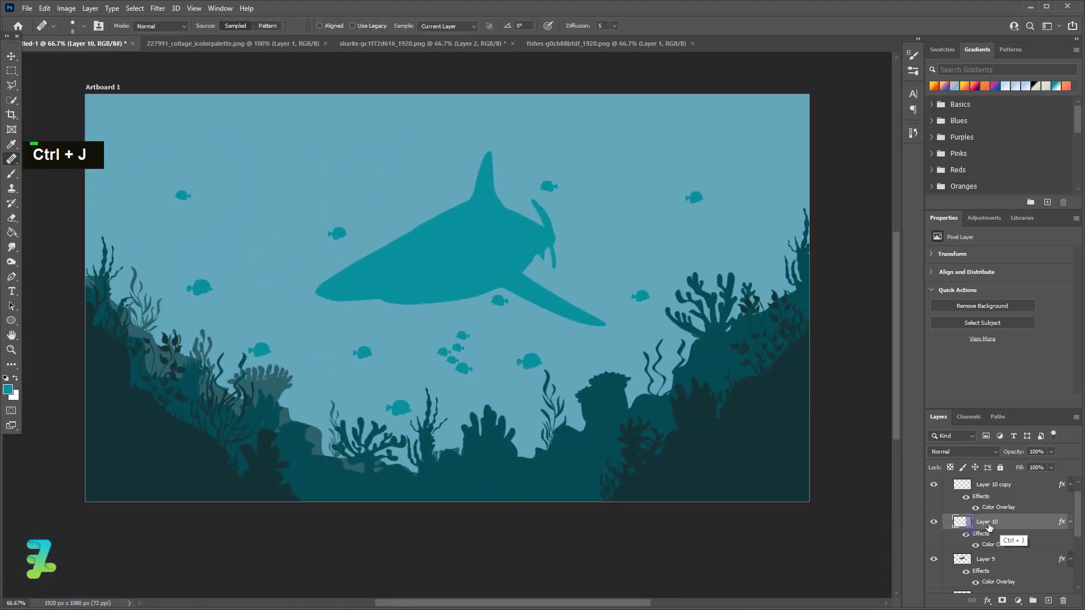
pyautogui.hotkey('ctrl', 'j')
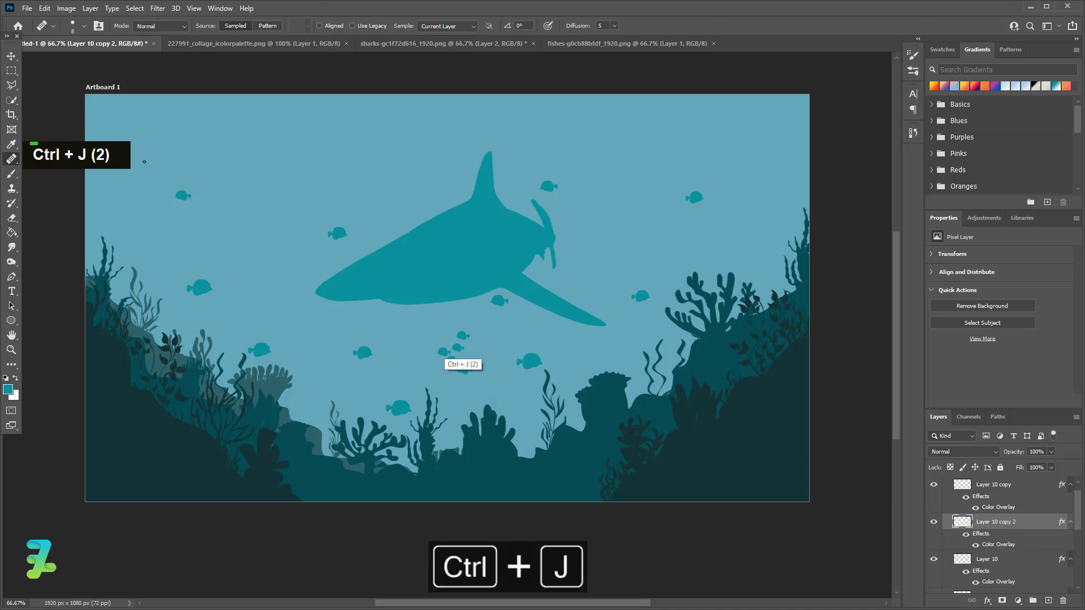
pyautogui.click(10, 57)
pyautogui.moveTo(450, 352); pyautogui.dragTo(600, 191)
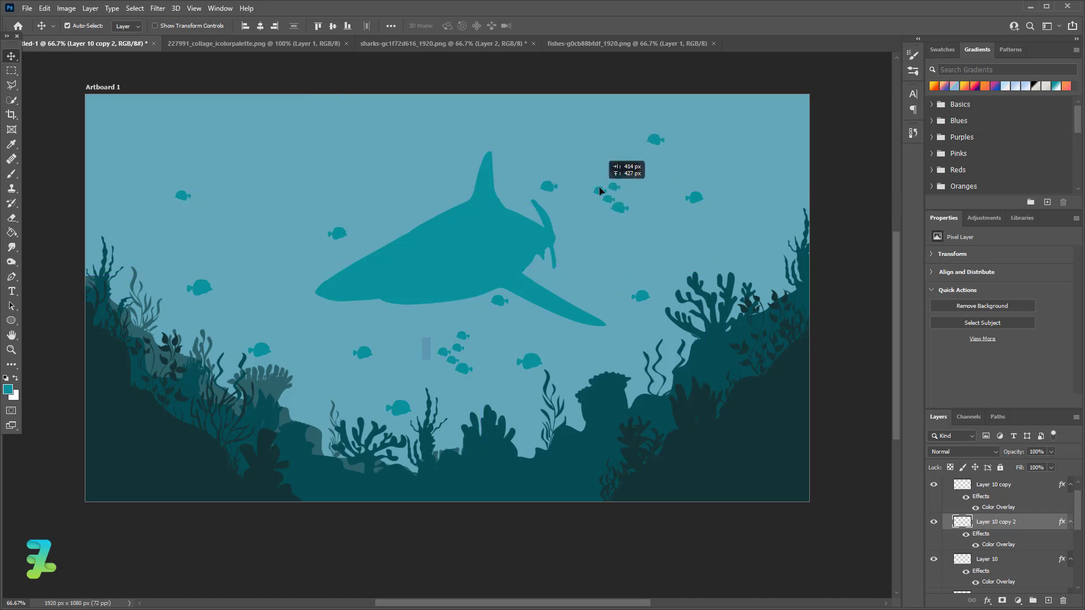
# - Lasso the topmost fish of the copied school and move it near the artboard's top edge, above and left of the shark
pyautogui.click(11, 85)
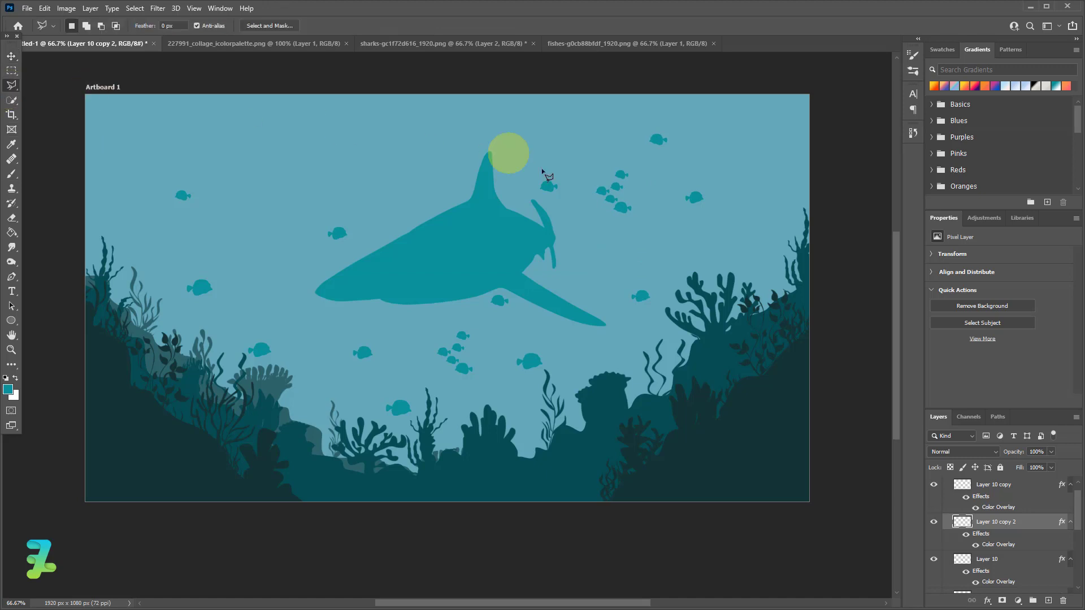
pyautogui.click(635, 165)
pyautogui.click(620, 157)
pyautogui.doubleClick(601, 171)
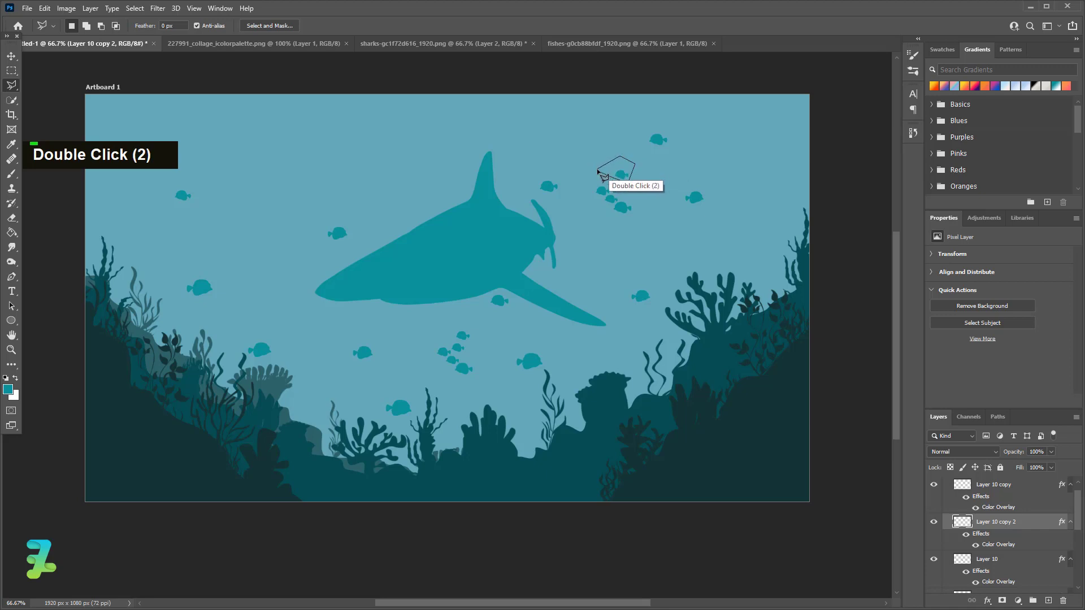
pyautogui.click(11, 56)
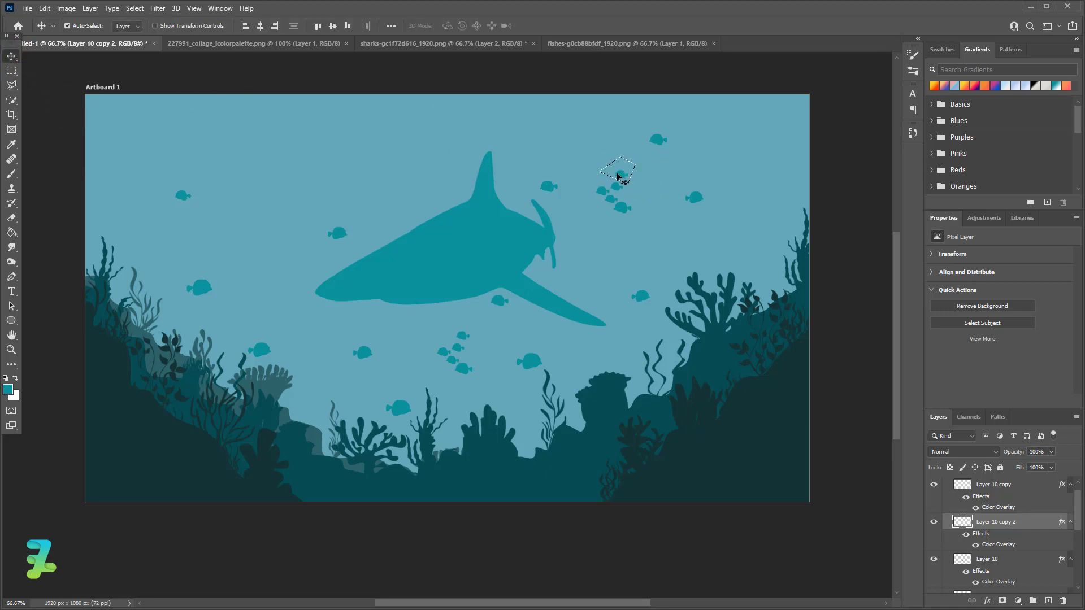
pyautogui.moveTo(619, 171)
pyautogui.mouseDown()
pyautogui.moveTo(312, 139)
pyautogui.moveTo(290, 127)
pyautogui.mouseUp()
pyautogui.hotkey('ctrl', 'd')
# - Lasso the largest fish at the bottom of the copied school and move it down beside the wavy seaweed on the right seabed
pyautogui.click(11, 84)
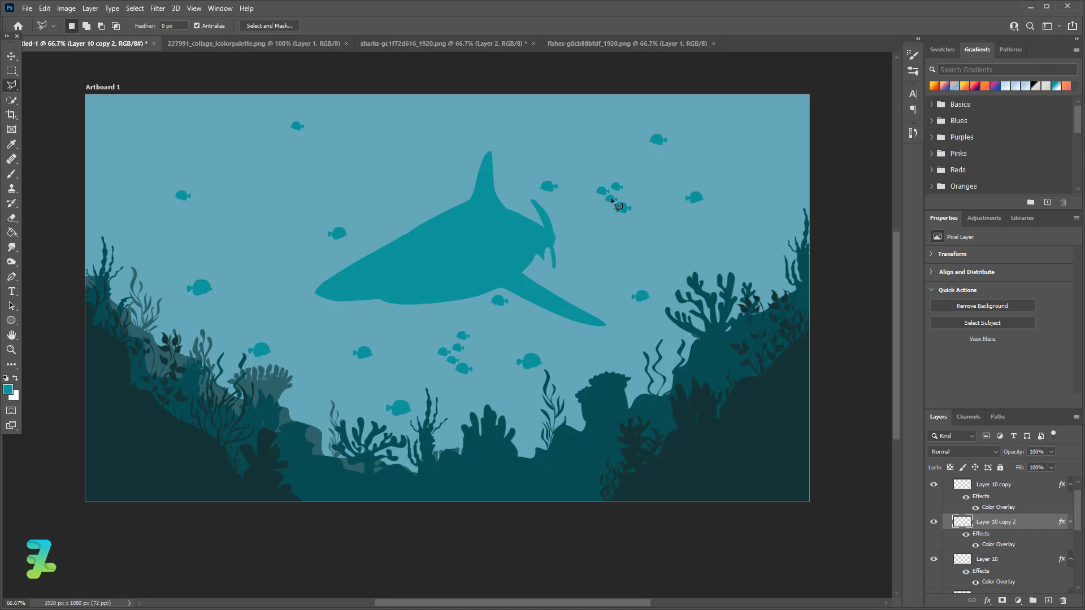
pyautogui.hotkey('ctrl', '=')
pyautogui.scroll(3, 808, 237)
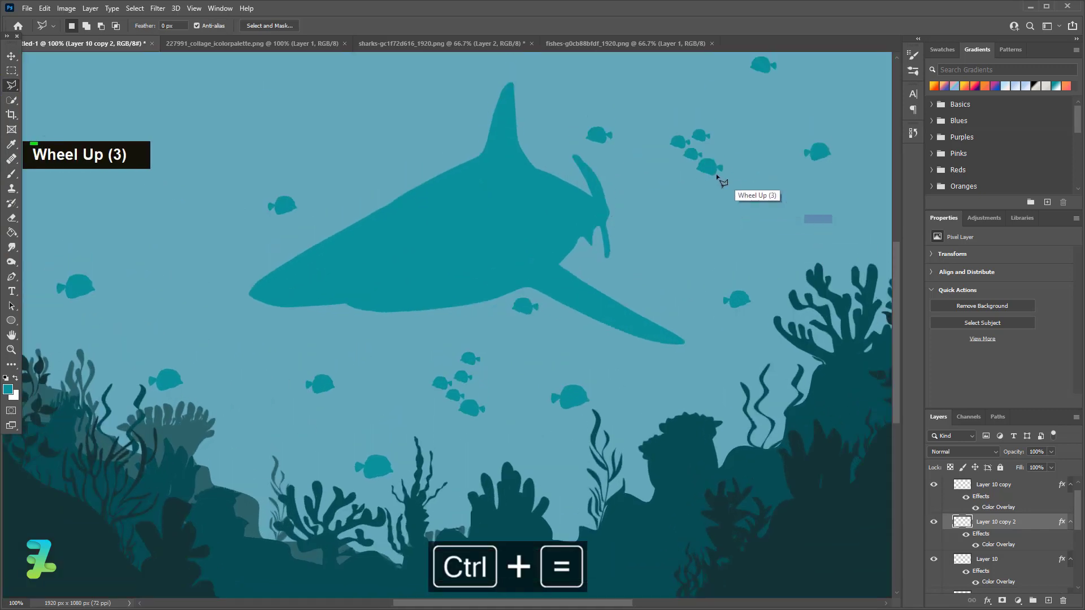
pyautogui.click(691, 162)
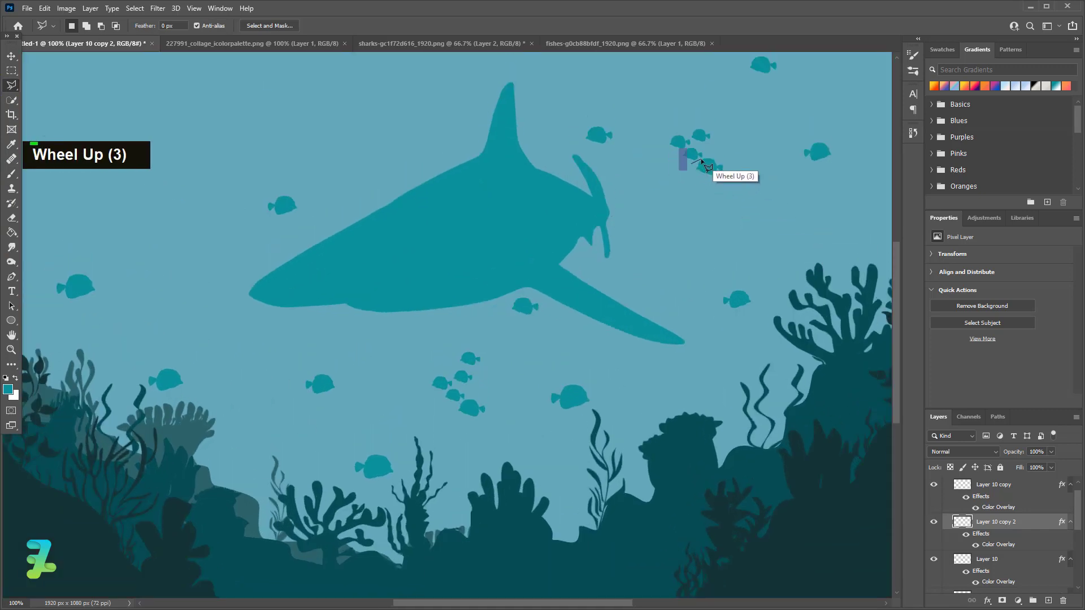
pyautogui.click(751, 180)
pyautogui.click(737, 185)
pyautogui.doubleClick(694, 182)
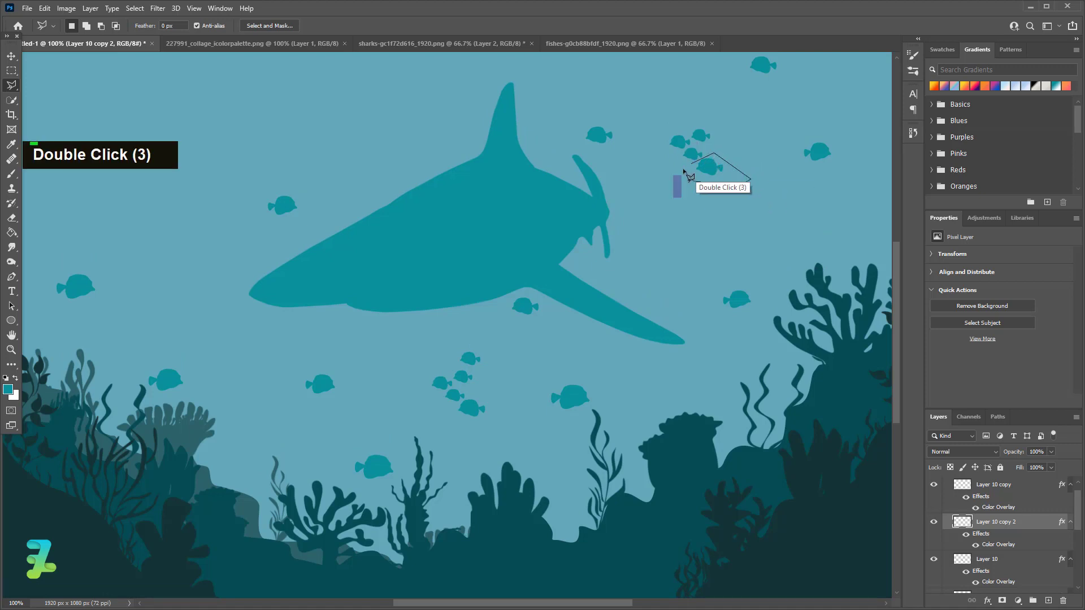
pyautogui.click(11, 56)
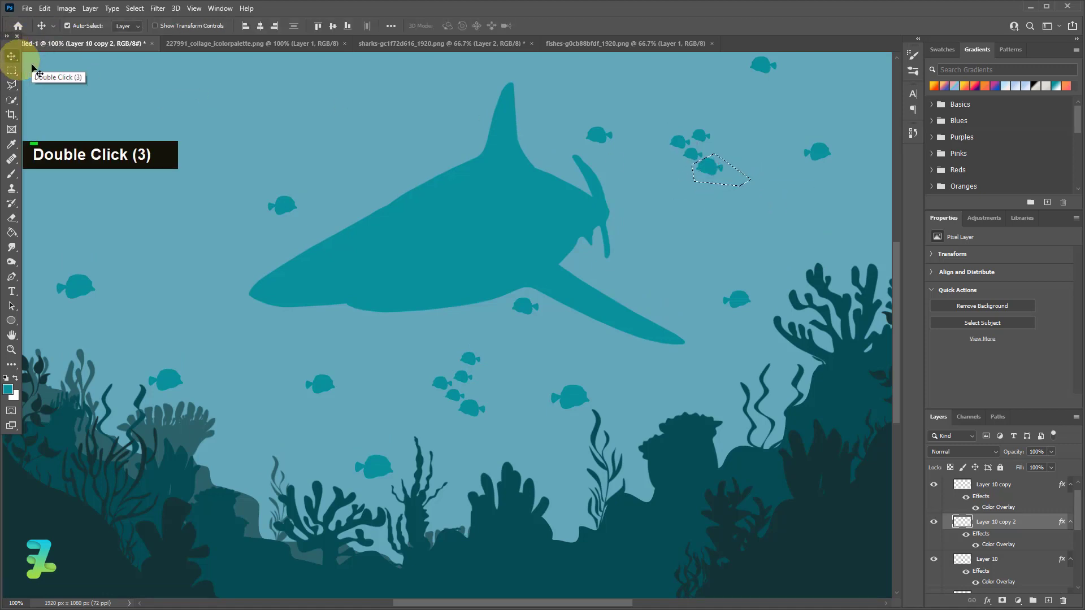
pyautogui.moveTo(706, 185); pyautogui.dragTo(718, 405)
pyautogui.hotkey('ctrl', 'd')
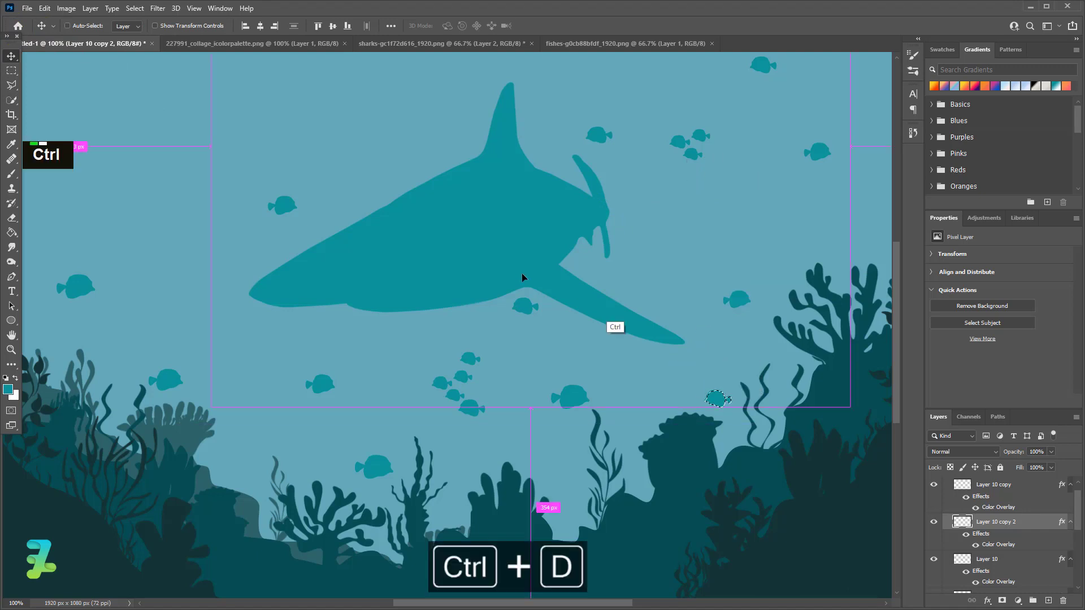
# - Lasso the leftmost remaining fish of the copied school and move it into the artboard's upper right corner
pyautogui.click(11, 84)
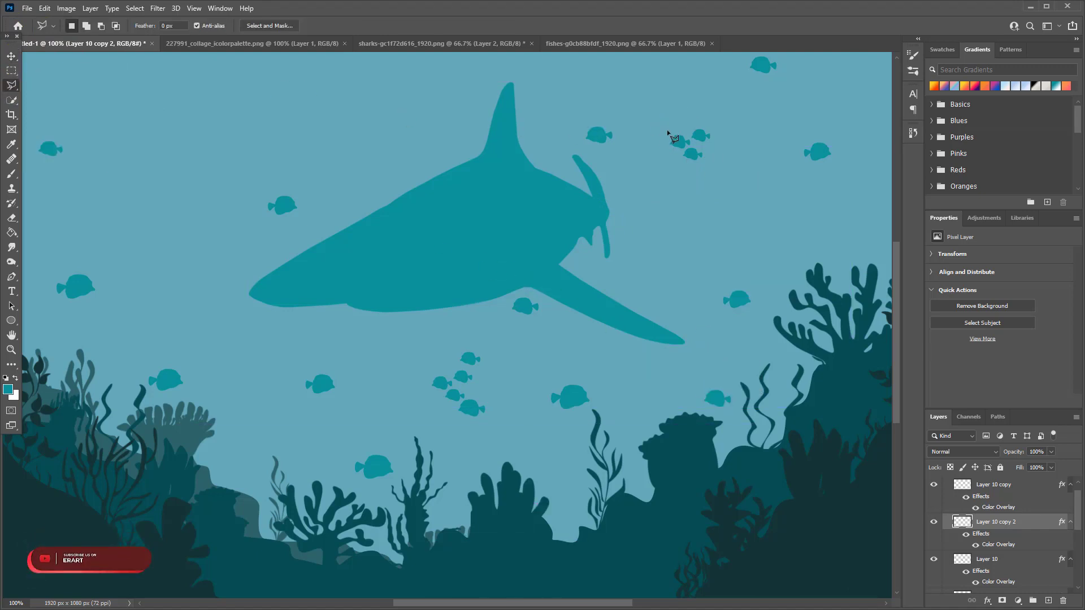
pyautogui.click(658, 152)
pyautogui.doubleClick(682, 152)
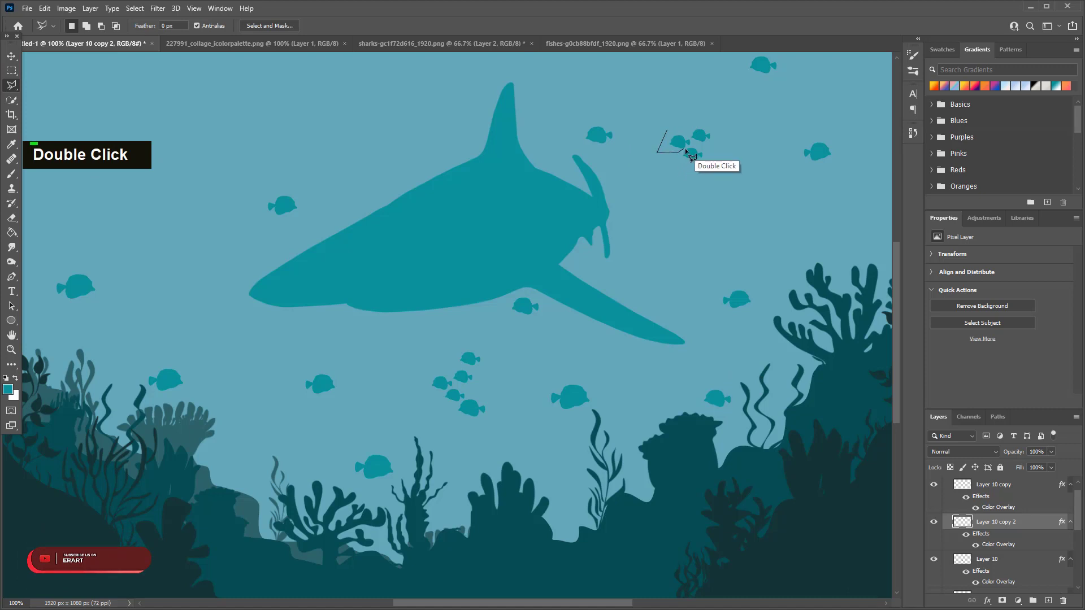
pyautogui.click(694, 145)
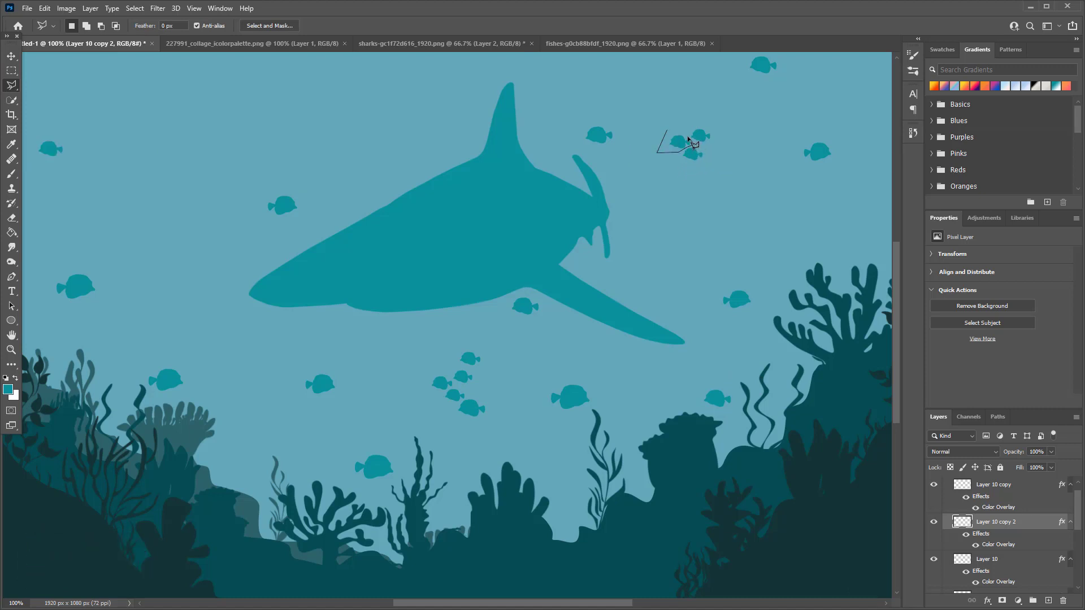
pyautogui.click(687, 133)
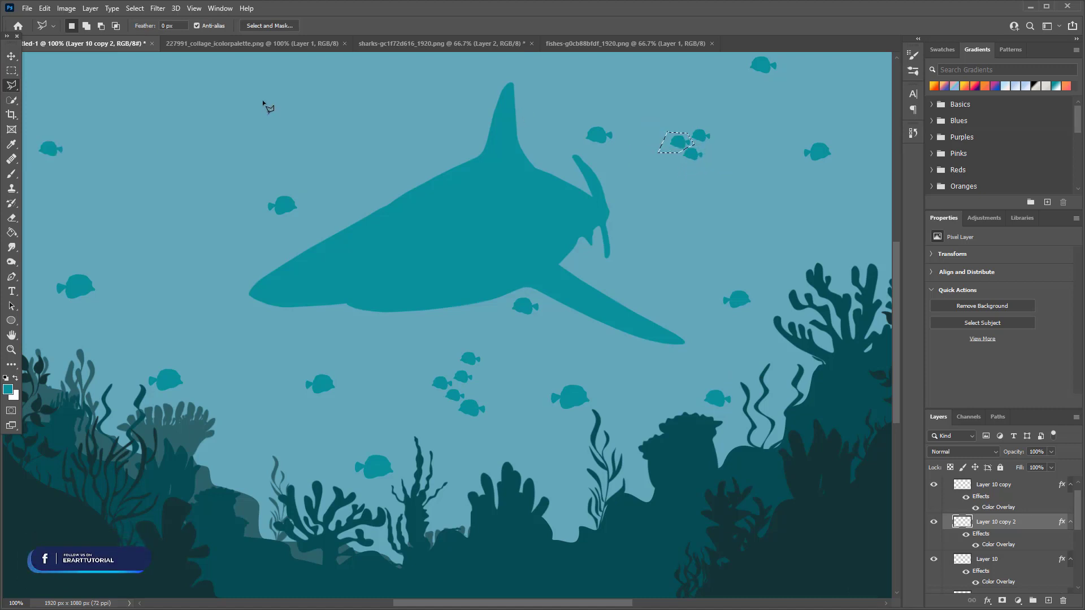
pyautogui.hotkey('ctrl', '-')
pyautogui.click(11, 56)
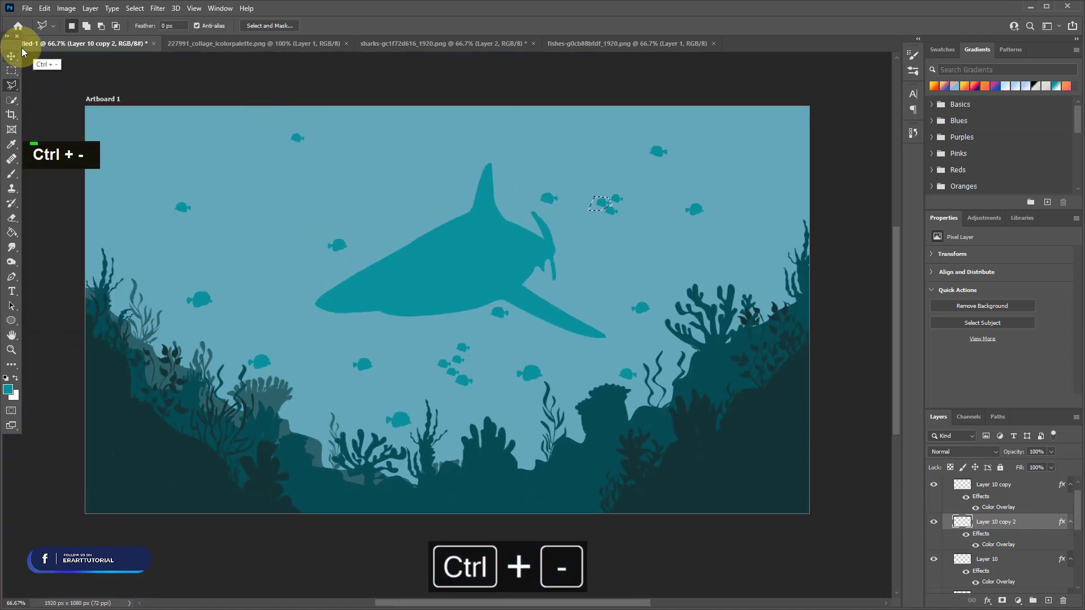
pyautogui.moveTo(605, 202); pyautogui.dragTo(785, 128)
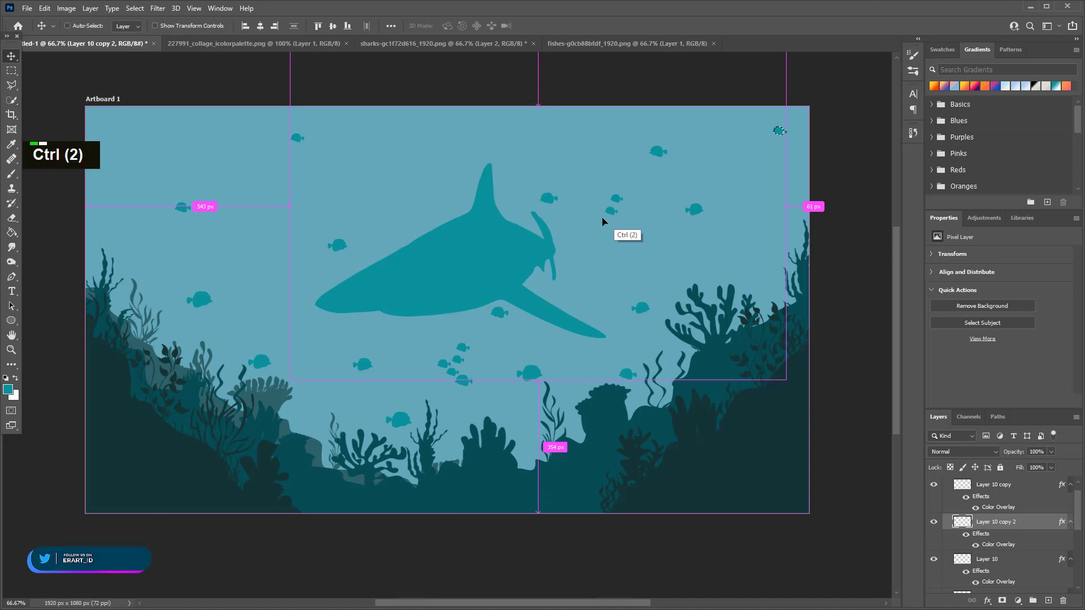
pyautogui.hotkey('ctrl', 'd')
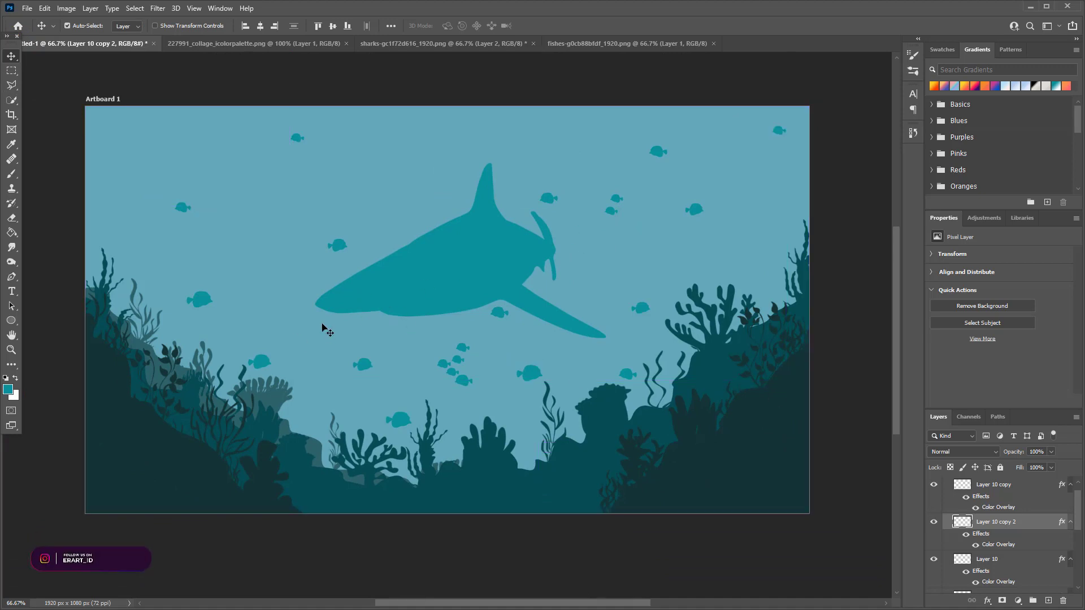
# - Switch to the Brush tool with the Soft Round preset from General Brushes
pyautogui.click(8, 390)
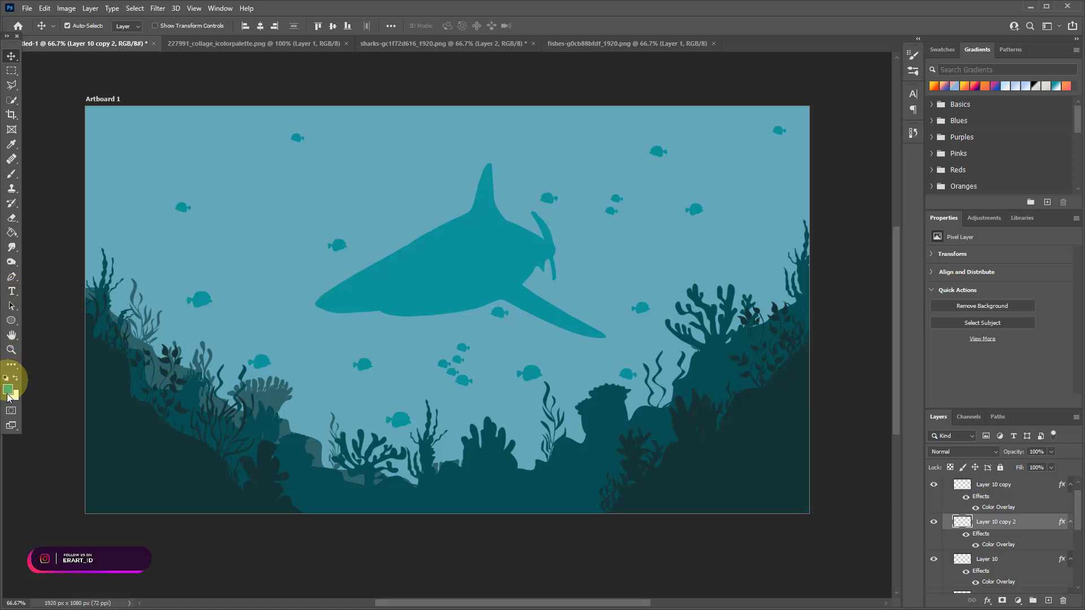
pyautogui.click(11, 174)
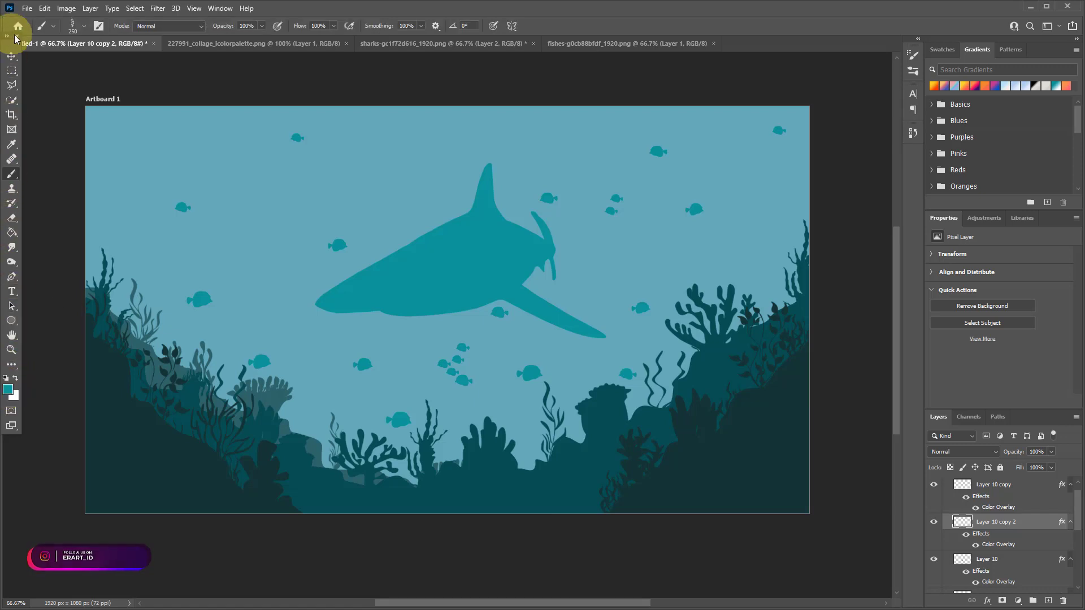
pyautogui.click(77, 25)
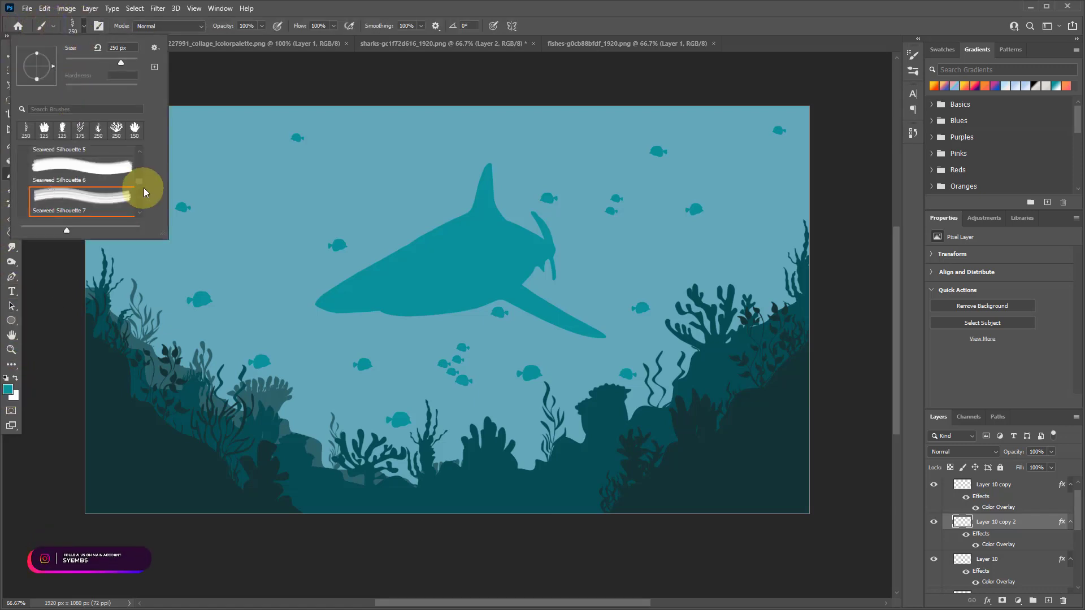
pyautogui.moveTo(140, 180); pyautogui.dragTo(139, 154)
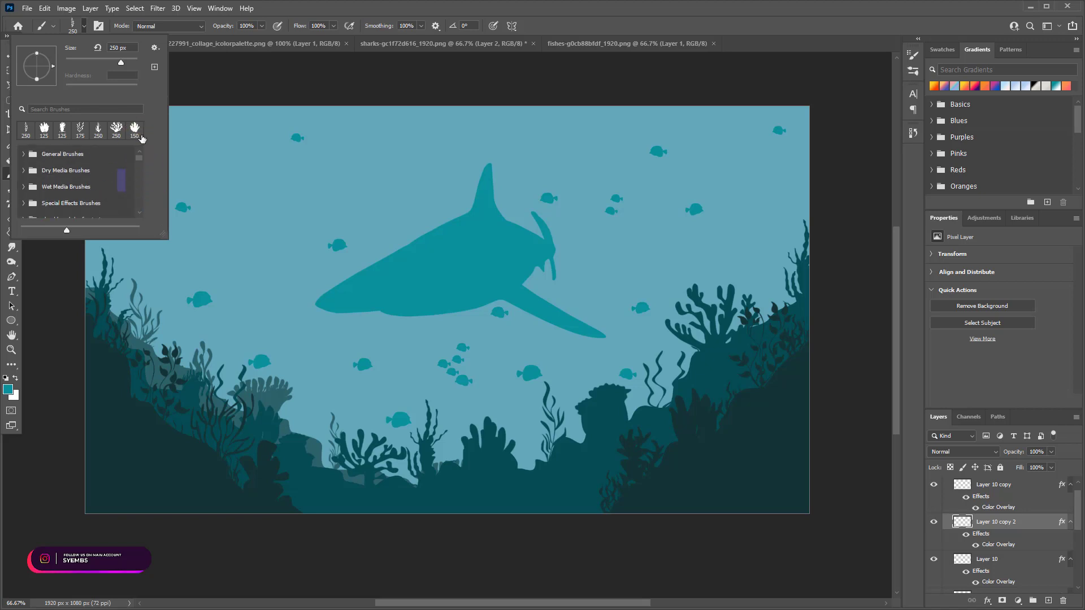
pyautogui.click(23, 155)
pyautogui.click(59, 188)
pyautogui.click(88, 24)
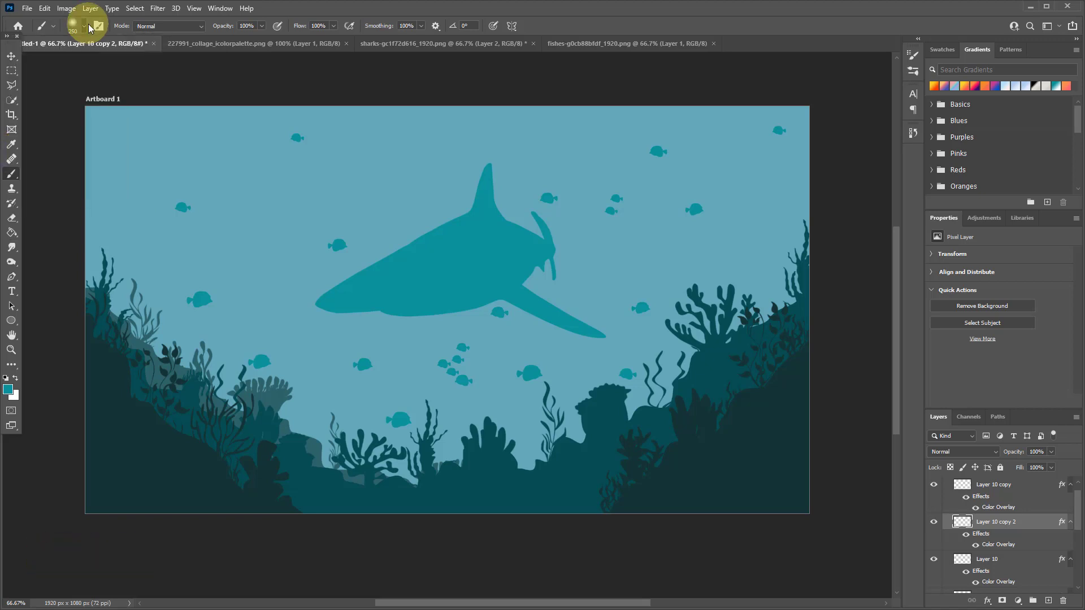
# - Create a new layer above Layer 10 copy, at the top of the artboard's layer stack
pyautogui.scroll(-1, 1037, 483)
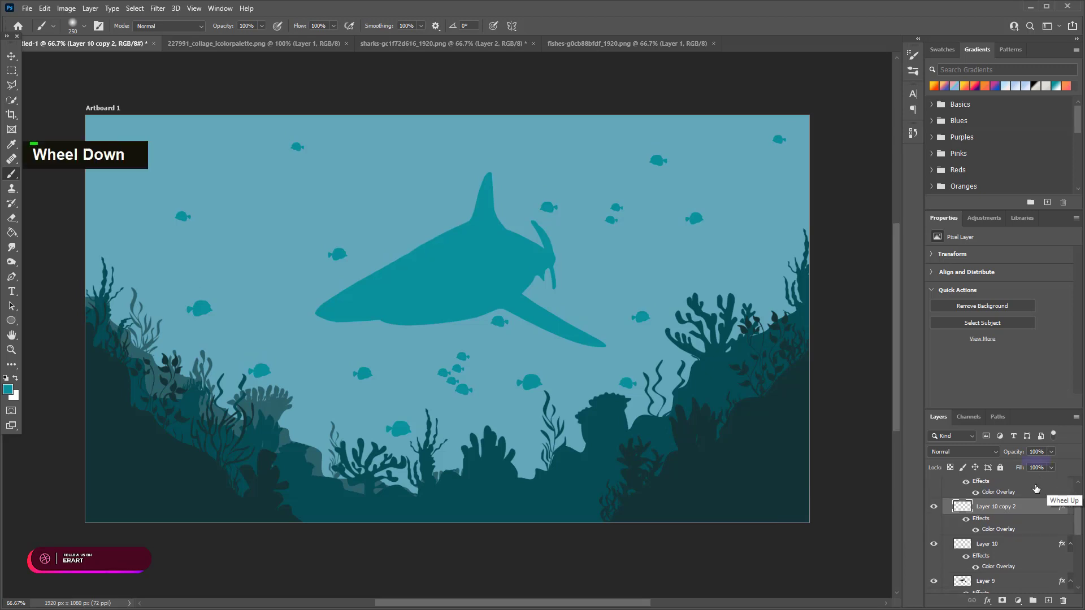
pyautogui.scroll(4, 1026, 495)
pyautogui.click(1017, 500)
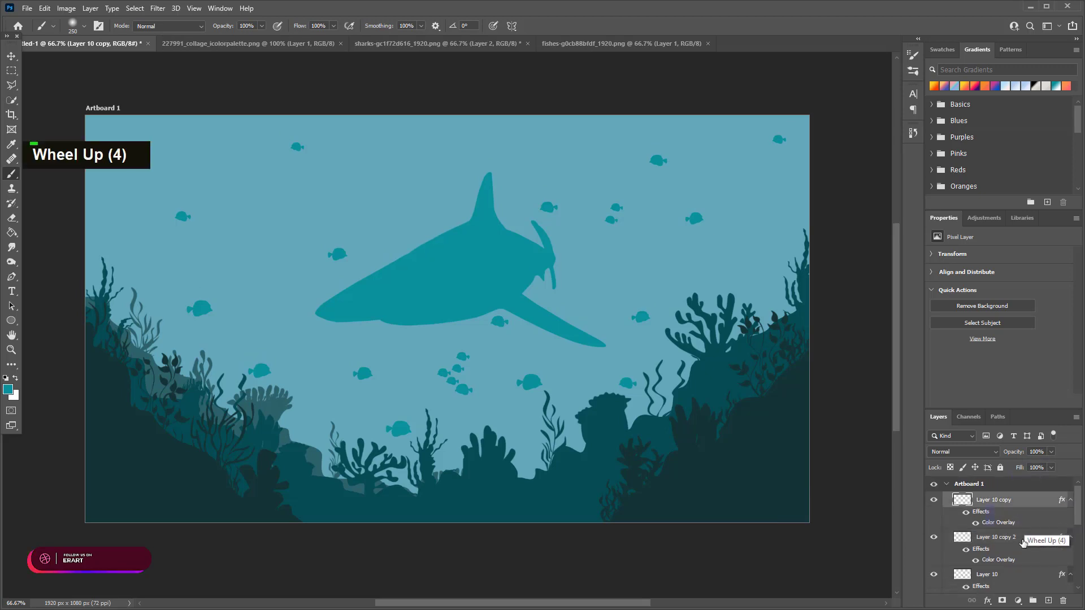
pyautogui.click(1049, 601)
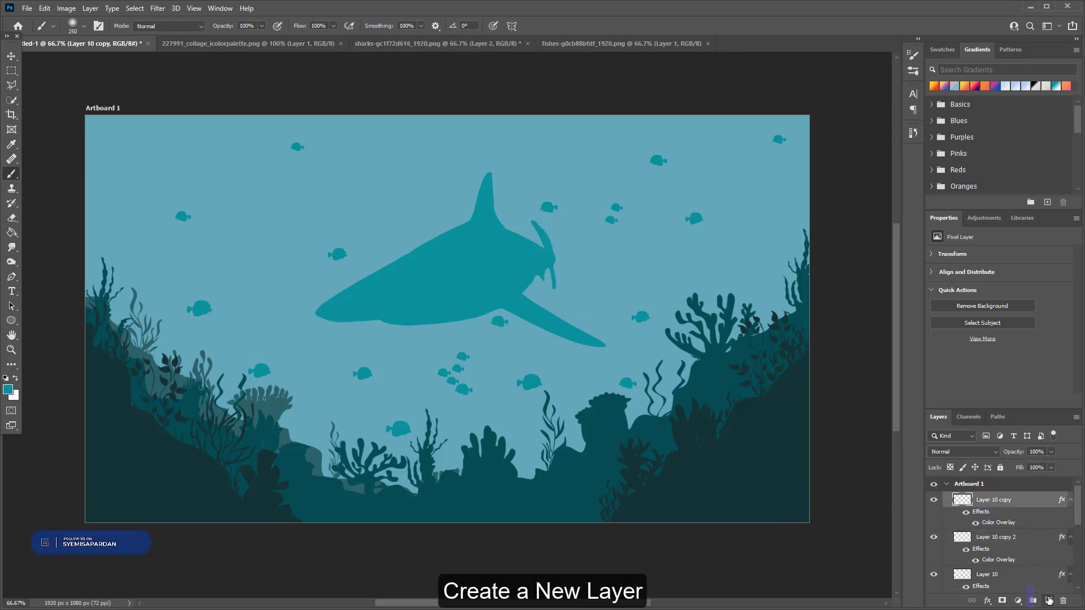
# - Reduce the brush size to 30 px and try a soft dab above the fan coral on the left
pyautogui.press('[')
pyautogui.press('[')
pyautogui.press('[')
pyautogui.press('[')
pyautogui.press('[')
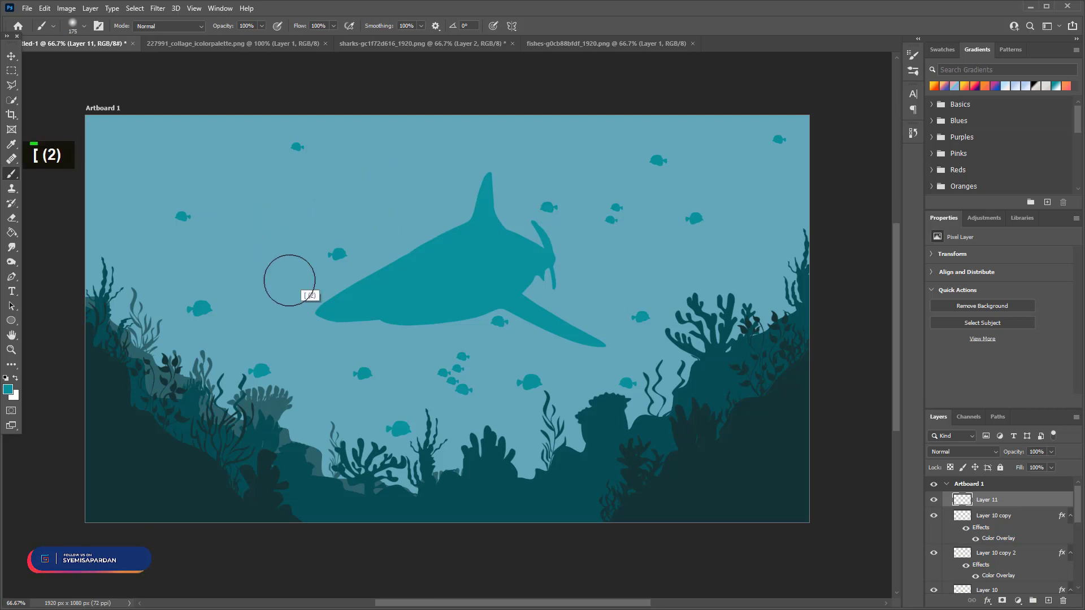
pyautogui.press('[')
pyautogui.press('[')
pyautogui.press('[')
pyautogui.press('[')
pyautogui.press('[')
pyautogui.press('[')
pyautogui.press('[')
pyautogui.press('[')
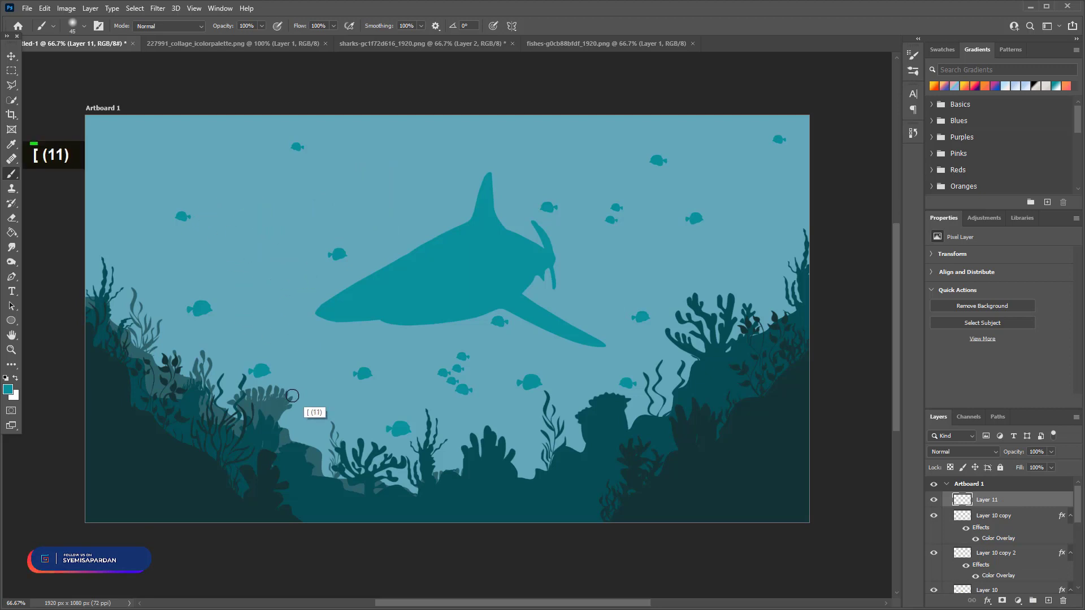
pyautogui.press(']')
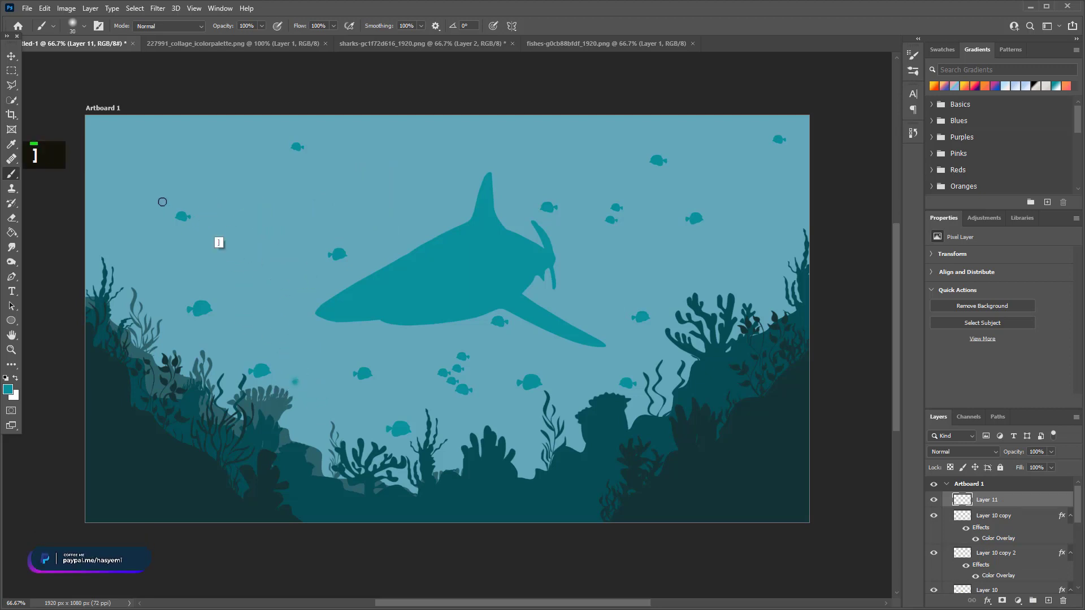
# - Undo the soft test dab and give the brush a hard edge
pyautogui.hotkey('ctrl', 'z')
pyautogui.click(80, 26)
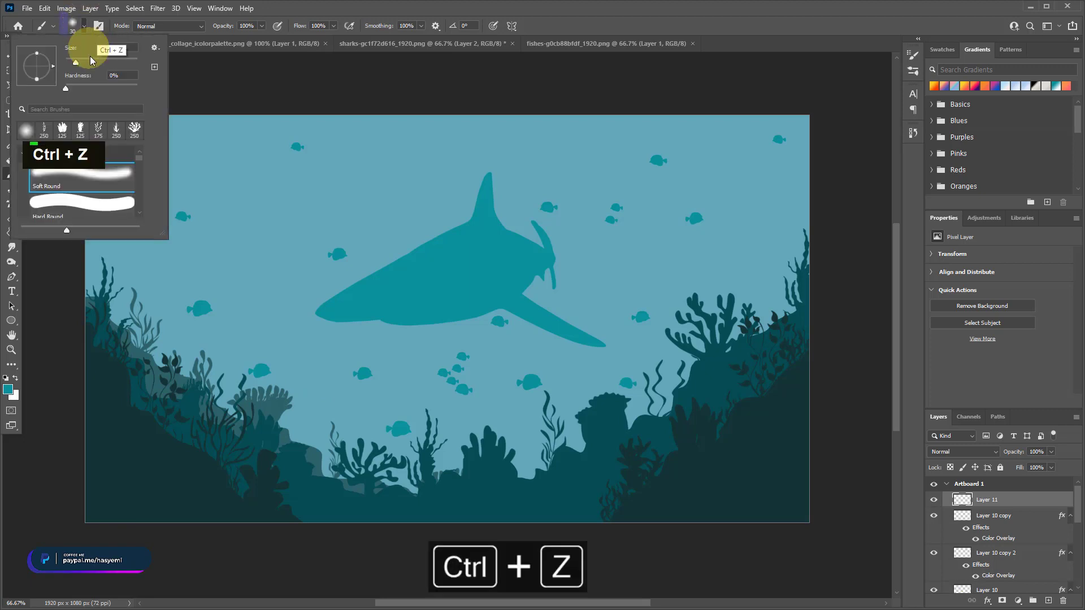
pyautogui.click(79, 26)
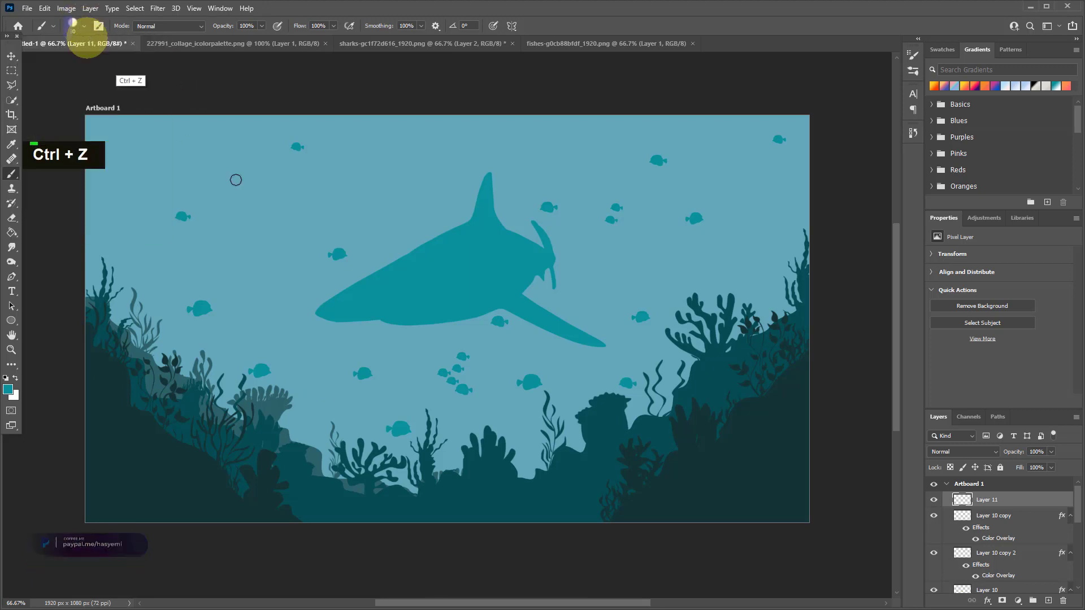
# - Paint hard-edged teal bubbles of varied sizes in the water beneath the shark, among the small fish and above the seabed corals
pyautogui.press('[')
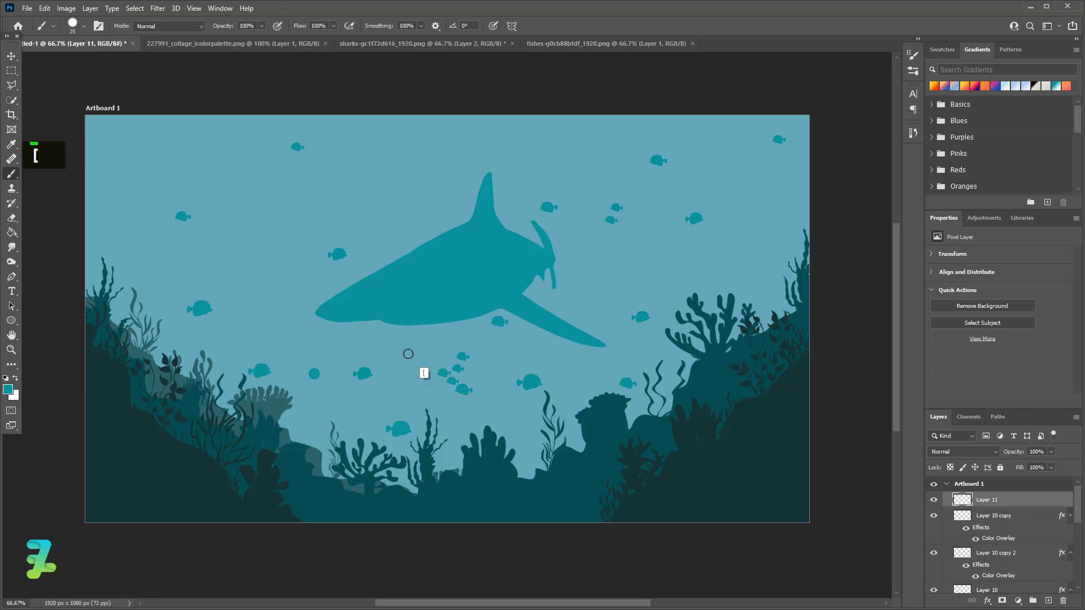
pyautogui.press(']')
pyautogui.click(427, 403)
pyautogui.press('[')
pyautogui.press(']')
pyautogui.press(']')
pyautogui.click(520, 349)
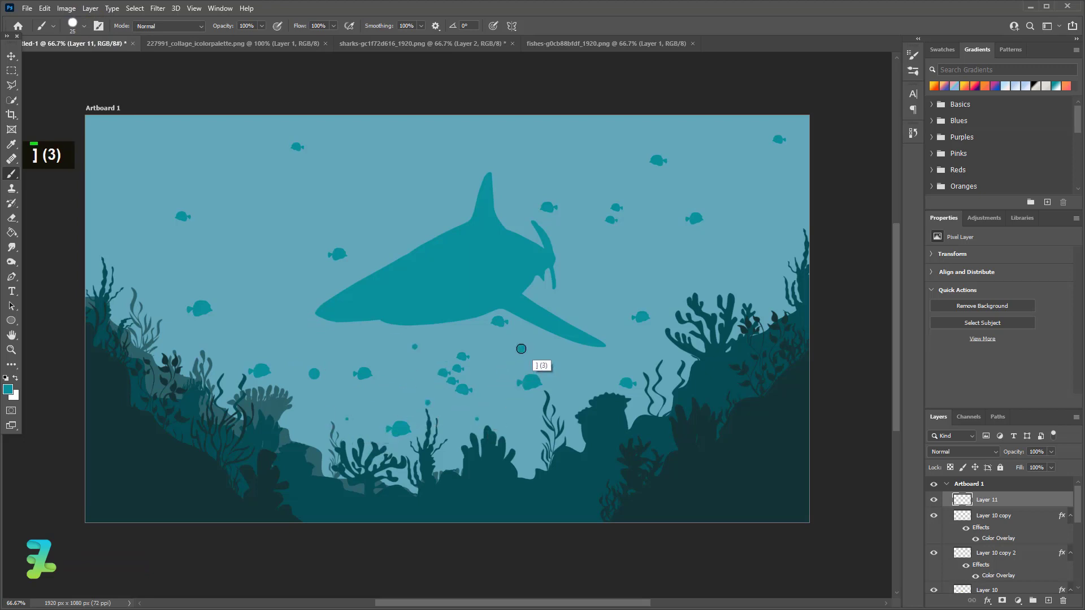
# - Add bubbles of varied sizes below the shark's long fin and a smaller one beside the wavy seaweed on the right
pyautogui.press(']')
pyautogui.press(']')
pyautogui.click(530, 426)
pyautogui.press(']')
pyautogui.press(']')
pyautogui.press(']')
pyautogui.click(582, 368)
pyautogui.press('[')
pyautogui.press('[')
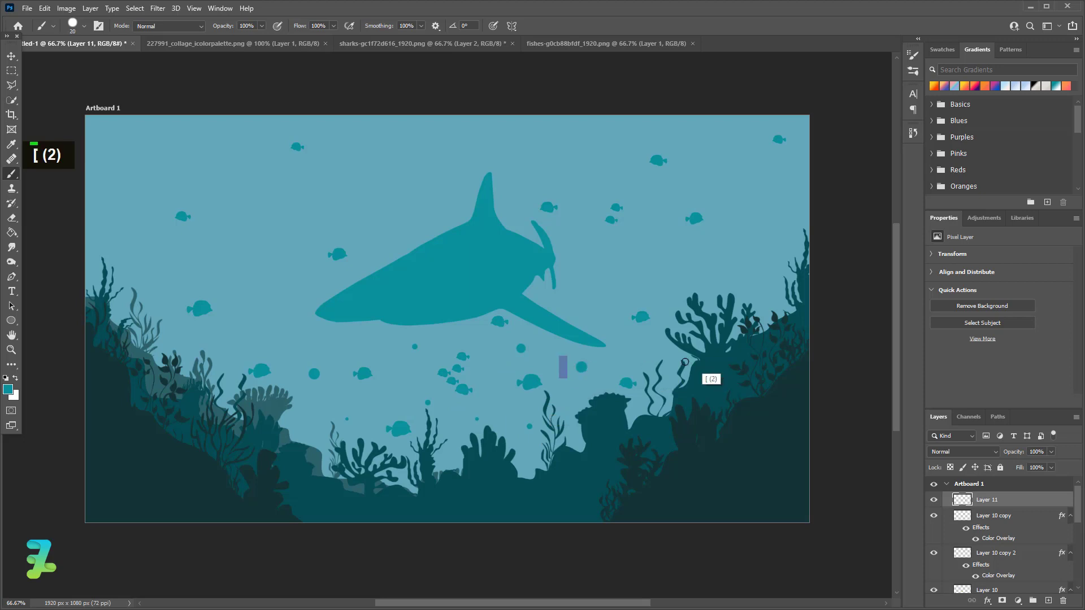
# - Paint bubbles of varied sizes behind the shark's tail and among the fish up to the artboard's right edge
pyautogui.press(']')
pyautogui.press(']')
pyautogui.press(']')
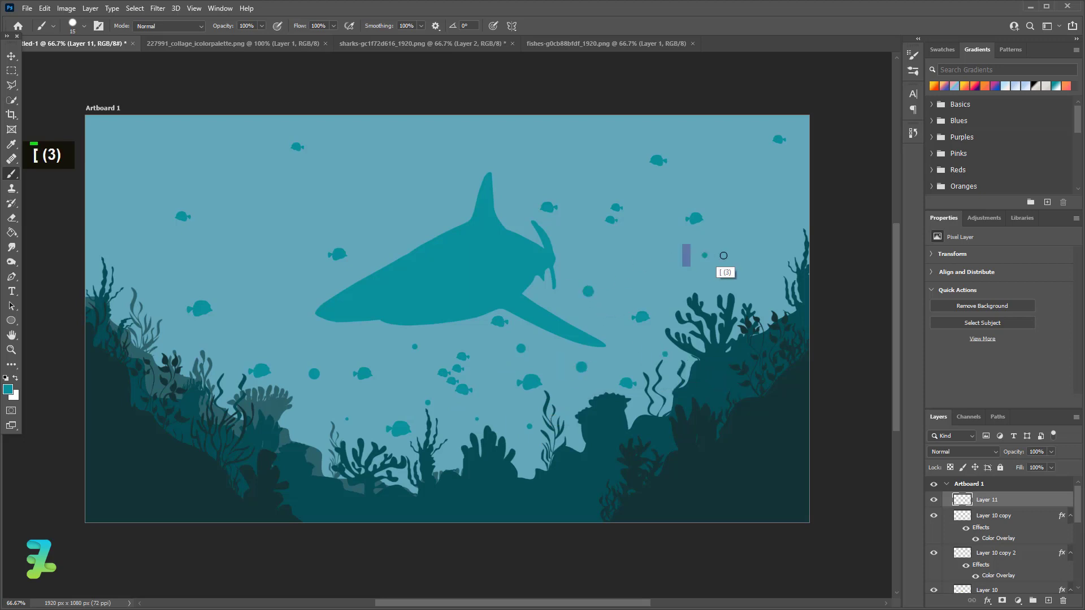
pyautogui.press(']')
pyautogui.press(']')
pyautogui.press(']')
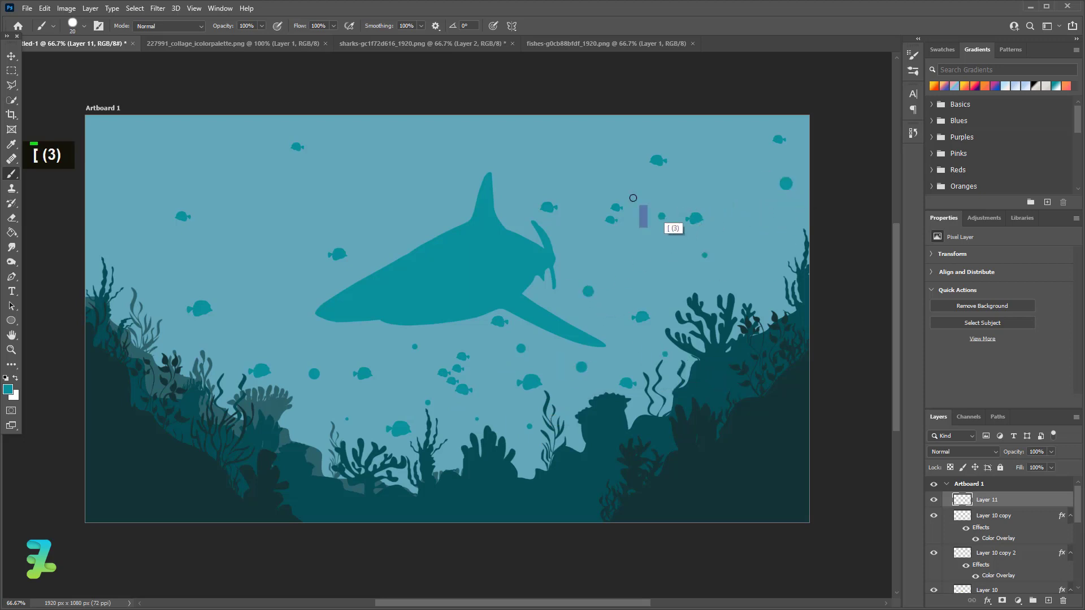
# - Paint larger bubbles above and behind the shark's tail, plus a small one just behind its dorsal fin
pyautogui.press(']')
pyautogui.press(']')
pyautogui.press(']')
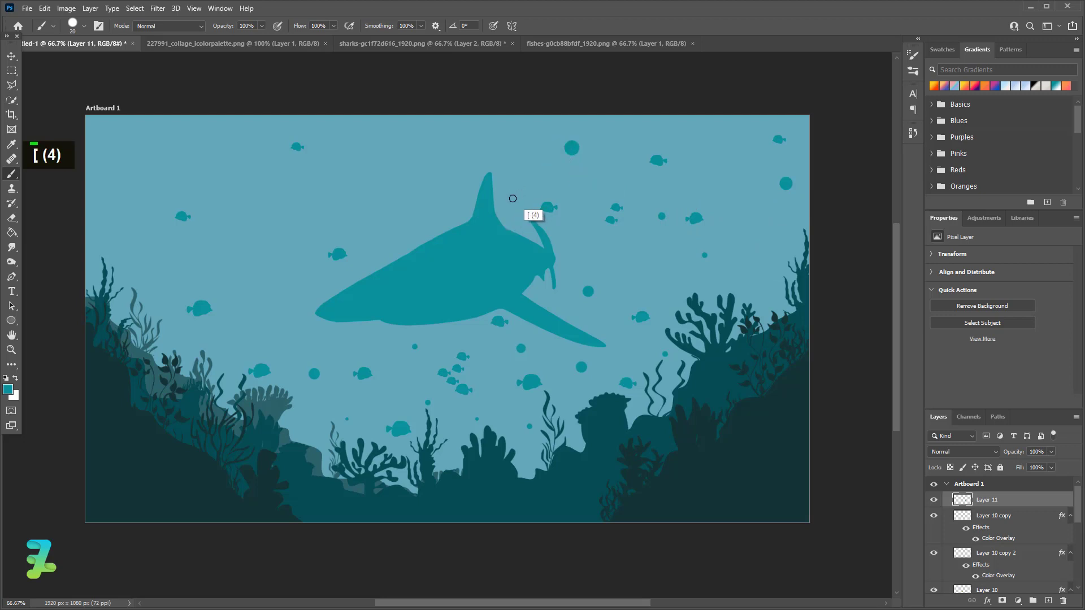
pyautogui.press(']')
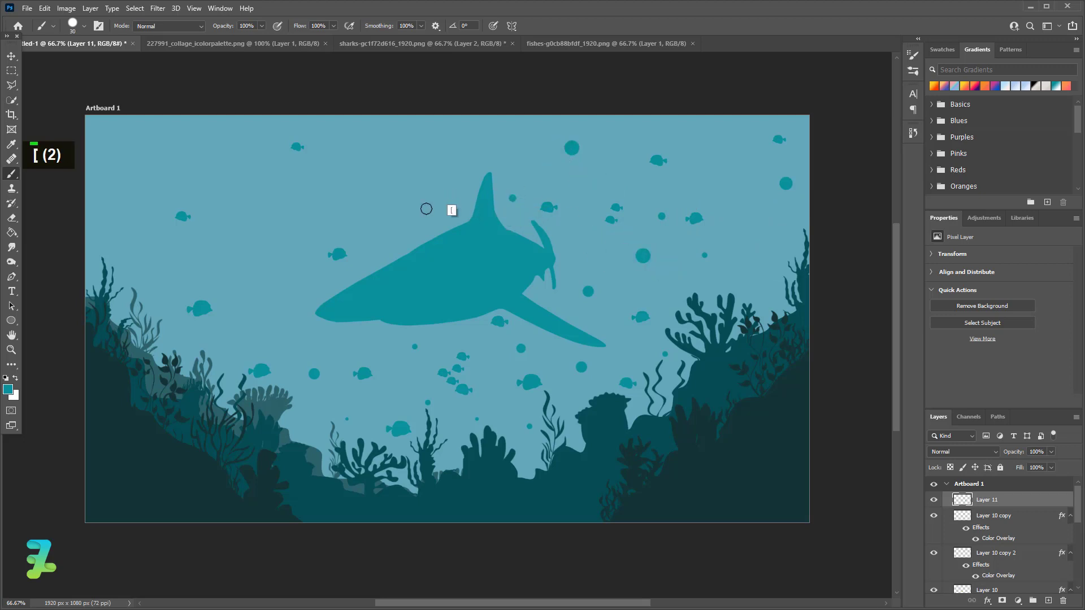
# - Paint a rising cluster of medium bubbles above the shark's back, in front of the dorsal fin
pyautogui.press('[')
pyautogui.press('[')
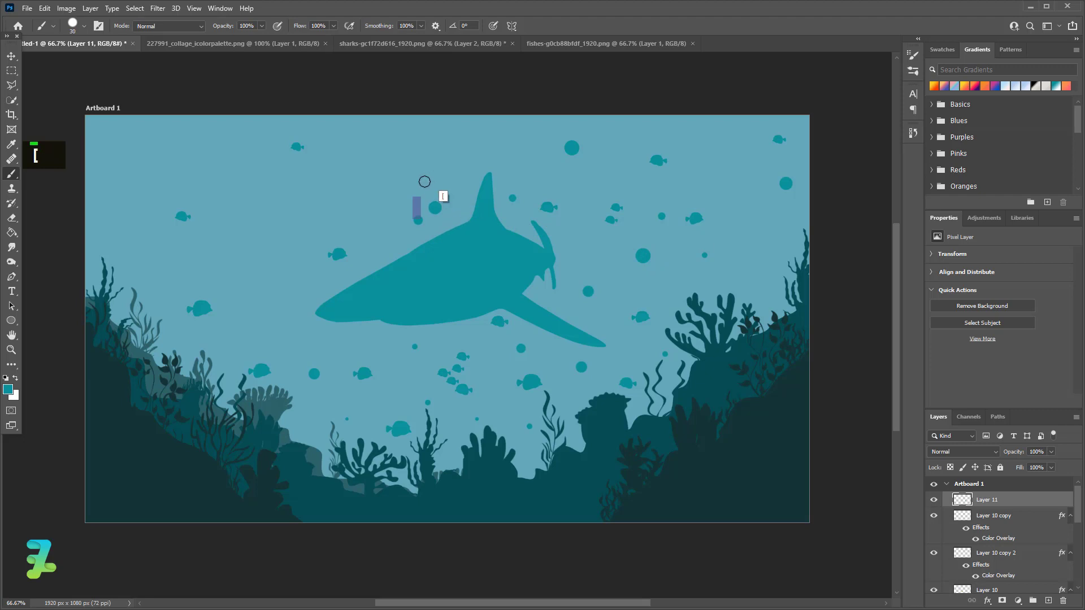
pyautogui.click(423, 185)
pyautogui.press(']')
pyautogui.press(']')
pyautogui.click(443, 157)
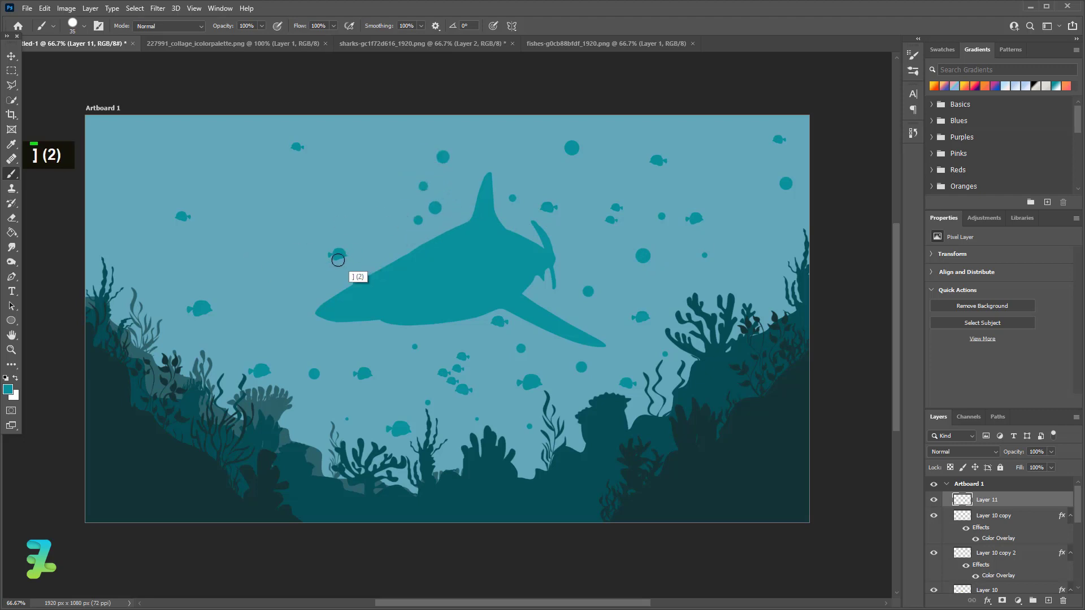
# - Continue the bubble trail down along the shark's back toward its head with progressively smaller dabs
pyautogui.press('[')
pyautogui.press('[')
pyautogui.click(403, 239)
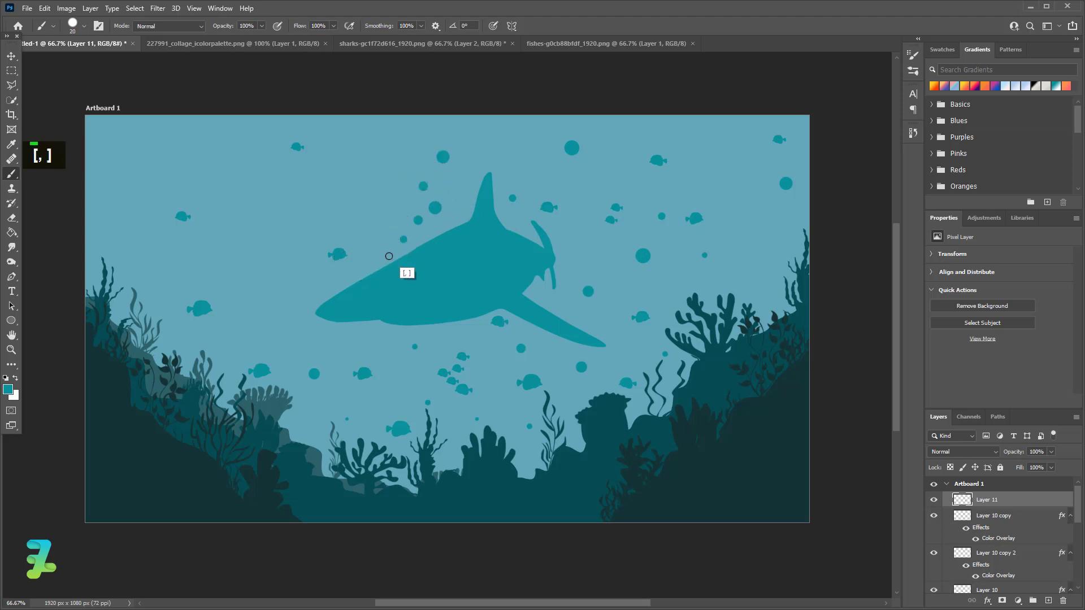
pyautogui.click(393, 253)
pyautogui.press(']')
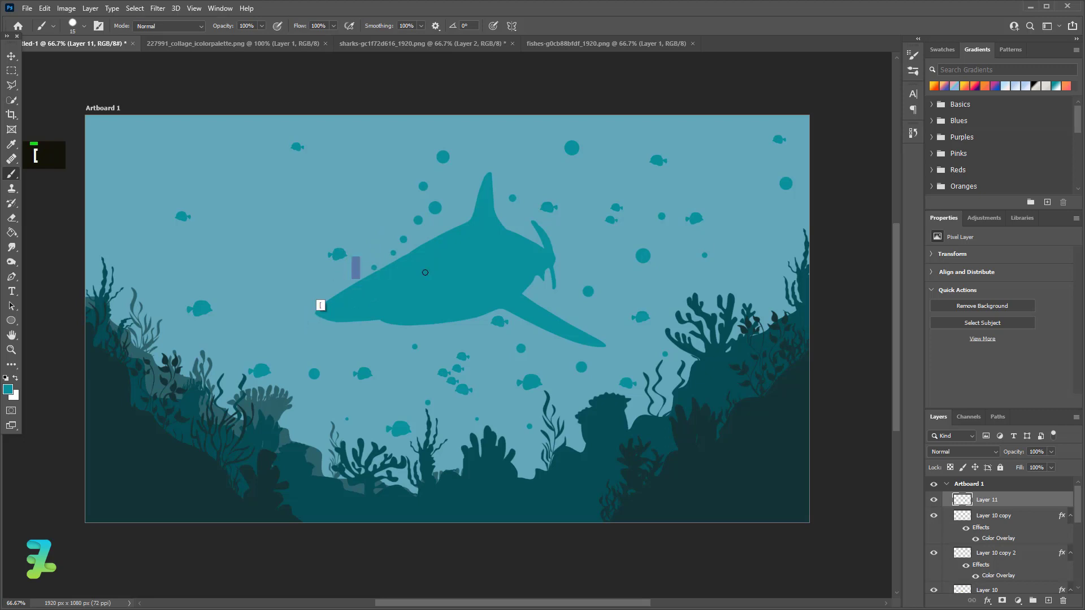
# - Paint bubbles of varied sizes in the open water left of the shark, around the fish near the left edge
pyautogui.press(']')
pyautogui.press(']')
pyautogui.click(135, 166)
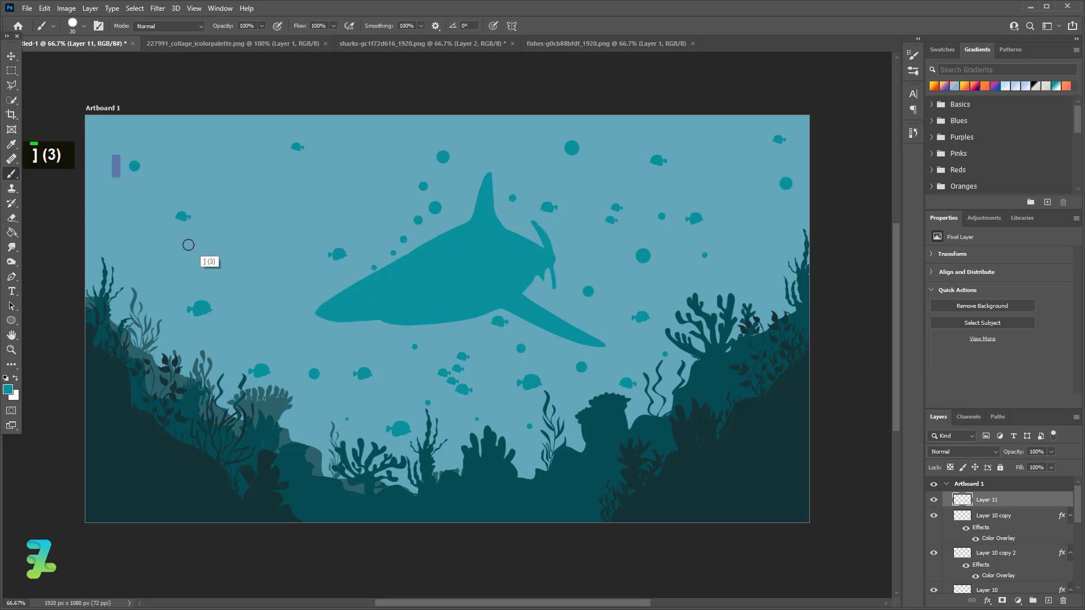
pyautogui.press('[')
pyautogui.press('[')
pyautogui.press('[')
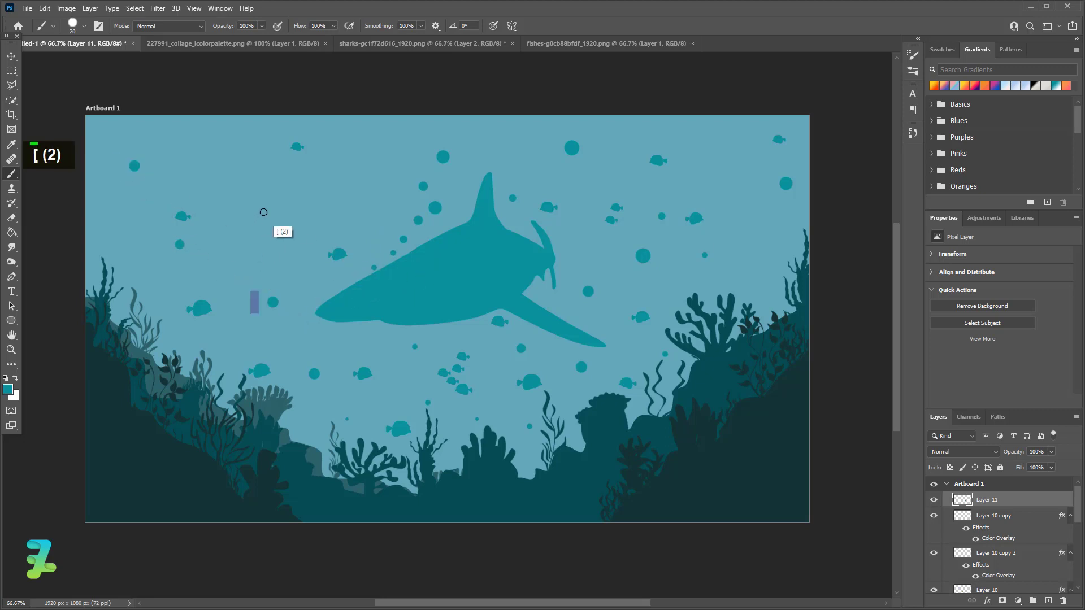
# - Paint small bubbles of varied sizes across the upper-left water, around the fish above the shark's head
pyautogui.click(263, 211)
pyautogui.press('[')
pyautogui.press('[')
pyautogui.click(317, 184)
pyautogui.press(']')
pyautogui.press(']')
pyautogui.click(353, 148)
pyautogui.press('[')
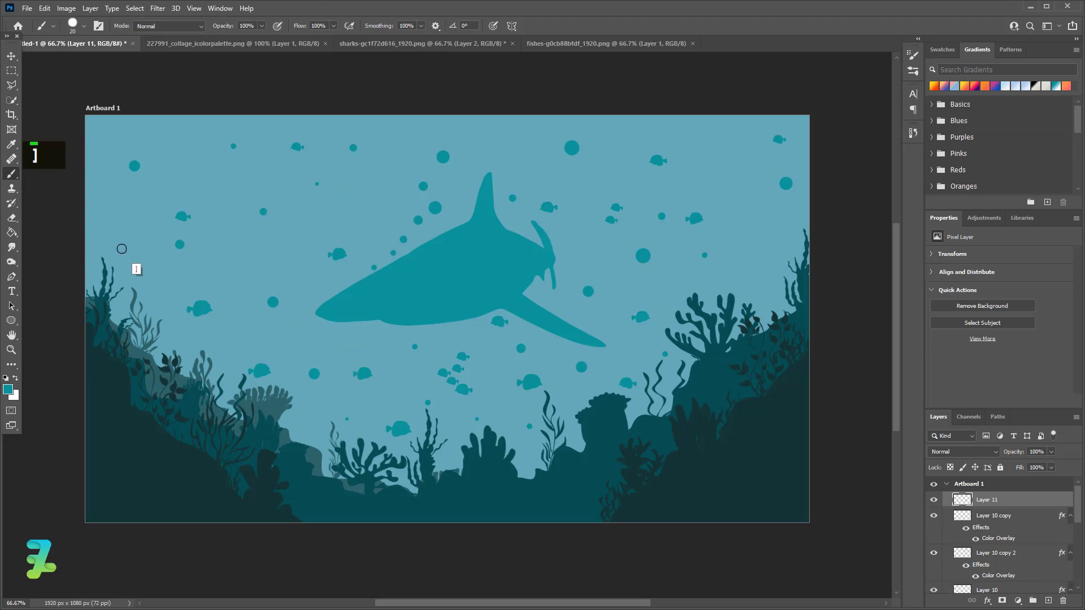
# - Add bubbles above the left seaweed, just below the shark's head, and beside the fan coral
pyautogui.press(']')
pyautogui.click(122, 245)
pyautogui.click(337, 340)
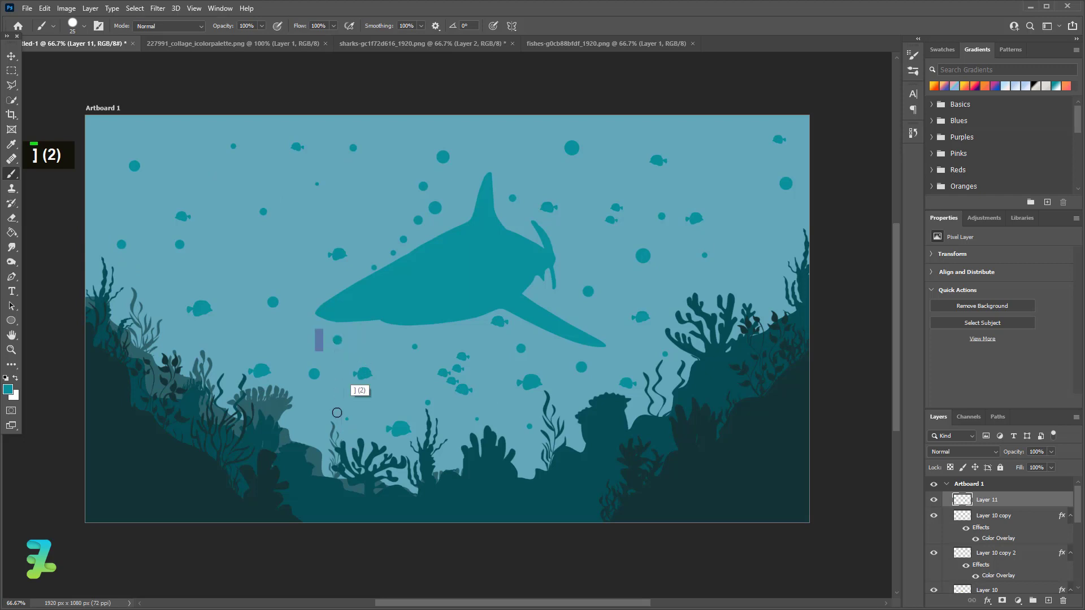
pyautogui.press('[')
pyautogui.press('[')
pyautogui.click(310, 411)
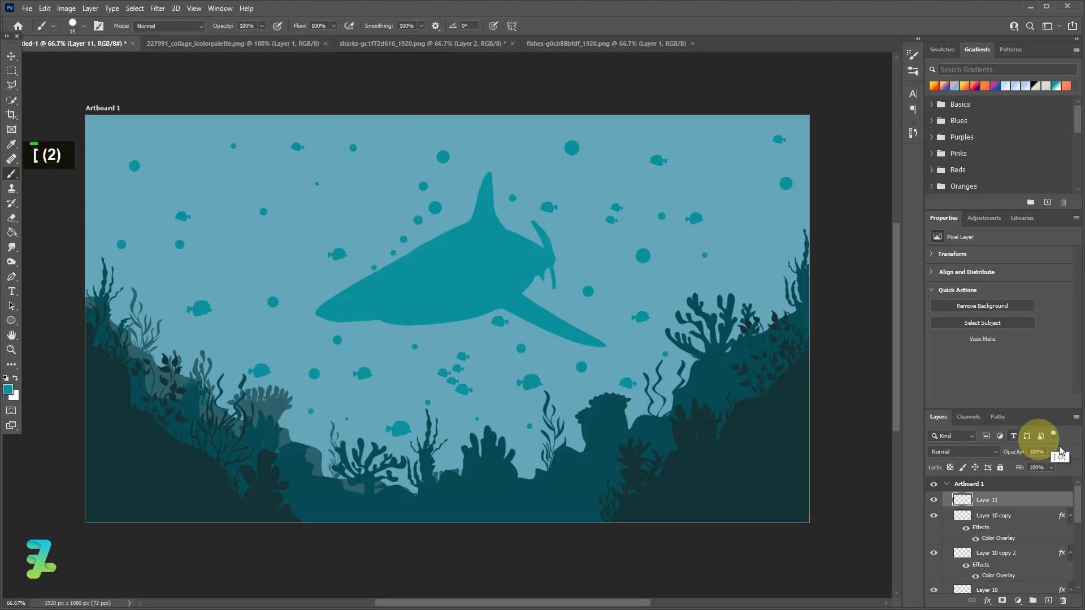
# - Set the opacity of the bubbles' Layer 11 to 60% and switch to the Move tool
pyautogui.moveTo(1051, 463); pyautogui.dragTo(996, 451)
pyautogui.write('60')
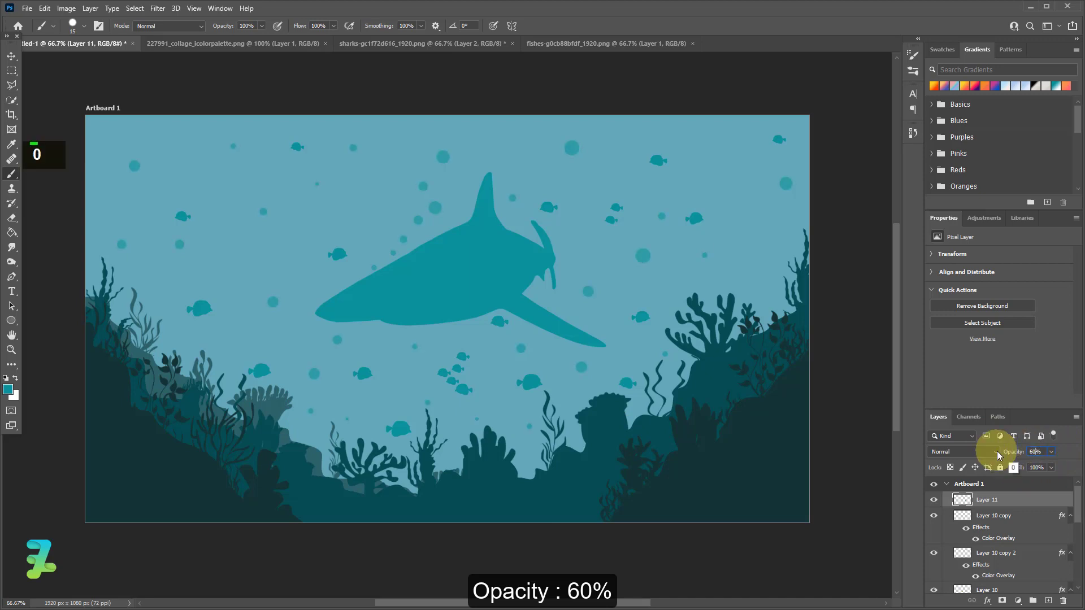
pyautogui.click(10, 56)
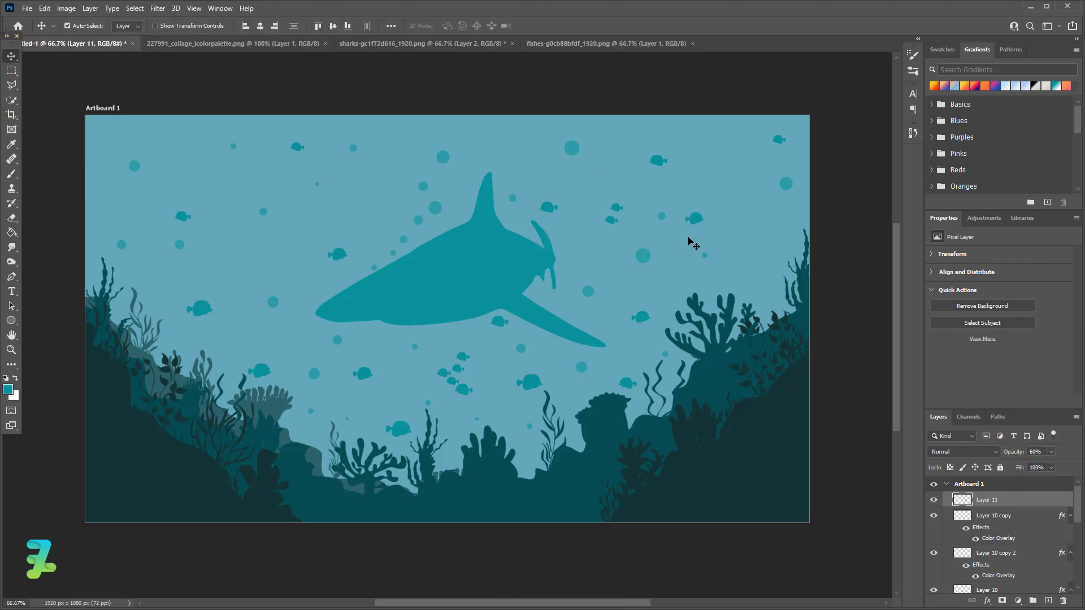
# - Select background Layer 5 and set the foreground color to #61a8ba by sampling the water
pyautogui.moveTo(1077, 506); pyautogui.dragTo(1060, 604)
pyautogui.click(982, 586)
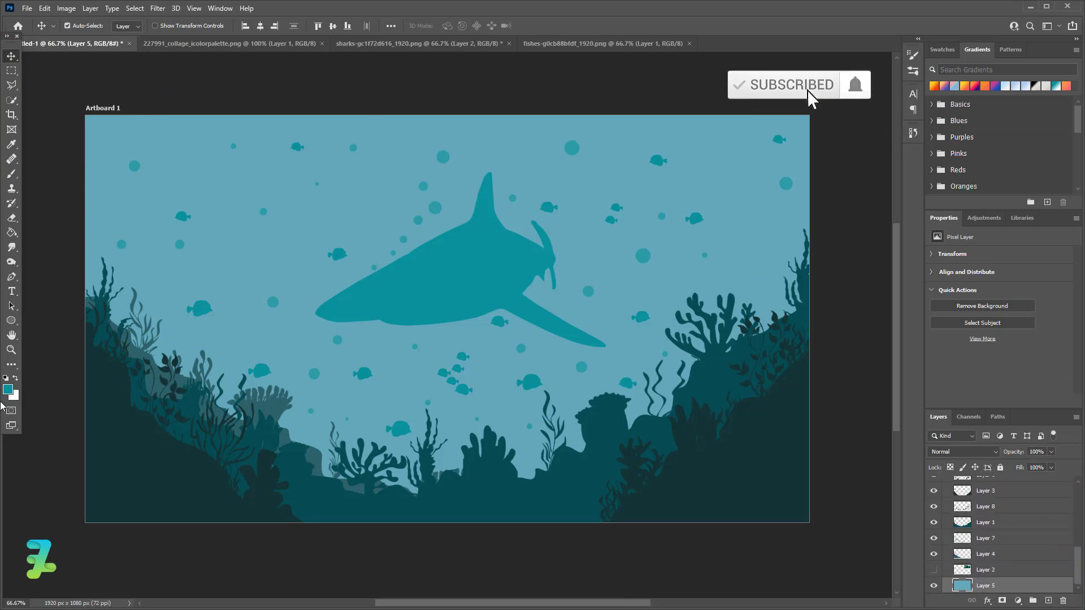
pyautogui.click(8, 389)
pyautogui.click(257, 262)
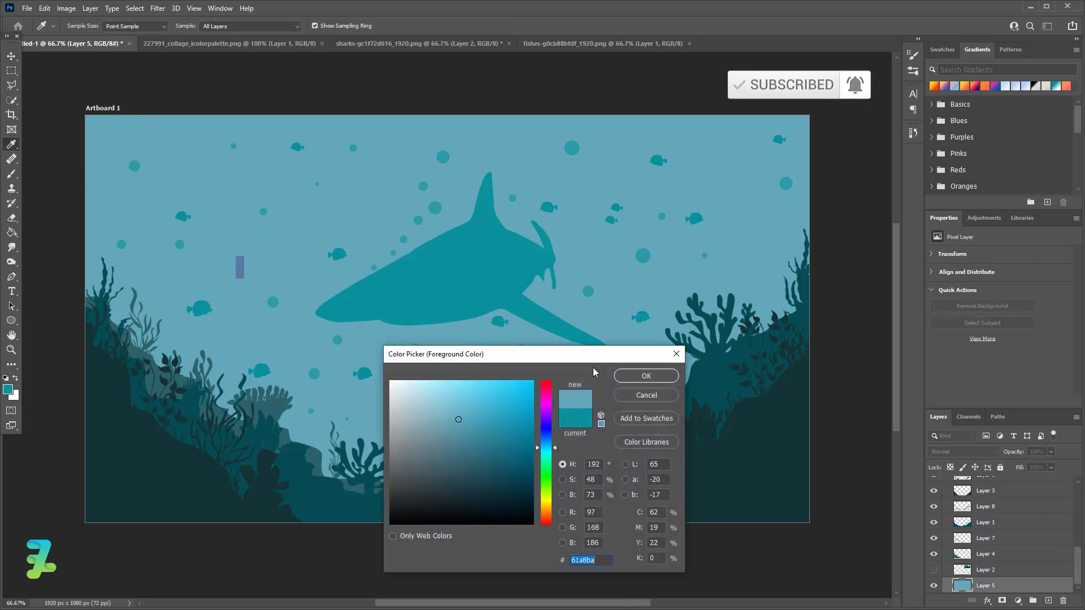
pyautogui.click(646, 376)
# - Switch to the Gradient tool and set the gradient's first color stop to #61a8ba
pyautogui.rightClick(11, 232)
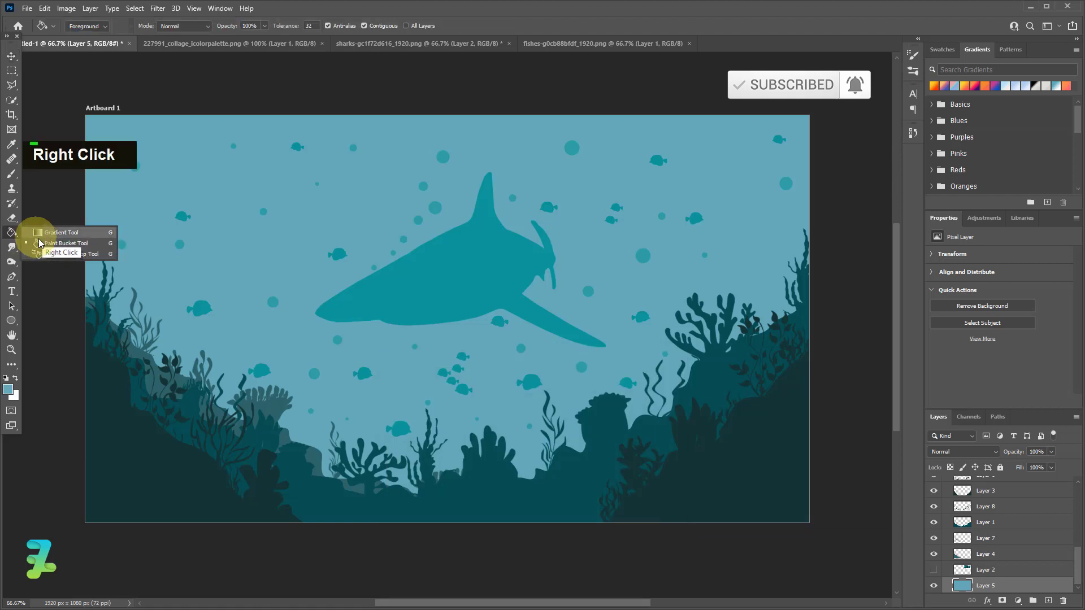
pyautogui.click(40, 242)
pyautogui.rightClick(11, 232)
pyautogui.click(41, 237)
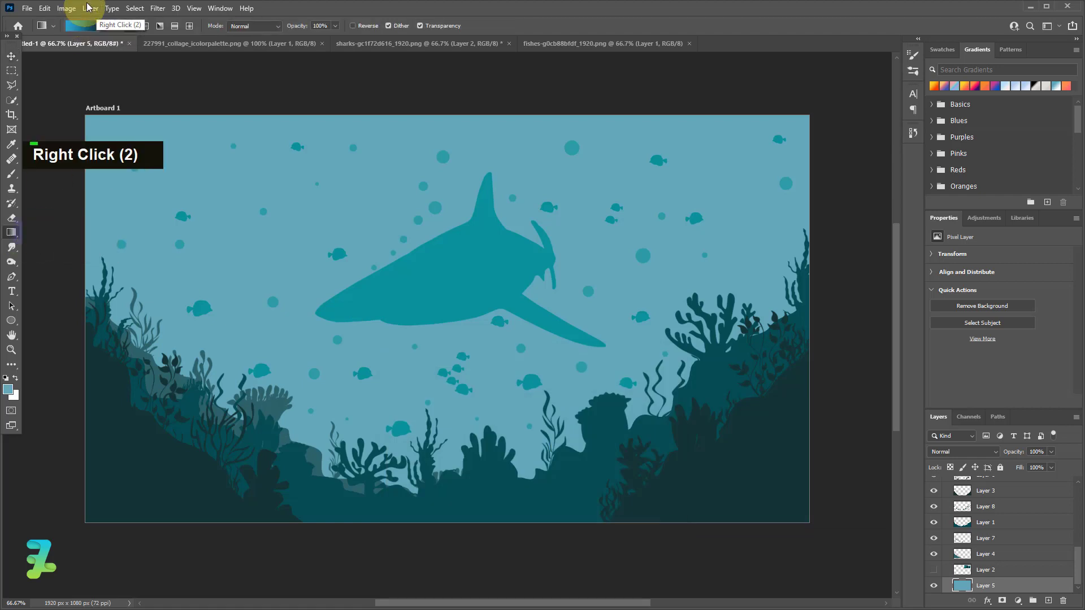
pyautogui.click(90, 25)
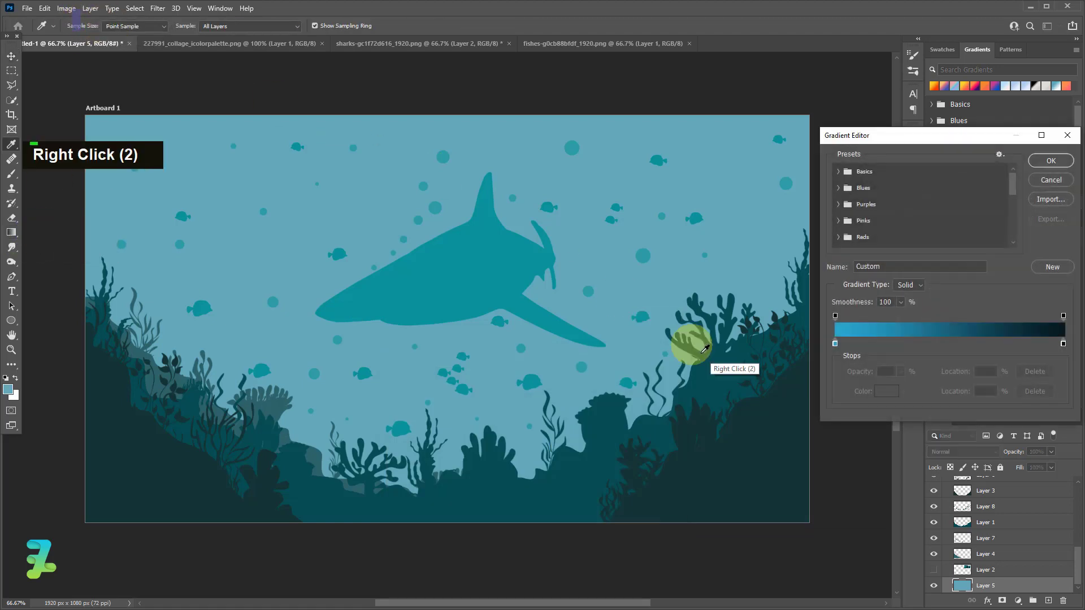
pyautogui.doubleClick(835, 344)
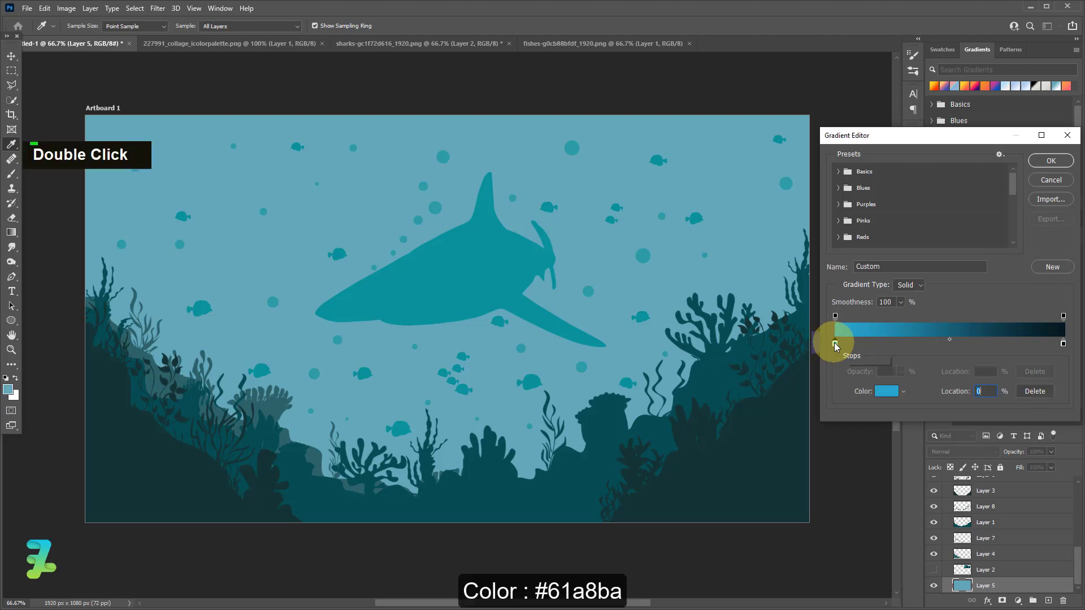
pyautogui.click(8, 390)
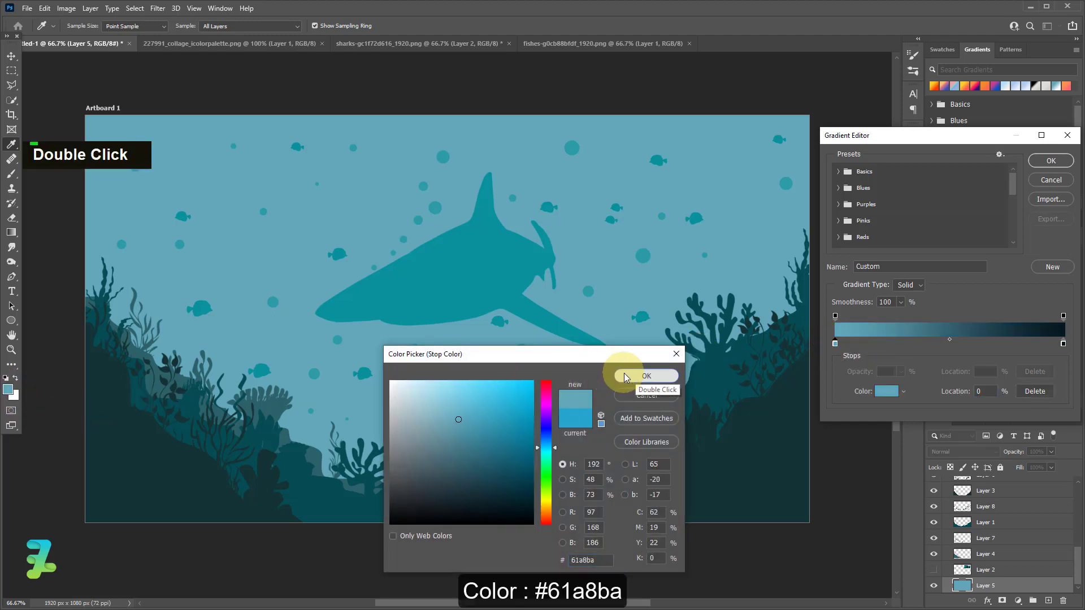
pyautogui.click(644, 376)
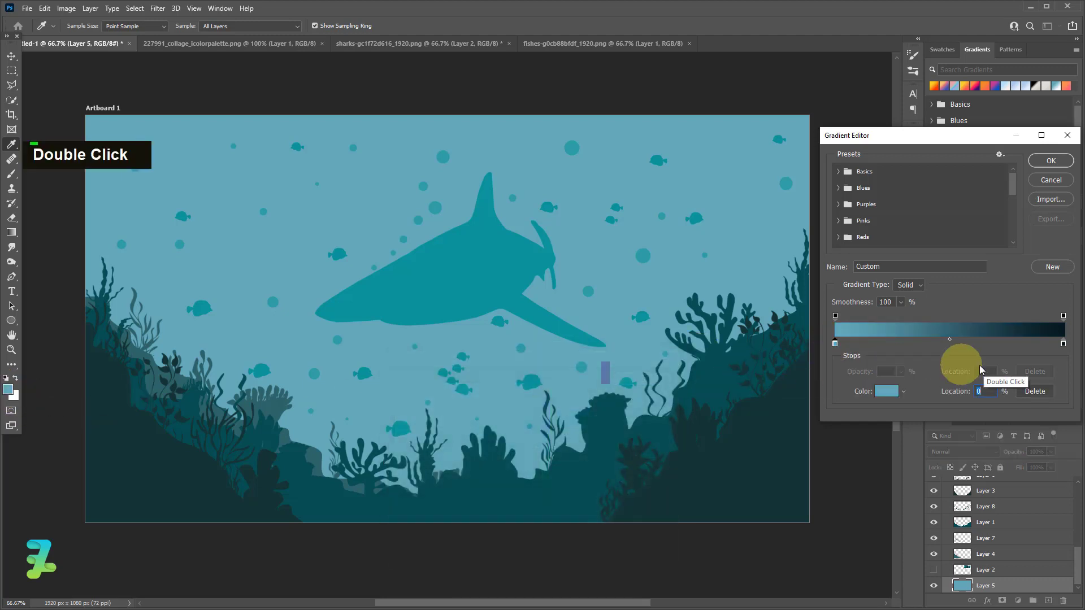
# - Set the gradient's end color stop to #87cee4 and accept the edited gradient
pyautogui.doubleClick(1063, 343)
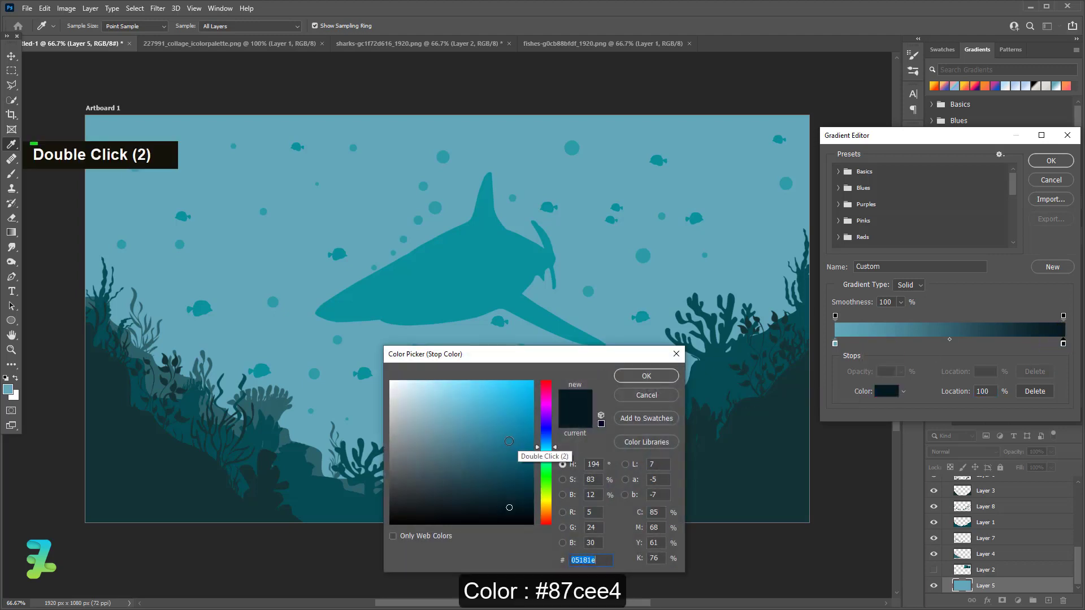
pyautogui.click(507, 413)
pyautogui.moveTo(507, 412); pyautogui.dragTo(448, 395)
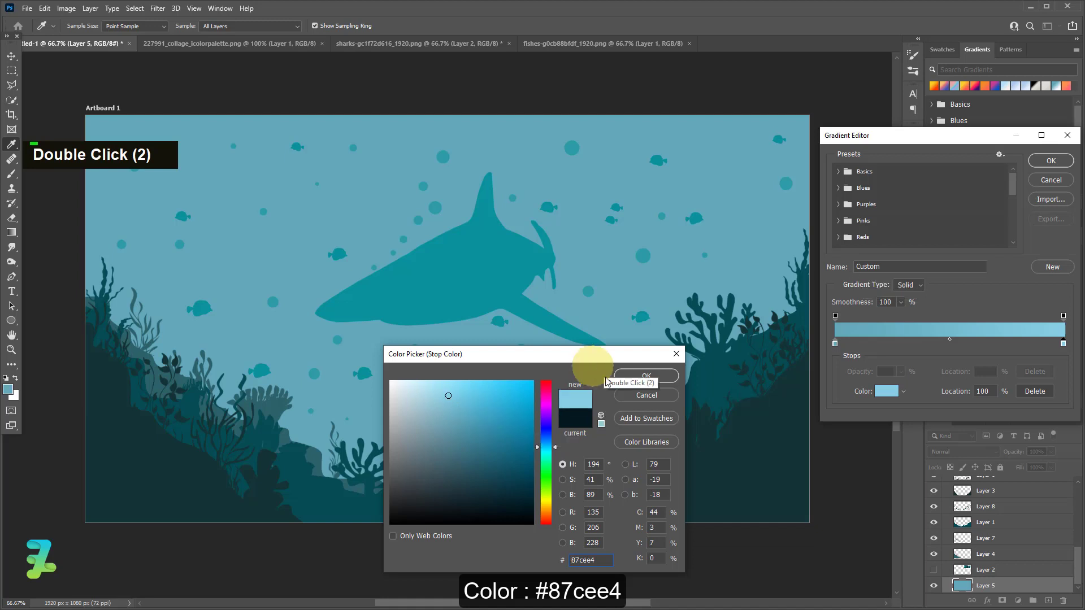
pyautogui.click(634, 381)
pyautogui.click(1050, 161)
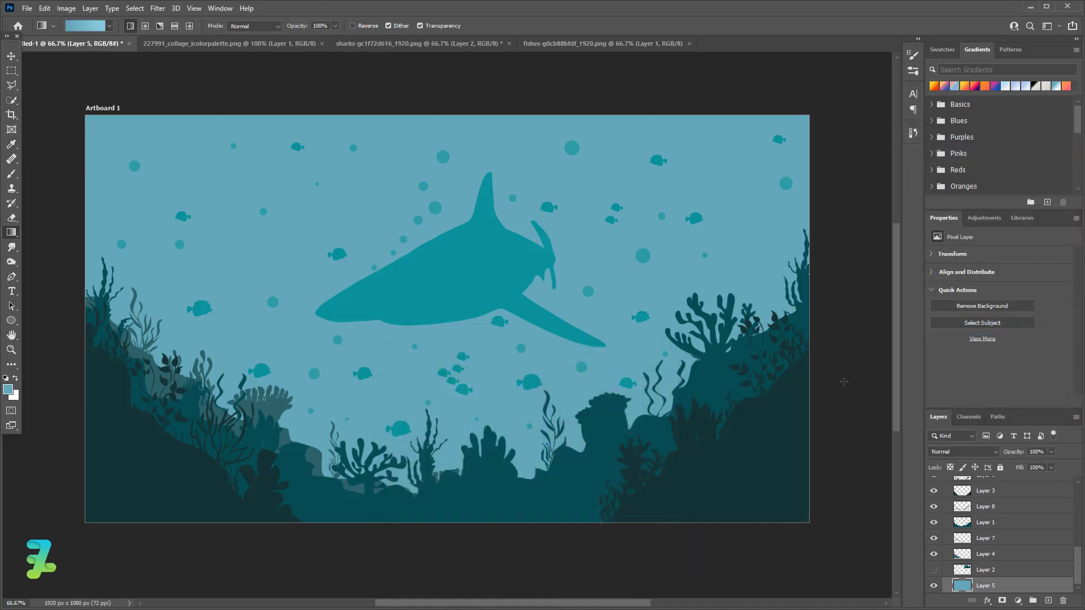
# - Try vertical gradients on Layer 5, one running downward across the water and one running upward beyond the artboard
pyautogui.moveTo(439, 142); pyautogui.dragTo(437, 432)
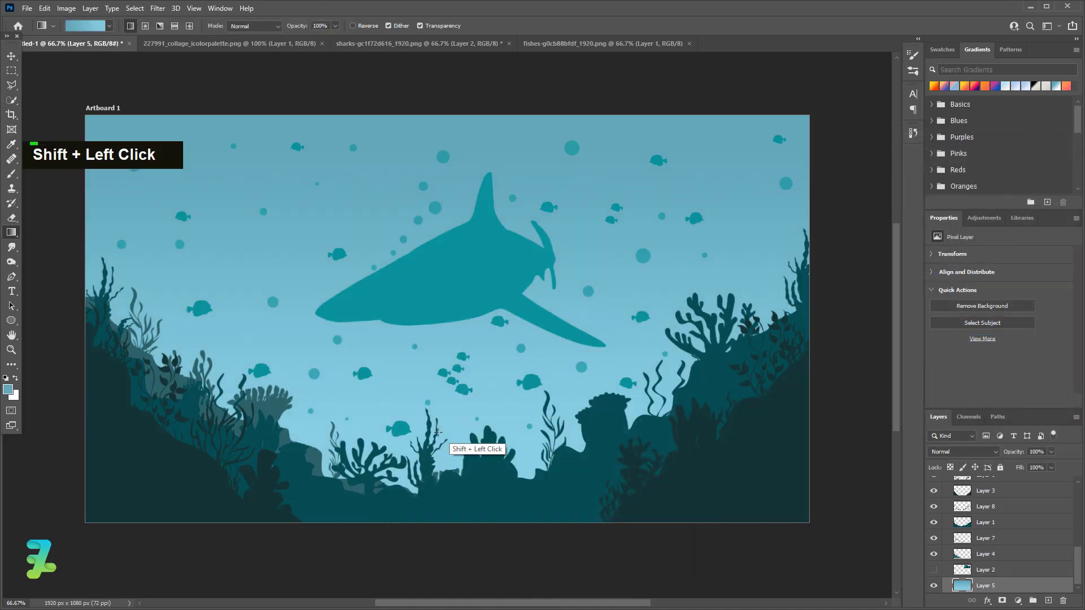
pyautogui.moveTo(473, 512); pyautogui.dragTo(437, 103)
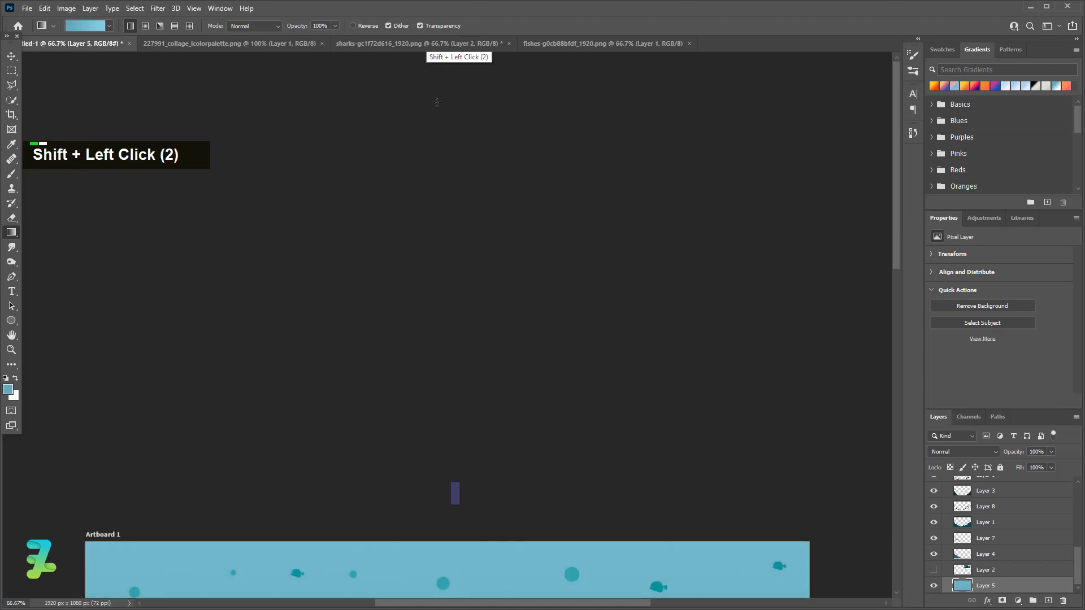
# - Fill Layer 5 with a vertical linear gradient from the lower water to well above the artboard, lightening toward the surface
pyautogui.hotkey('ctrl', '-')
pyautogui.hotkey('ctrl', '-')
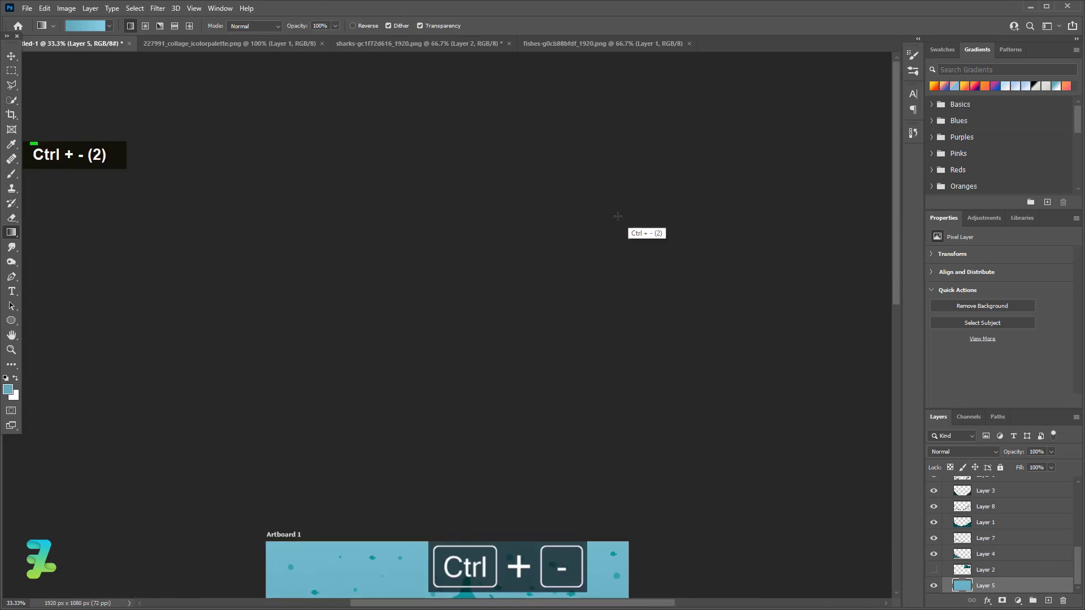
pyautogui.moveTo(895, 259); pyautogui.dragTo(890, 361)
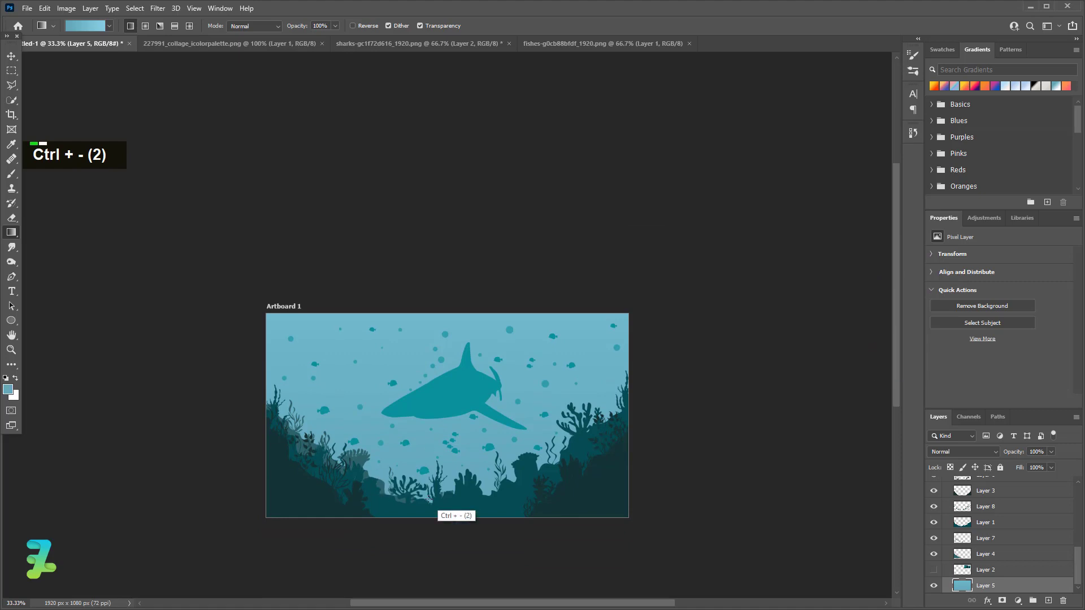
pyautogui.moveTo(428, 501); pyautogui.dragTo(406, 264)
pyautogui.moveTo(448, 593); pyautogui.dragTo(453, 187)
pyautogui.moveTo(431, 428); pyautogui.dragTo(413, 172)
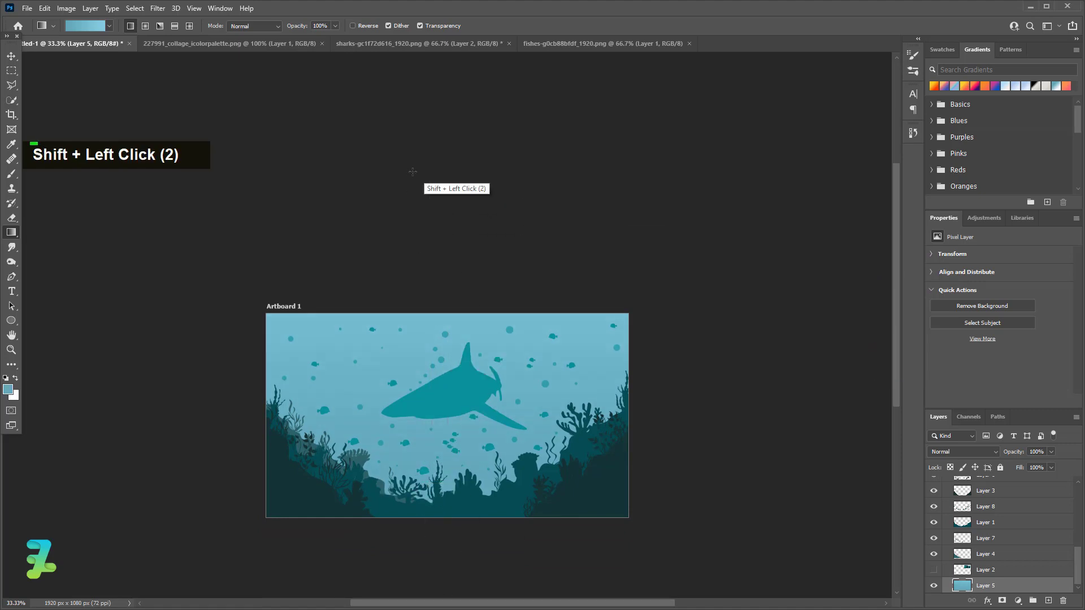
pyautogui.moveTo(461, 442); pyautogui.dragTo(481, 171)
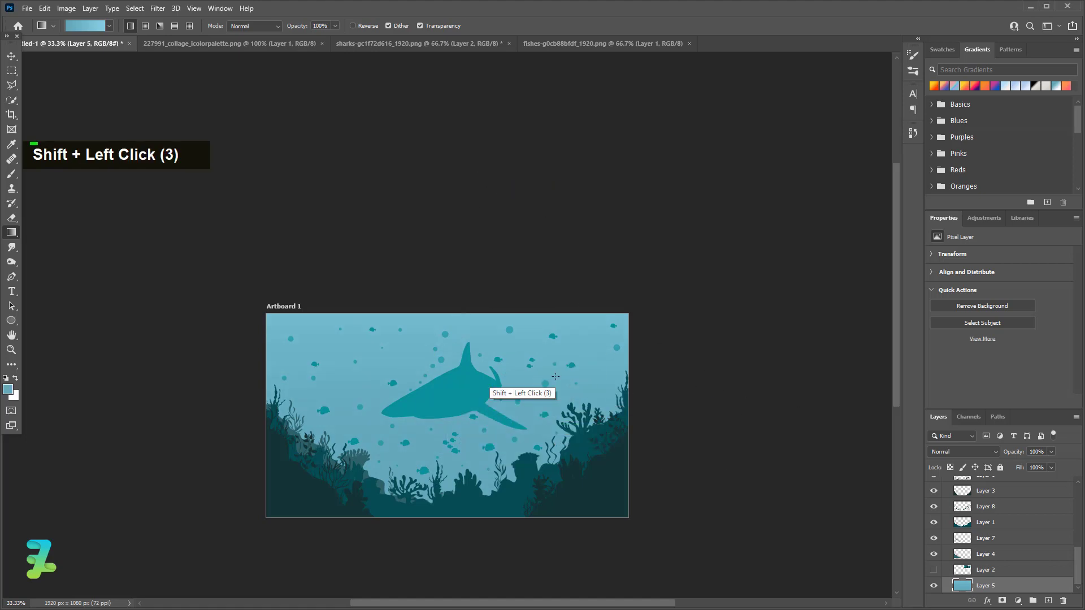
pyautogui.hotkey('ctrl', '=')
pyautogui.hotkey('ctrl', '=')
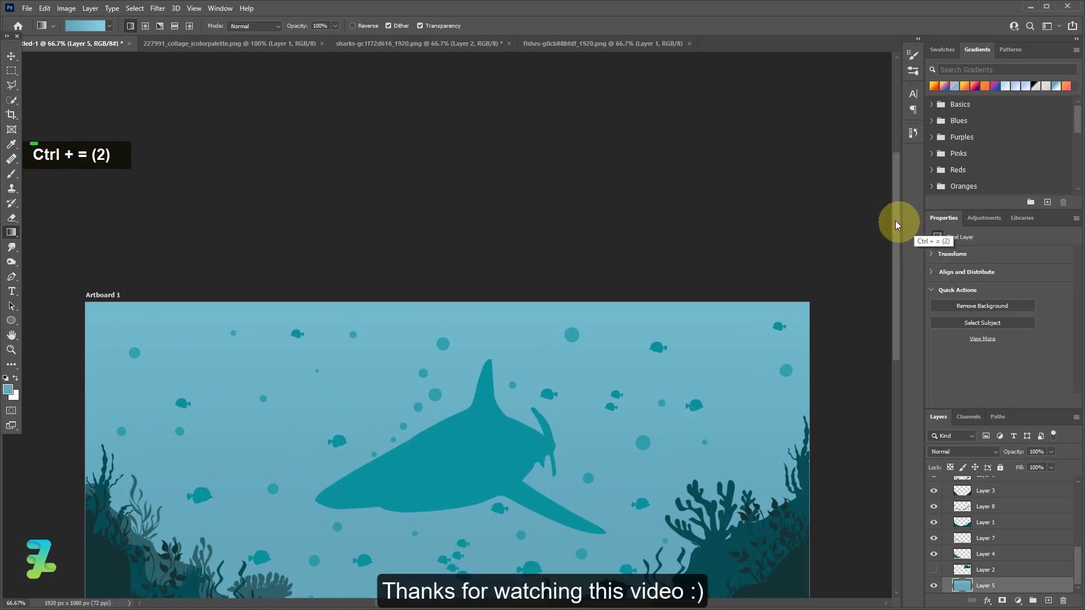
pyautogui.moveTo(895, 221); pyautogui.dragTo(895, 290)
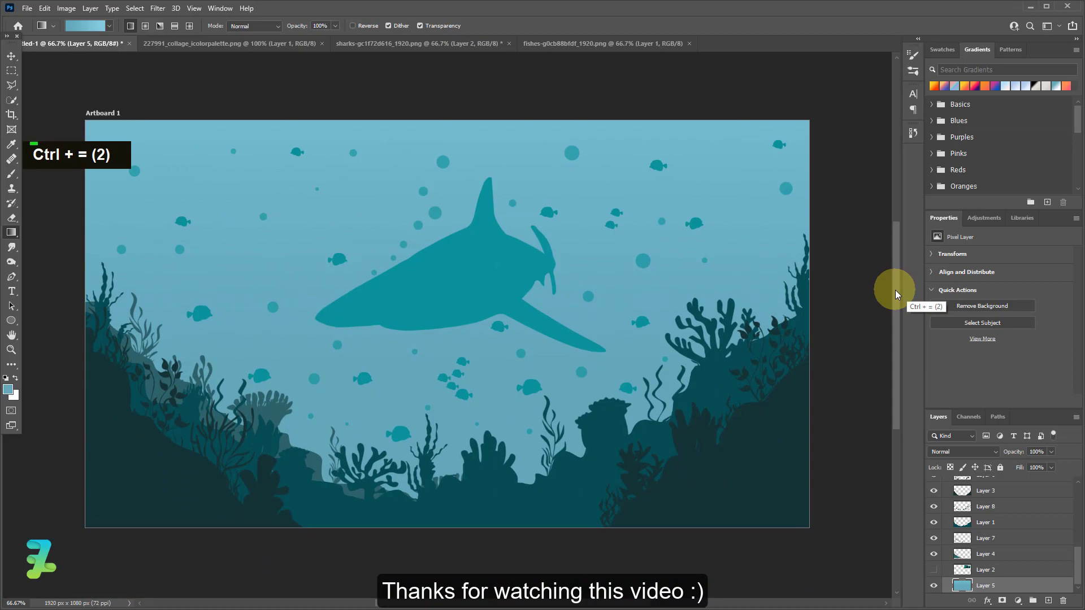